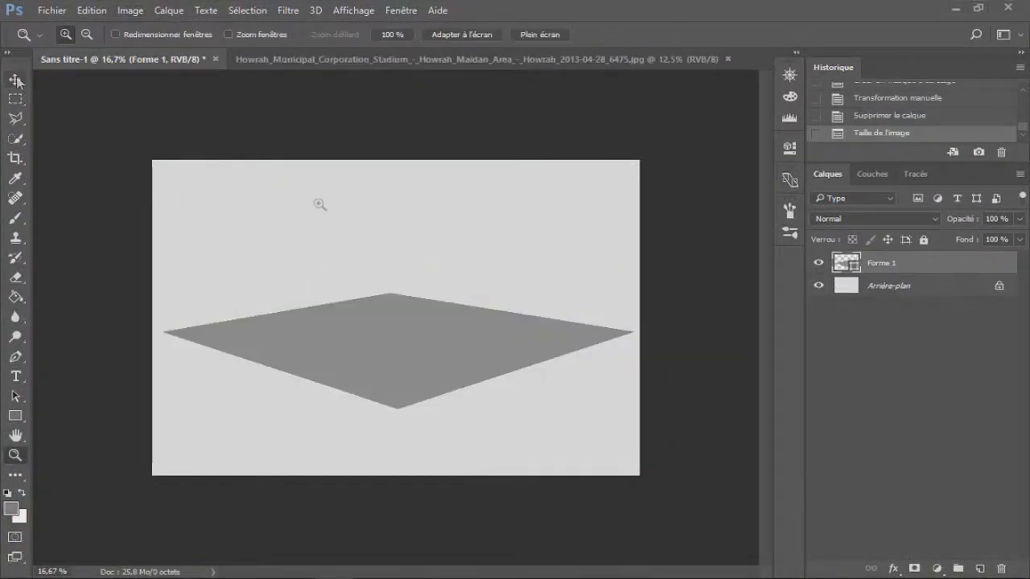
Duplicate the grey diamond shape layer and give the lower copy a dark grey fill.
{"action": "key", "text": "v"}
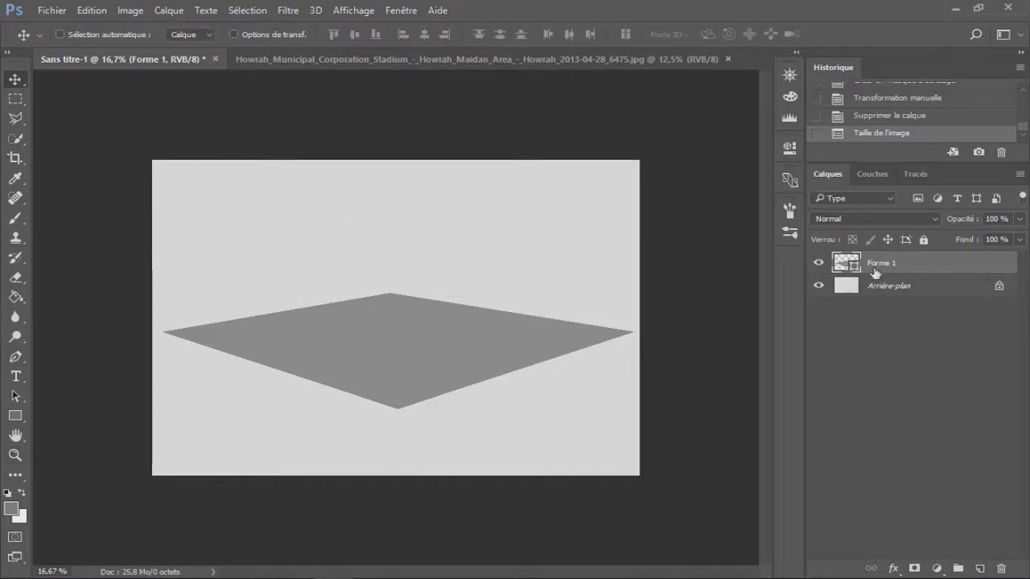
{"action": "key", "text": "ctrl+j"}
{"action": "left_click", "coordinate": [881, 286]}
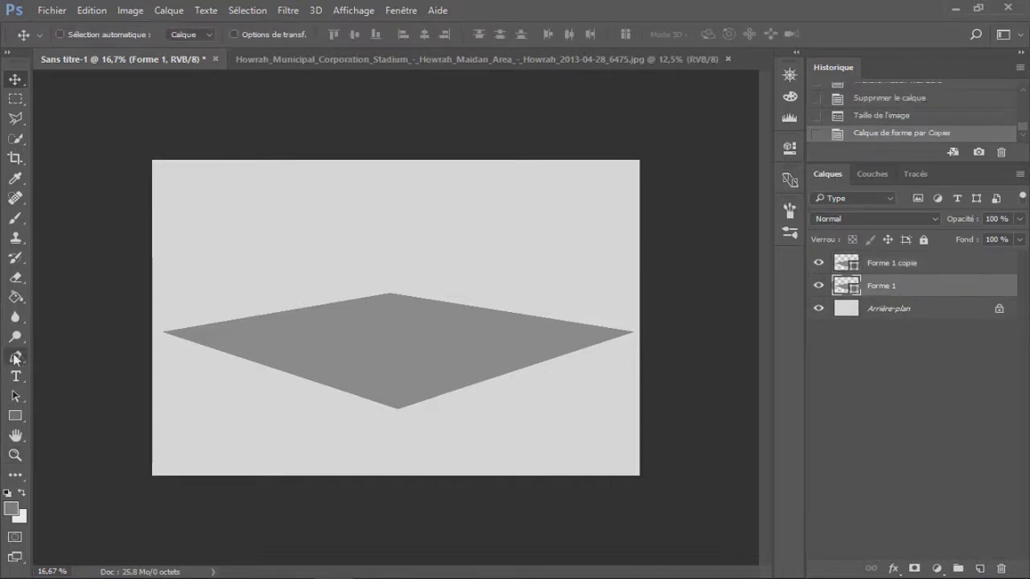
{"action": "key", "text": "p"}
{"action": "left_click", "coordinate": [153, 36]}
{"action": "left_click", "coordinate": [76, 158]}
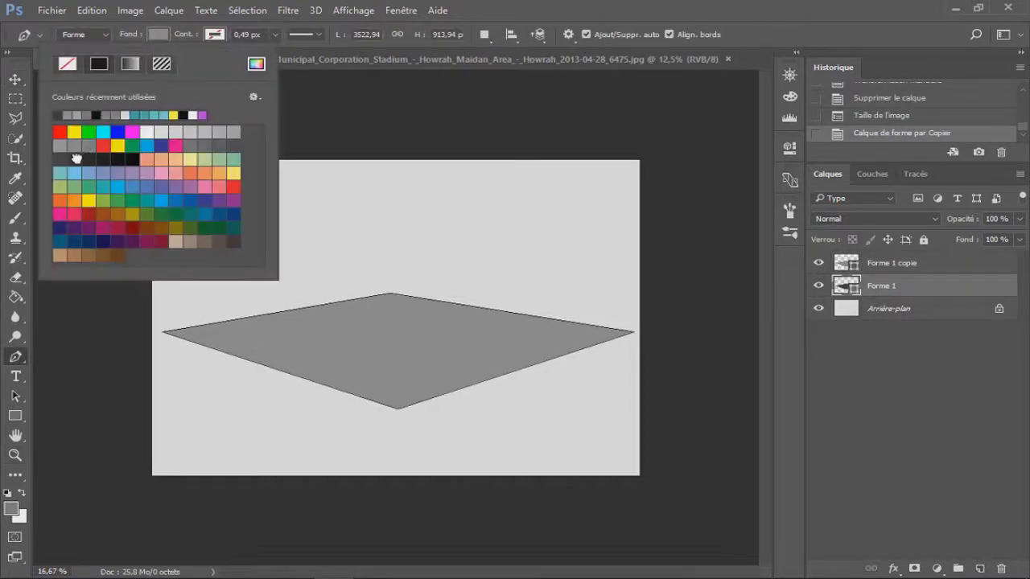
{"action": "left_click", "coordinate": [158, 40]}
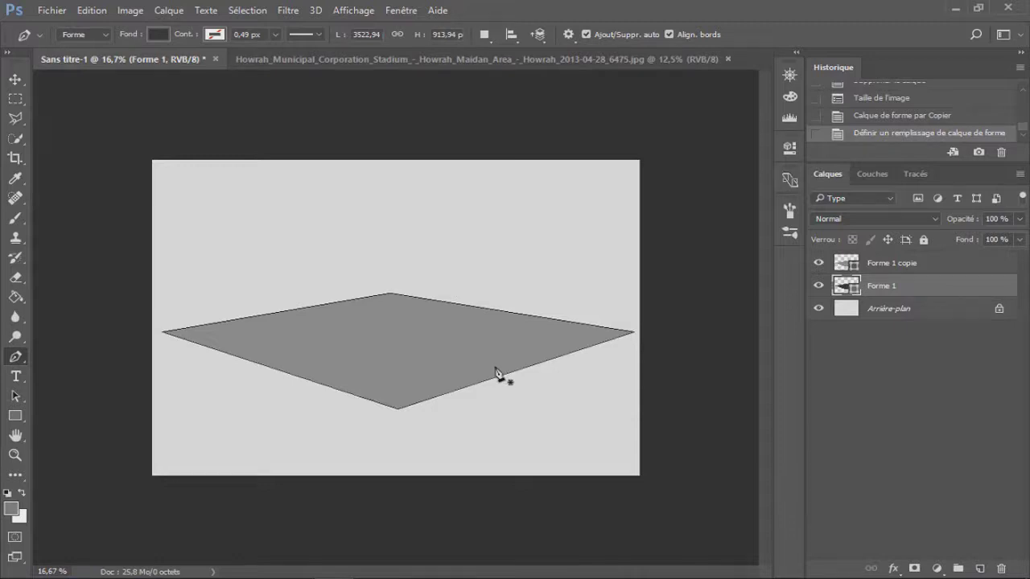
Rasterize the dark diamond layer.
{"action": "key", "text": "ctrl+alt+i"}
{"action": "left_click", "coordinate": [599, 315]}
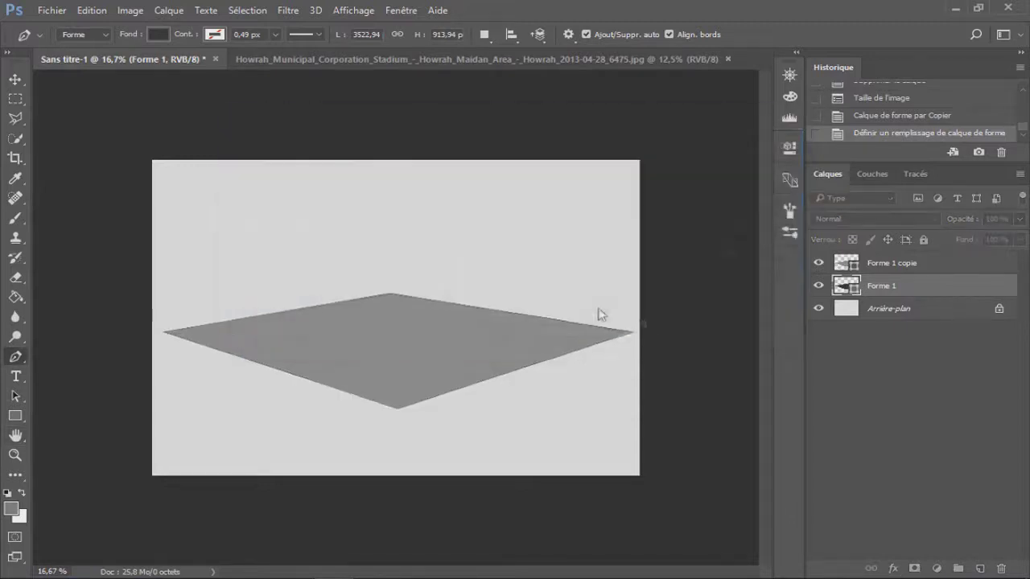
{"action": "right_click", "coordinate": [906, 287]}
{"action": "left_click", "coordinate": [562, 345]}
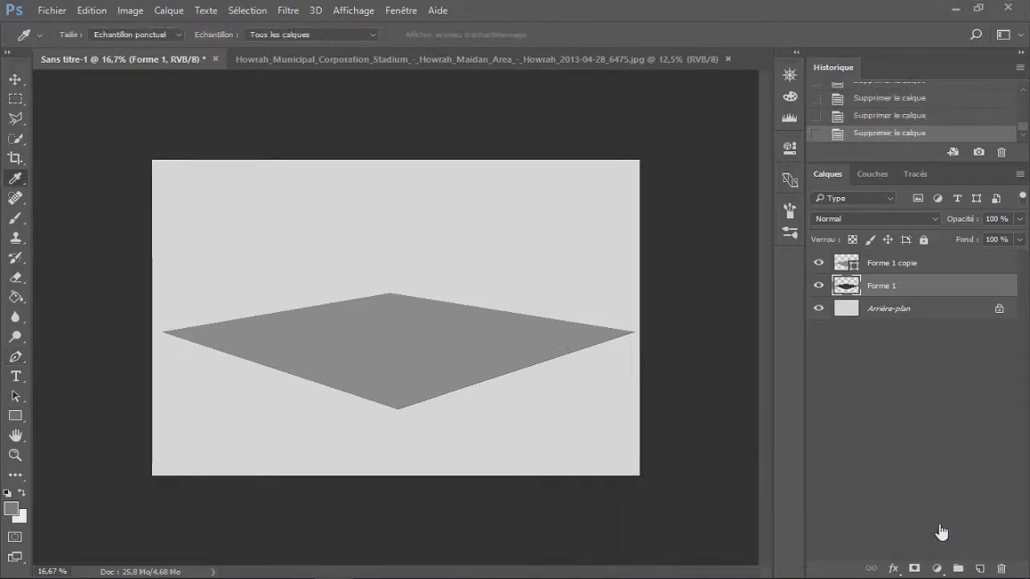
Delete the earlier offset copies and old dark layer, then duplicate the remaining diamond.
{"action": "key", "text": "ctrl+alt+shift+t"}
{"action": "key", "text": "ctrl+alt+shift+t"}
{"action": "key", "text": "ctrl+alt+shift+t"}
{"action": "key", "text": "ctrl+alt+shift+t"}
{"action": "key", "text": "ctrl+alt+shift+t"}
{"action": "left_click", "coordinate": [921, 468], "text": "shift"}
{"action": "key", "text": "Delete"}
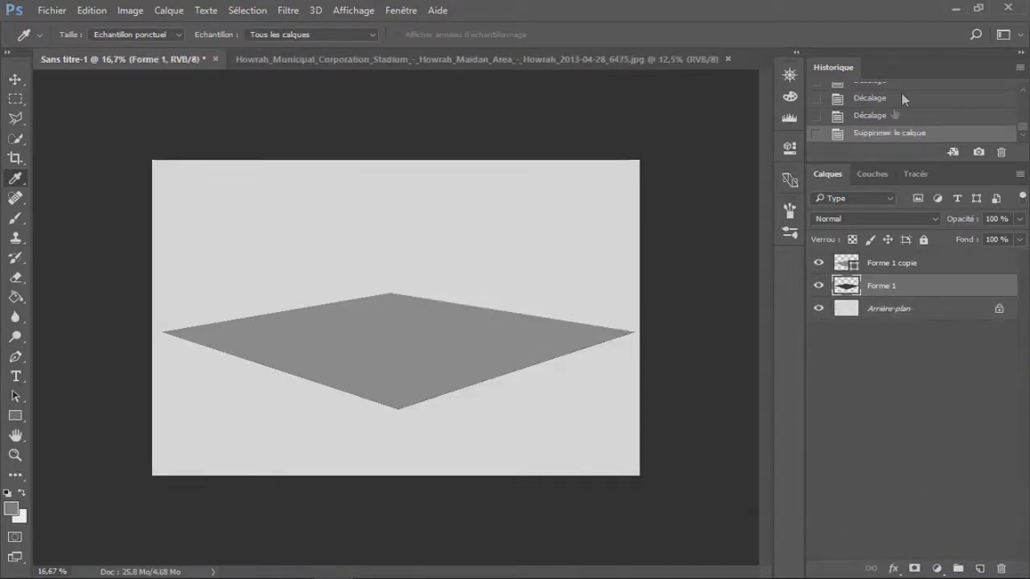
{"action": "key", "text": "Delete"}
{"action": "left_click", "coordinate": [867, 266]}
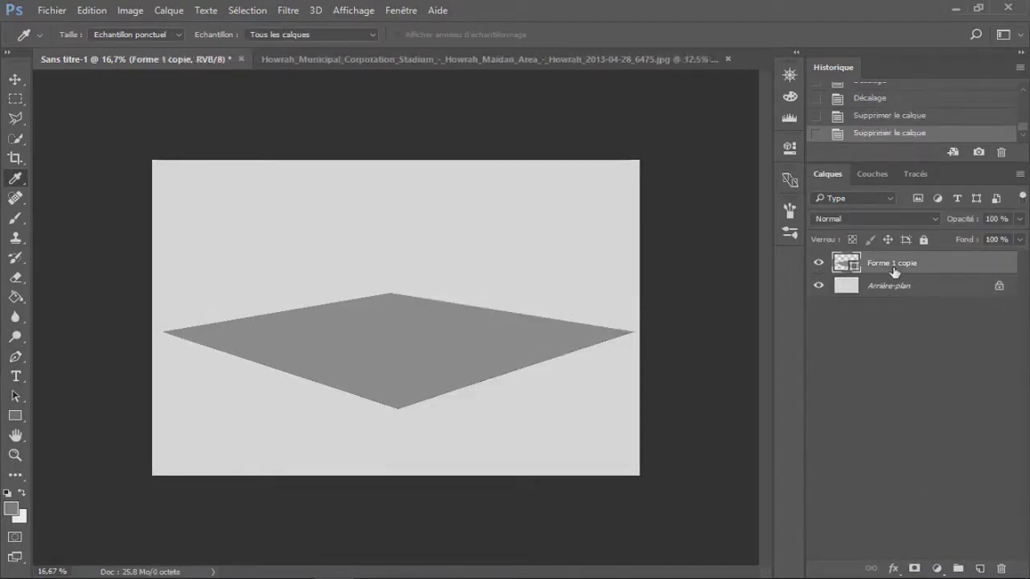
{"action": "key", "text": "ctrl+j"}
Give the lower diamond copy a dark fill and rasterize it.
{"action": "key", "text": "p"}
{"action": "left_click", "coordinate": [159, 34]}
{"action": "left_click", "coordinate": [234, 129]}
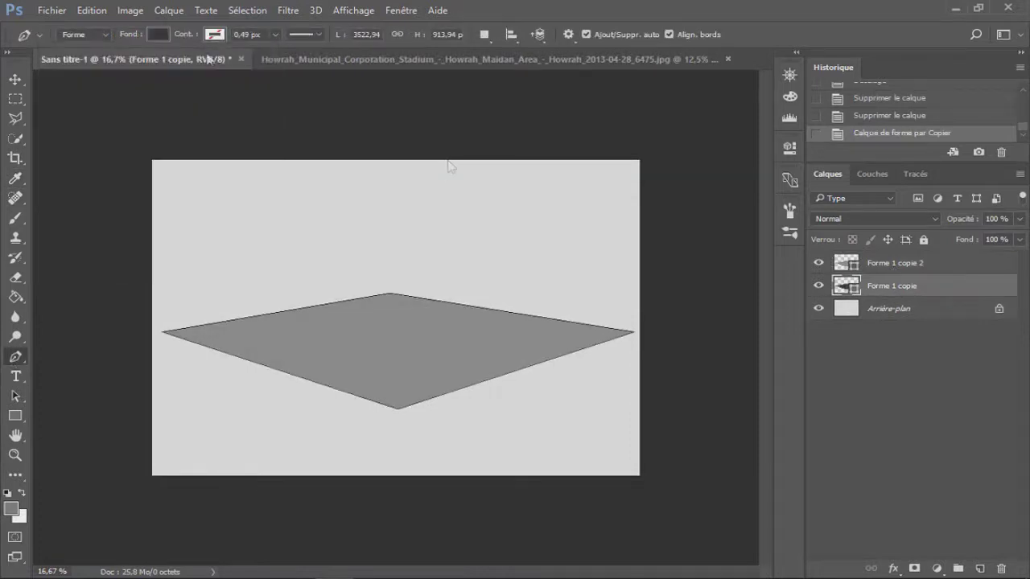
{"action": "right_click", "coordinate": [936, 288]}
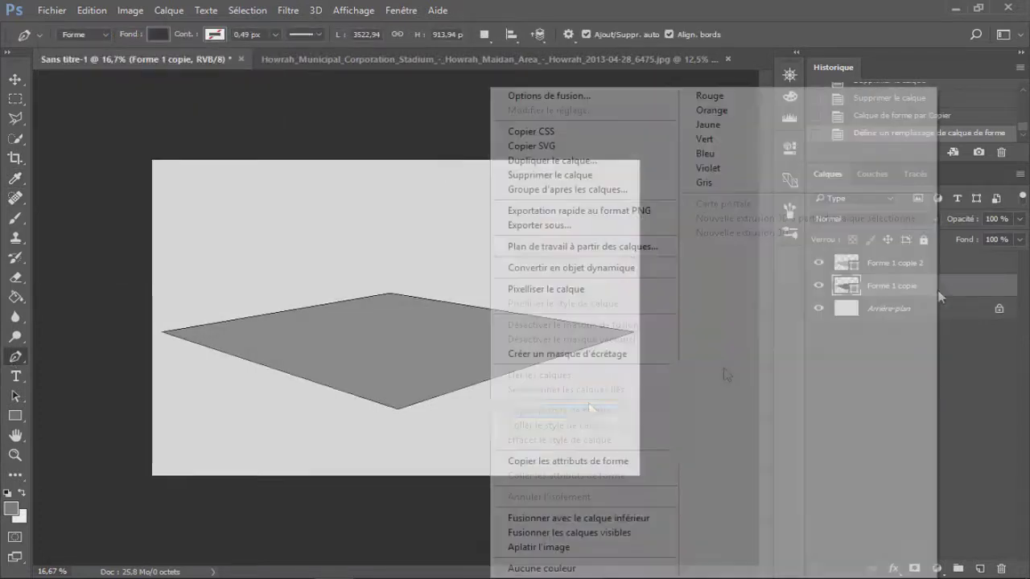
{"action": "left_click", "coordinate": [561, 290]}
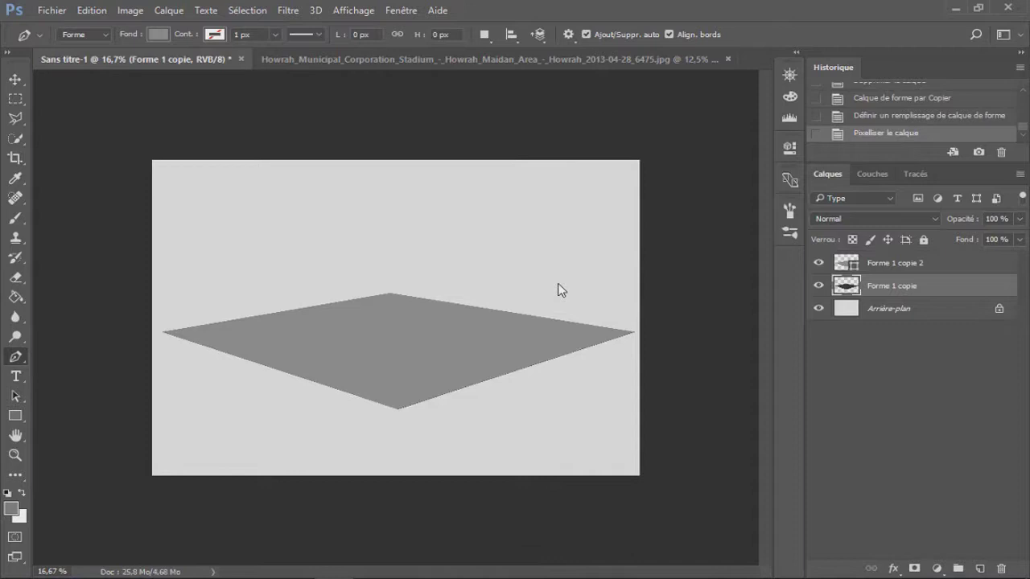
Stack nudged one-step-down duplicates of the dark layer to build a thick side.
{"action": "key", "text": "v"}
{"action": "key", "text": "alt+Down"}
{"action": "key", "text": "alt+Down"}
{"action": "key", "text": "alt+Down"}
{"action": "key", "text": "alt+Down"}
{"action": "key", "text": "alt+Down"}
{"action": "key", "text": "alt+Down"}
{"action": "key", "text": "Delete"}
{"action": "key", "text": "Delete"}
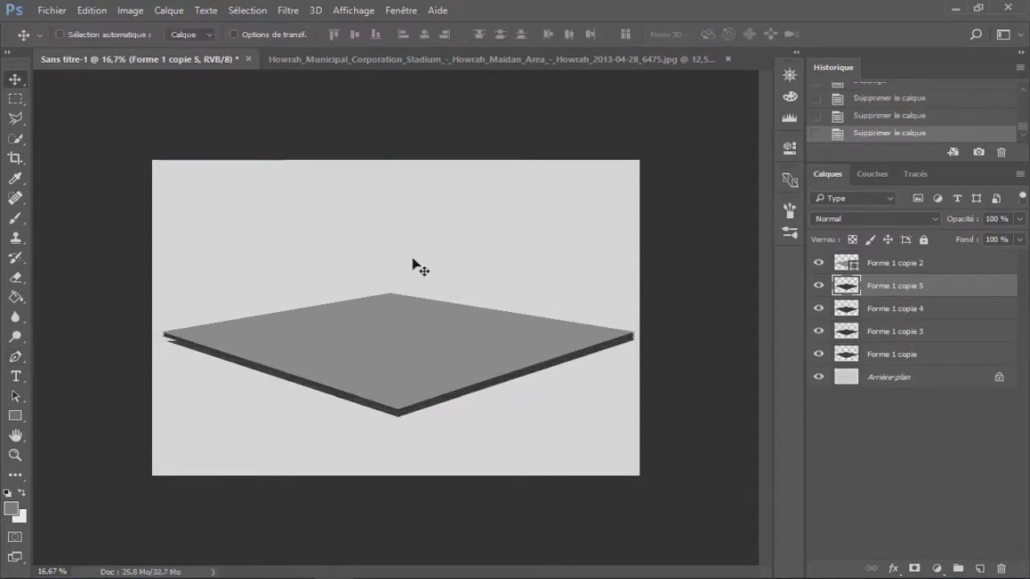
{"action": "key", "text": "Delete"}
{"action": "key", "text": "Delete"}
{"action": "key", "text": "Delete"}
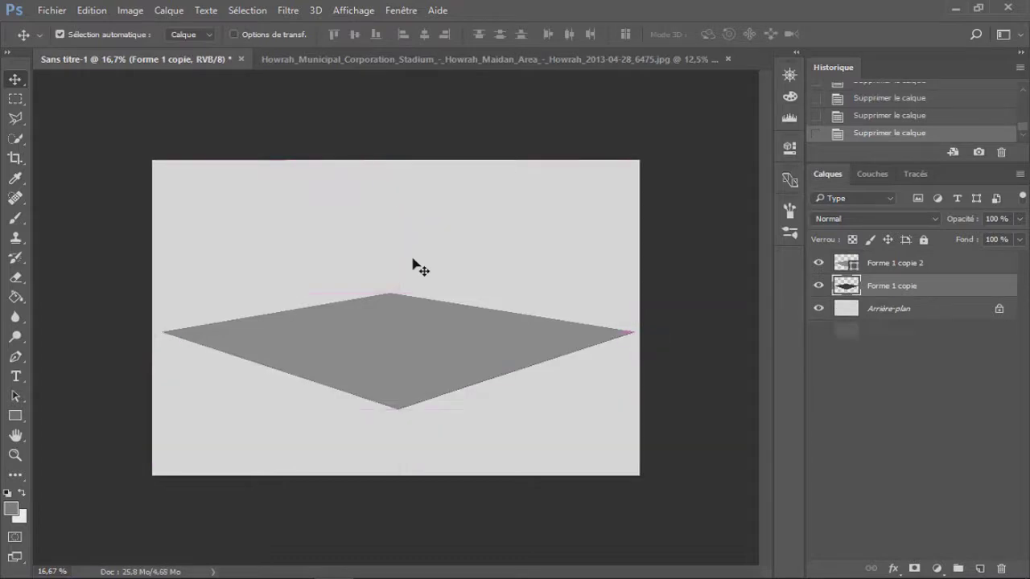
{"action": "key", "text": "alt+Down"}
{"action": "key", "text": "alt+Down"}
{"action": "key", "text": "alt+Down"}
{"action": "key", "text": "alt+Down"}
{"action": "key", "text": "alt+Down"}
{"action": "key", "text": "alt+Down"}
{"action": "key", "text": "alt+Down"}
{"action": "key", "text": "alt+Down"}
{"action": "key", "text": "alt+Down"}
{"action": "key", "text": "alt+Down"}
{"action": "key", "text": "alt+Down"}
{"action": "key", "text": "alt+Down"}
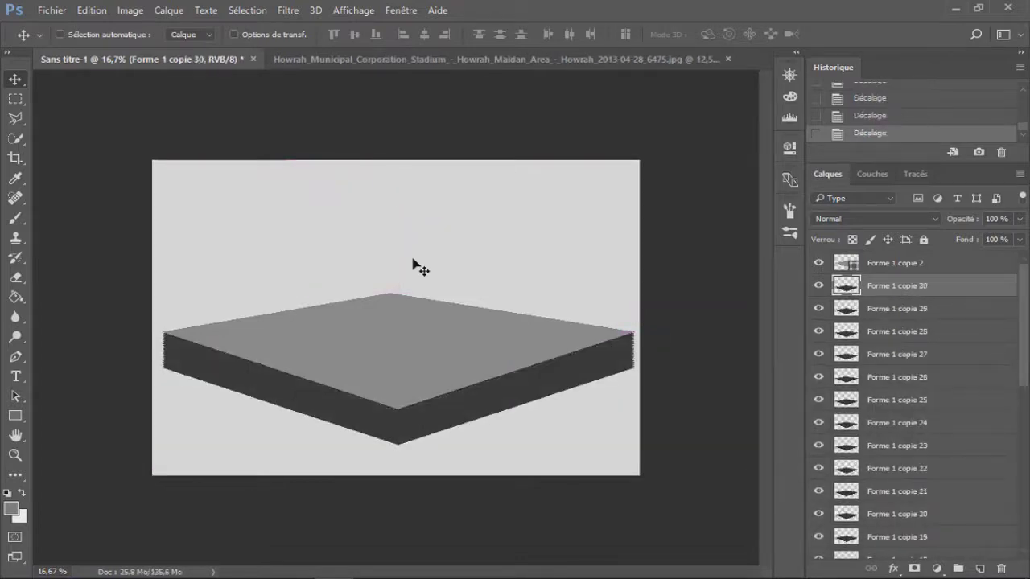
{"action": "left_click", "coordinate": [14, 455]}
{"action": "left_click_drag", "start_coordinate": [319, 239], "coordinate": [153, 432]}
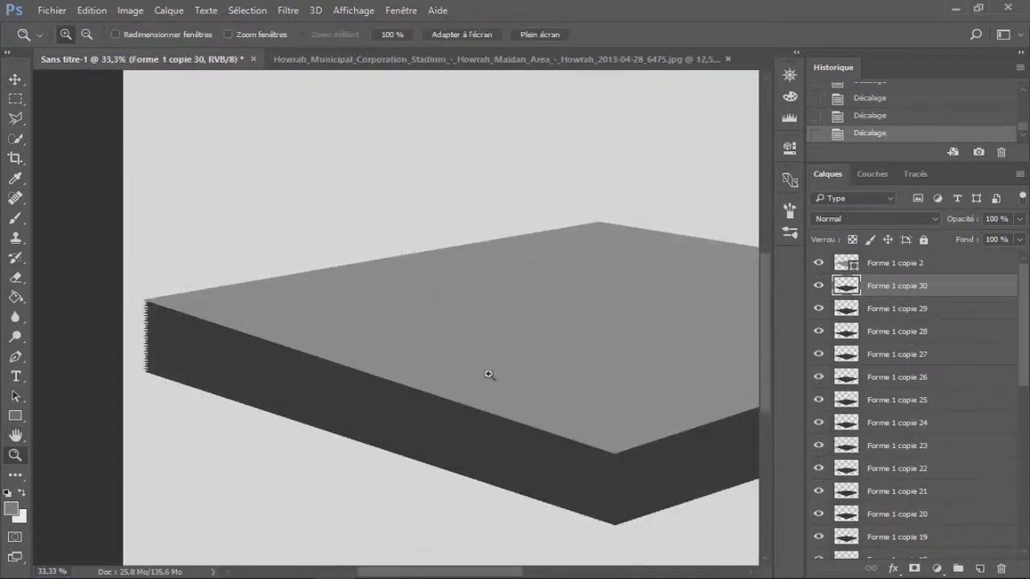
{"action": "scroll", "coordinate": [985, 310], "scroll_direction": "down", "scroll_amount": 5}
Merge the stacked dark copies into the single Forme 1 copie 30 layer.
{"action": "left_click", "coordinate": [893, 525], "text": "shift"}
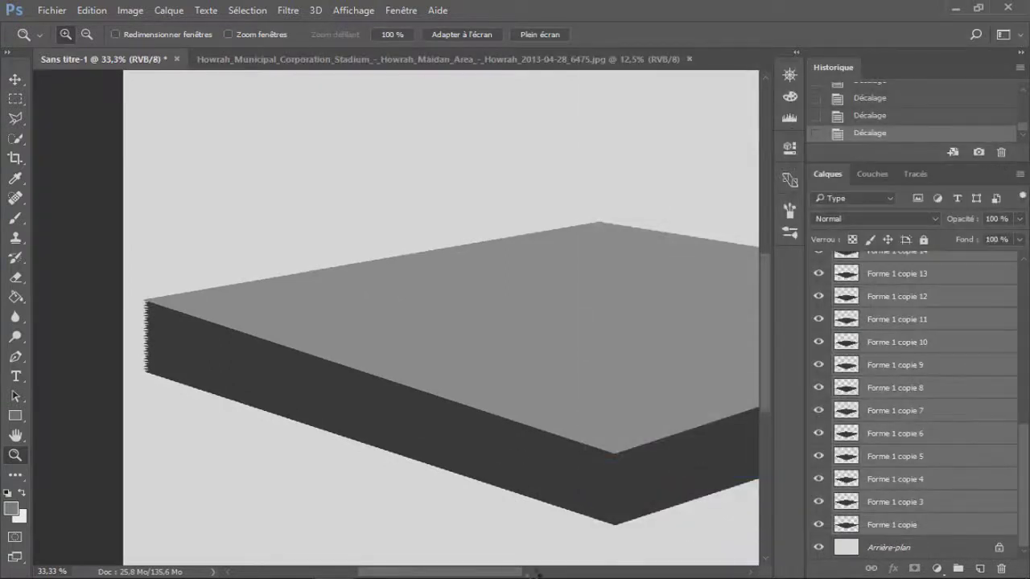
{"action": "key", "text": "ctrl+e"}
{"action": "left_click", "coordinate": [473, 34]}
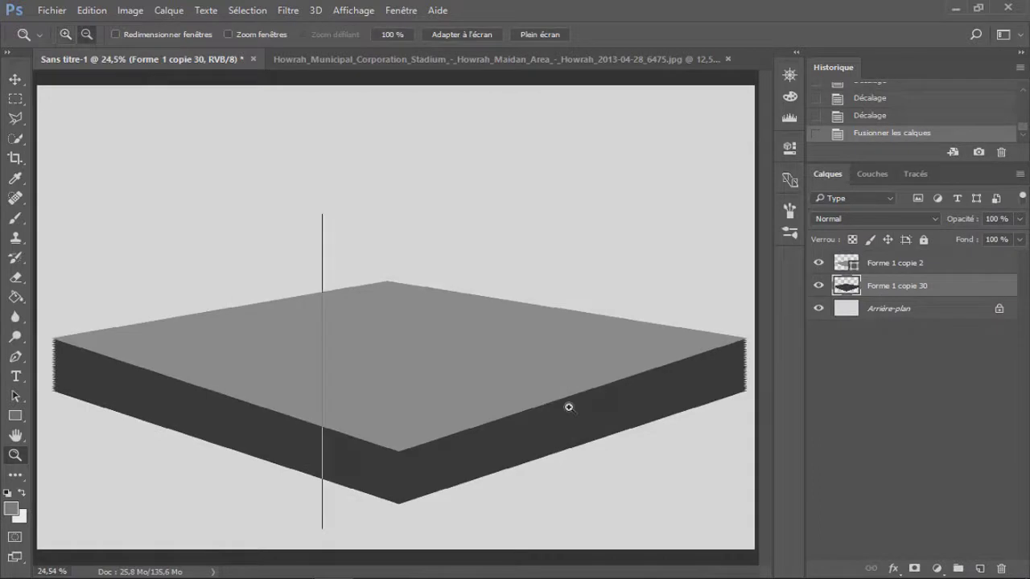
Draw a dark filled shape covering the slab's jagged left edge.
{"action": "left_click", "coordinate": [568, 407], "text": "alt"}
{"action": "left_click_drag", "start_coordinate": [333, 233], "coordinate": [133, 363]}
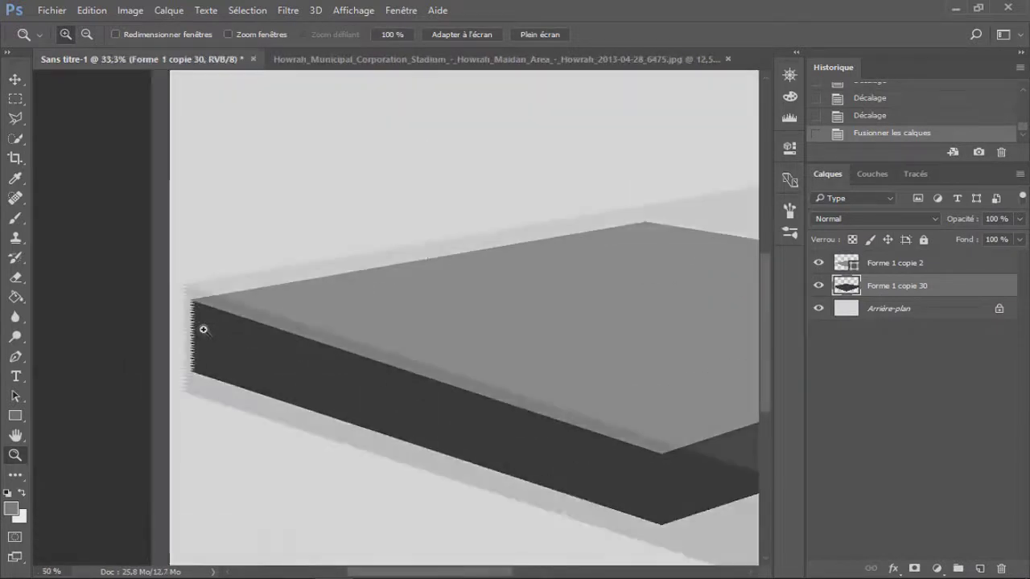
{"action": "left_click", "coordinate": [204, 330]}
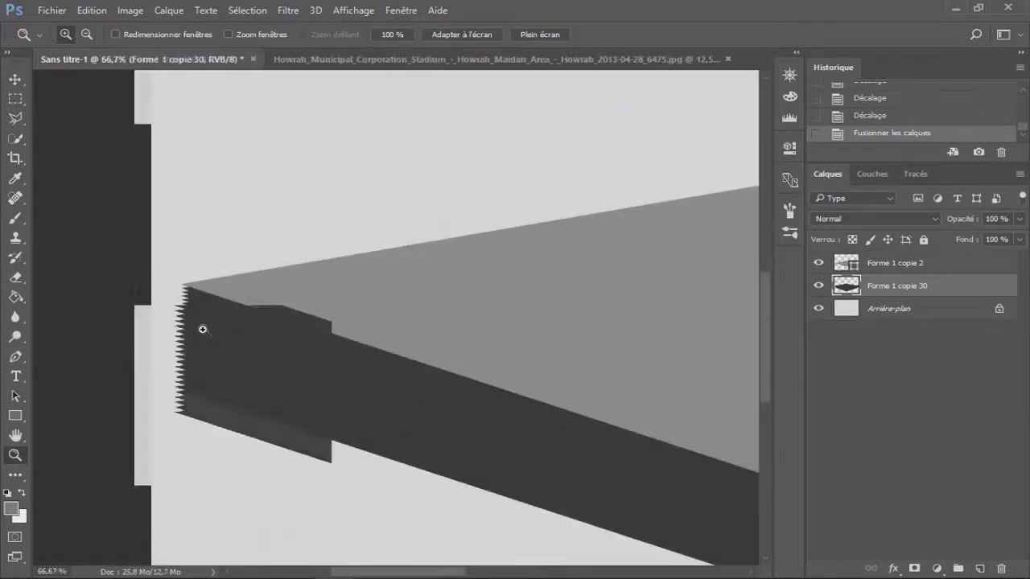
{"action": "left_click", "coordinate": [15, 358]}
{"action": "left_click", "coordinate": [157, 34]}
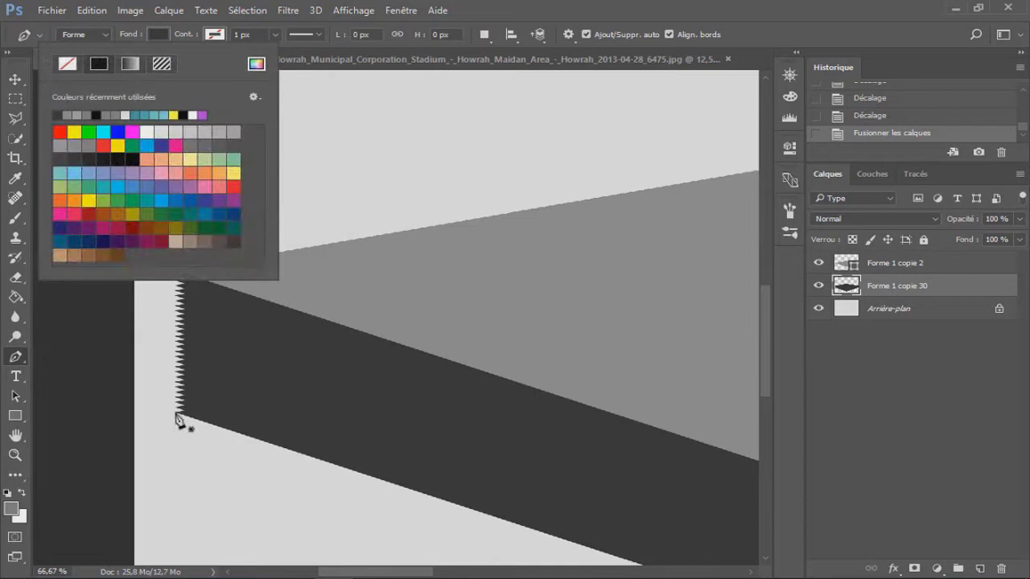
{"action": "left_click", "coordinate": [176, 414]}
{"action": "left_click", "coordinate": [176, 414]}
{"action": "left_click", "coordinate": [177, 271]}
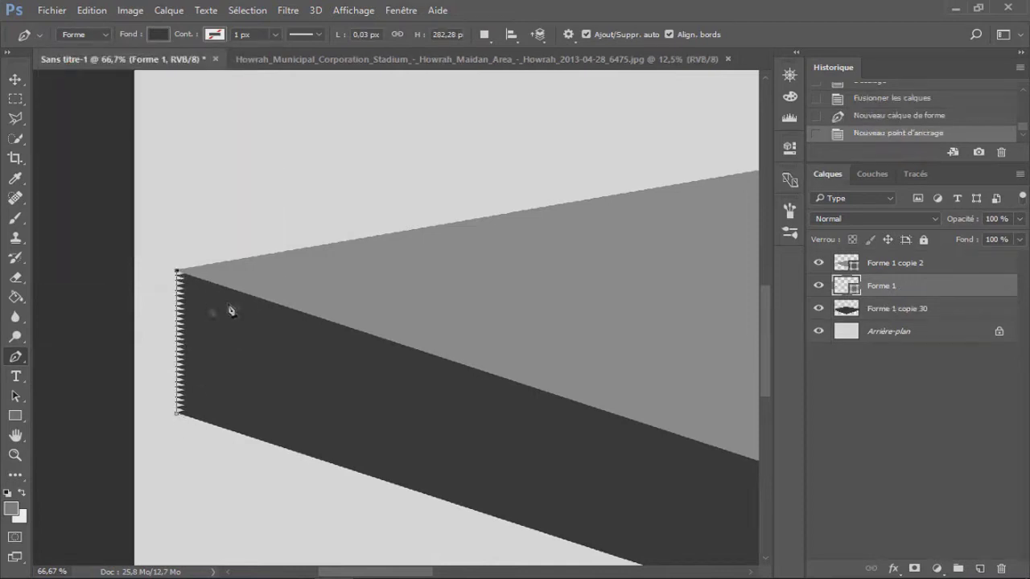
{"action": "left_click_drag", "start_coordinate": [178, 416], "coordinate": [177, 412]}
{"action": "left_click", "coordinate": [226, 284]}
{"action": "left_click", "coordinate": [215, 434]}
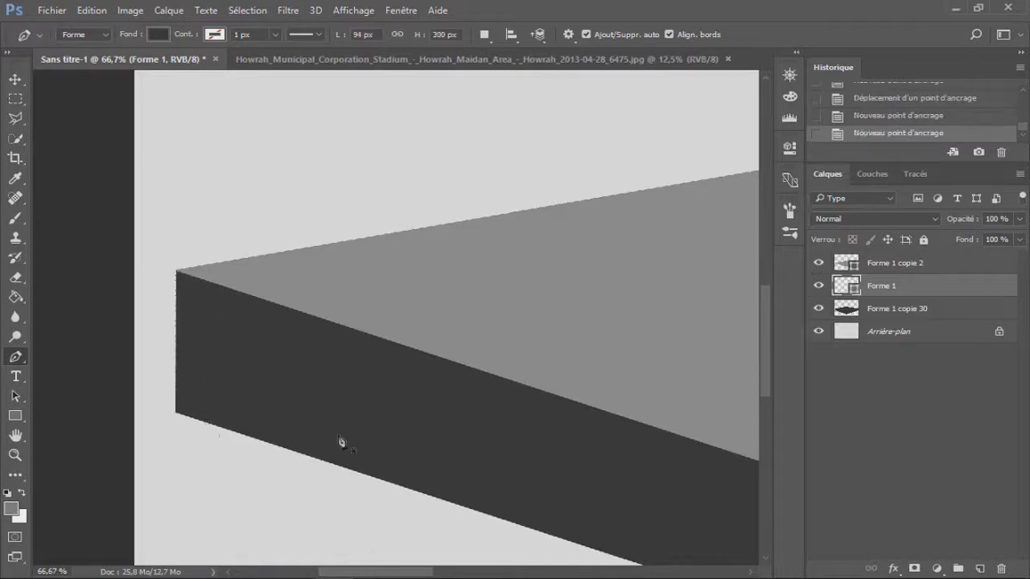
Draw a second dark shape covering the jagged right edge.
{"action": "left_click_drag", "start_coordinate": [400, 573], "coordinate": [641, 573]}
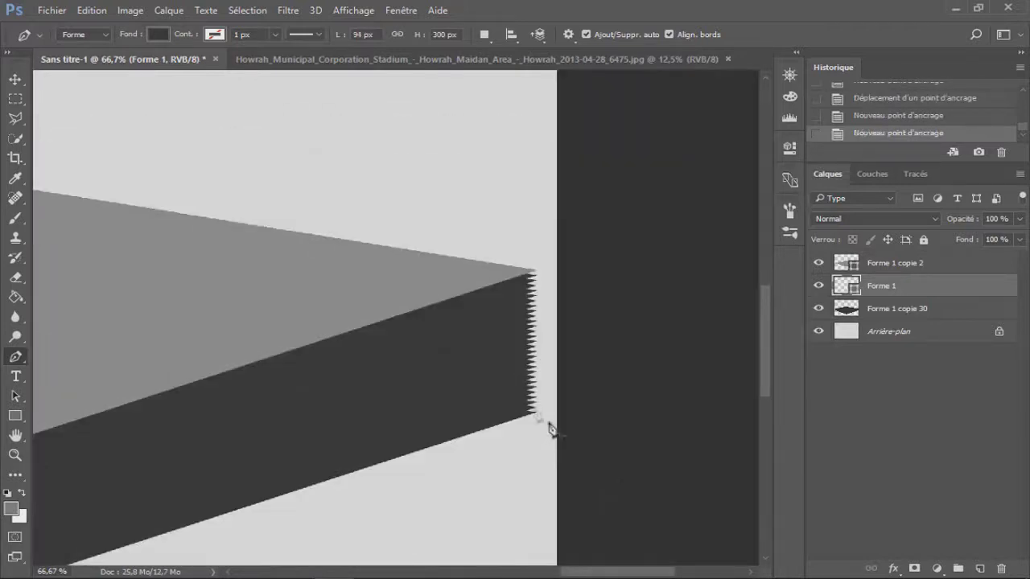
{"action": "left_click", "coordinate": [535, 272]}
{"action": "left_click", "coordinate": [455, 295]}
{"action": "left_click", "coordinate": [459, 441]}
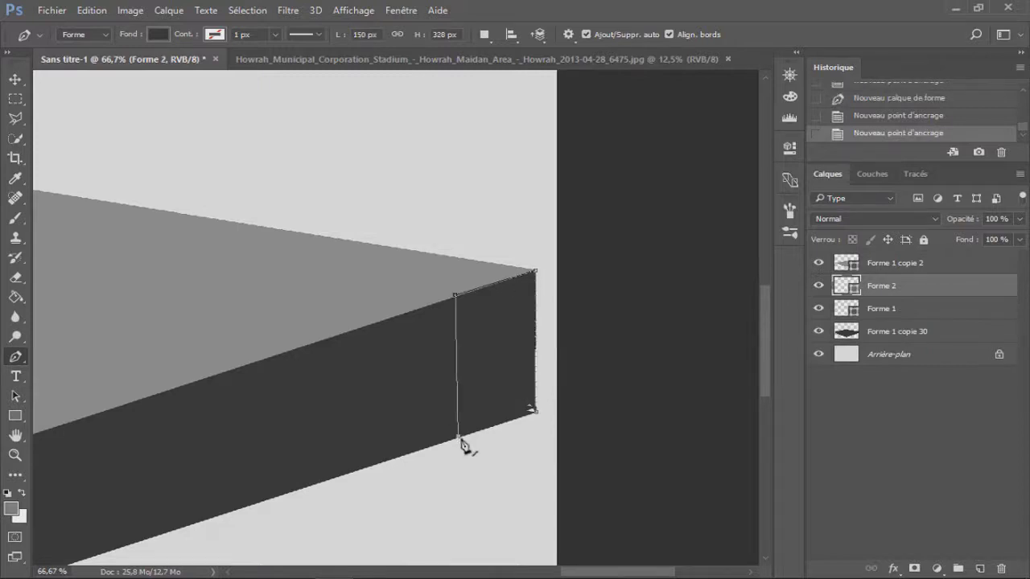
{"action": "key", "text": "Return"}
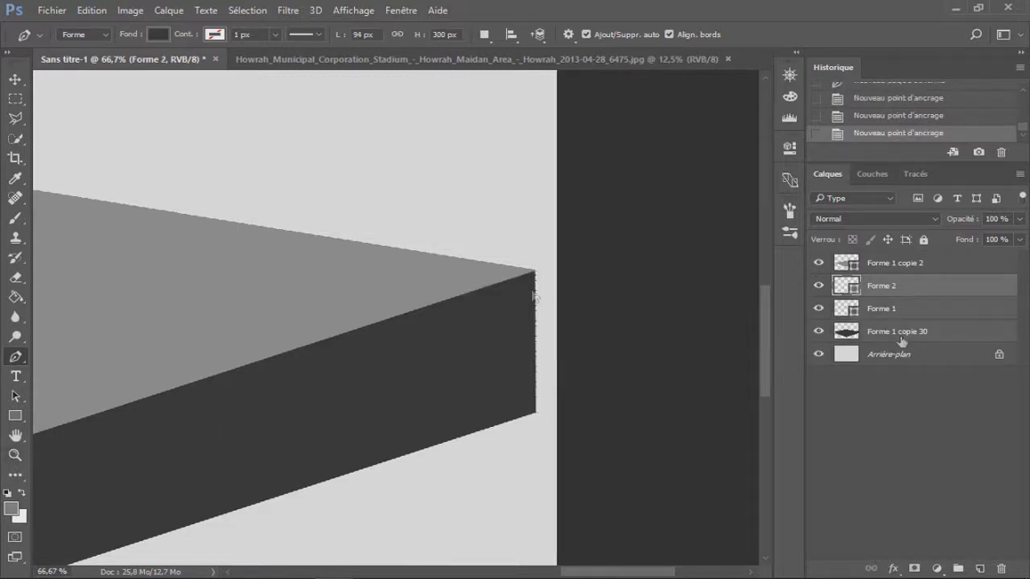
Rasterize both cover shapes and merge them into the slab layer as Forme 2.
{"action": "left_click", "coordinate": [934, 308], "text": "shift"}
{"action": "right_click", "coordinate": [945, 298]}
{"action": "left_click", "coordinate": [512, 289]}
{"action": "right_click", "coordinate": [853, 285]}
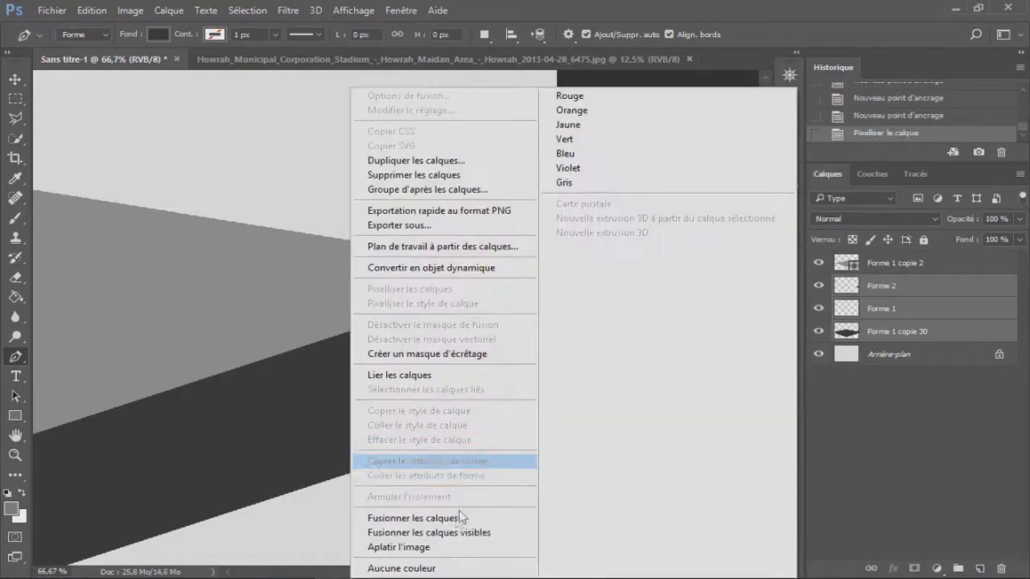
{"action": "left_click", "coordinate": [515, 518]}
Erase the leftover ragged strips at the right and left edges to leave straight sides.
{"action": "key", "text": "m"}
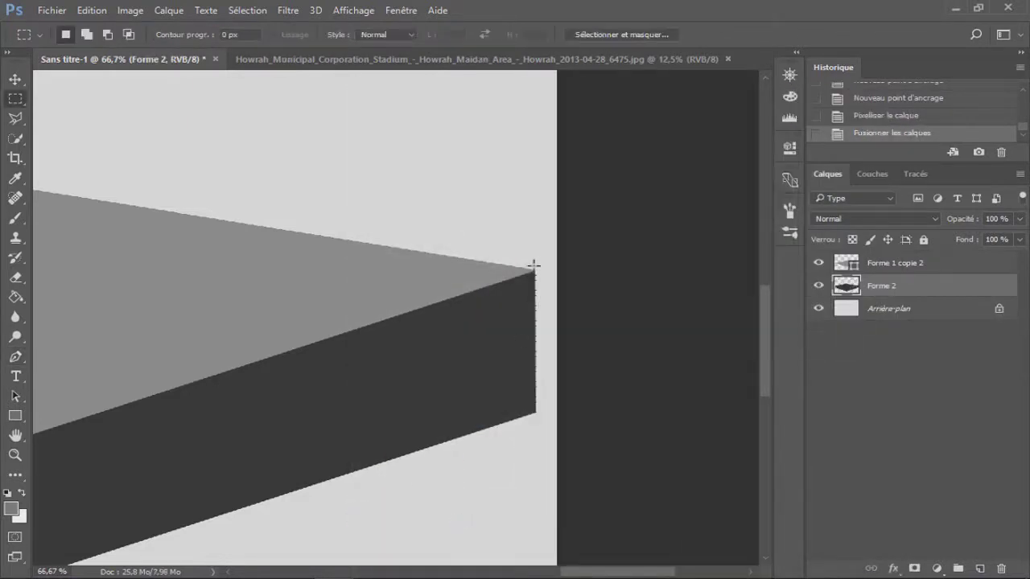
{"action": "left_click_drag", "start_coordinate": [535, 264], "coordinate": [627, 475]}
{"action": "key", "text": "Delete"}
{"action": "scroll", "coordinate": [351, 566], "scroll_direction": "left", "scroll_amount": 5}
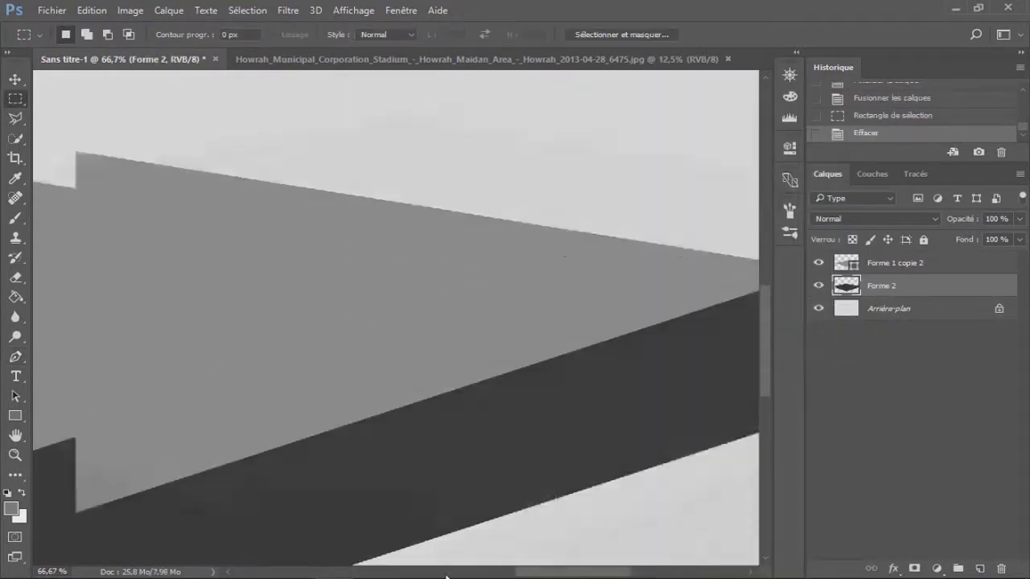
{"action": "scroll", "coordinate": [351, 566], "scroll_direction": "left", "scroll_amount": 5}
{"action": "left_click_drag", "start_coordinate": [97, 230], "coordinate": [134, 483]}
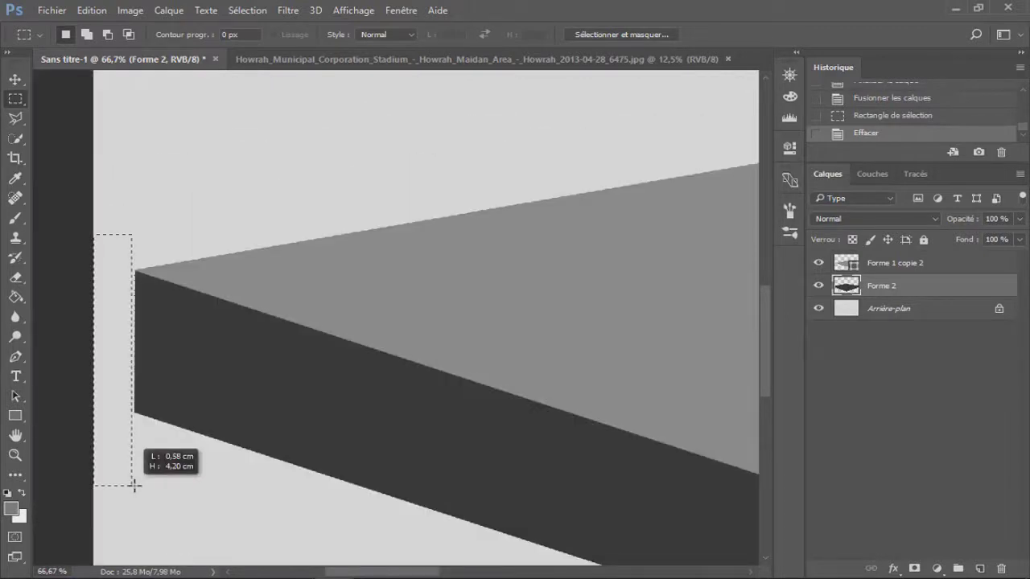
{"action": "key", "text": "Delete"}
{"action": "key", "text": "z"}
{"action": "key", "text": "ctrl+d"}
{"action": "left_click", "coordinate": [486, 38]}
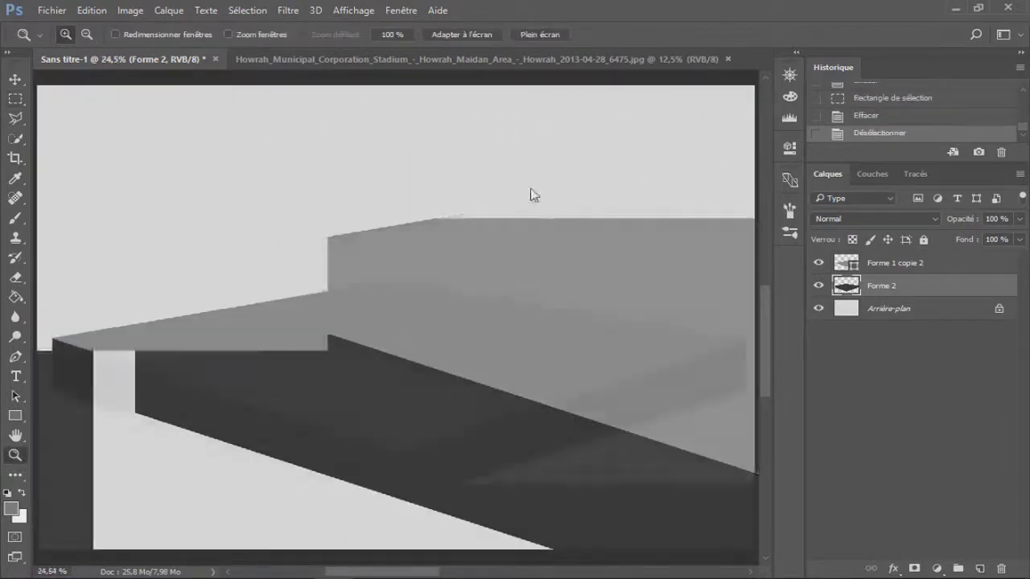
Nudge the 59%-scaled grass photo into place over the box and commit the transform.
{"action": "key", "text": "v"}
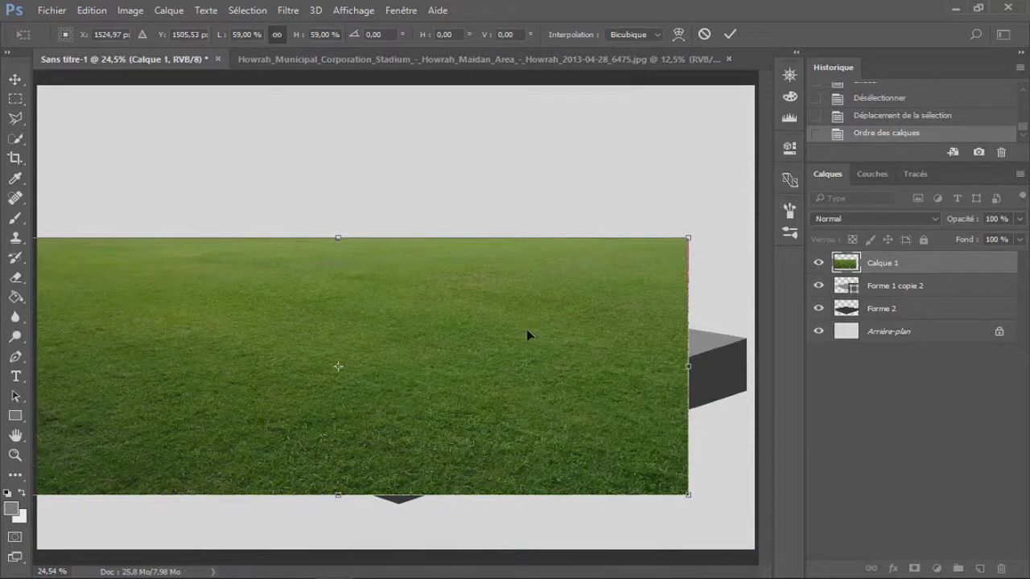
{"action": "left_click_drag", "start_coordinate": [545, 344], "coordinate": [590, 336]}
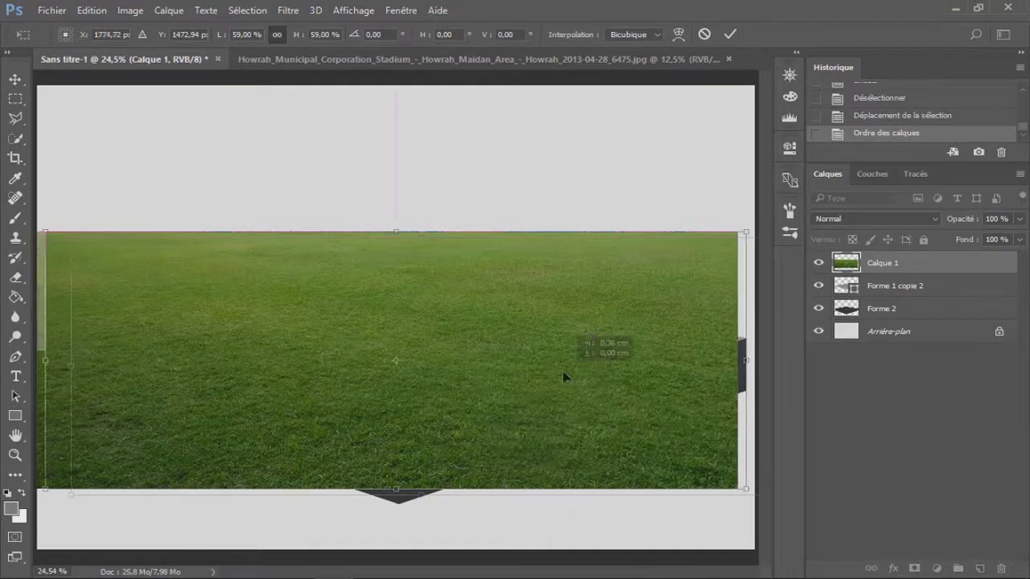
{"action": "left_click_drag", "start_coordinate": [563, 376], "coordinate": [577, 382]}
{"action": "key", "text": "ctrl+h"}
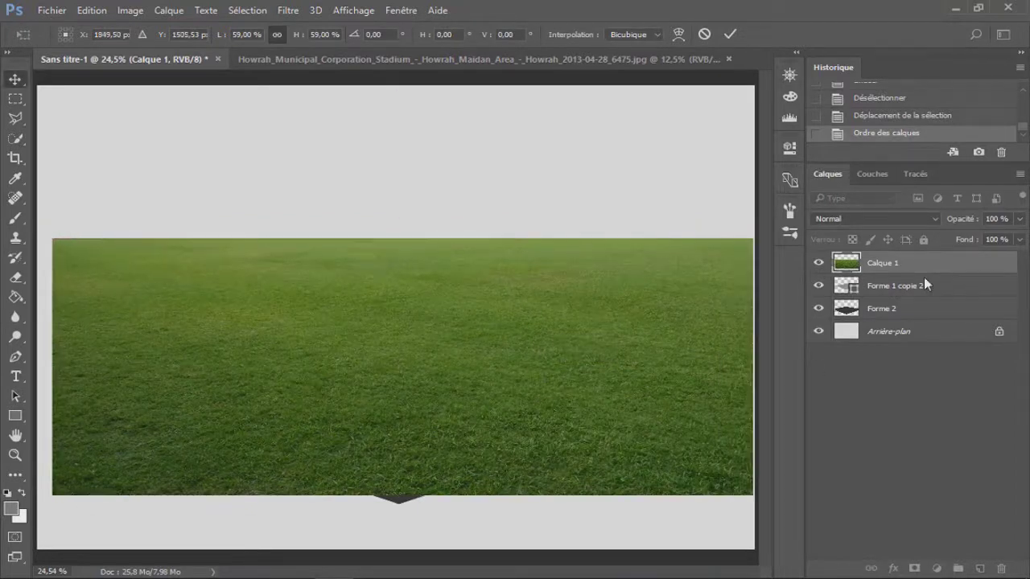
{"action": "key", "text": "Return"}
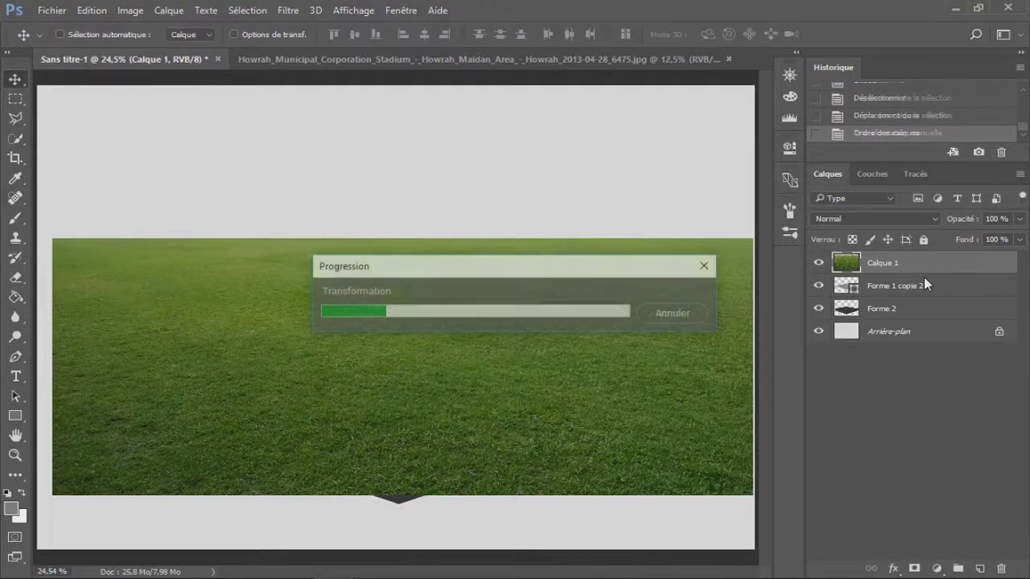
Clip grass layer Calque 1 to Forme 1 copie 2 and add a mask to the shape layer.
{"action": "left_click", "coordinate": [881, 278], "text": "alt"}
{"action": "left_click", "coordinate": [15, 455]}
{"action": "left_click", "coordinate": [676, 309]}
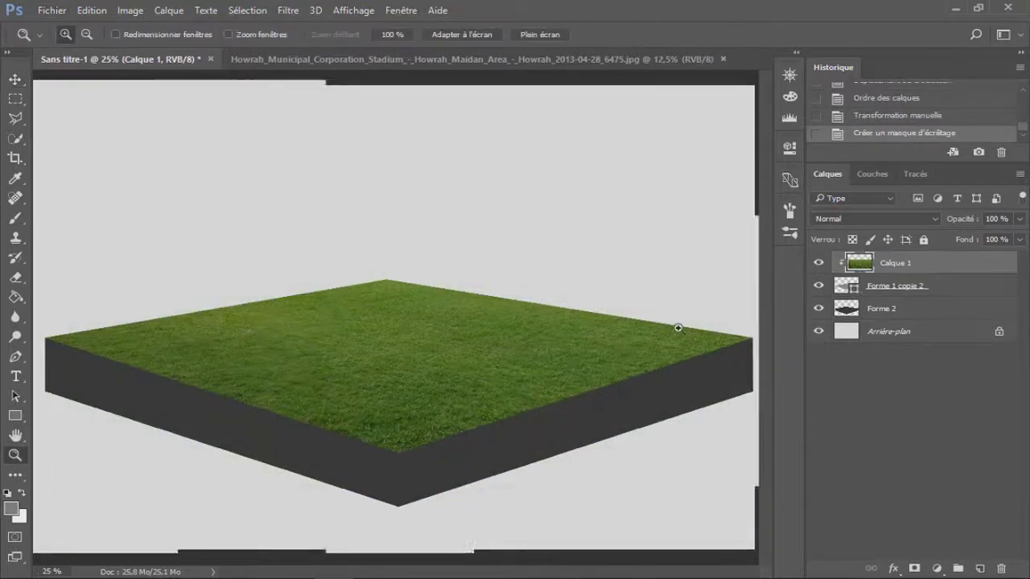
{"action": "left_click", "coordinate": [893, 285]}
{"action": "left_click", "coordinate": [915, 568]}
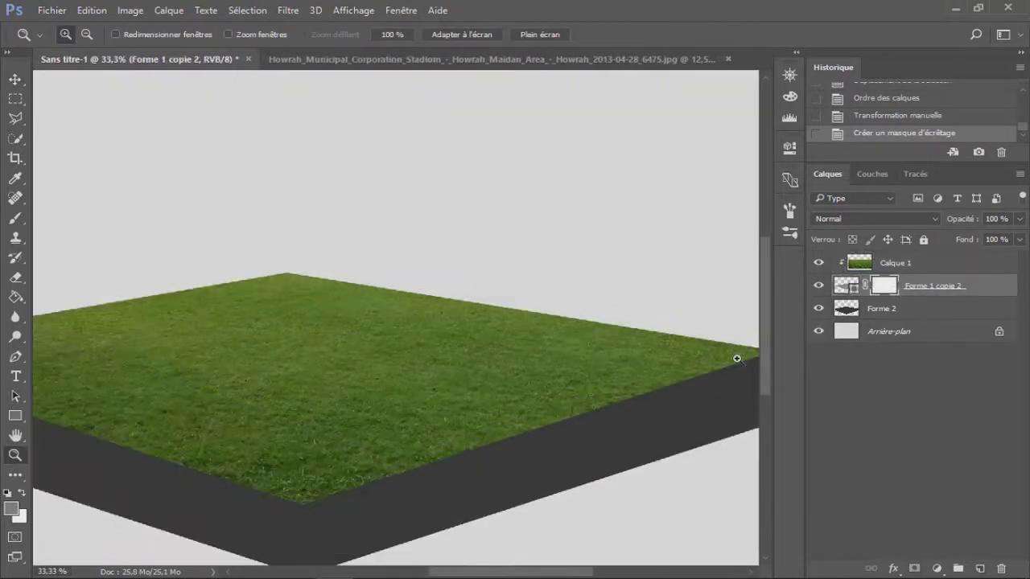
{"action": "left_click", "coordinate": [736, 356]}
{"action": "left_click", "coordinate": [590, 372]}
Try black and white brush strokes on the mask along the grass edge, then undo them.
{"action": "key", "text": "b"}
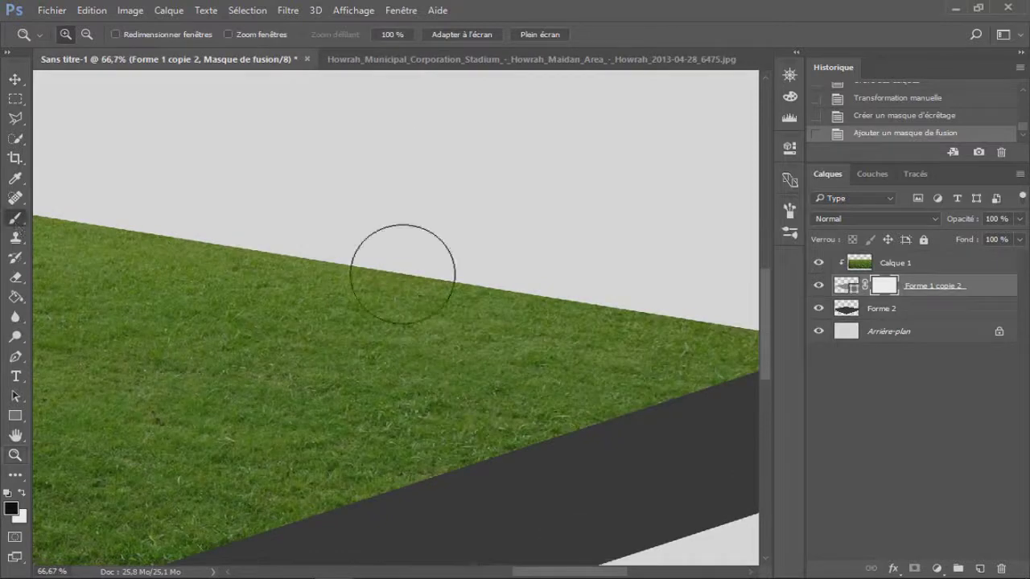
{"action": "left_click", "coordinate": [415, 296]}
{"action": "key", "text": "x"}
{"action": "left_click_drag", "start_coordinate": [340, 269], "coordinate": [369, 326]}
{"action": "key", "text": "ctrl+z"}
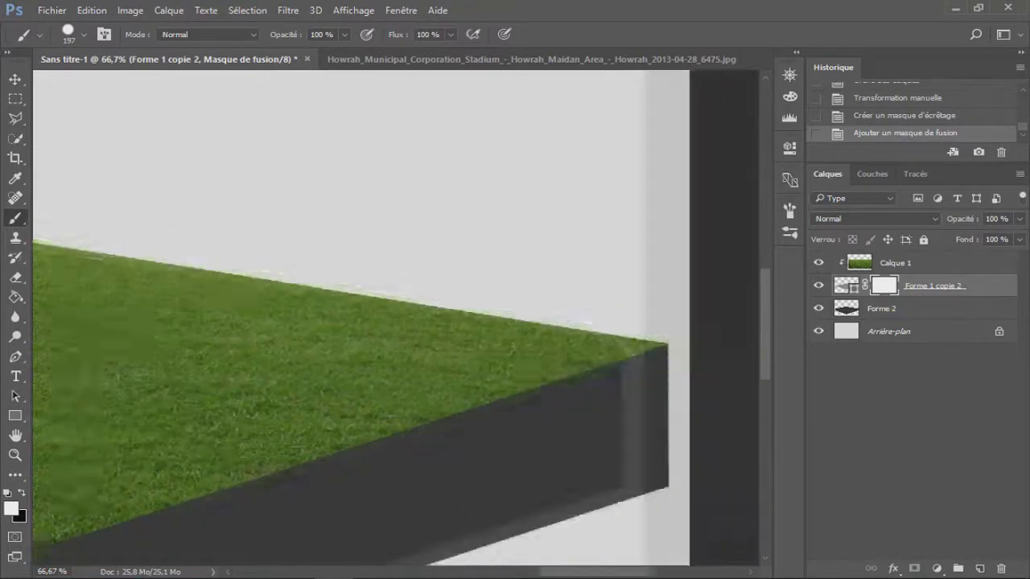
{"action": "left_click_drag", "start_coordinate": [893, 264], "coordinate": [899, 262]}
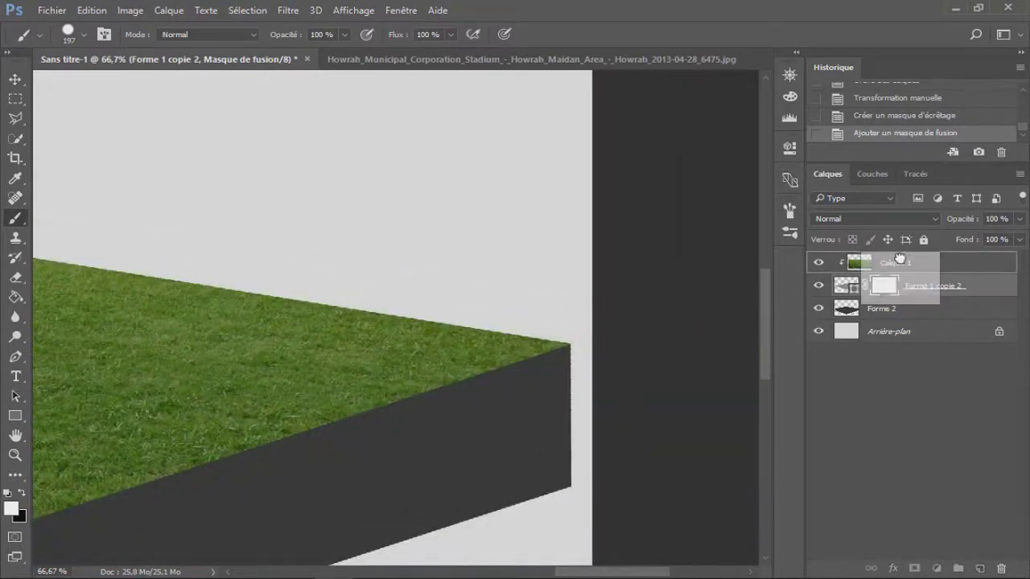
{"action": "key", "text": "x"}
{"action": "left_click_drag", "start_coordinate": [475, 295], "coordinate": [517, 317]}
{"action": "key", "text": "ctrl+z"}
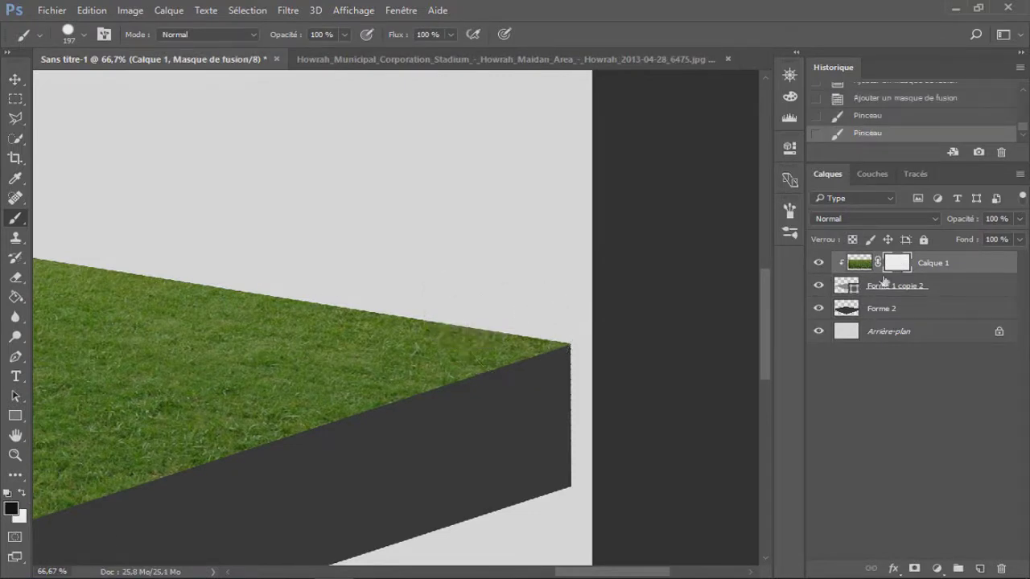
Make the box shape layer active, hide the grass, and set the brush to 63 px.
{"action": "key", "text": "alt+bracketleft"}
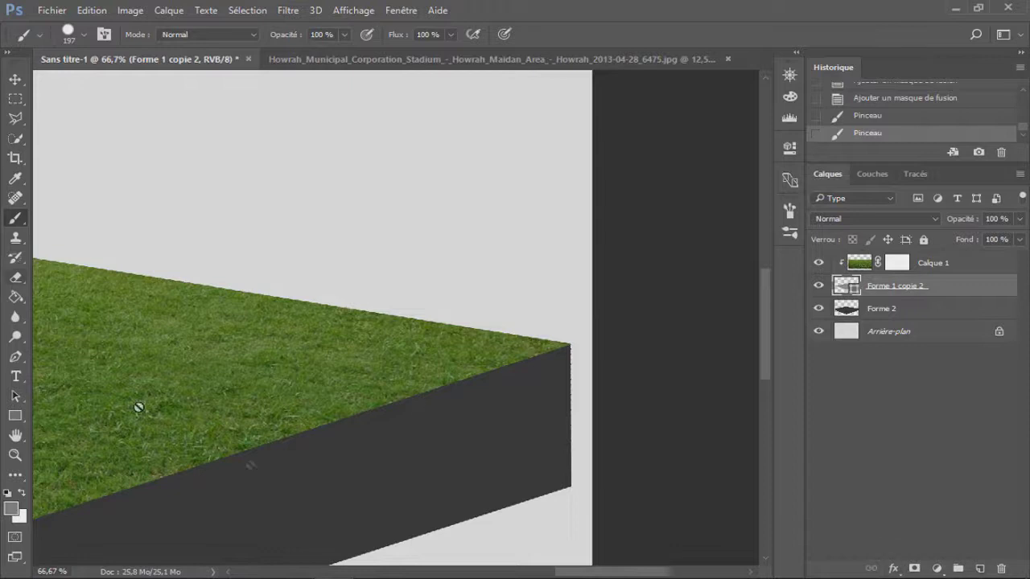
{"action": "left_click", "coordinate": [463, 349], "text": "alt"}
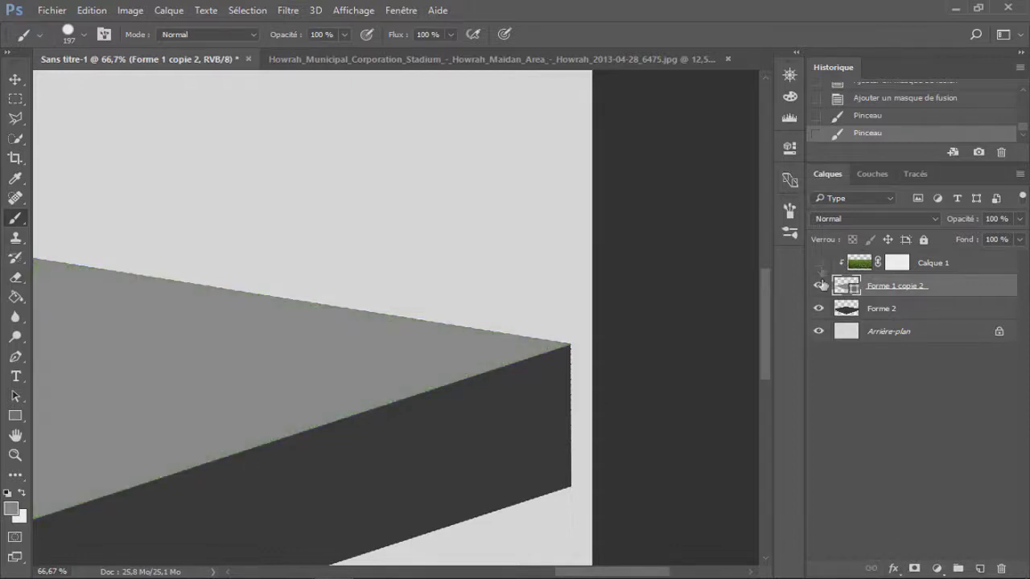
{"action": "right_click", "coordinate": [187, 327]}
{"action": "scroll", "coordinate": [381, 490], "scroll_direction": "down", "scroll_amount": 2}
{"action": "scroll", "coordinate": [391, 491], "scroll_direction": "down", "scroll_amount": 2}
{"action": "scroll", "coordinate": [391, 490], "scroll_direction": "down", "scroll_amount": 2}
{"action": "double_click", "coordinate": [357, 344]}
{"action": "type", "text": "63"}
{"action": "key", "text": "Return"}
Accept rasterizing the box shape layer and test brush dabs along its edge.
{"action": "left_click", "coordinate": [543, 350]}
{"action": "key", "text": "Return"}
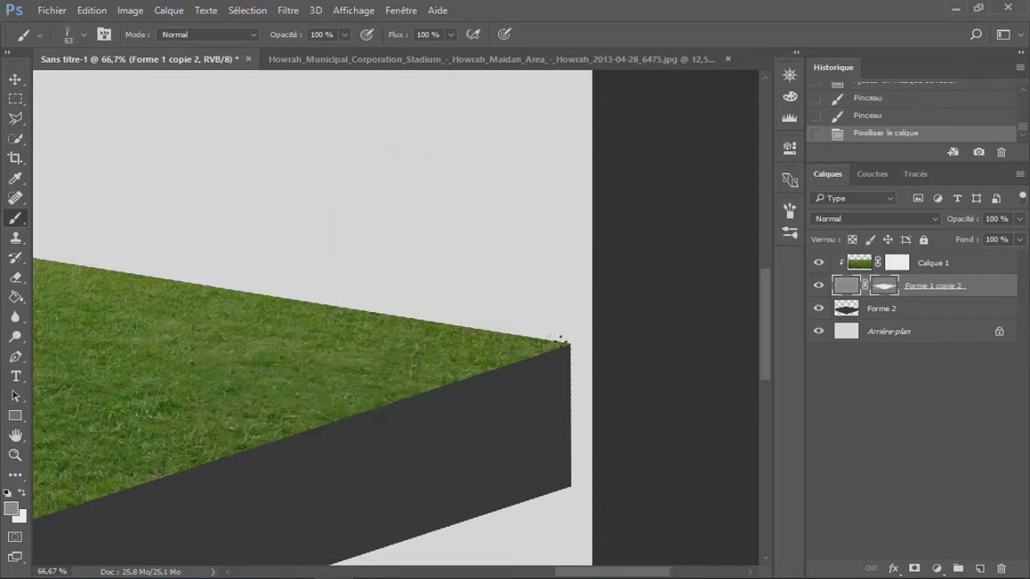
{"action": "left_click", "coordinate": [515, 332]}
{"action": "key", "text": "ctrl+z"}
{"action": "key", "text": "ctrl+z"}
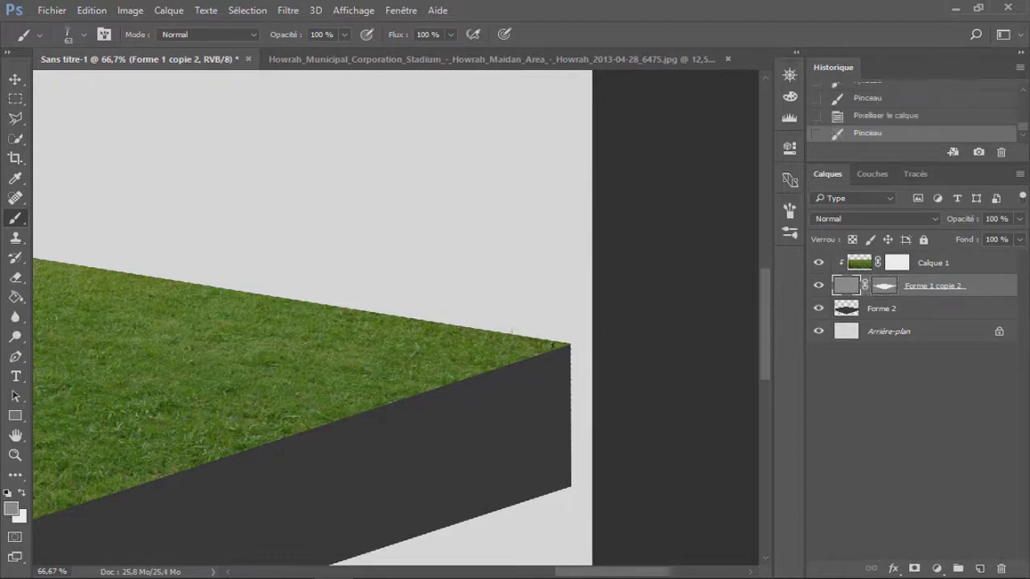
{"action": "left_click", "coordinate": [568, 342]}
{"action": "key", "text": "ctrl+z"}
Rasterize Forme 1 copie 2 with Pixelliser le calque and paint black on its mask.
{"action": "left_click", "coordinate": [860, 263]}
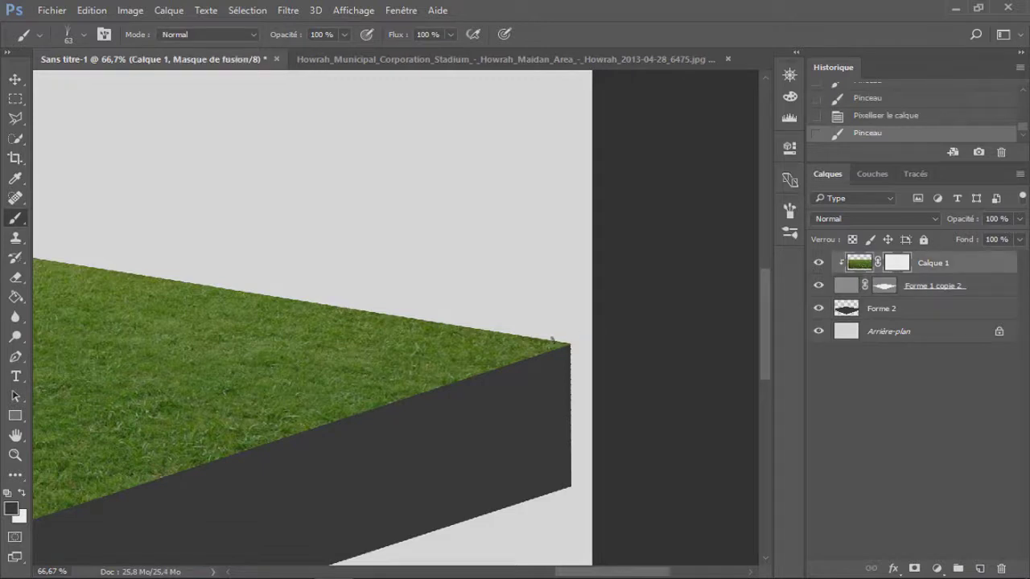
{"action": "left_click", "coordinate": [884, 285]}
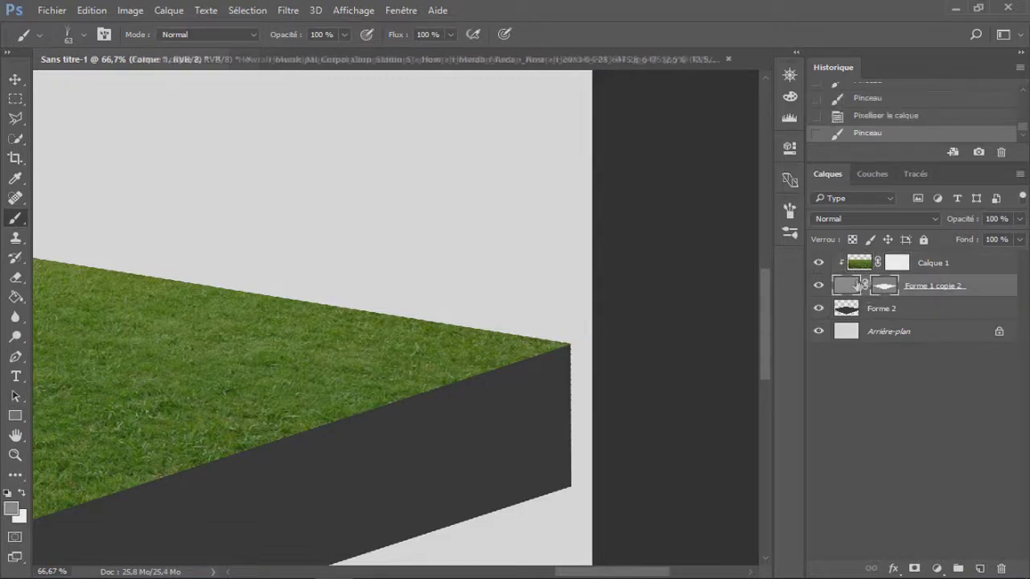
{"action": "right_click", "coordinate": [934, 286]}
{"action": "left_click", "coordinate": [585, 287]}
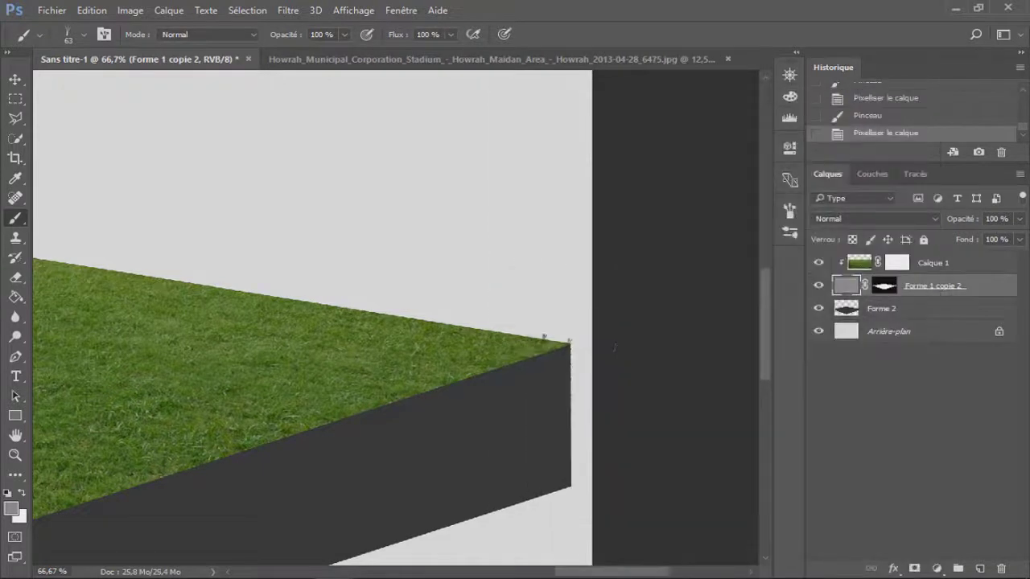
{"action": "left_click", "coordinate": [884, 286]}
{"action": "key", "text": "d"}
{"action": "left_click_drag", "start_coordinate": [540, 337], "coordinate": [565, 342]}
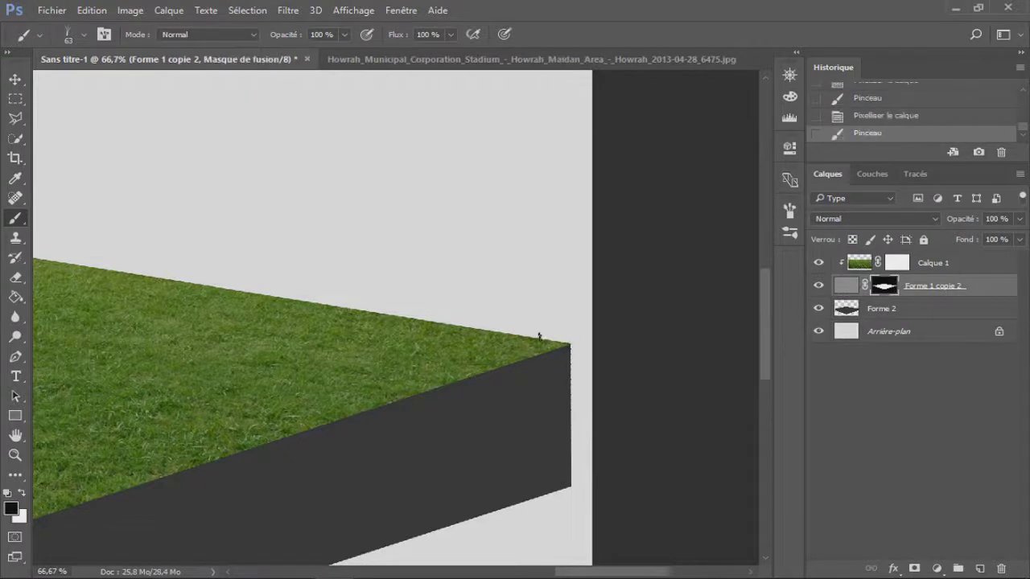
{"action": "right_click", "coordinate": [565, 344]}
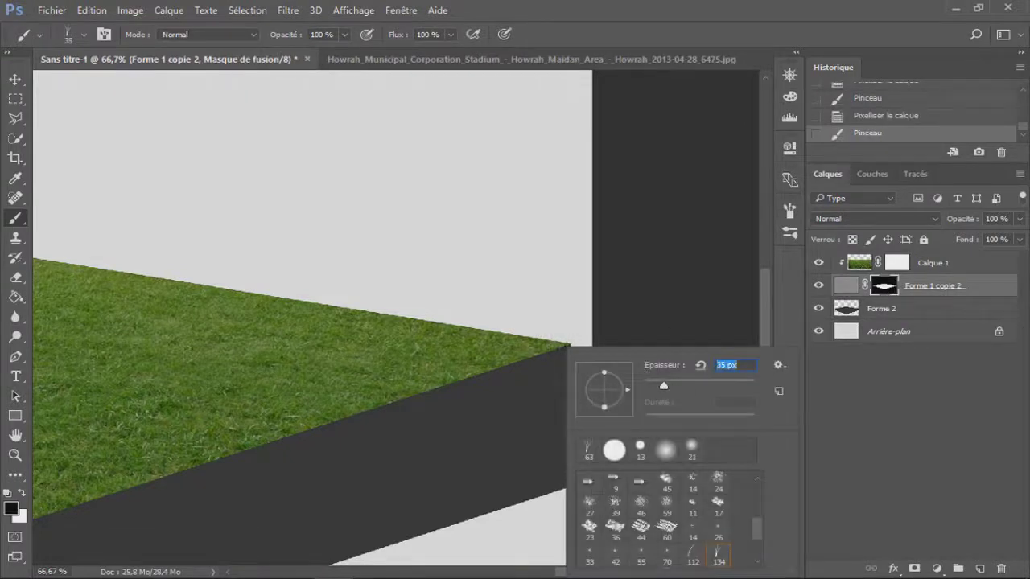
{"action": "key", "text": "Return"}
{"action": "left_click", "coordinate": [586, 348]}
Test larger mask strokes, then revert in History to the state after adding the mask.
{"action": "right_click", "coordinate": [603, 411]}
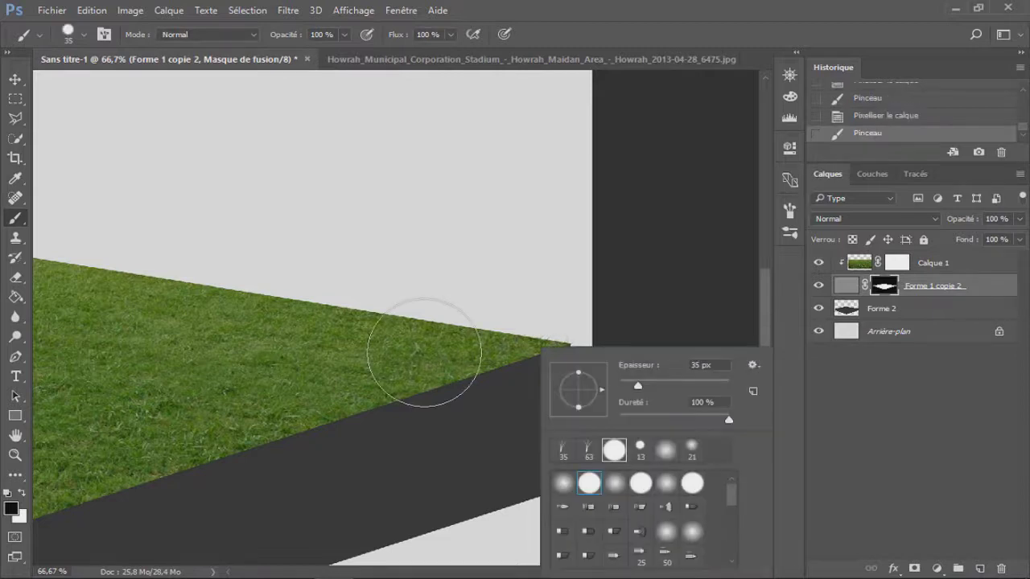
{"action": "left_click", "coordinate": [420, 354]}
{"action": "key", "text": "ctrl+z"}
{"action": "left_click_drag", "start_coordinate": [552, 375], "coordinate": [459, 432]}
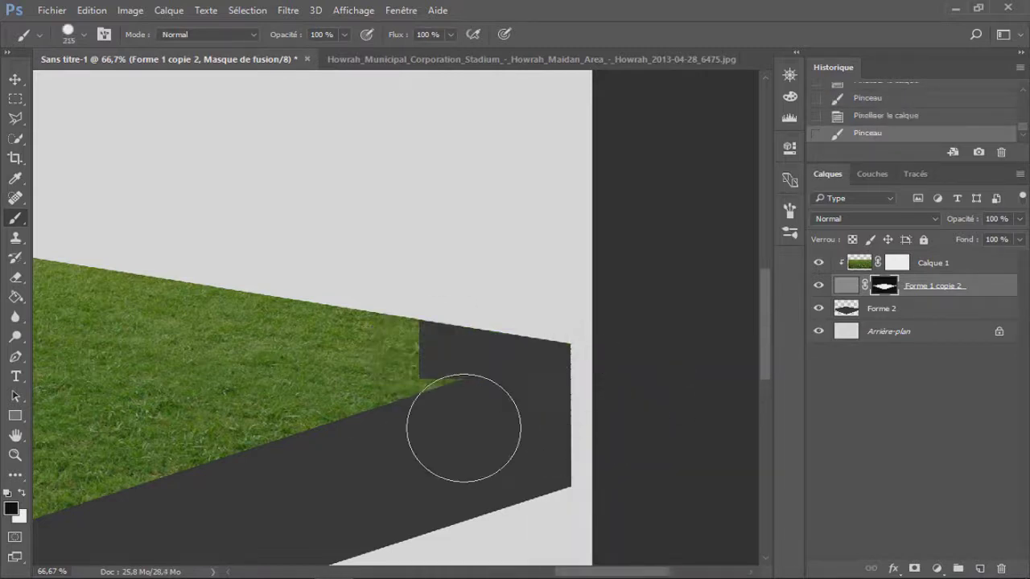
{"action": "key", "text": "ctrl+z"}
{"action": "left_click", "coordinate": [818, 263]}
{"action": "left_click", "coordinate": [818, 263]}
{"action": "left_click", "coordinate": [949, 118]}
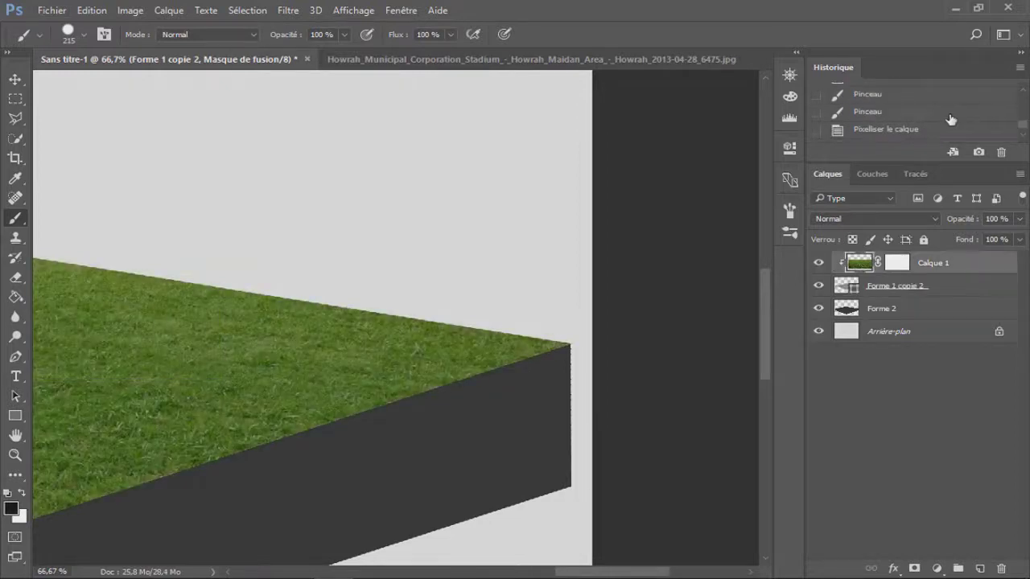
{"action": "scroll", "coordinate": [933, 112], "scroll_direction": "up", "scroll_amount": 2}
{"action": "left_click", "coordinate": [925, 103]}
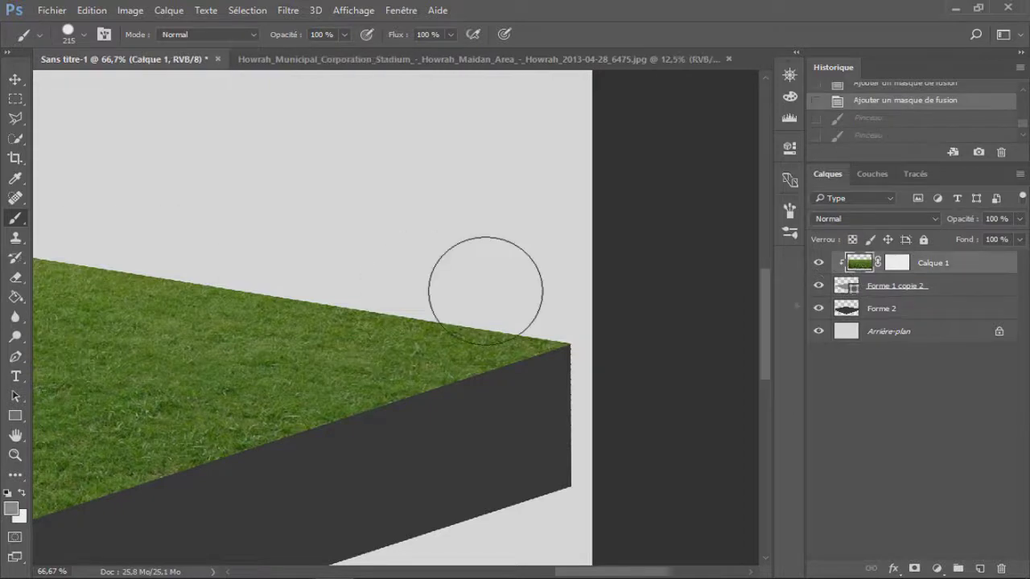
Rasterize the box layer again and shrink the brush to 17 px.
{"action": "left_click", "coordinate": [845, 289]}
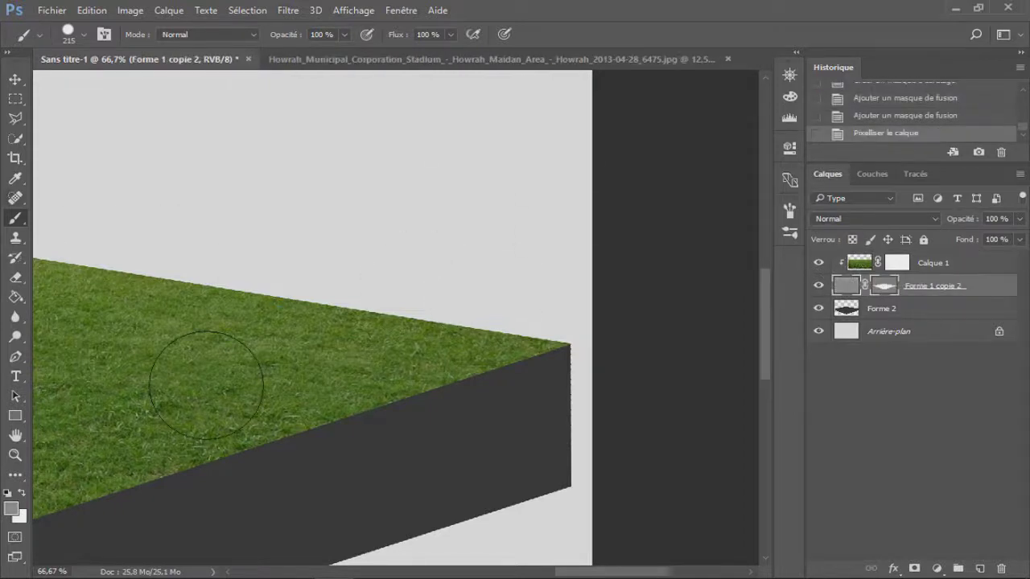
{"action": "right_click", "coordinate": [292, 391]}
{"action": "left_click", "coordinate": [259, 451]}
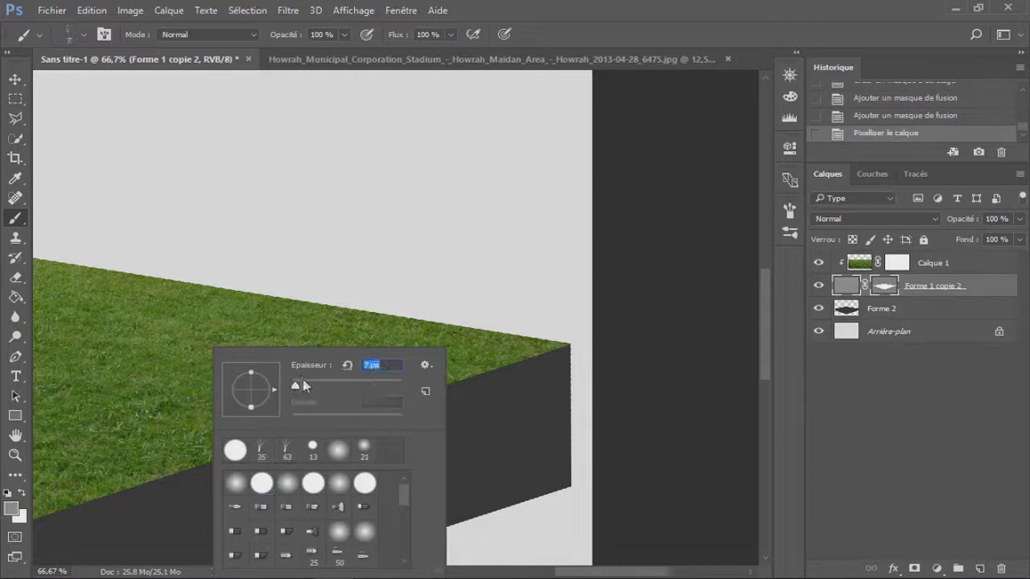
{"action": "left_click_drag", "start_coordinate": [303, 386], "coordinate": [308, 386]}
{"action": "key", "text": "Return"}
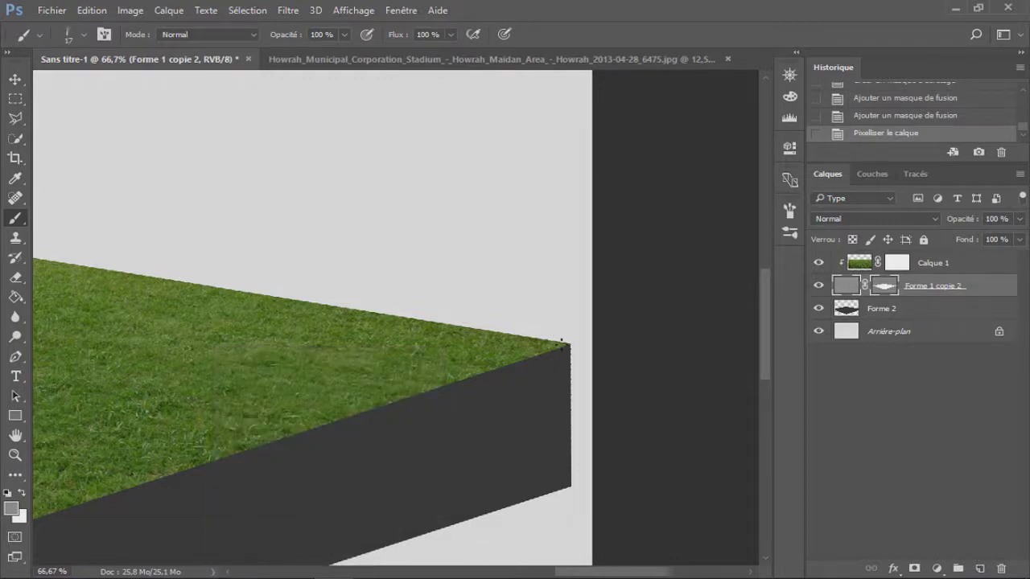
Rasterize the box layer's vector mask into a pixel layer mask.
{"action": "right_click", "coordinate": [879, 291]}
{"action": "left_click", "coordinate": [901, 315]}
{"action": "key", "text": "ctrl+z"}
{"action": "right_click", "coordinate": [883, 291]}
{"action": "left_click", "coordinate": [877, 338]}
{"action": "right_click", "coordinate": [883, 288]}
{"action": "key", "text": "Escape"}
{"action": "right_click", "coordinate": [940, 287]}
{"action": "key", "text": "Escape"}
Test white strokes on the mask and undo them along with a stray preset change.
{"action": "key", "text": "x"}
{"action": "left_click_drag", "start_coordinate": [494, 295], "coordinate": [538, 303]}
{"action": "key", "text": "ctrl+z"}
{"action": "left_click_drag", "start_coordinate": [425, 276], "coordinate": [527, 304]}
{"action": "key", "text": "ctrl+z"}
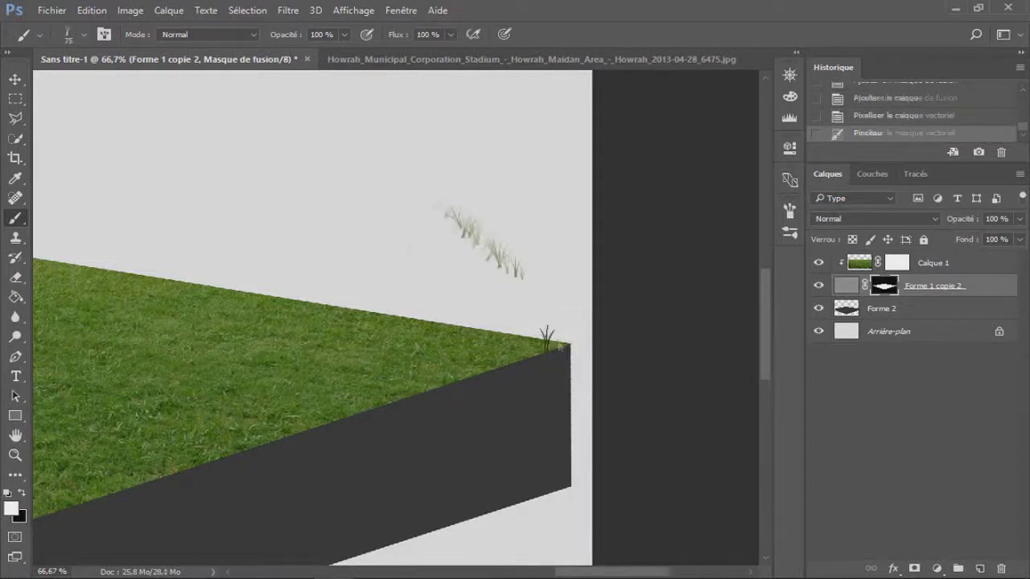
{"action": "right_click", "coordinate": [561, 339]}
{"action": "left_click", "coordinate": [554, 355]}
{"action": "key", "text": "ctrl+z"}
Enlarge the brush to 55 px and test grass strokes along the top edge, undoing them.
{"action": "right_click", "coordinate": [573, 348]}
{"action": "left_click_drag", "start_coordinate": [680, 387], "coordinate": [691, 388]}
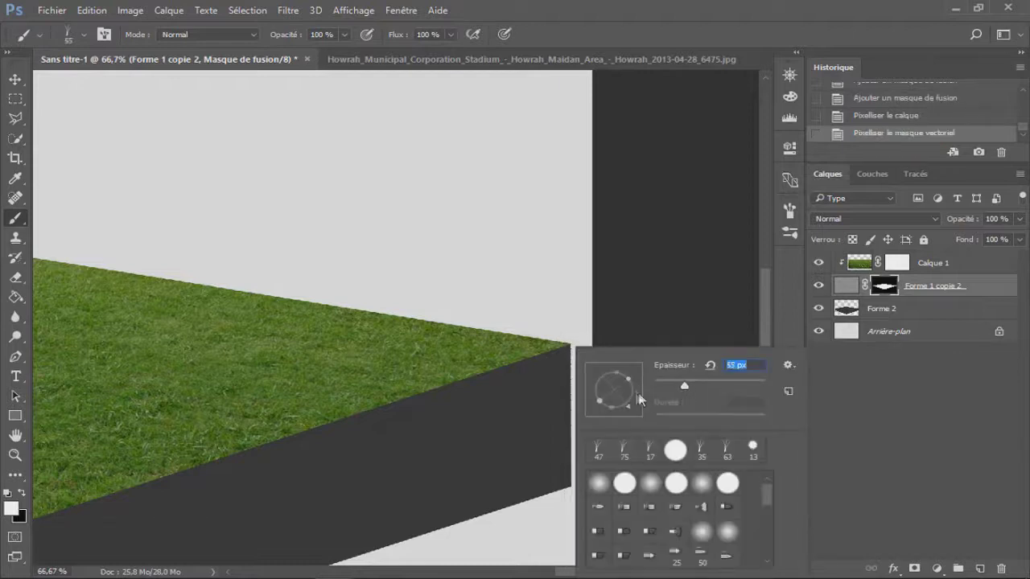
{"action": "key", "text": "Return"}
{"action": "left_click_drag", "start_coordinate": [507, 341], "coordinate": [423, 322]}
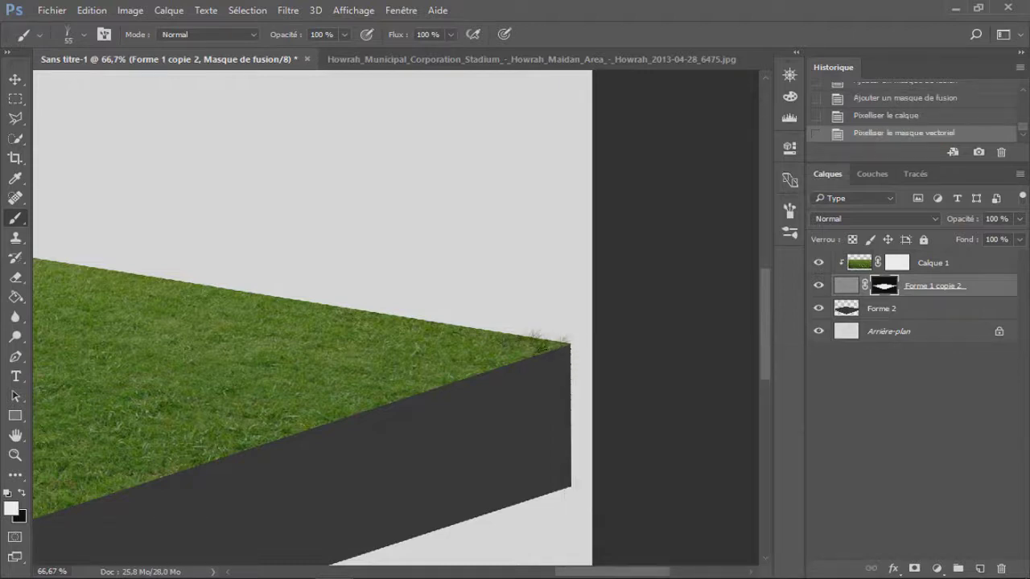
{"action": "key", "text": "ctrl+z"}
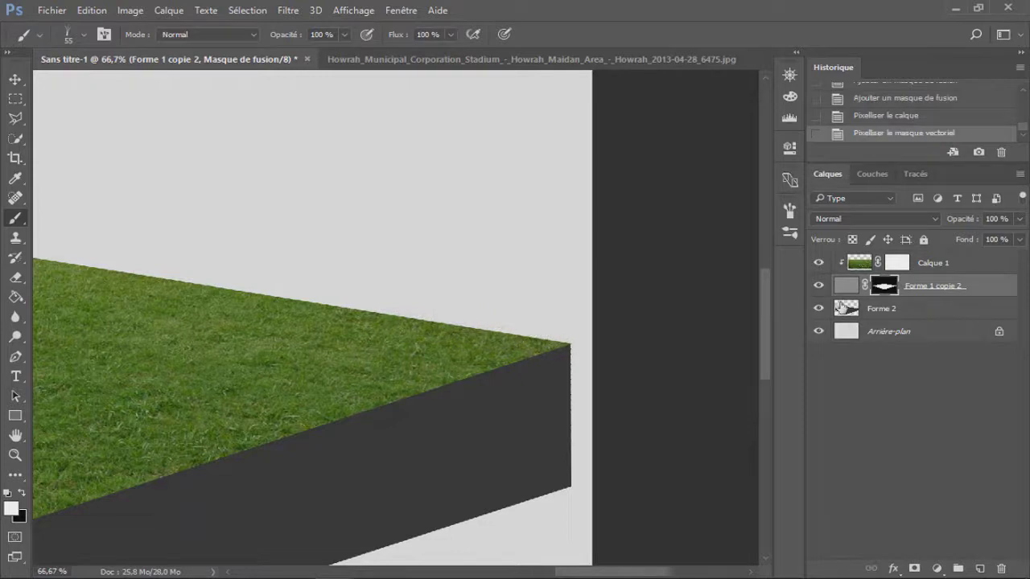
{"action": "left_click", "coordinate": [819, 262]}
{"action": "left_click", "coordinate": [818, 263]}
{"action": "left_click_drag", "start_coordinate": [556, 338], "coordinate": [526, 336]}
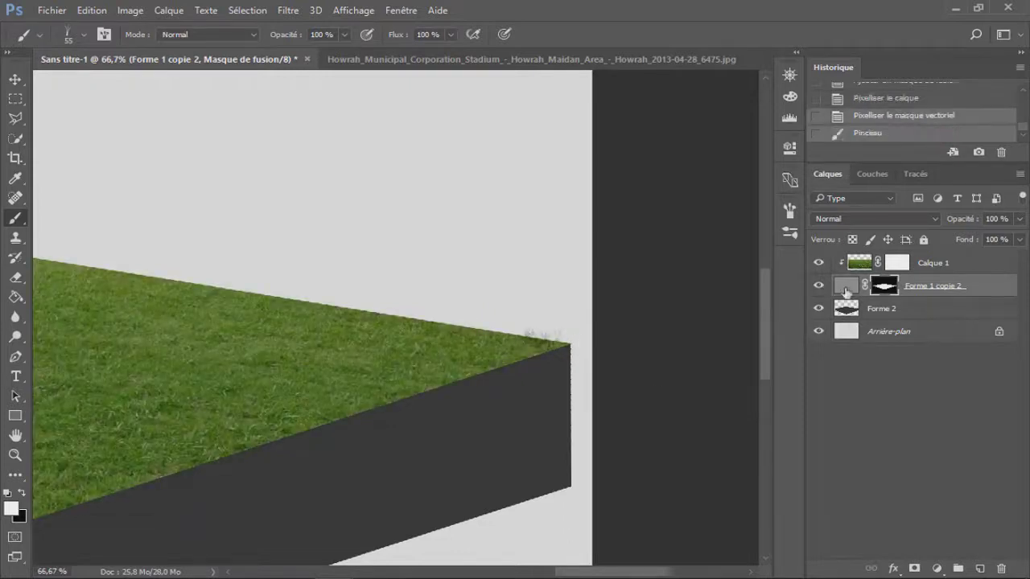
{"action": "key", "text": "ctrl+z"}
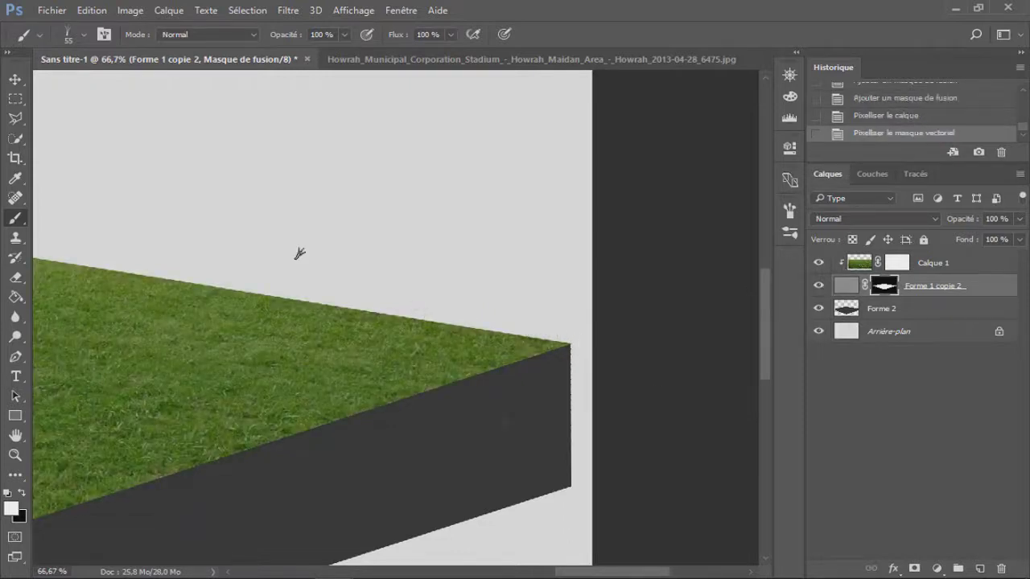
Choose the 112 px grass brush, test a top-edge stroke, and target the layer itself.
{"action": "right_click", "coordinate": [500, 432]}
{"action": "double_click", "coordinate": [435, 470]}
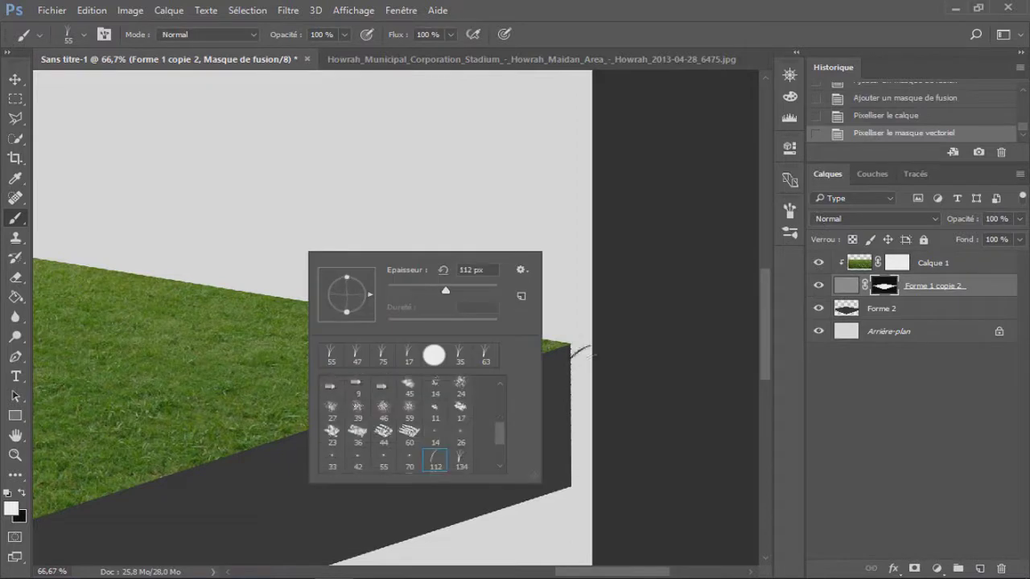
{"action": "left_click_drag", "start_coordinate": [564, 338], "coordinate": [366, 362]}
{"action": "key", "text": "ctrl+z"}
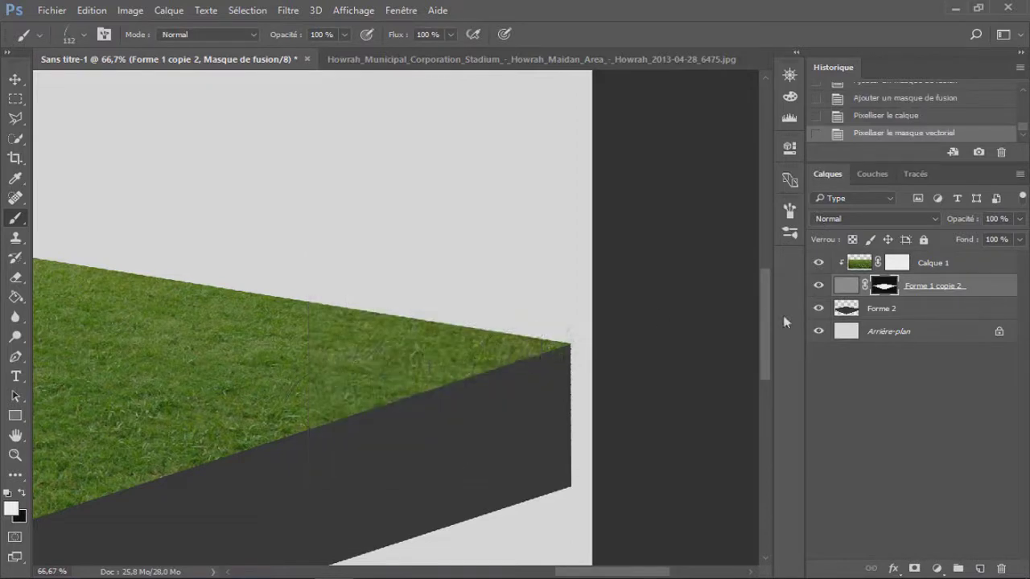
{"action": "key", "text": "ctrl+2"}
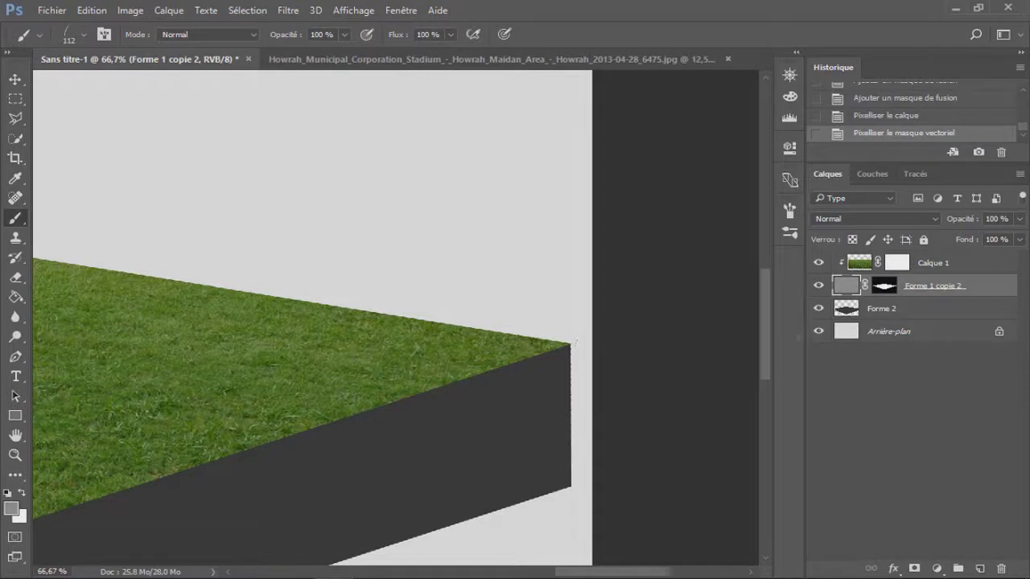
Convert the top-face layer to a smart object, then test and undo grass tufts at the right corner.
{"action": "right_click", "coordinate": [943, 286]}
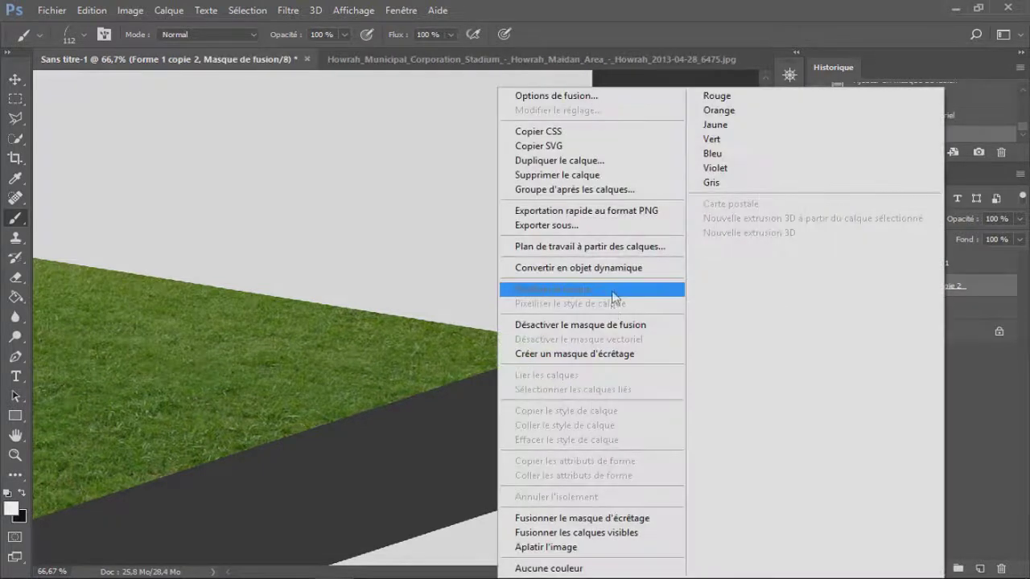
{"action": "left_click", "coordinate": [579, 267]}
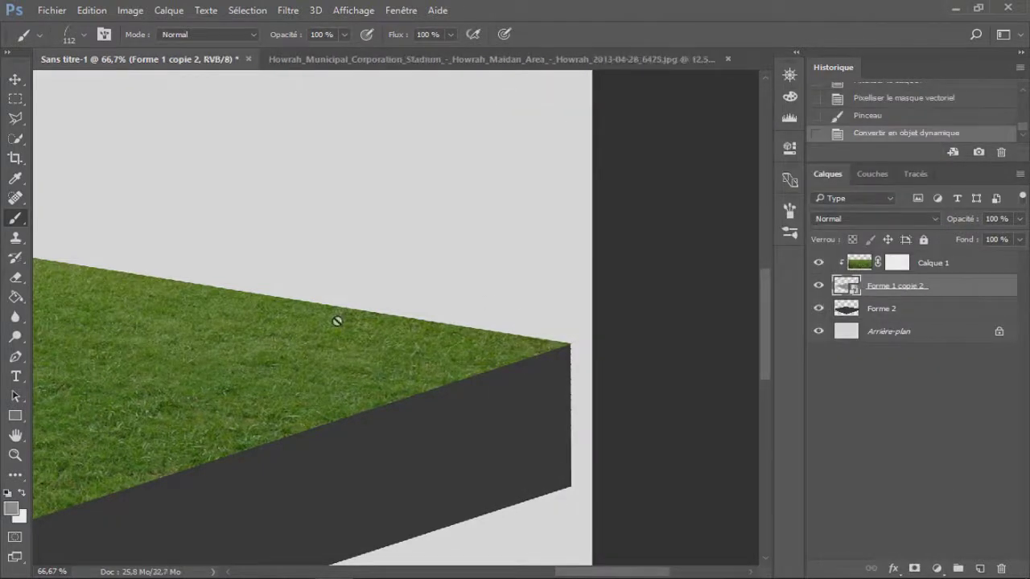
{"action": "right_click", "coordinate": [463, 358]}
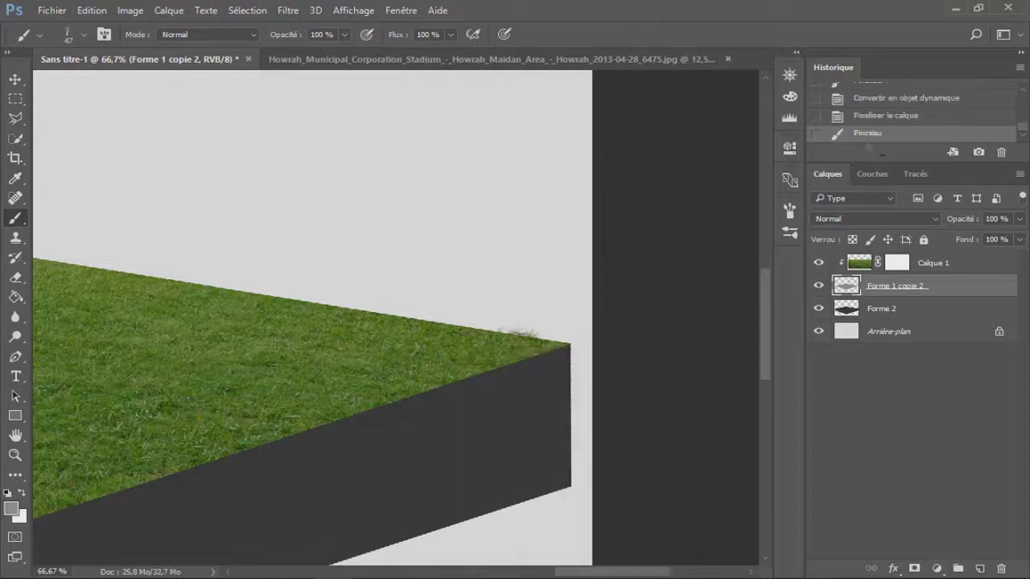
{"action": "left_click", "coordinate": [789, 75]}
{"action": "left_click_drag", "start_coordinate": [697, 163], "coordinate": [705, 162]}
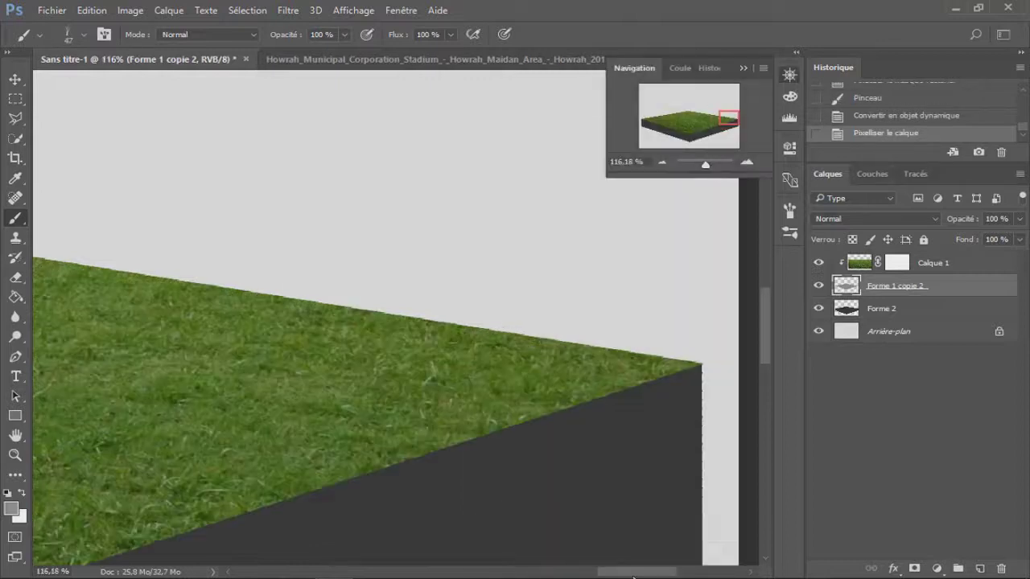
{"action": "right_click", "coordinate": [607, 347]}
{"action": "left_click", "coordinate": [595, 355]}
{"action": "left_click", "coordinate": [599, 354]}
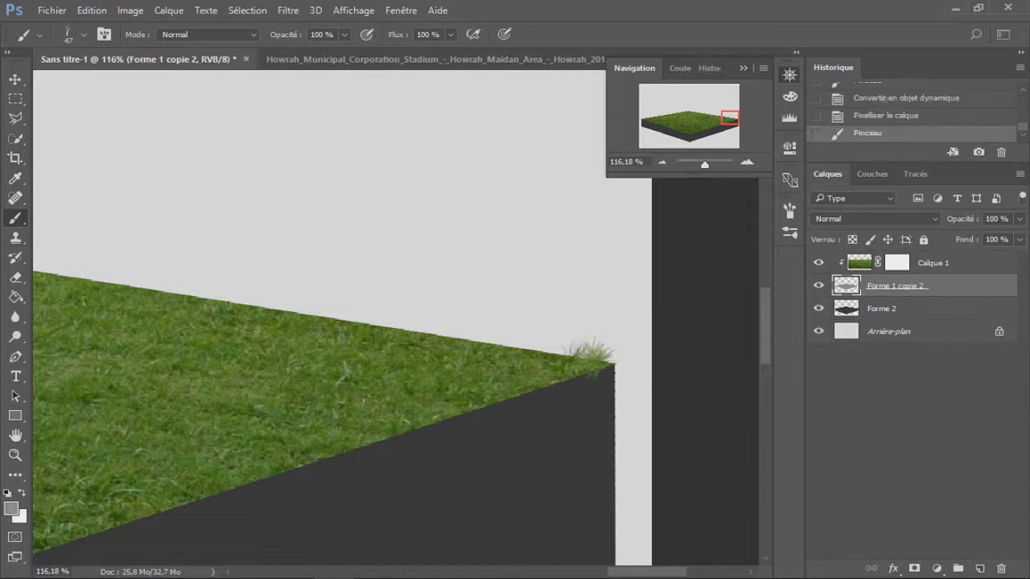
{"action": "scroll", "coordinate": [880, 118], "scroll_direction": "up", "scroll_amount": 1}
{"action": "left_click", "coordinate": [882, 117]}
Add a layer mask, set the grass brush to 35 px, and paint blades along the top-right edge.
{"action": "left_click", "coordinate": [914, 569]}
{"action": "key", "text": "x"}
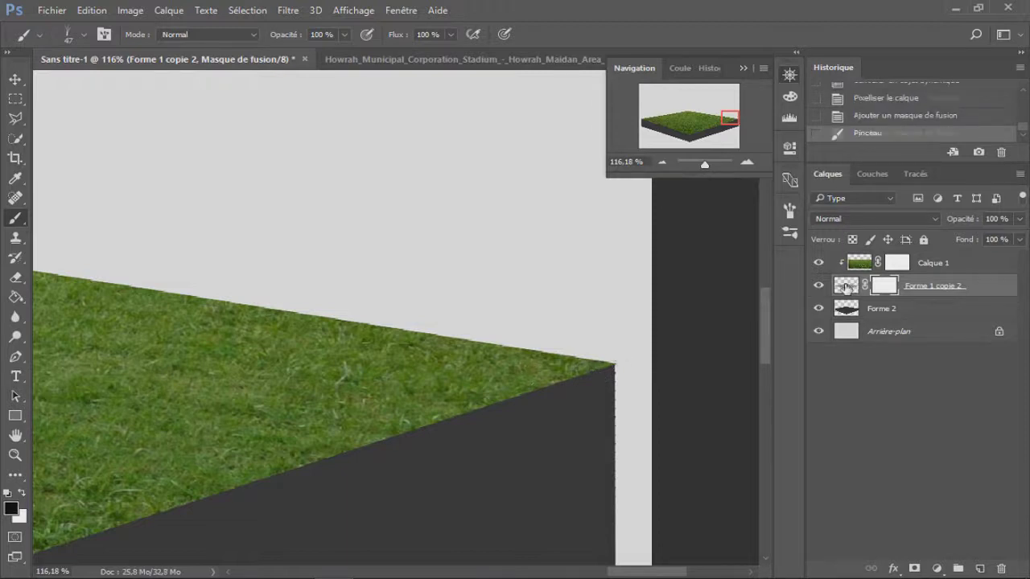
{"action": "key", "text": "ctrl+2"}
{"action": "right_click", "coordinate": [576, 360]}
{"action": "left_click_drag", "start_coordinate": [685, 385], "coordinate": [680, 384]}
{"action": "key", "text": "Return"}
{"action": "mouse_move", "coordinate": [604, 363]}
{"action": "left_mouse_down"}
{"action": "mouse_move", "coordinate": [277, 314]}
{"action": "mouse_move", "coordinate": [377, 330]}
{"action": "left_mouse_up"}
{"action": "scroll", "coordinate": [639, 281], "scroll_direction": "left", "scroll_amount": 5}
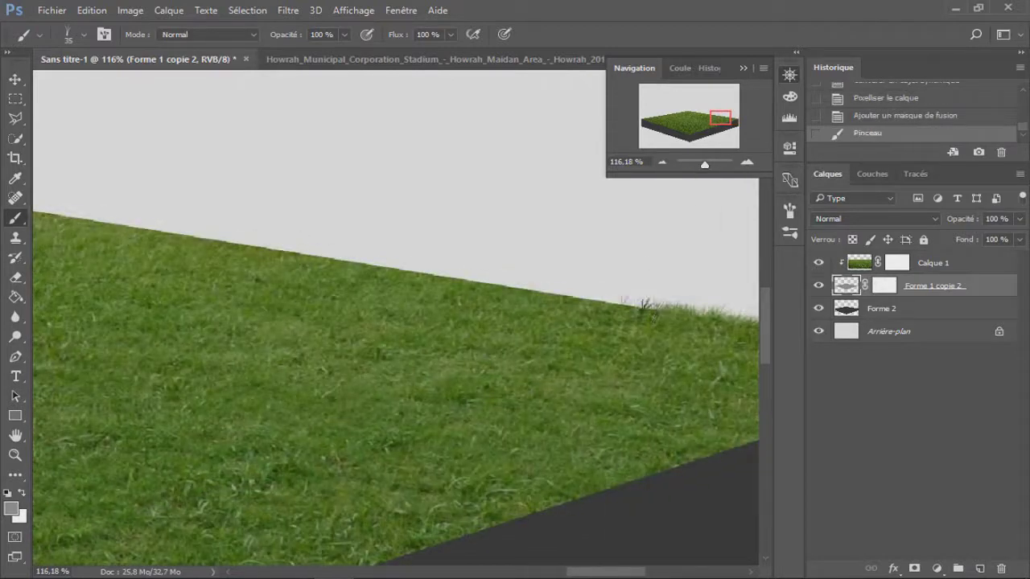
Set the grass brush to 30 px and paint blades leftward along the top edge.
{"action": "mouse_move", "coordinate": [648, 314]}
{"action": "left_mouse_down"}
{"action": "mouse_move", "coordinate": [624, 296]}
{"action": "mouse_move", "coordinate": [581, 297]}
{"action": "left_mouse_up"}
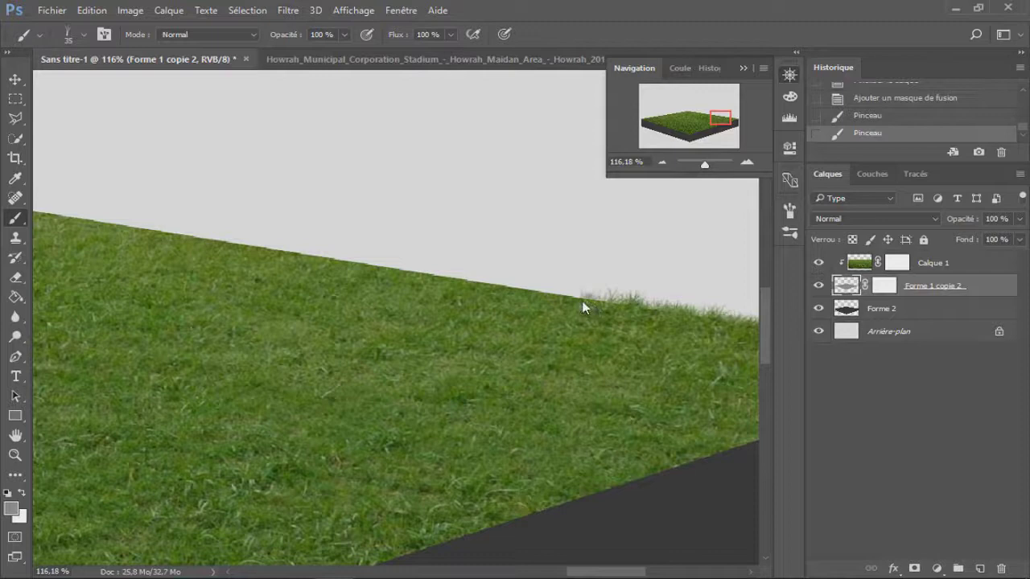
{"action": "right_click", "coordinate": [754, 318]}
{"action": "type", "text": "30"}
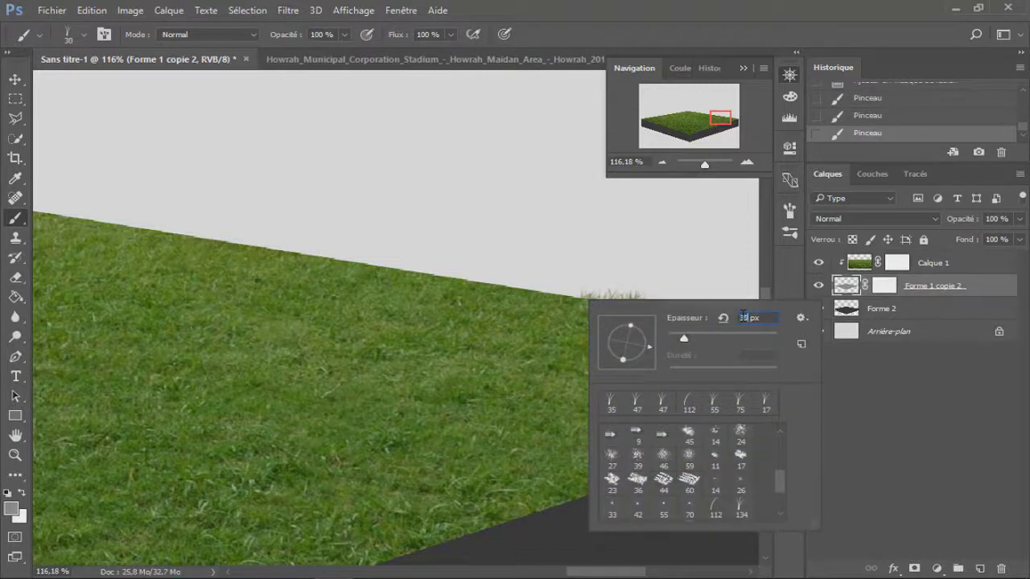
{"action": "key", "text": "Return"}
{"action": "left_click_drag", "start_coordinate": [541, 295], "coordinate": [507, 279]}
{"action": "left_click_drag", "start_coordinate": [613, 305], "coordinate": [570, 289]}
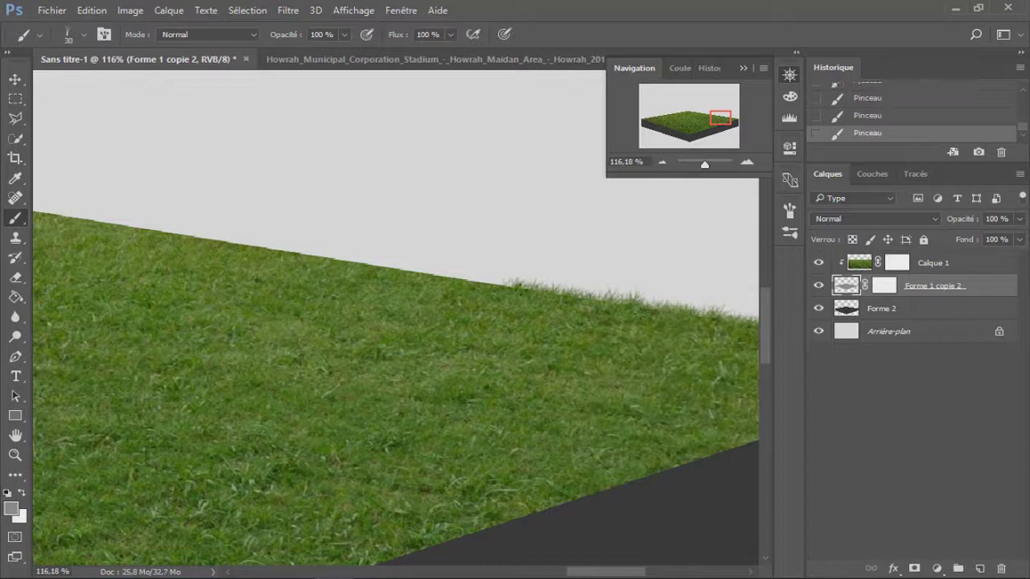
{"action": "left_click_drag", "start_coordinate": [507, 284], "coordinate": [211, 237]}
{"action": "left_click_drag", "start_coordinate": [593, 572], "coordinate": [567, 566]}
Roughen the middle of the back edge with more grass-blade strokes.
{"action": "left_click_drag", "start_coordinate": [570, 234], "coordinate": [471, 226]}
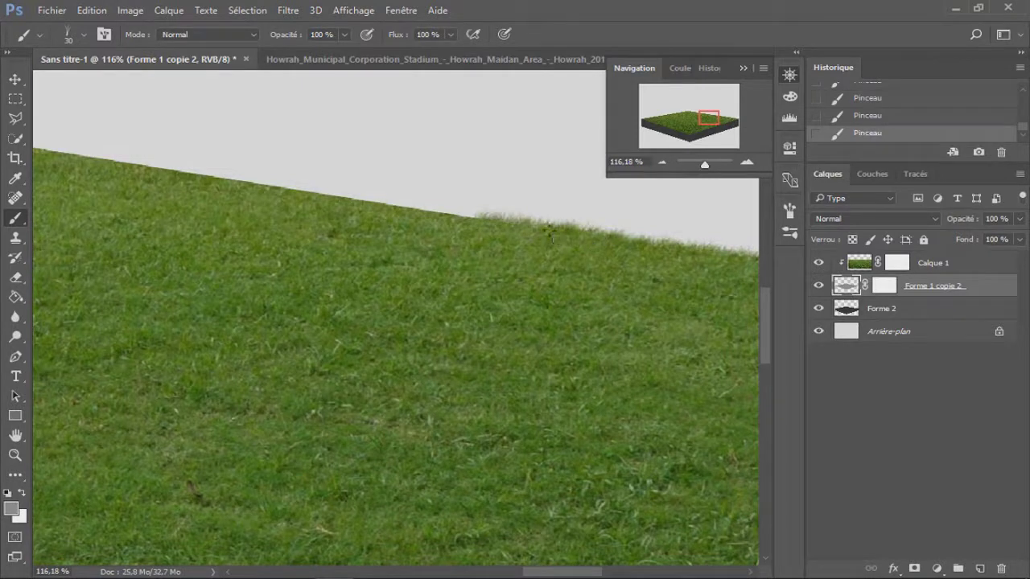
{"action": "mouse_move", "coordinate": [243, 190]}
{"action": "left_mouse_down"}
{"action": "mouse_move", "coordinate": [483, 216]}
{"action": "mouse_move", "coordinate": [347, 196]}
{"action": "left_mouse_up"}
{"action": "left_click_drag", "start_coordinate": [475, 213], "coordinate": [391, 216]}
{"action": "left_click_drag", "start_coordinate": [206, 171], "coordinate": [268, 194]}
{"action": "mouse_move", "coordinate": [210, 171]}
{"action": "left_mouse_down"}
{"action": "mouse_move", "coordinate": [354, 196]}
{"action": "mouse_move", "coordinate": [230, 172]}
{"action": "left_mouse_up"}
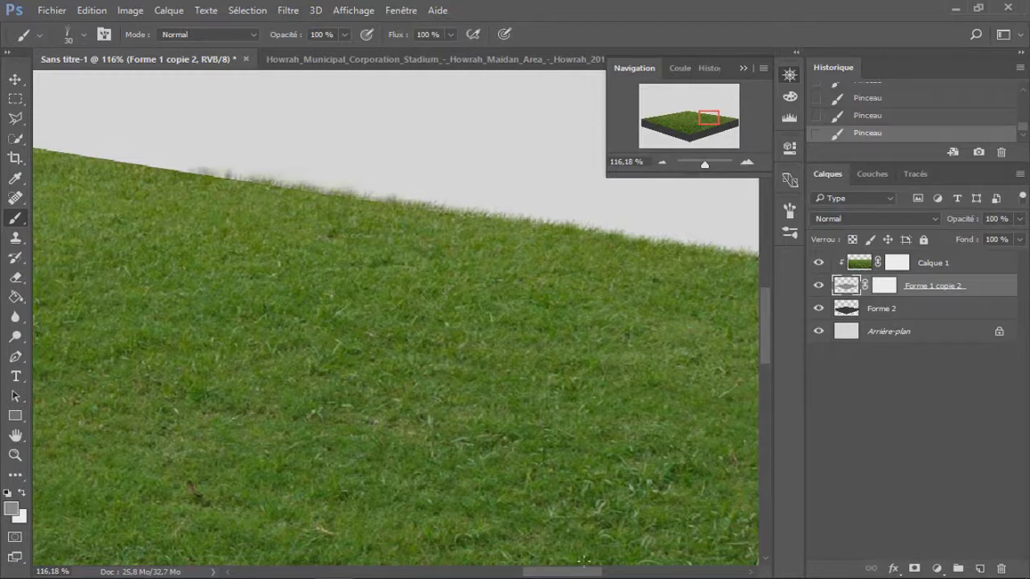
{"action": "left_click_drag", "start_coordinate": [531, 575], "coordinate": [493, 575]}
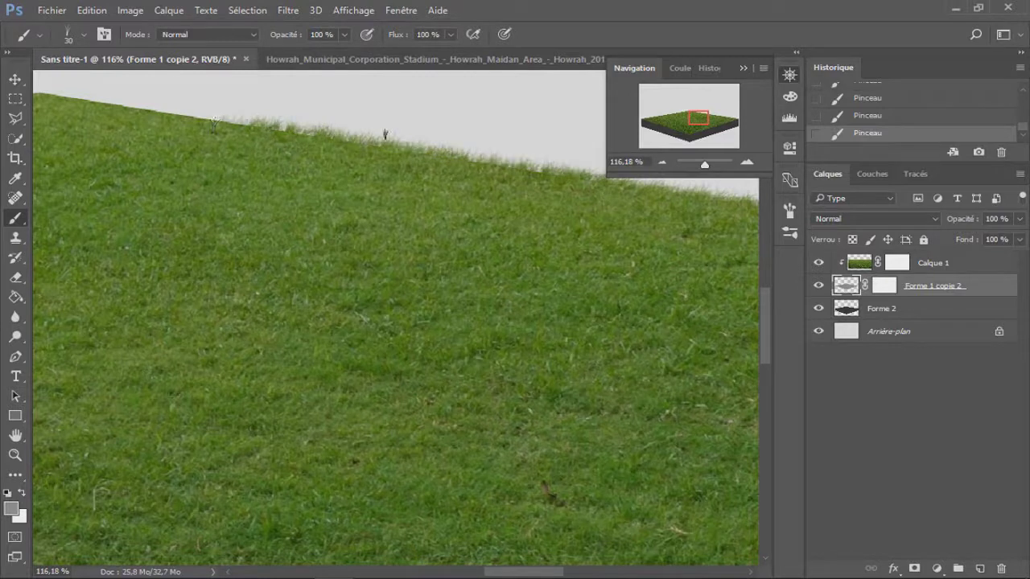
{"action": "left_click_drag", "start_coordinate": [699, 117], "coordinate": [684, 112]}
Continue grass-blade strokes along the left part of the back edge.
{"action": "left_click_drag", "start_coordinate": [712, 346], "coordinate": [517, 314]}
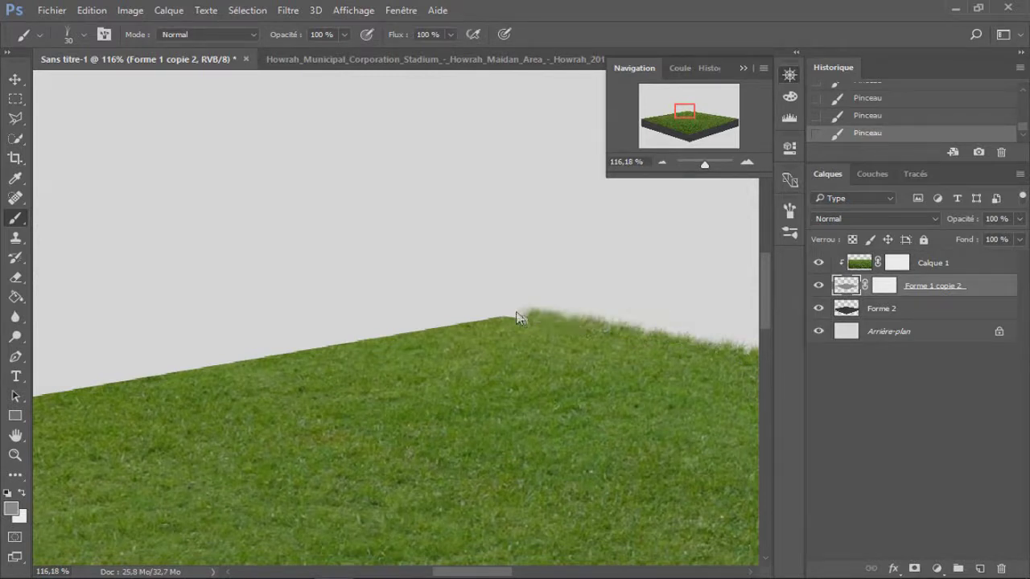
{"action": "right_click", "coordinate": [593, 360]}
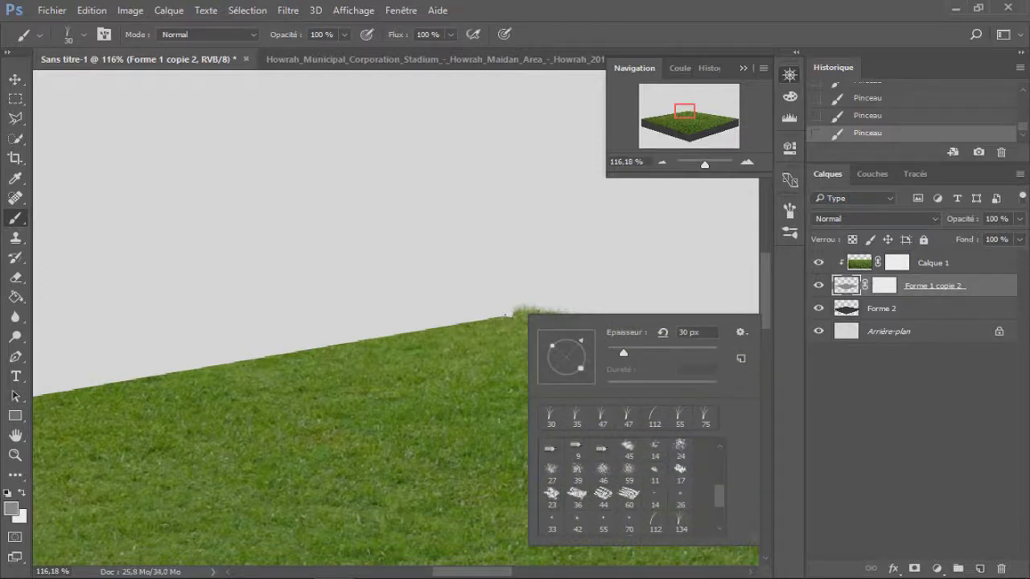
{"action": "left_click", "coordinate": [507, 315]}
{"action": "left_click_drag", "start_coordinate": [391, 342], "coordinate": [455, 332]}
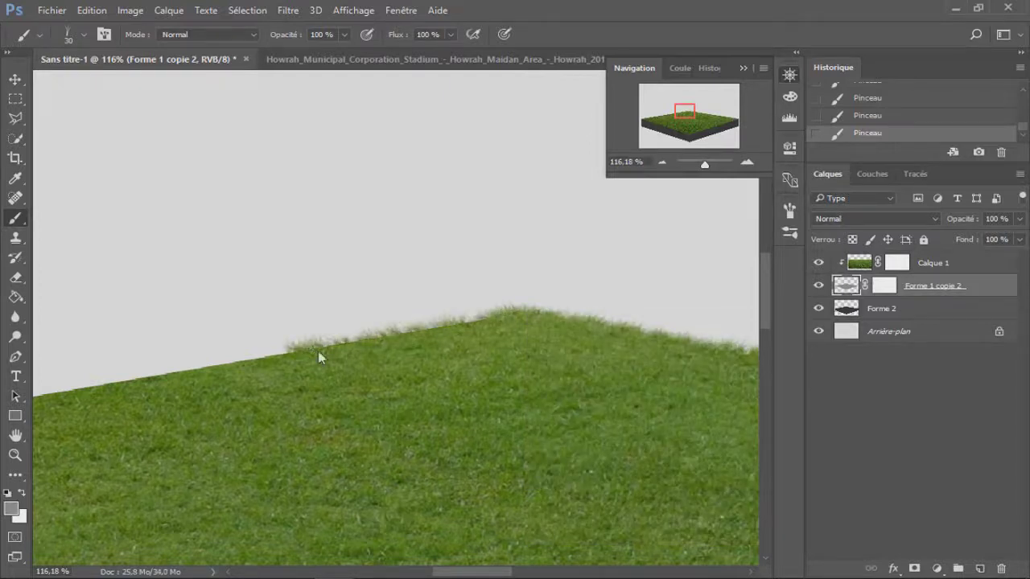
{"action": "left_click_drag", "start_coordinate": [496, 575], "coordinate": [459, 575]}
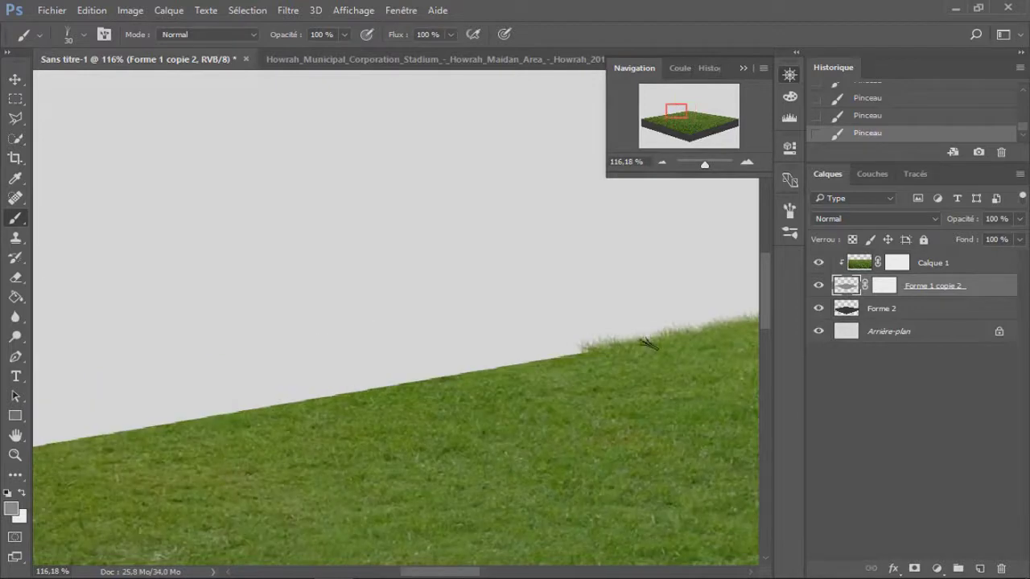
{"action": "right_click", "coordinate": [672, 374]}
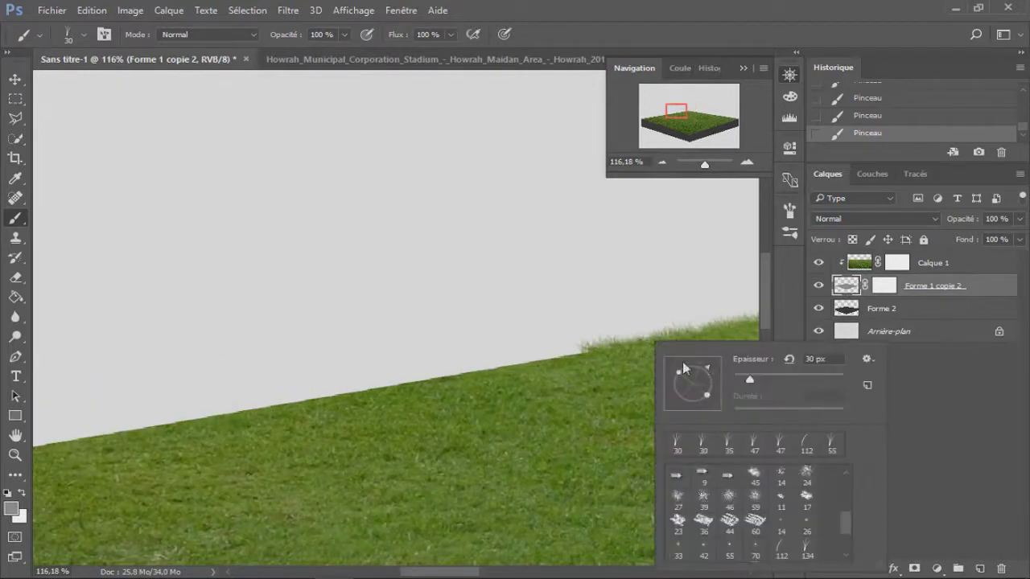
{"action": "left_click", "coordinate": [452, 375]}
{"action": "left_click_drag", "start_coordinate": [582, 349], "coordinate": [188, 418]}
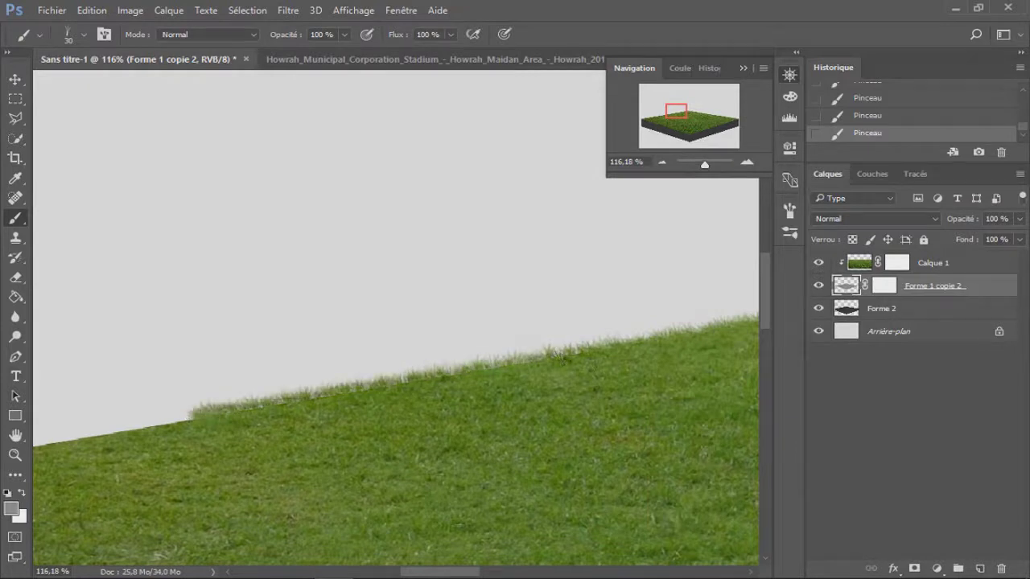
{"action": "left_click_drag", "start_coordinate": [455, 573], "coordinate": [408, 576]}
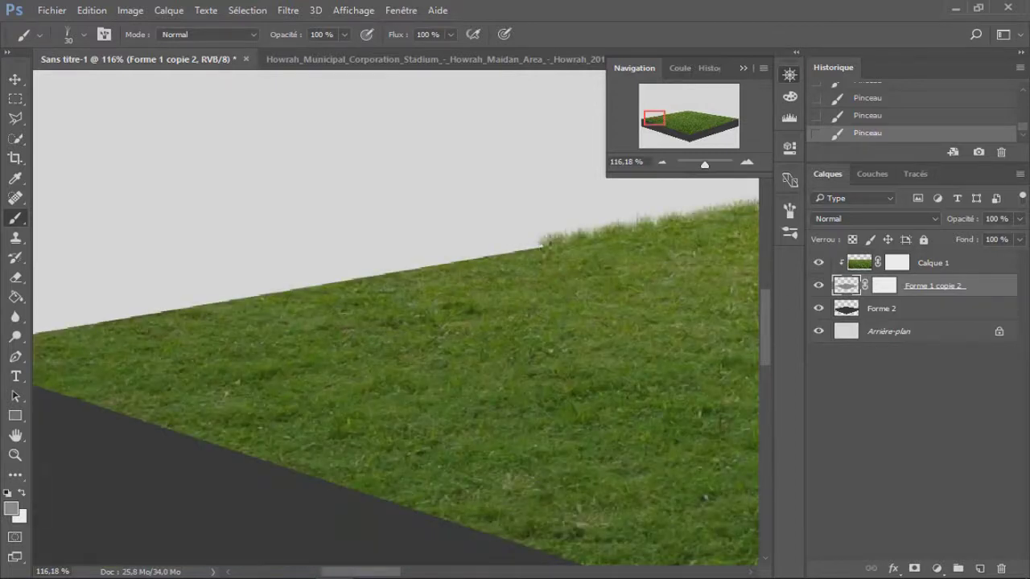
Carry grass blades to the left corner and shrink the brush to 22 px.
{"action": "left_click_drag", "start_coordinate": [490, 259], "coordinate": [299, 283]}
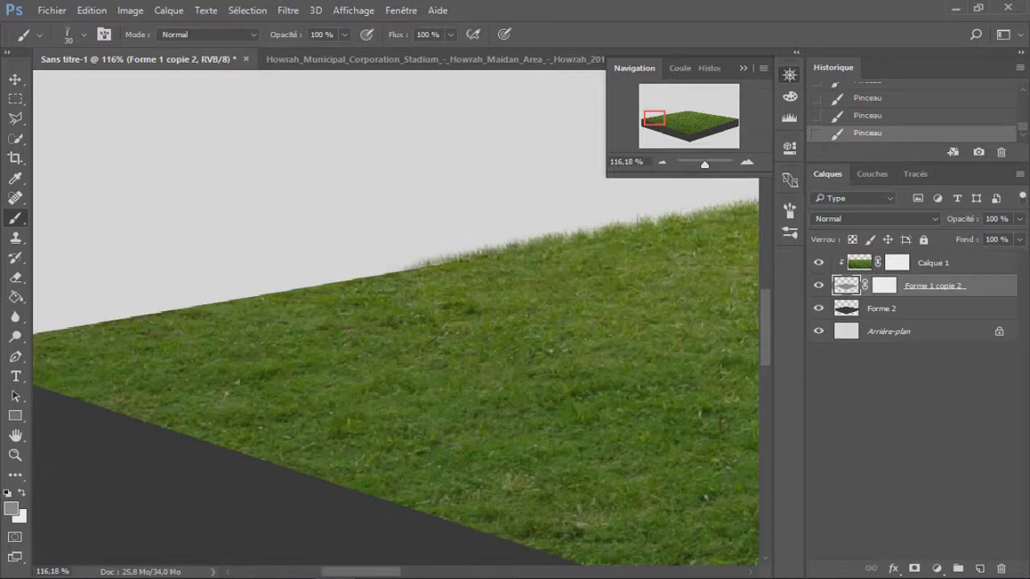
{"action": "mouse_move", "coordinate": [459, 257]}
{"action": "left_mouse_down"}
{"action": "mouse_move", "coordinate": [294, 287]}
{"action": "mouse_move", "coordinate": [427, 259]}
{"action": "left_mouse_up"}
{"action": "left_click_drag", "start_coordinate": [312, 285], "coordinate": [130, 324]}
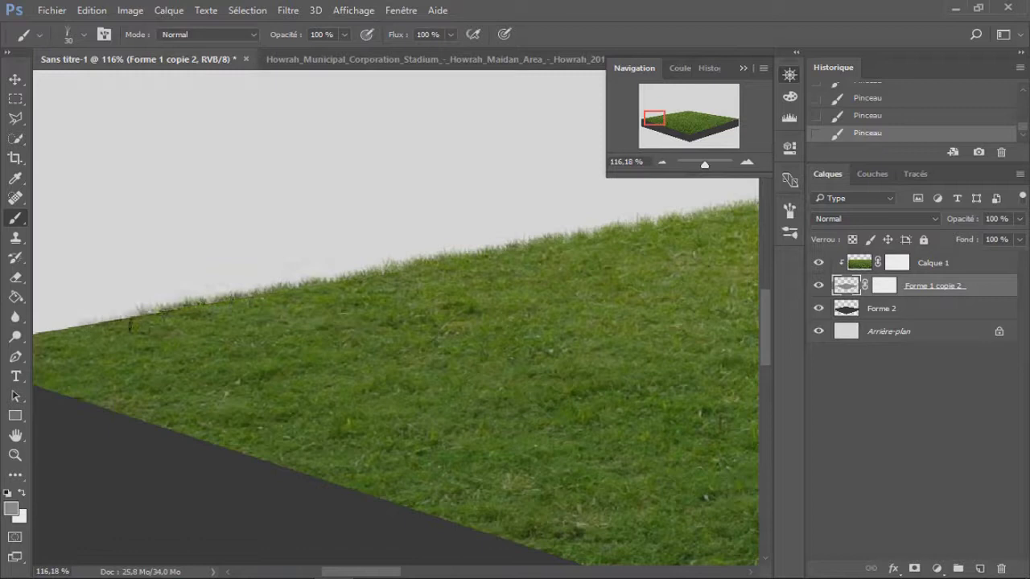
{"action": "left_click_drag", "start_coordinate": [400, 572], "coordinate": [375, 572]}
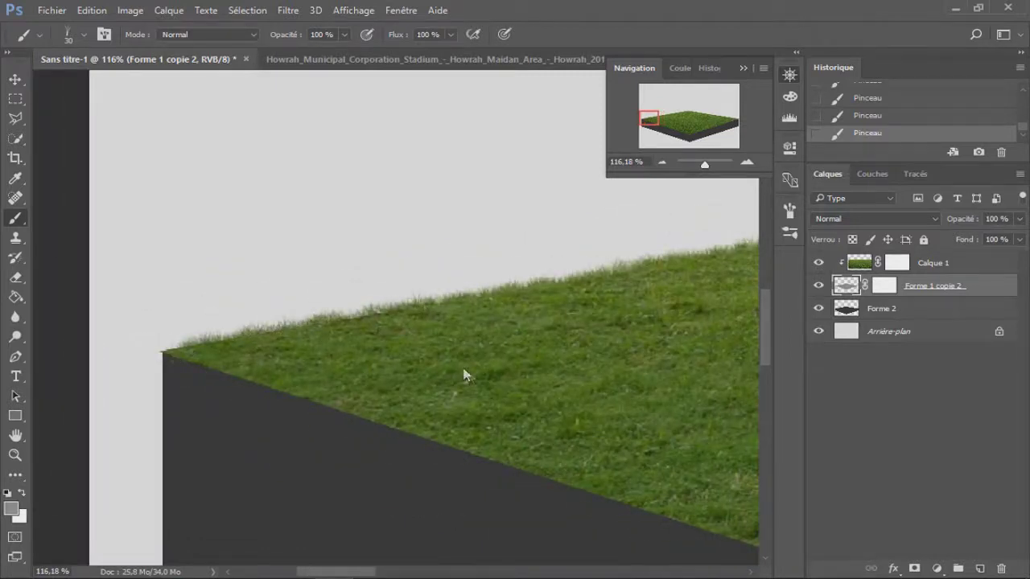
{"action": "right_click", "coordinate": [466, 328]}
{"action": "left_click_drag", "start_coordinate": [465, 329], "coordinate": [522, 341]}
{"action": "left_click", "coordinate": [201, 358]}
{"action": "left_click", "coordinate": [791, 212]}
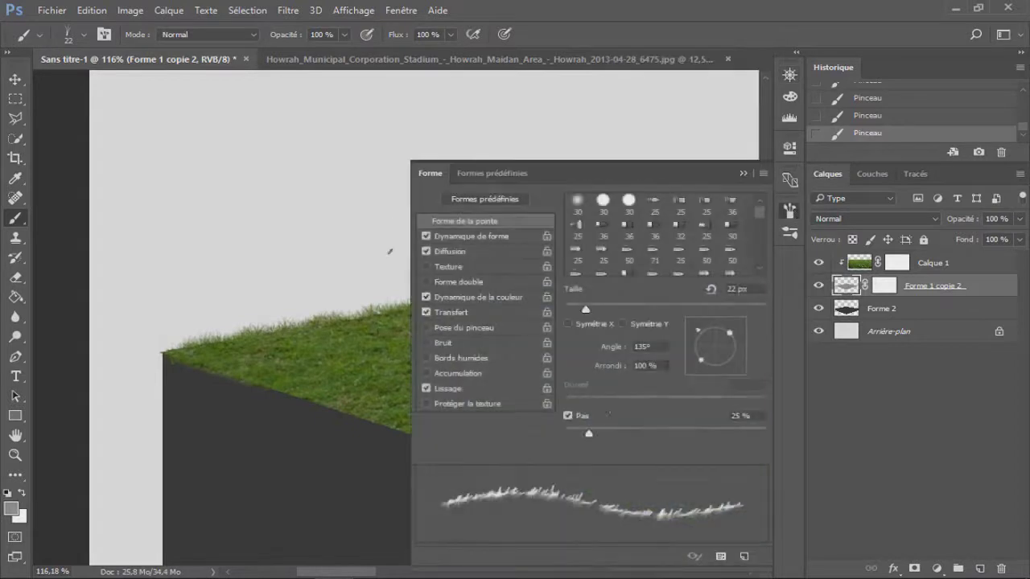
Set the grass brush Pas to 22% and Diamètre minimal to 12%, with Diffusion enabled.
{"action": "left_click_drag", "start_coordinate": [586, 429], "coordinate": [585, 429]}
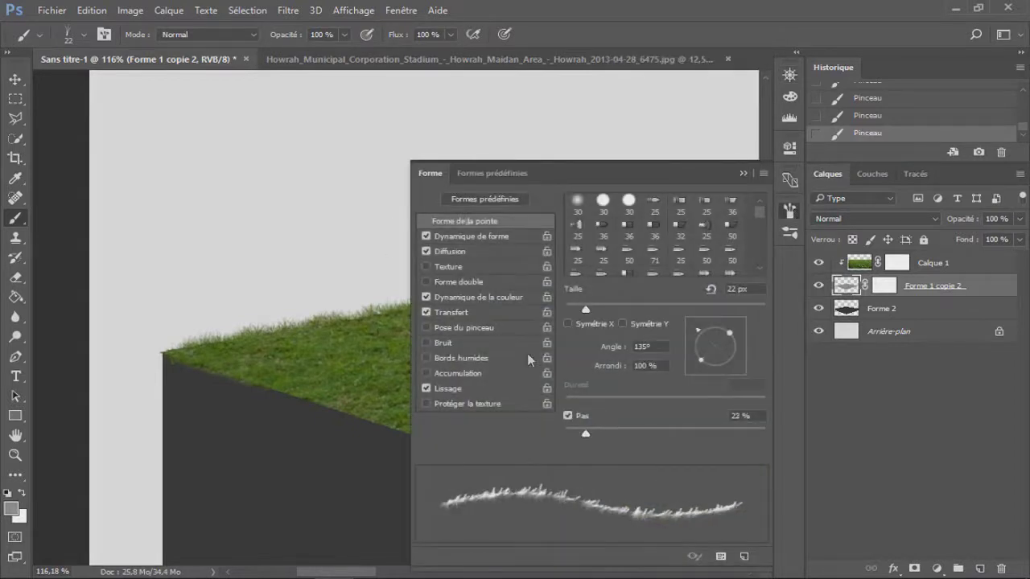
{"action": "left_click", "coordinate": [476, 238]}
{"action": "left_click_drag", "start_coordinate": [593, 266], "coordinate": [588, 267]}
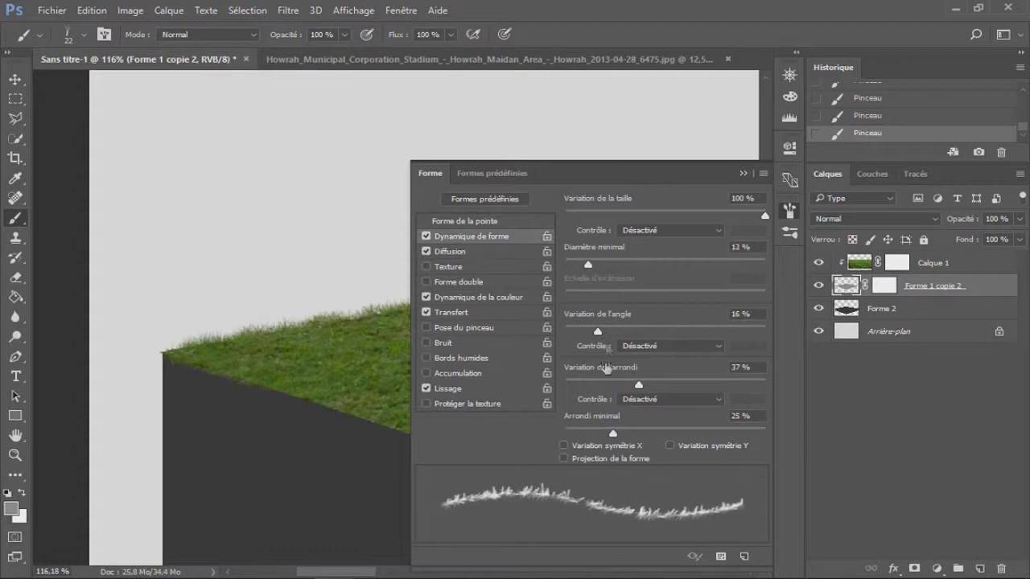
{"action": "left_click", "coordinate": [475, 297]}
{"action": "left_click", "coordinate": [482, 251]}
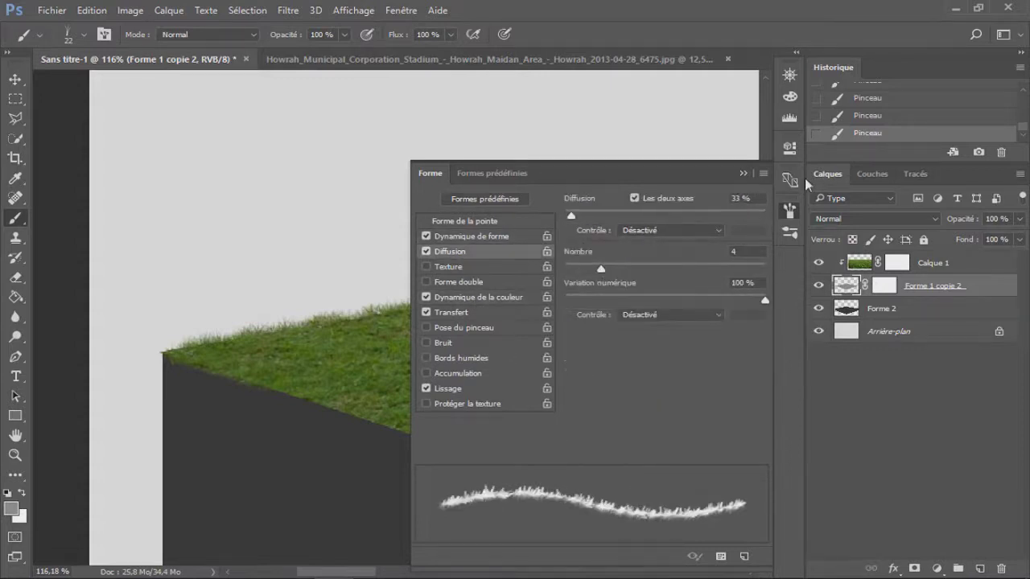
{"action": "left_click", "coordinate": [742, 173]}
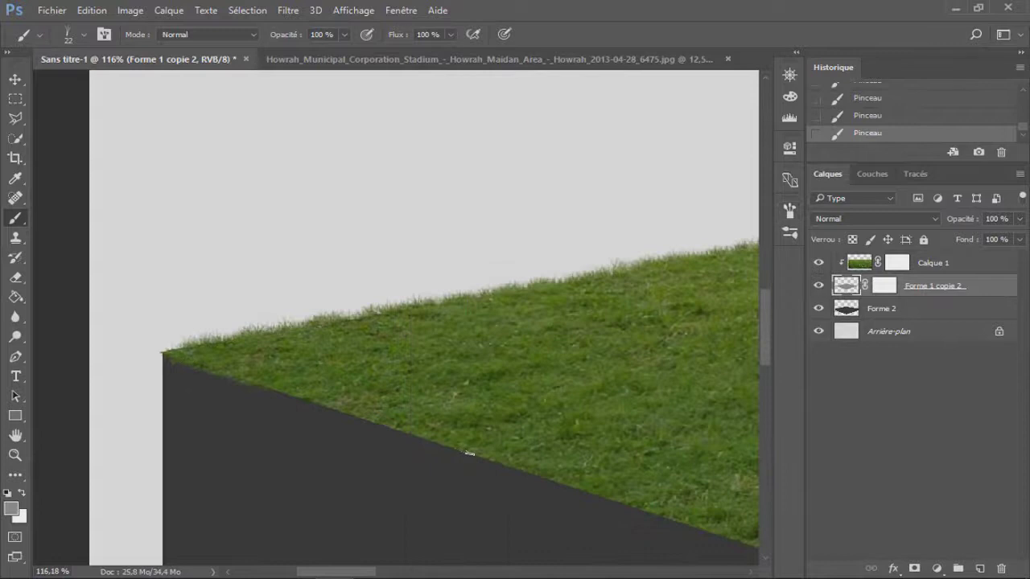
Paint first rough strokes along the grass's front edge on the mask.
{"action": "right_click", "coordinate": [472, 453]}
{"action": "key", "text": "Escape"}
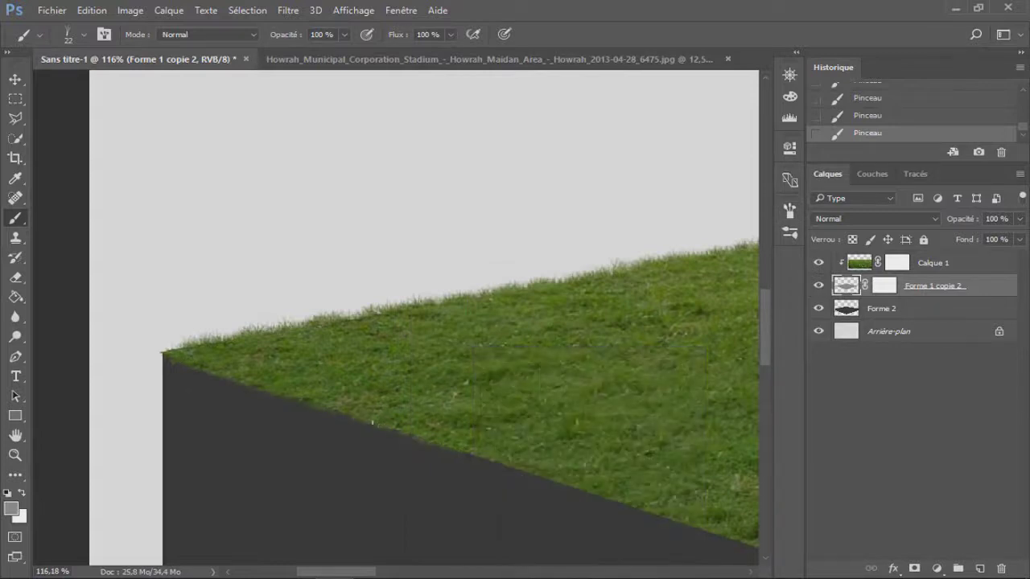
{"action": "left_click_drag", "start_coordinate": [361, 573], "coordinate": [402, 573]}
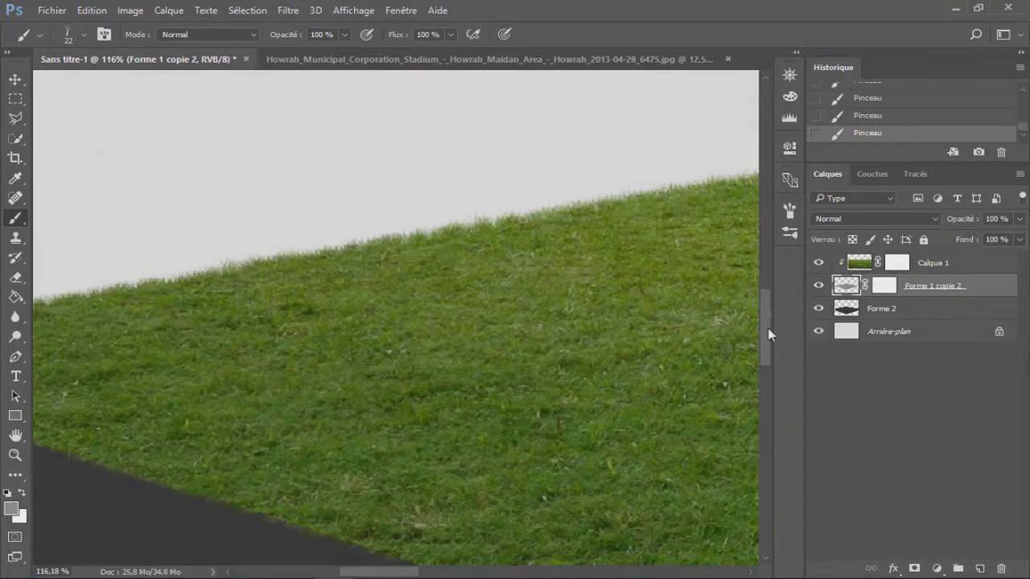
{"action": "scroll", "coordinate": [770, 334], "scroll_direction": "down", "scroll_amount": 3}
{"action": "left_click_drag", "start_coordinate": [403, 572], "coordinate": [427, 572]}
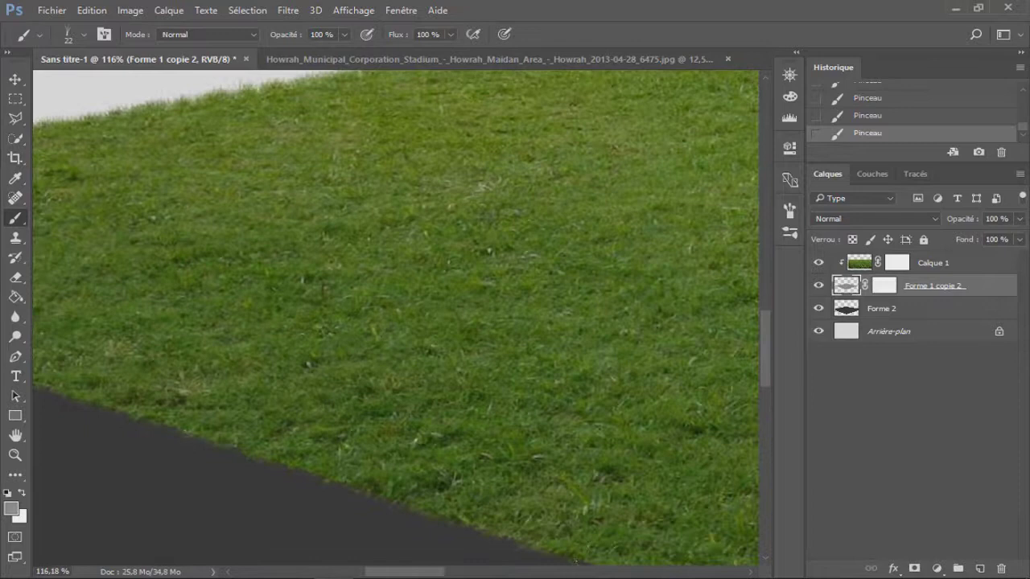
{"action": "scroll", "coordinate": [763, 366], "scroll_direction": "up", "scroll_amount": 3}
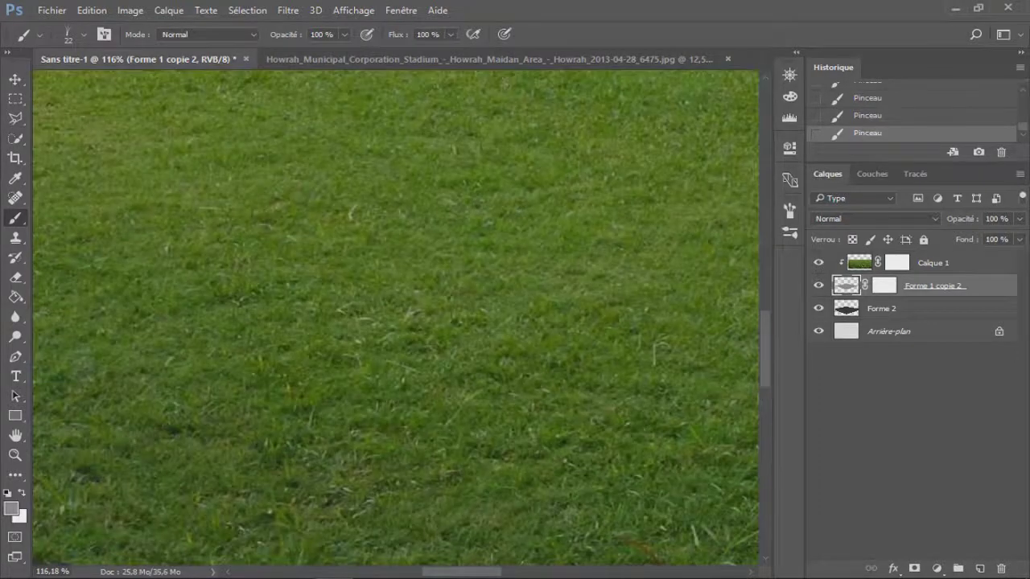
{"action": "scroll", "coordinate": [763, 366], "scroll_direction": "down", "scroll_amount": 5}
{"action": "scroll", "coordinate": [763, 366], "scroll_direction": "right", "scroll_amount": 2}
With a 27 px brush, roughen the grass edge along the dark side.
{"action": "right_click", "coordinate": [224, 375]}
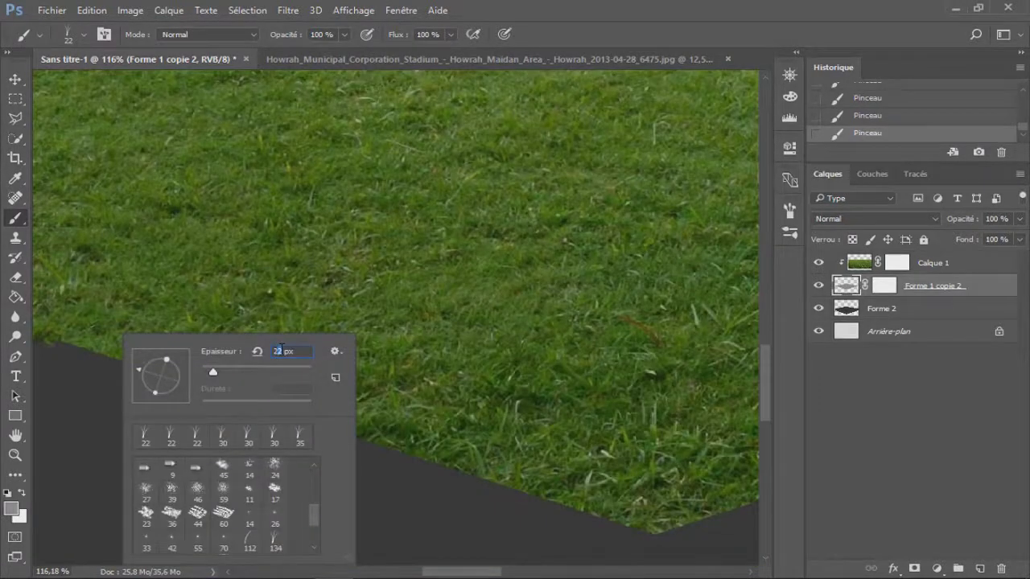
{"action": "type", "text": "27"}
{"action": "key", "text": "Return"}
{"action": "left_click_drag", "start_coordinate": [36, 342], "coordinate": [653, 536]}
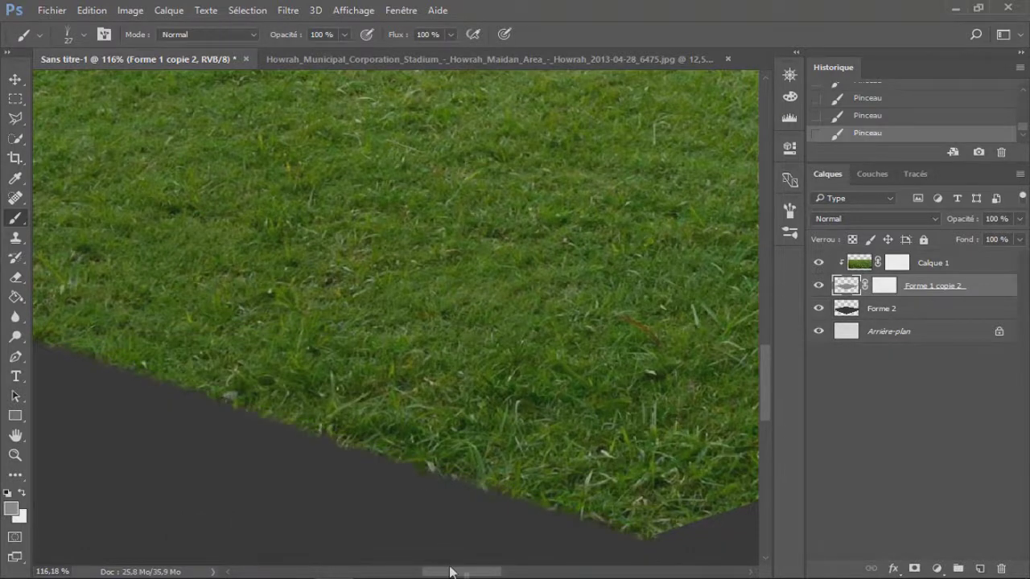
{"action": "left_click_drag", "start_coordinate": [450, 572], "coordinate": [492, 572]}
Clean up the ragged grass edge near the lower point.
{"action": "right_click", "coordinate": [333, 352]}
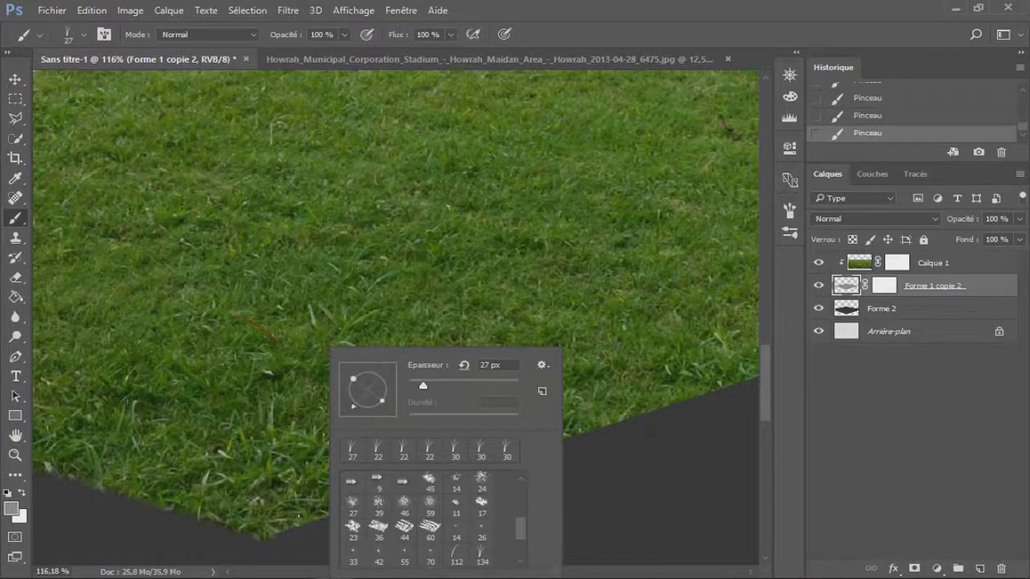
{"action": "key", "text": "Escape"}
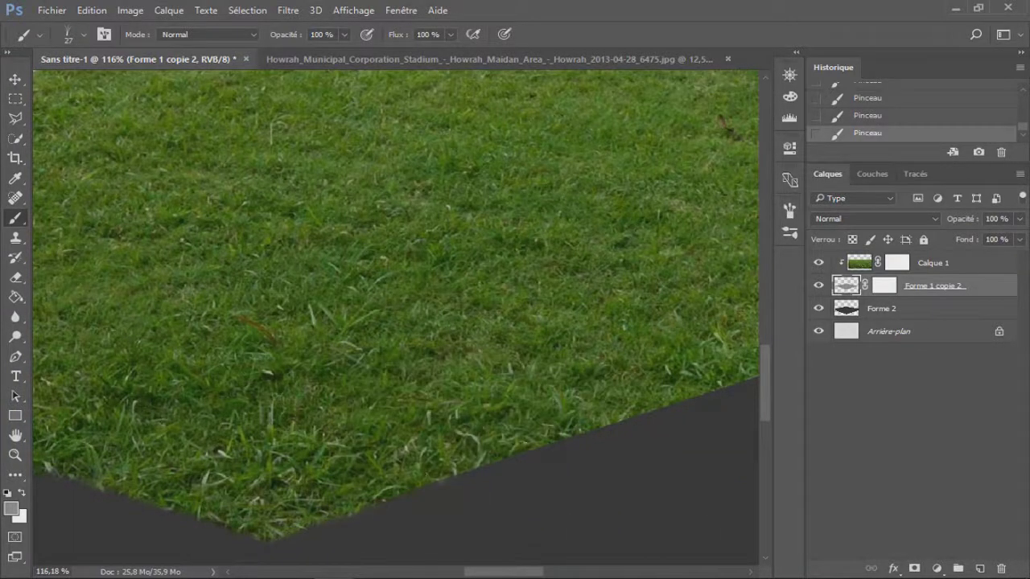
{"action": "left_click_drag", "start_coordinate": [518, 458], "coordinate": [410, 501]}
{"action": "left_click_drag", "start_coordinate": [724, 241], "coordinate": [80, 363]}
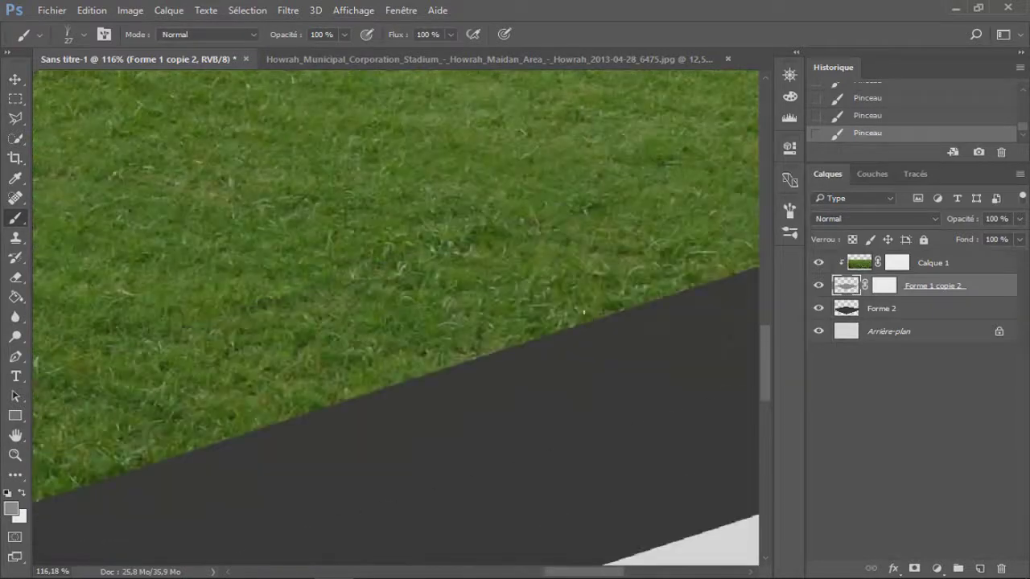
{"action": "scroll", "coordinate": [461, 494], "scroll_direction": "up", "scroll_amount": 3}
{"action": "scroll", "coordinate": [635, 201], "scroll_direction": "right", "scroll_amount": 5}
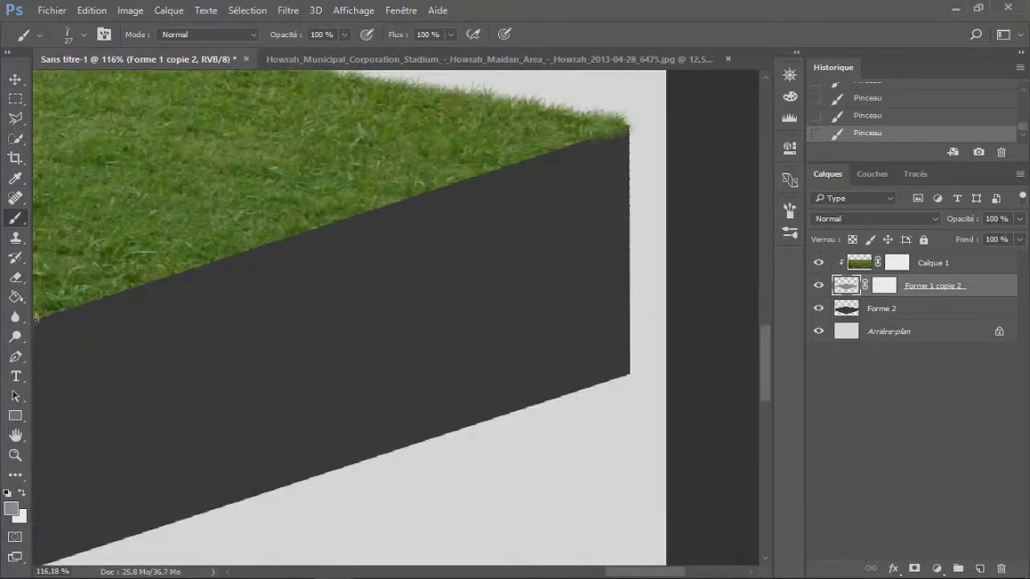
{"action": "scroll", "coordinate": [396, 415], "scroll_direction": "left", "scroll_amount": 5}
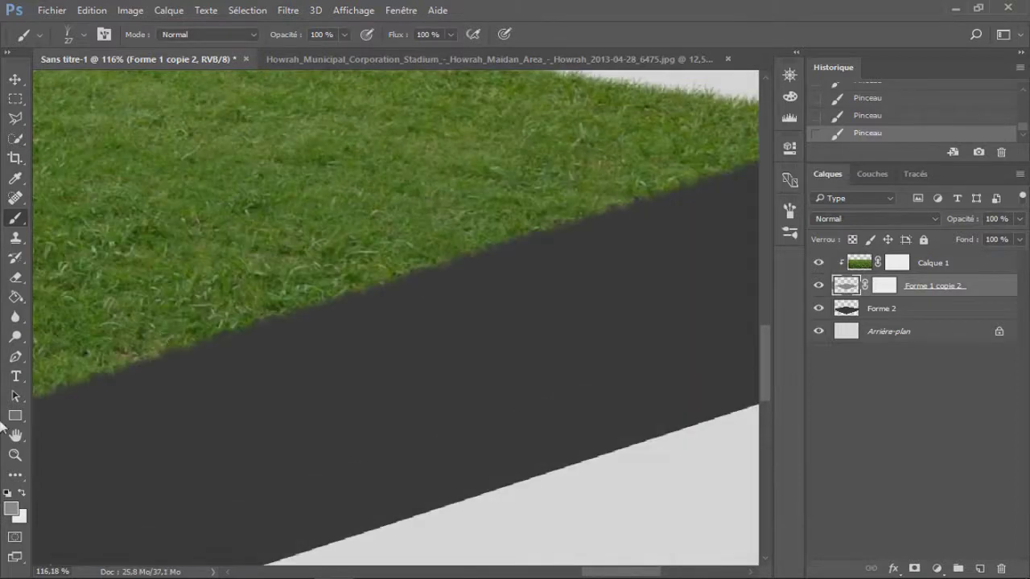
Fit the block in view and add a Niveaux layer clipped to Calque 1.
{"action": "key", "text": "z"}
{"action": "key", "text": "ctrl+0"}
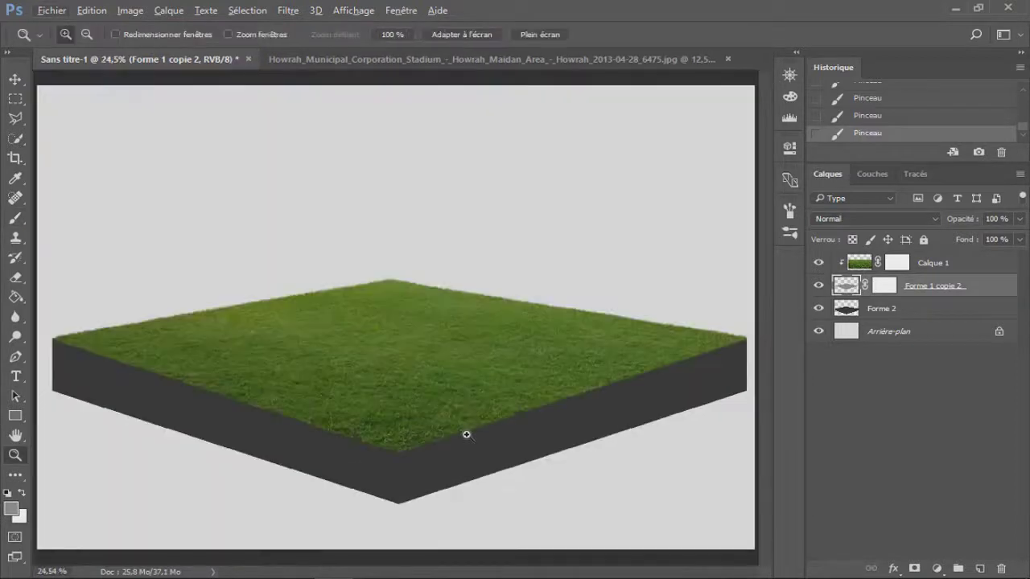
{"action": "left_click", "coordinate": [931, 264]}
{"action": "left_click", "coordinate": [936, 569]}
{"action": "left_click", "coordinate": [837, 306]}
{"action": "left_click", "coordinate": [648, 400]}
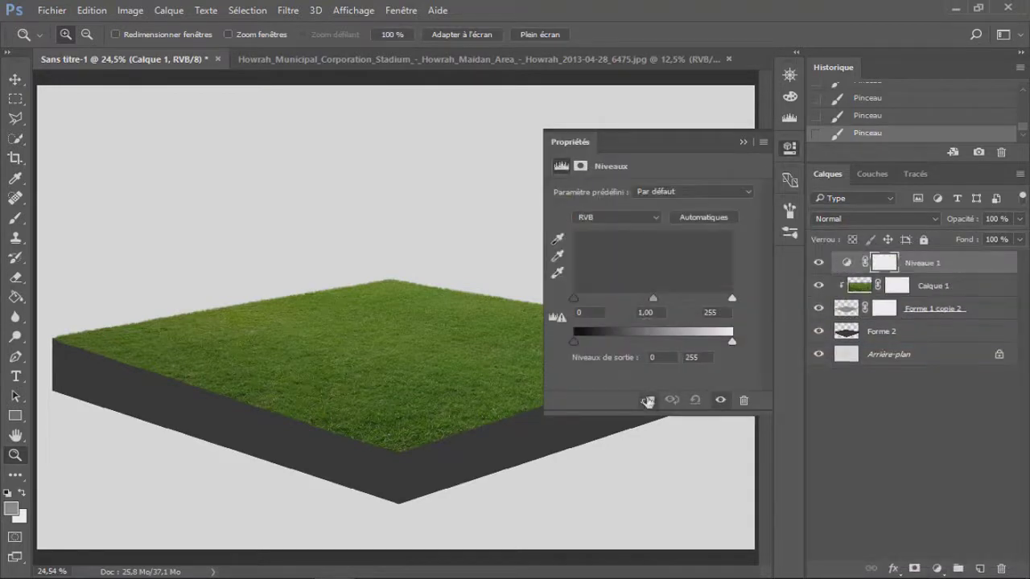
{"action": "left_click", "coordinate": [653, 299]}
Raise Bleu output black to 10 and lower RVB output white to dim highlights.
{"action": "left_click", "coordinate": [616, 217]}
{"action": "left_click", "coordinate": [615, 256]}
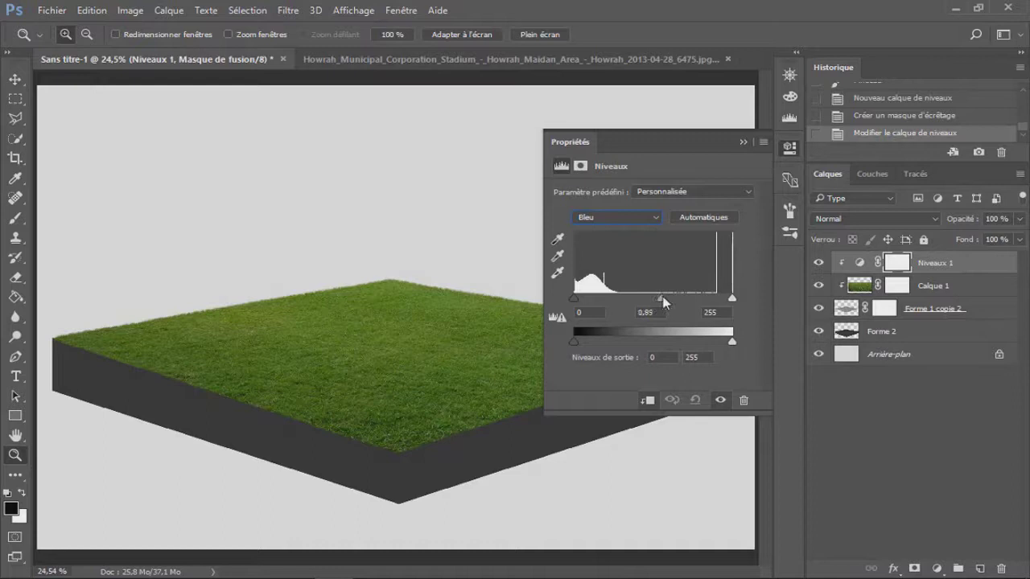
{"action": "left_click_drag", "start_coordinate": [577, 342], "coordinate": [584, 341]}
{"action": "left_click", "coordinate": [615, 217]}
{"action": "left_click", "coordinate": [592, 227]}
{"action": "left_click_drag", "start_coordinate": [733, 342], "coordinate": [726, 342]}
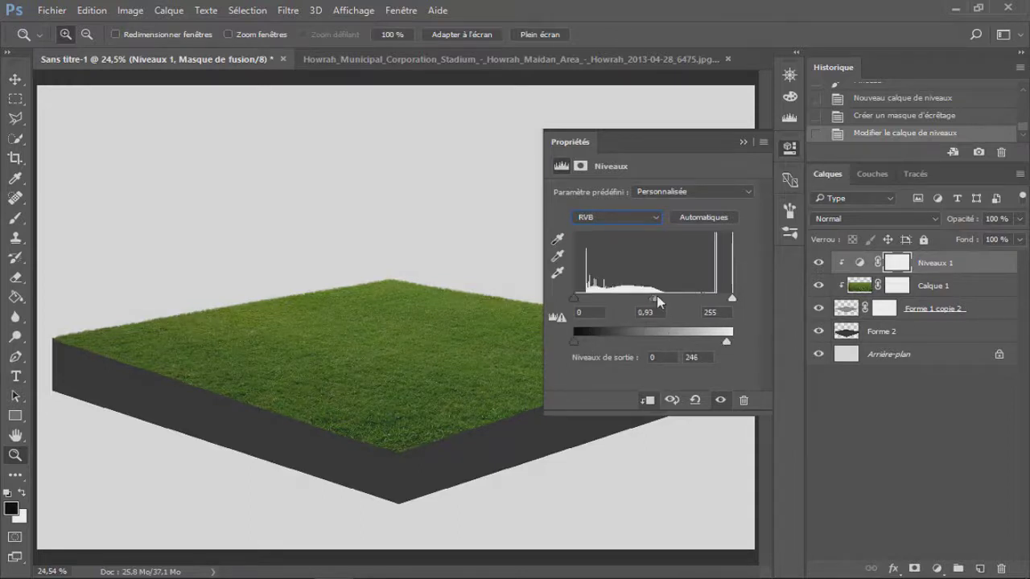
{"action": "left_click", "coordinate": [13, 233]}
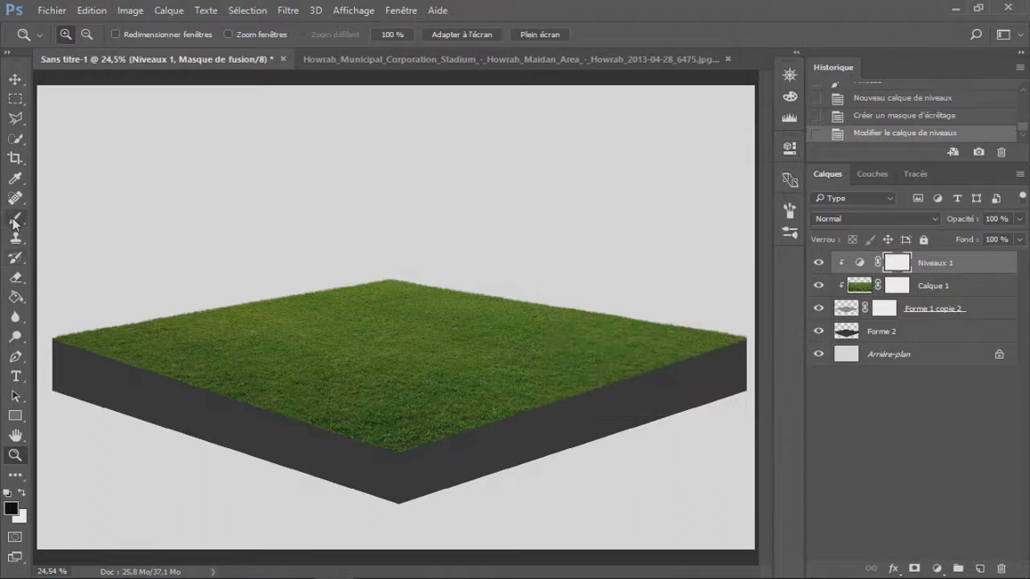
{"action": "left_click", "coordinate": [13, 220]}
{"action": "right_click", "coordinate": [193, 362]}
With a 509 px brush at 75% flow, mask Levels off the back grass.
{"action": "left_click_drag", "start_coordinate": [351, 390], "coordinate": [370, 387]}
{"action": "key", "text": "Return"}
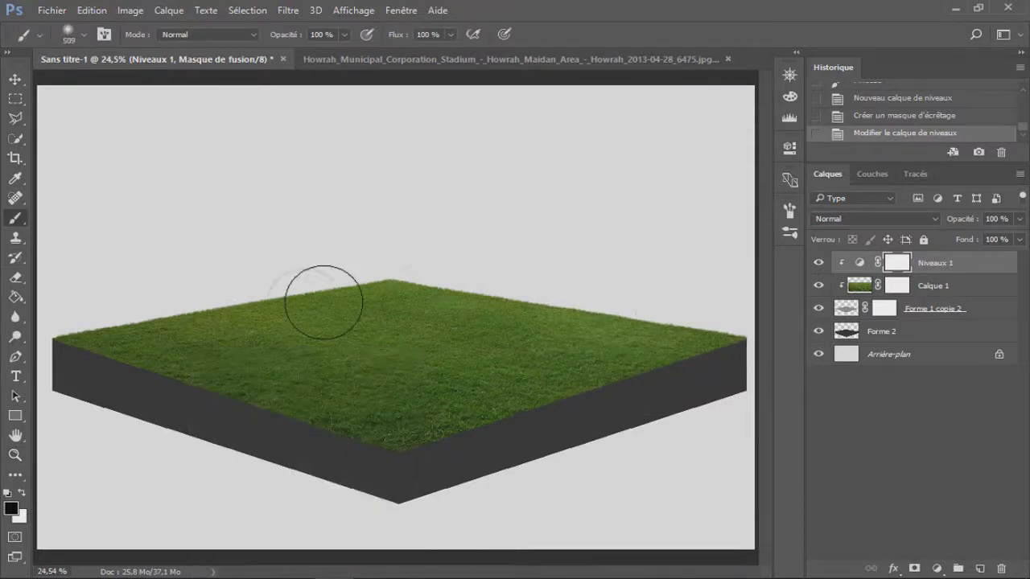
{"action": "key", "text": "shift+7"}
{"action": "key", "text": "shift+5"}
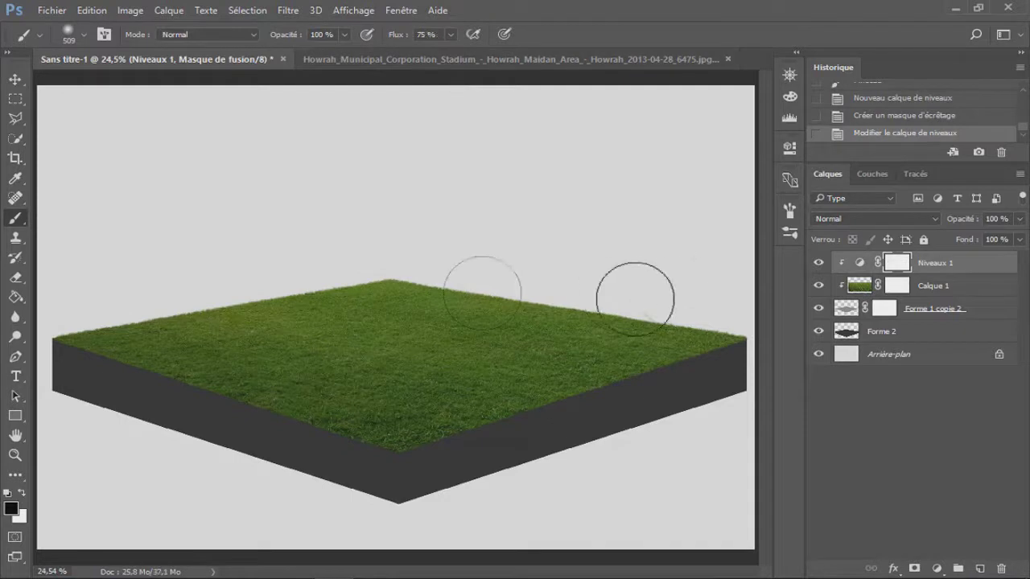
{"action": "left_click_drag", "start_coordinate": [466, 274], "coordinate": [97, 330]}
{"action": "left_click_drag", "start_coordinate": [424, 328], "coordinate": [725, 334]}
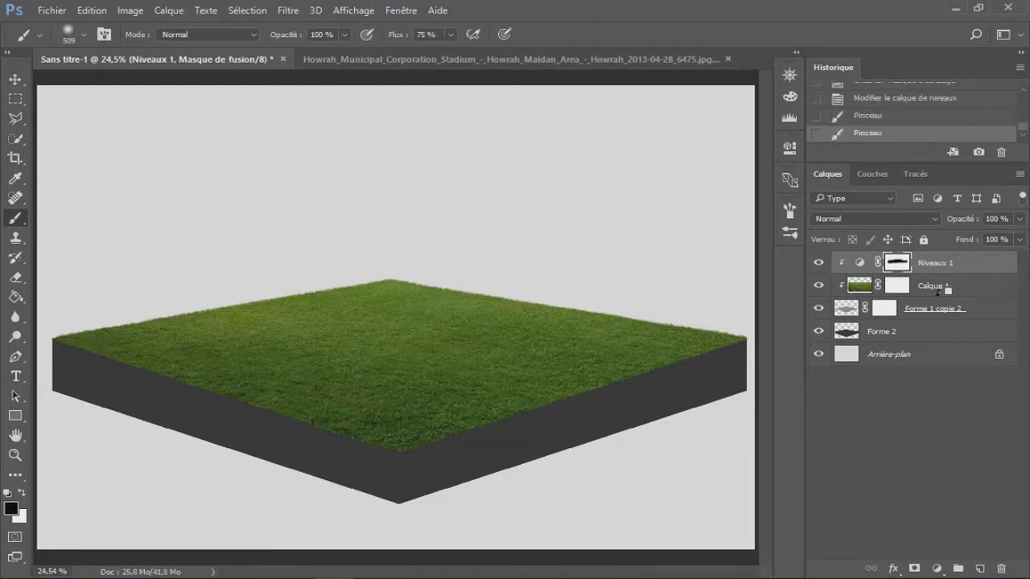
Duplicate Calque 1 and clip the copy to the layers below.
{"action": "left_click", "coordinate": [946, 282]}
{"action": "key", "text": "ctrl+j"}
{"action": "key", "text": "ctrl+alt+g"}
Set Calque 1 copie to Lumière tamisée and apply a Passe-haut filter with adjusted radius.
{"action": "left_click", "coordinate": [869, 218]}
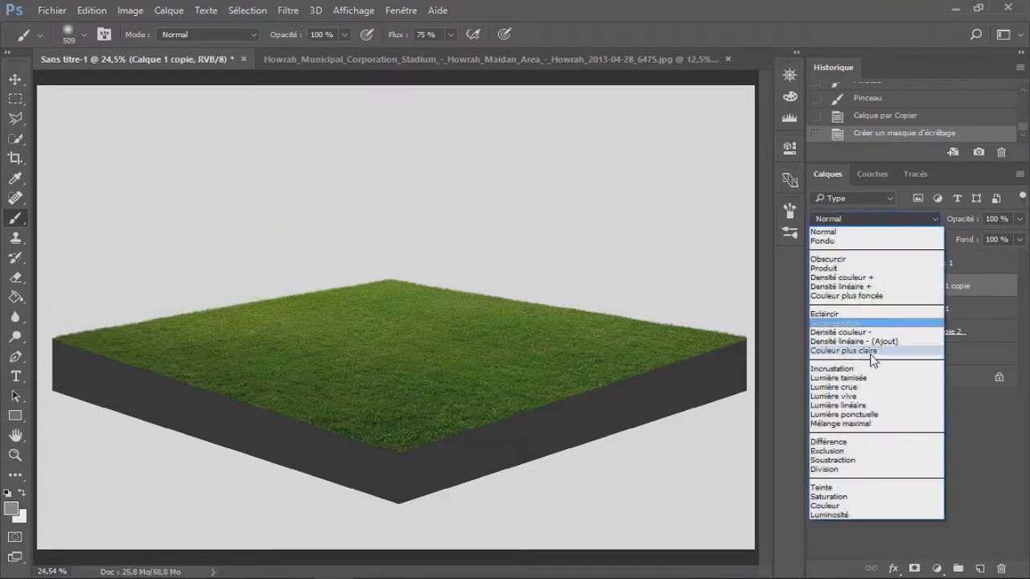
{"action": "left_click", "coordinate": [868, 377]}
{"action": "left_click", "coordinate": [130, 11]}
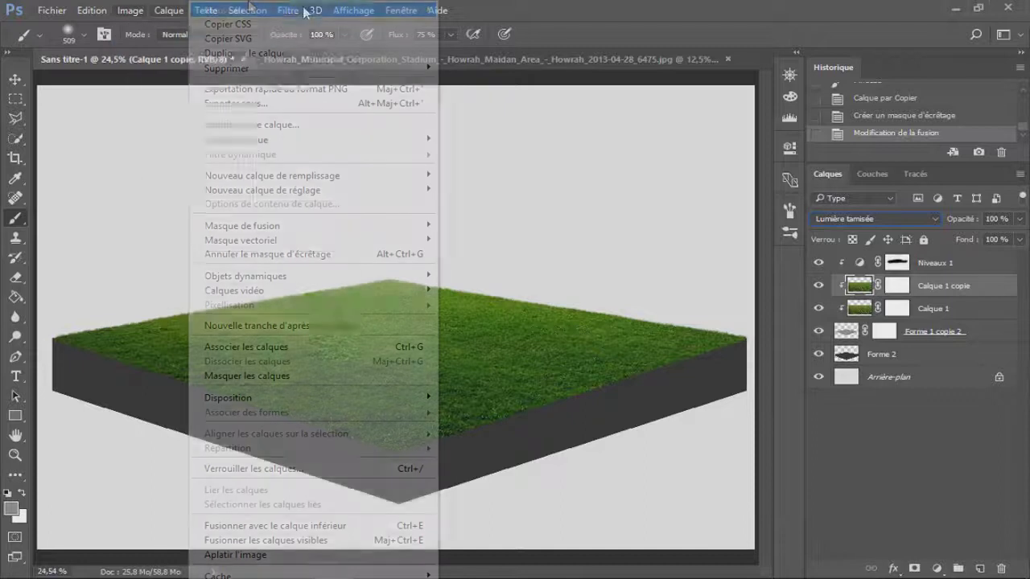
{"action": "left_click", "coordinate": [290, 11]}
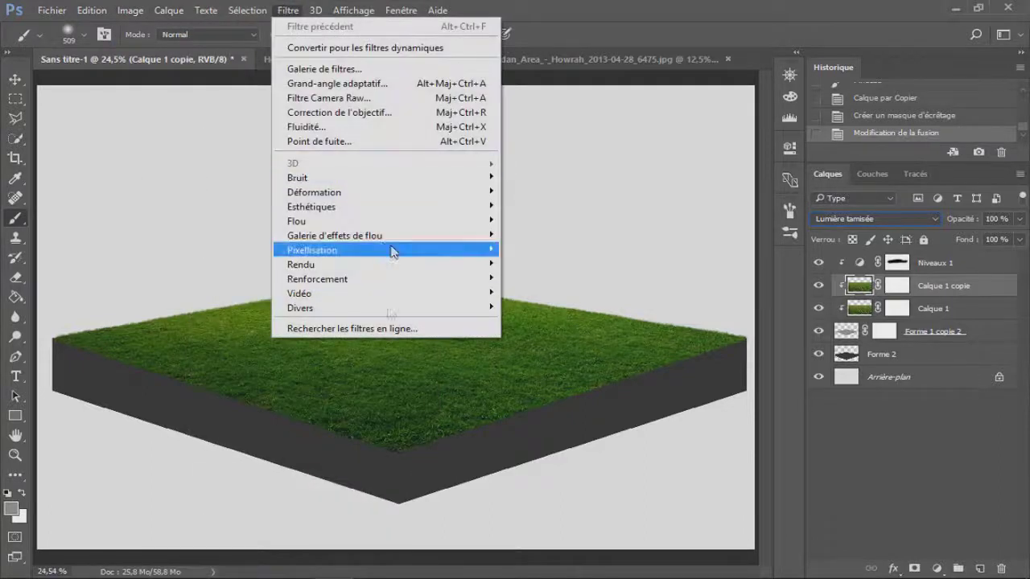
{"action": "mouse_move", "coordinate": [301, 308]}
{"action": "left_click", "coordinate": [545, 348]}
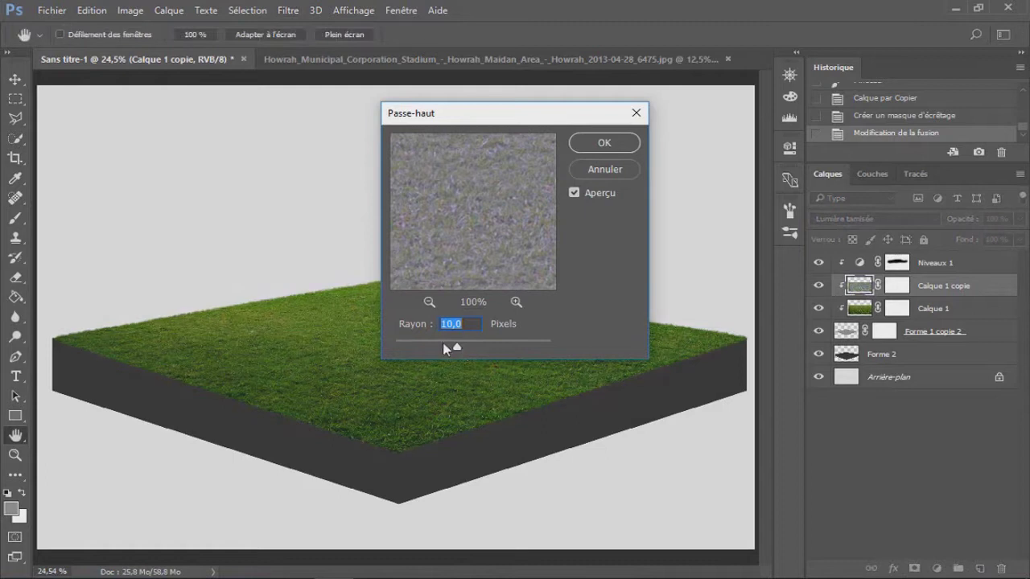
{"action": "left_click_drag", "start_coordinate": [450, 344], "coordinate": [444, 342]}
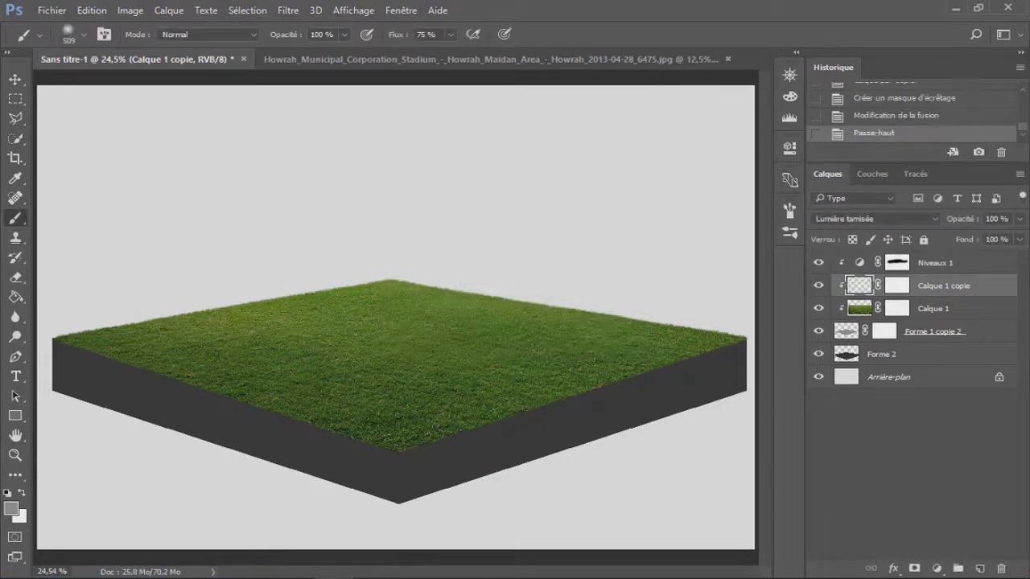
Select Calque 1 and add a Teinte/Saturation layer with Saturation +8, Luminosité -2.
{"action": "left_click", "coordinate": [818, 286]}
{"action": "left_click", "coordinate": [818, 286]}
{"action": "left_click", "coordinate": [927, 309]}
{"action": "left_click", "coordinate": [936, 568]}
{"action": "left_click", "coordinate": [887, 385]}
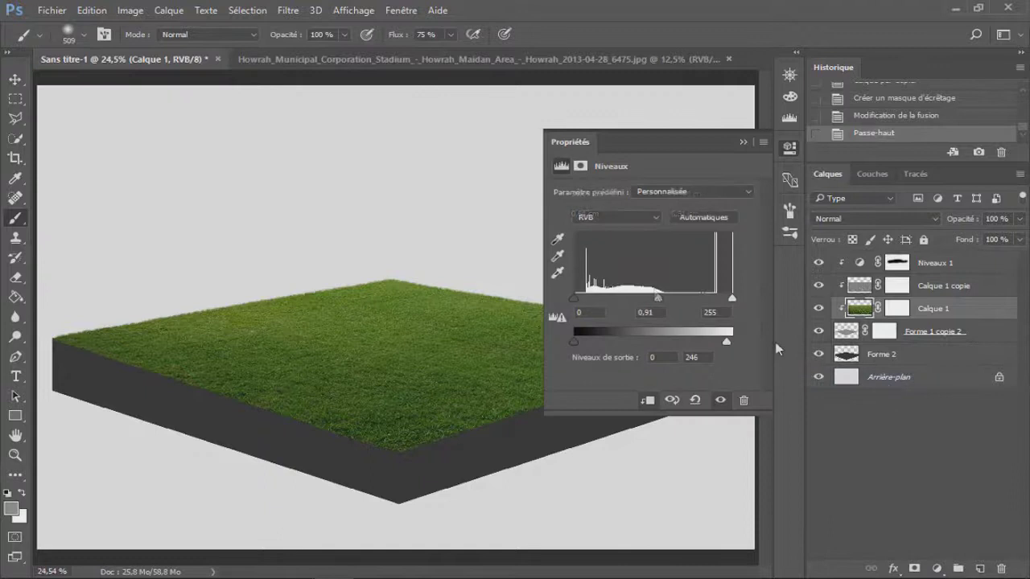
{"action": "left_click_drag", "start_coordinate": [653, 273], "coordinate": [659, 272]}
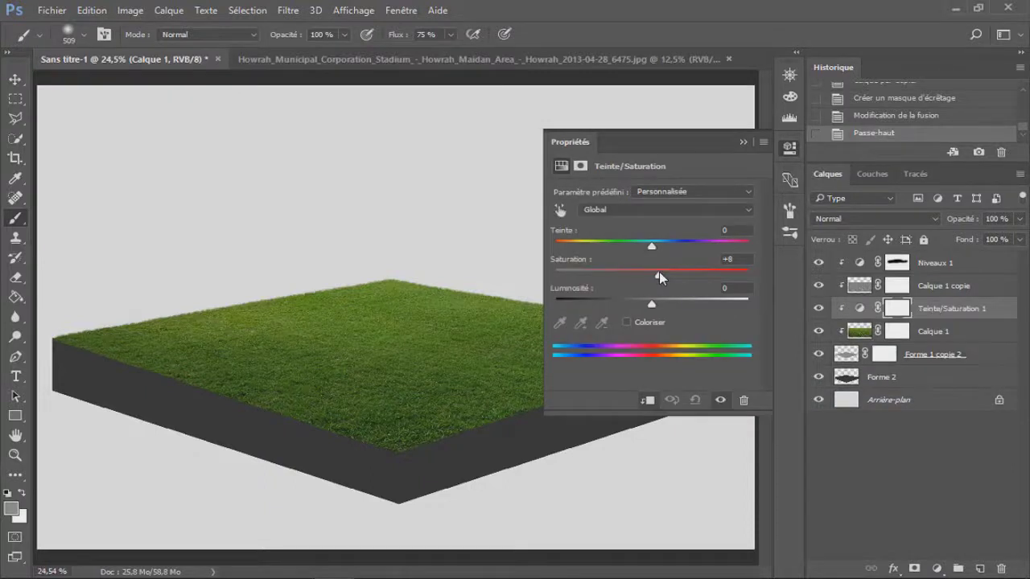
{"action": "left_click", "coordinate": [742, 141]}
{"action": "left_click", "coordinate": [937, 568]}
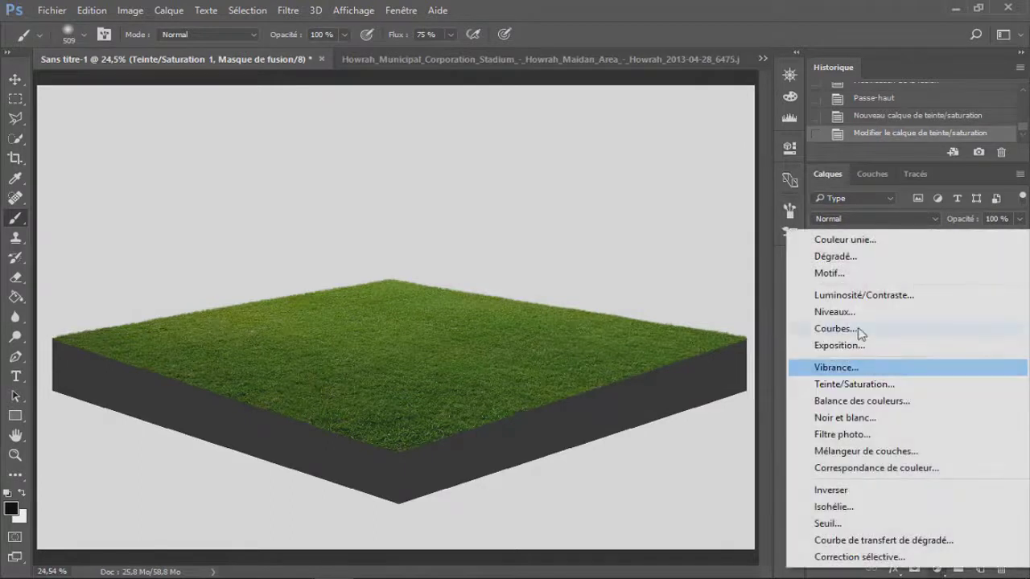
Add a gradient fill layer and try several gradient presets.
{"action": "left_click", "coordinate": [845, 256]}
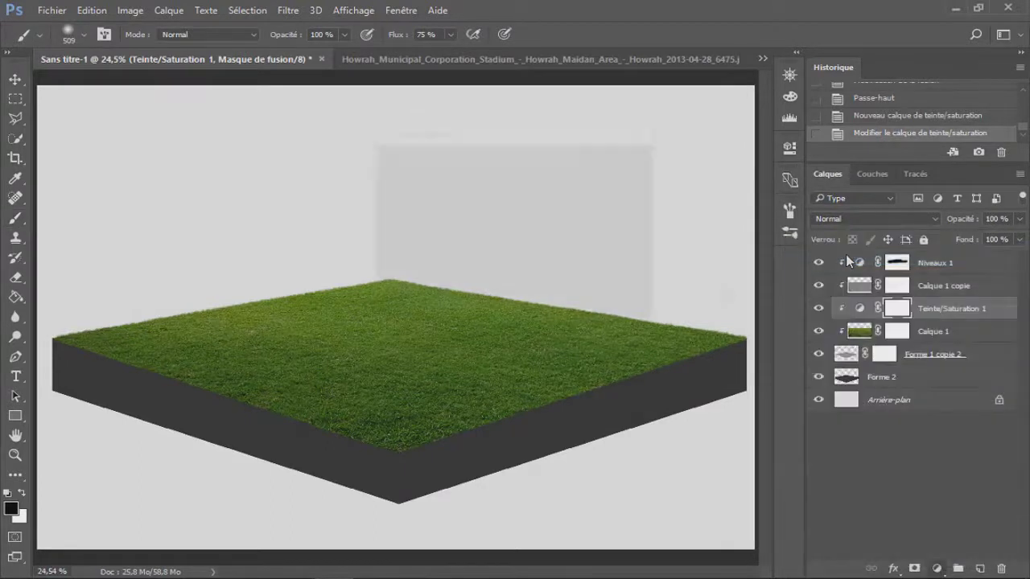
{"action": "left_click", "coordinate": [513, 163]}
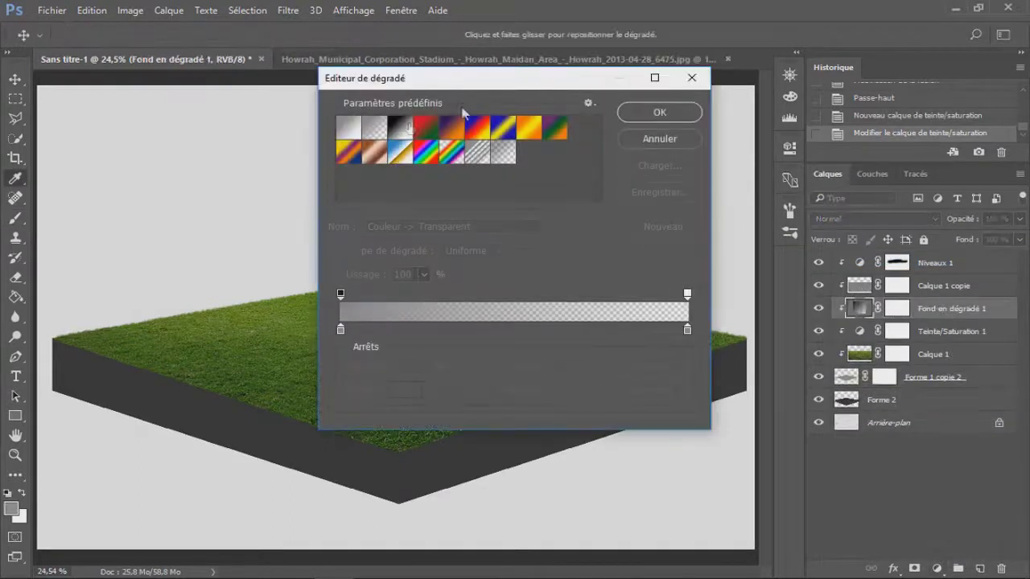
{"action": "left_click", "coordinate": [400, 127]}
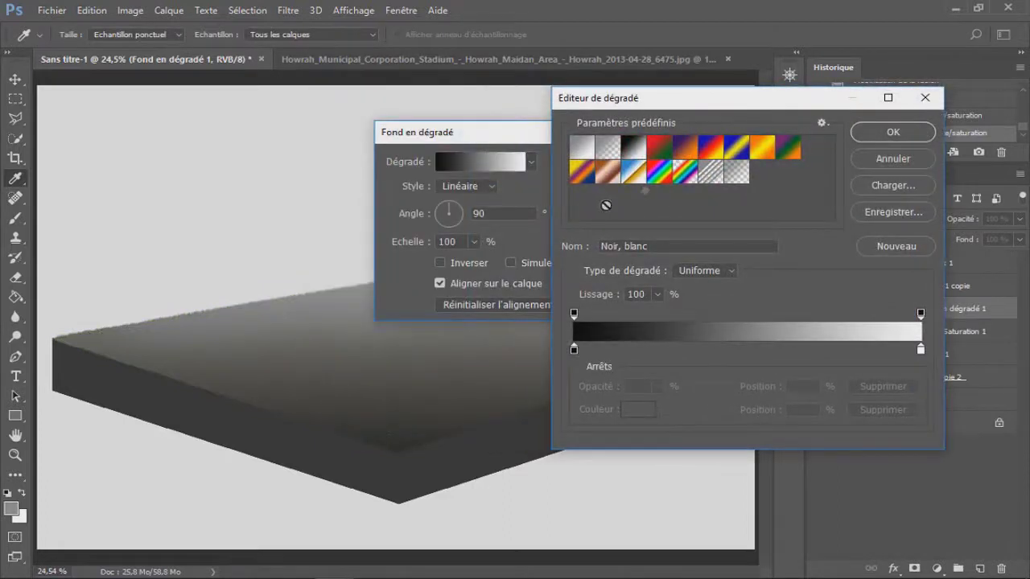
{"action": "left_click", "coordinate": [658, 148]}
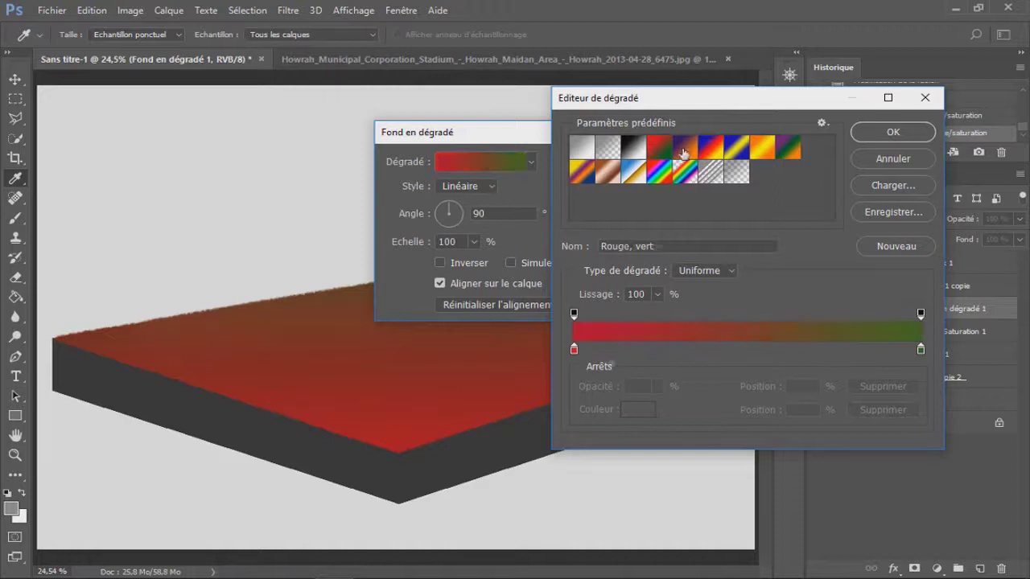
{"action": "left_click", "coordinate": [684, 148]}
Set the gradient's left colour stop to dark green.
{"action": "left_click", "coordinate": [574, 350]}
{"action": "double_click", "coordinate": [573, 350]}
{"action": "left_click_drag", "start_coordinate": [507, 199], "coordinate": [507, 266]}
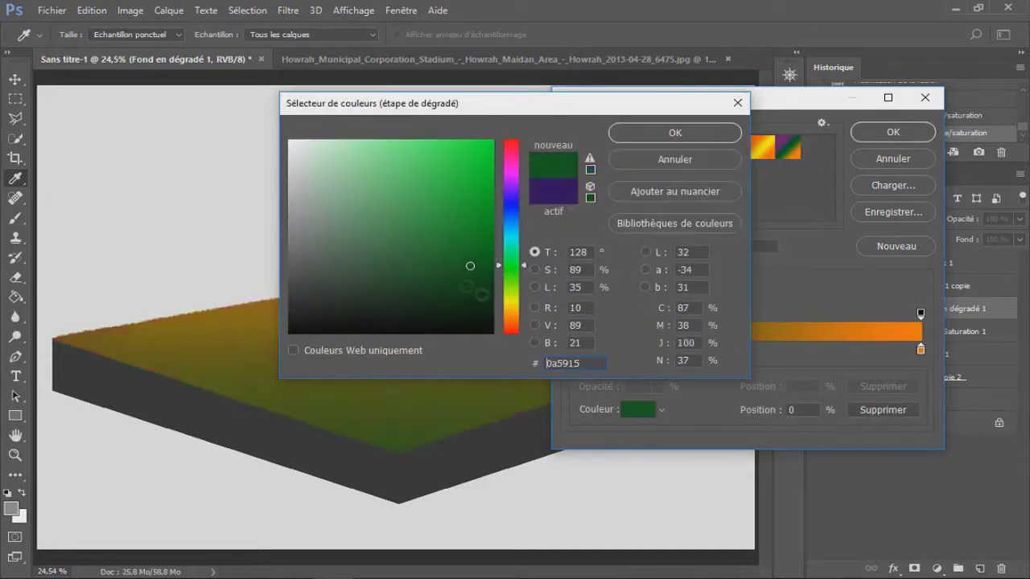
{"action": "left_click", "coordinate": [469, 288]}
{"action": "key", "text": "Return"}
Set the right stop to bright green 27cd27 and confirm the gradient fill.
{"action": "left_click", "coordinate": [921, 350]}
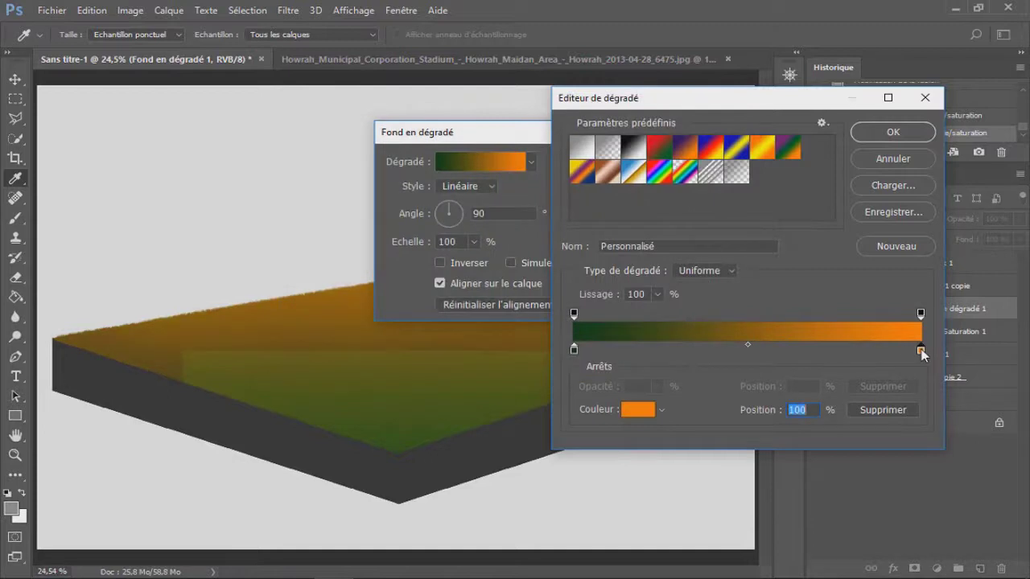
{"action": "double_click", "coordinate": [920, 350]}
{"action": "left_click_drag", "start_coordinate": [511, 318], "coordinate": [515, 274]}
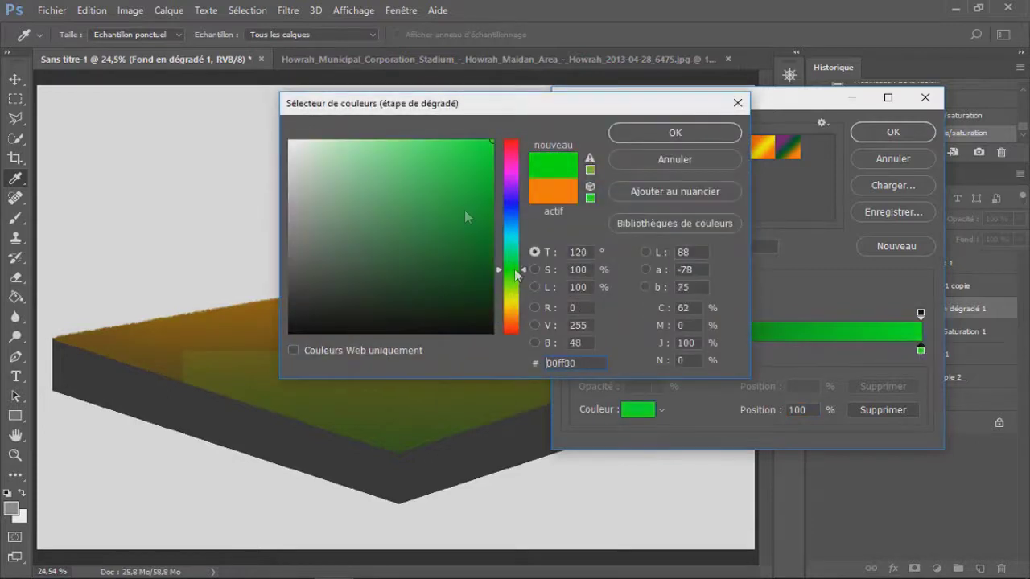
{"action": "left_click_drag", "start_coordinate": [448, 177], "coordinate": [455, 177]}
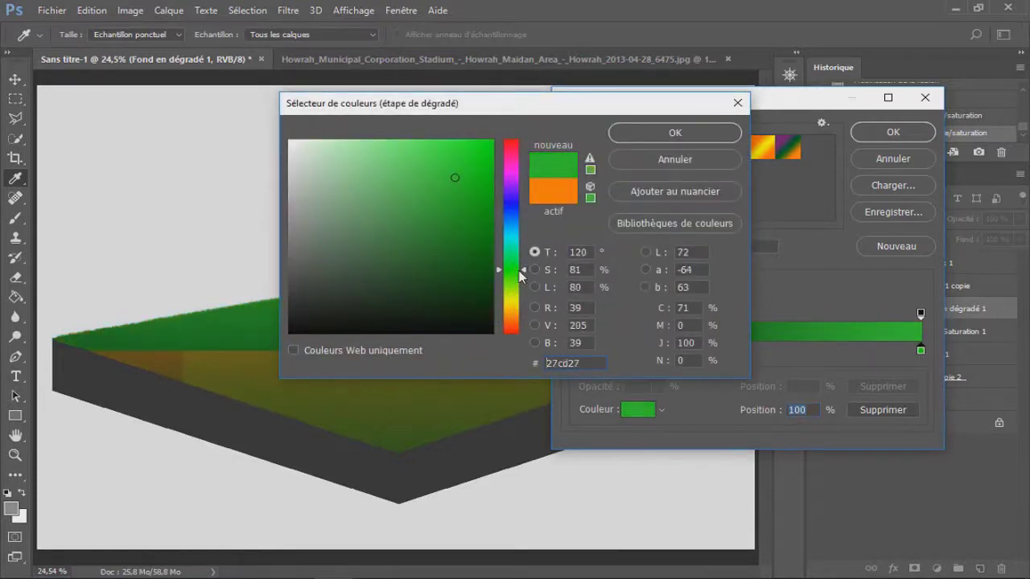
{"action": "key", "text": "Return"}
{"action": "key", "text": "Return"}
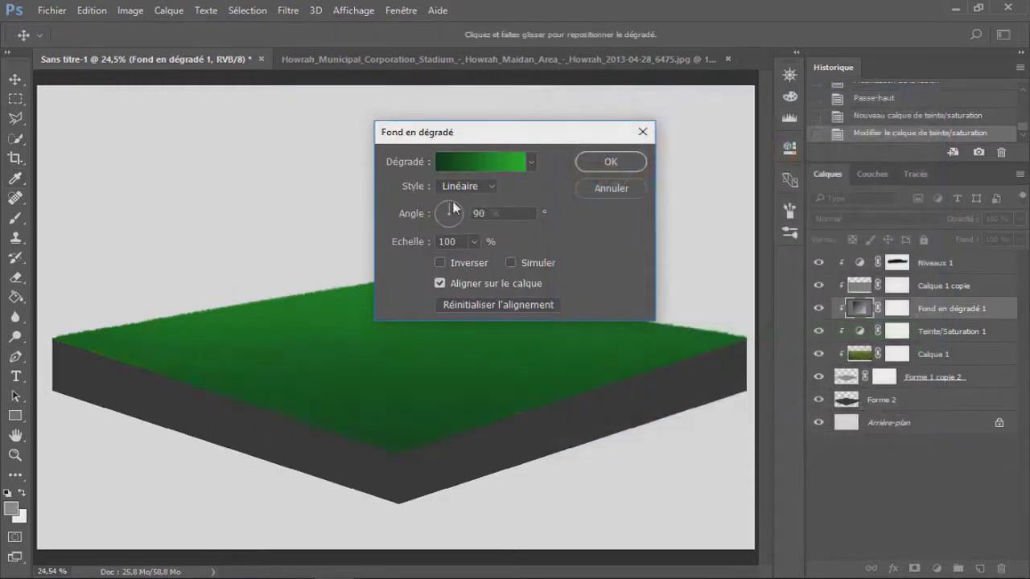
{"action": "key", "text": "Return"}
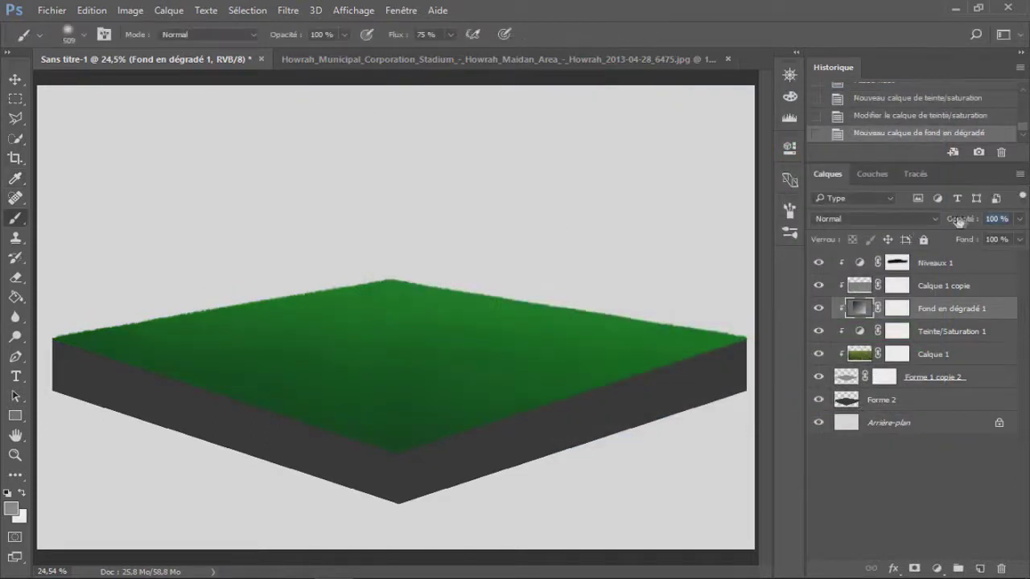
Blend the gradient in Lumière tamisée at 26% opacity and reset colours to black/white.
{"action": "left_click_drag", "start_coordinate": [958, 222], "coordinate": [872, 223]}
{"action": "left_click", "coordinate": [873, 219]}
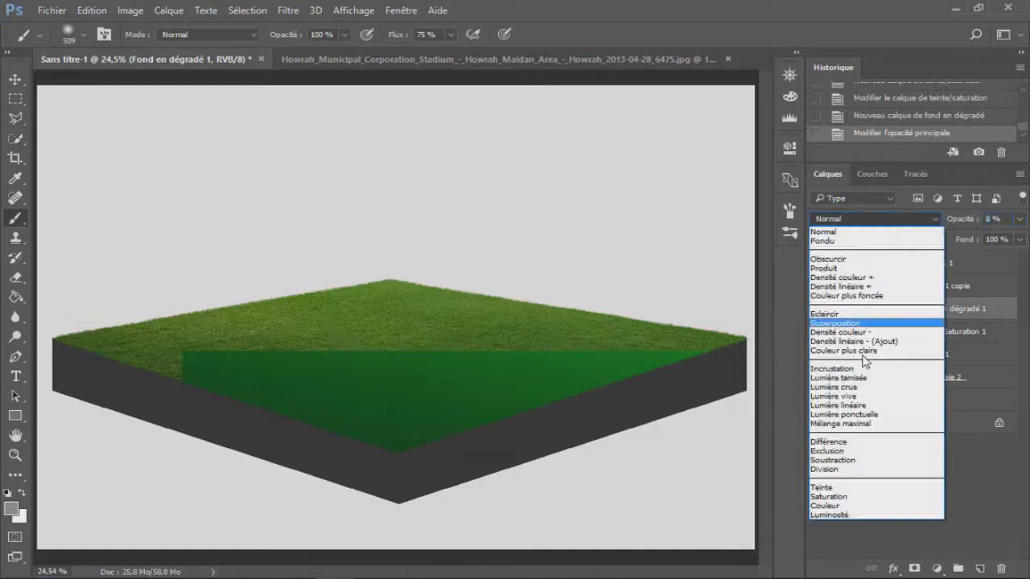
{"action": "left_click", "coordinate": [857, 376]}
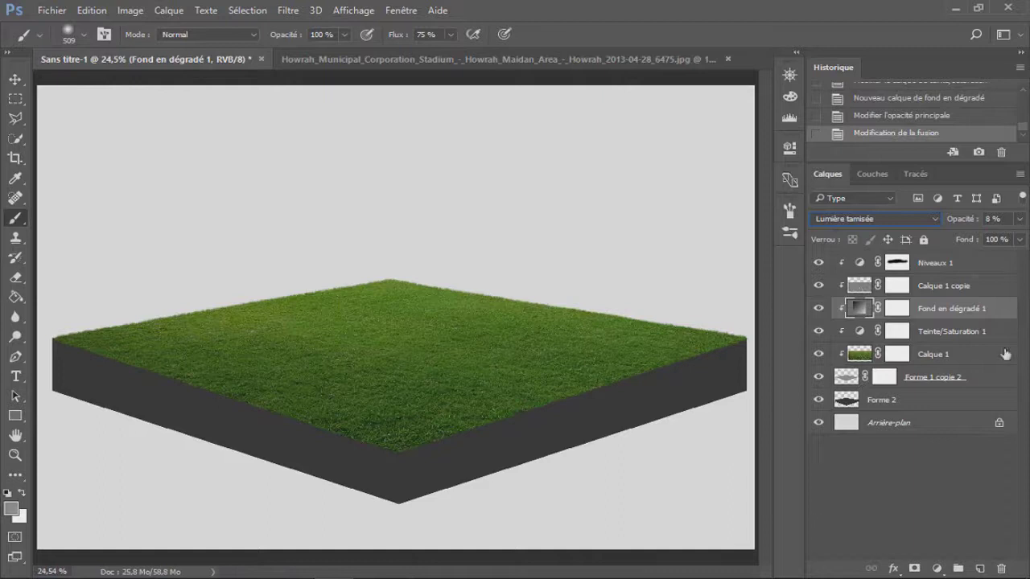
{"action": "left_click_drag", "start_coordinate": [1019, 219], "coordinate": [971, 228]}
{"action": "left_click_drag", "start_coordinate": [748, 299], "coordinate": [16, 258]}
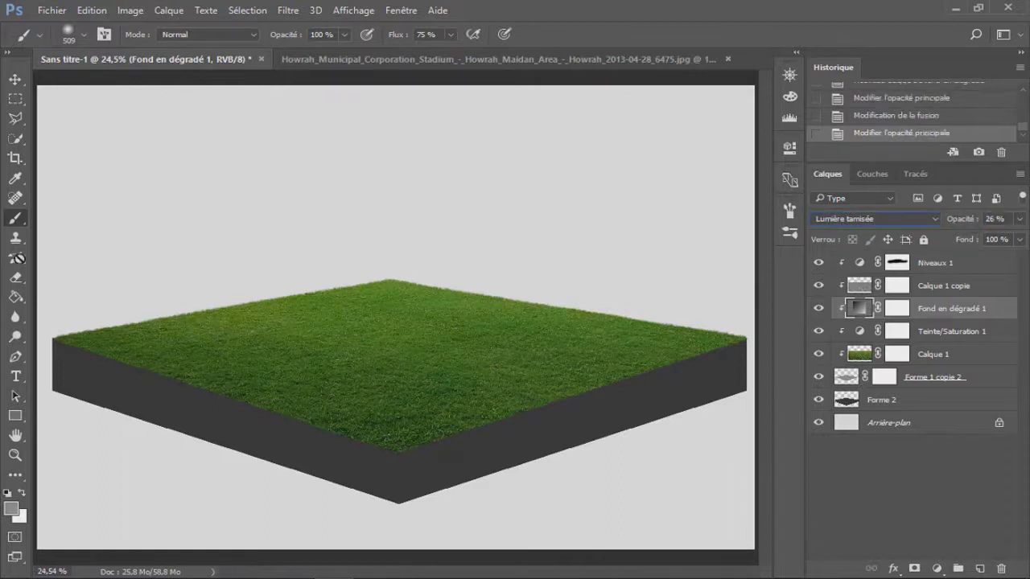
{"action": "left_click", "coordinate": [7, 493]}
{"action": "left_click", "coordinate": [980, 568]}
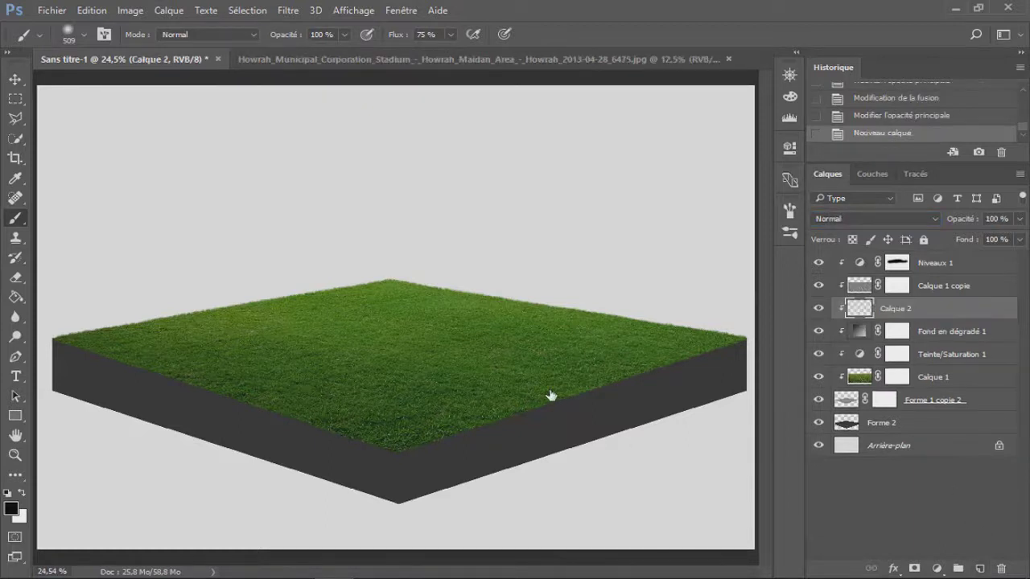
With a 929 px black brush, shade the grass's right corner and front area.
{"action": "right_click", "coordinate": [531, 398]}
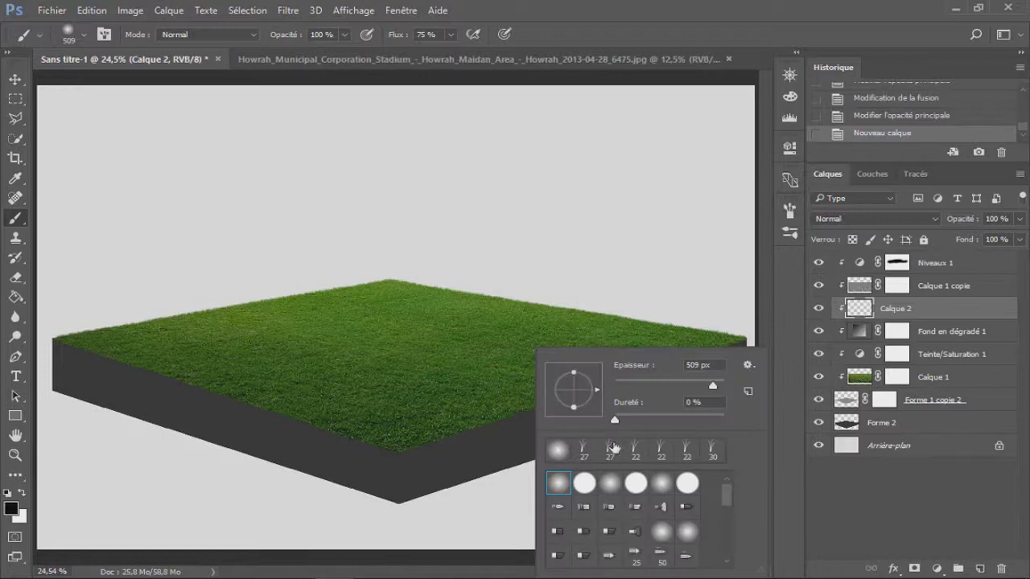
{"action": "left_click_drag", "start_coordinate": [714, 390], "coordinate": [717, 387]}
{"action": "type", "text": "929"}
{"action": "key", "text": "Return"}
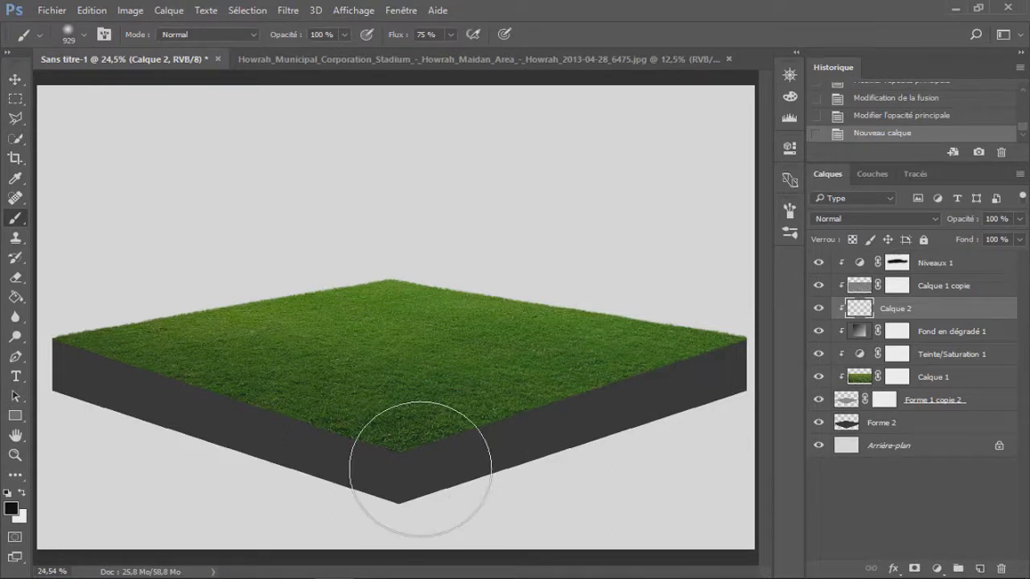
{"action": "left_click_drag", "start_coordinate": [620, 391], "coordinate": [704, 370]}
{"action": "mouse_move", "coordinate": [676, 338]}
{"action": "left_mouse_down"}
{"action": "mouse_move", "coordinate": [628, 370]}
{"action": "mouse_move", "coordinate": [563, 378]}
{"action": "mouse_move", "coordinate": [451, 464]}
{"action": "left_mouse_up"}
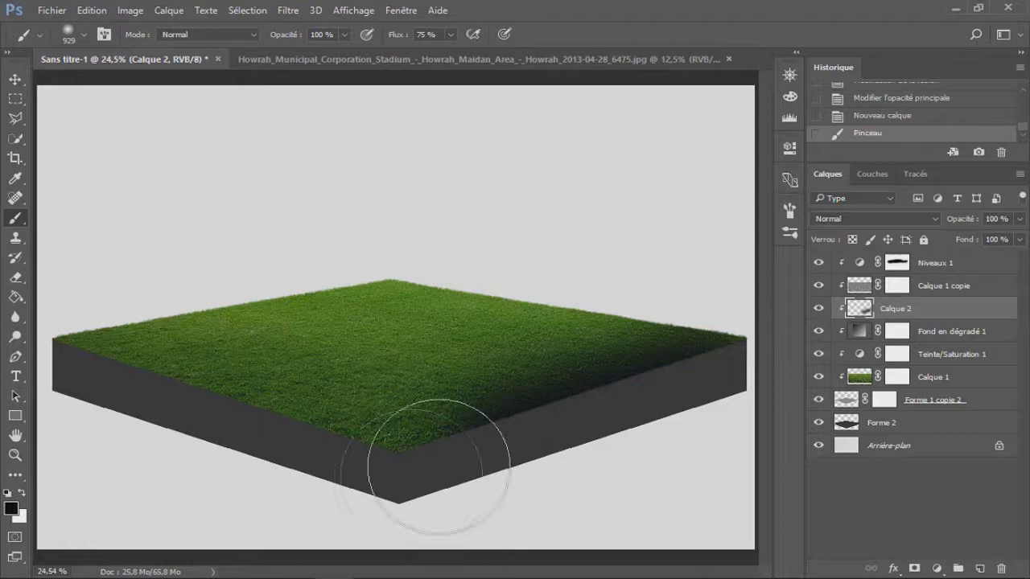
{"action": "left_click", "coordinate": [405, 497]}
Shade the front-left edge with a 421 px brush and set the layer to 22% opacity.
{"action": "right_click", "coordinate": [466, 432]}
{"action": "left_click_drag", "start_coordinate": [645, 391], "coordinate": [623, 391]}
{"action": "left_click", "coordinate": [426, 477]}
{"action": "left_click_drag", "start_coordinate": [388, 438], "coordinate": [89, 348]}
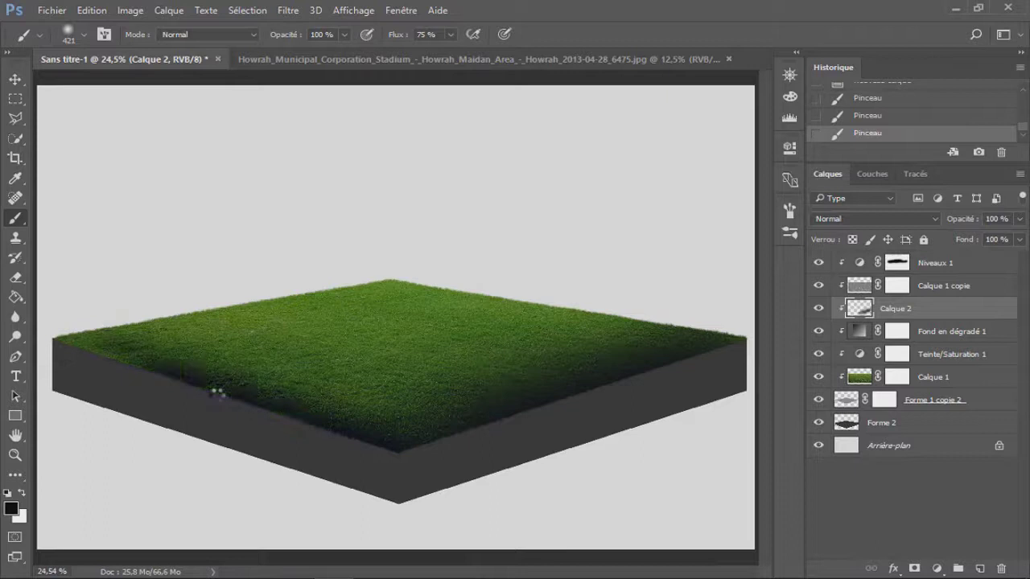
{"action": "mouse_move", "coordinate": [950, 224]}
{"action": "left_mouse_down"}
{"action": "mouse_move", "coordinate": [886, 238]}
{"action": "mouse_move", "coordinate": [895, 235]}
{"action": "left_mouse_up"}
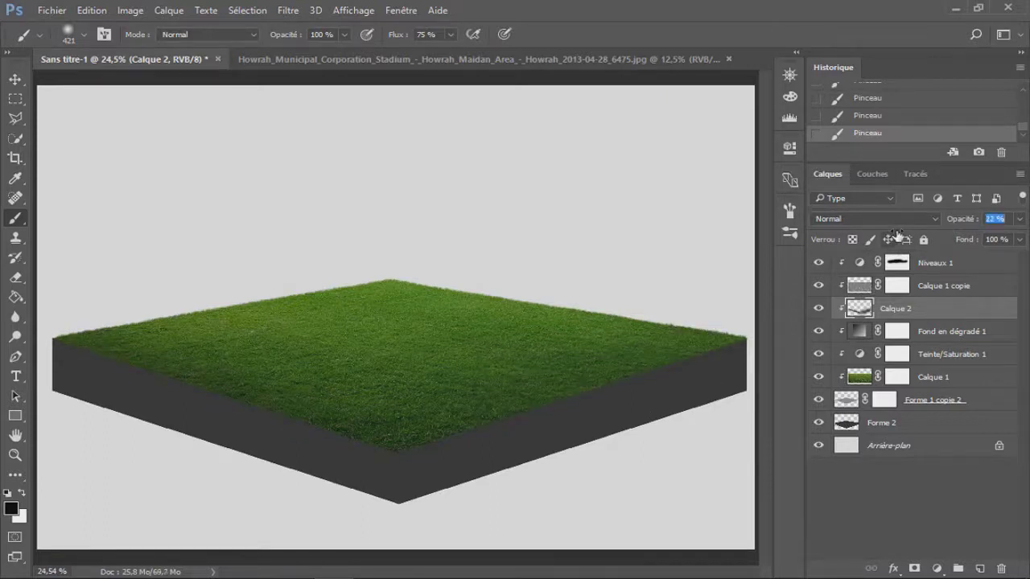
{"action": "left_click_drag", "start_coordinate": [893, 235], "coordinate": [888, 235]}
{"action": "left_click_drag", "start_coordinate": [408, 533], "coordinate": [298, 475]}
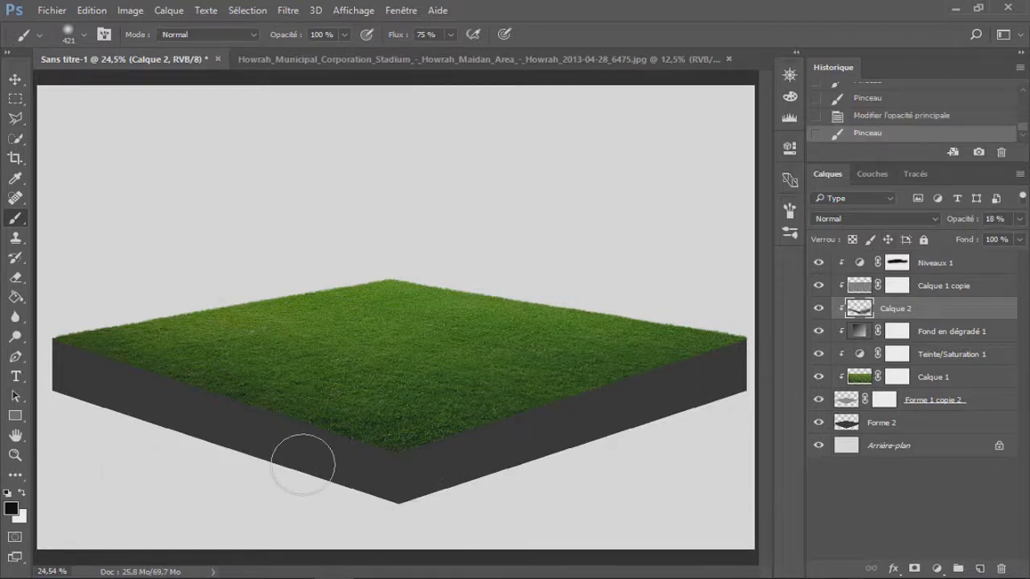
{"action": "left_click_drag", "start_coordinate": [954, 223], "coordinate": [964, 224]}
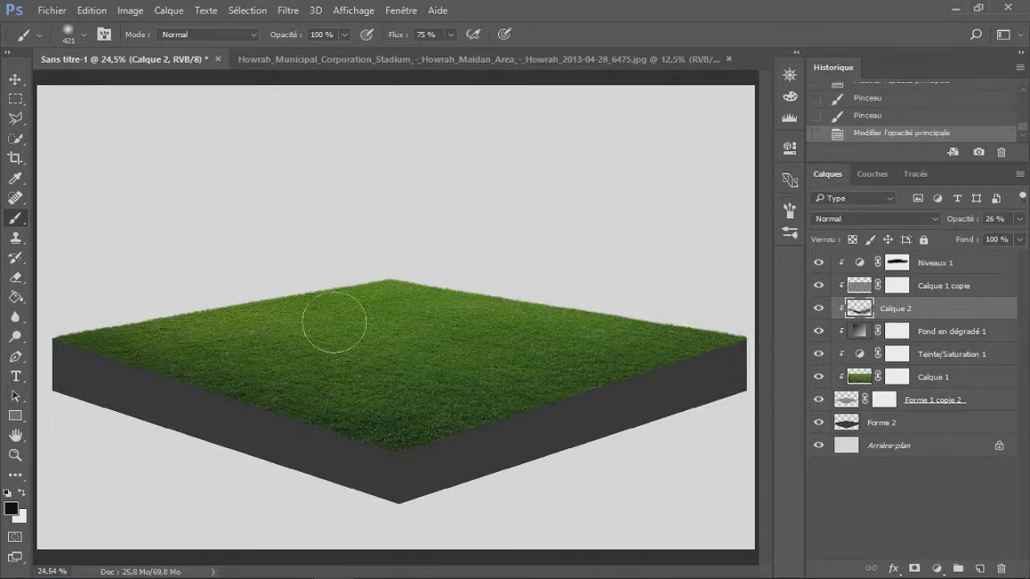
{"action": "left_click_drag", "start_coordinate": [961, 224], "coordinate": [956, 223]}
{"action": "left_click", "coordinate": [853, 404]}
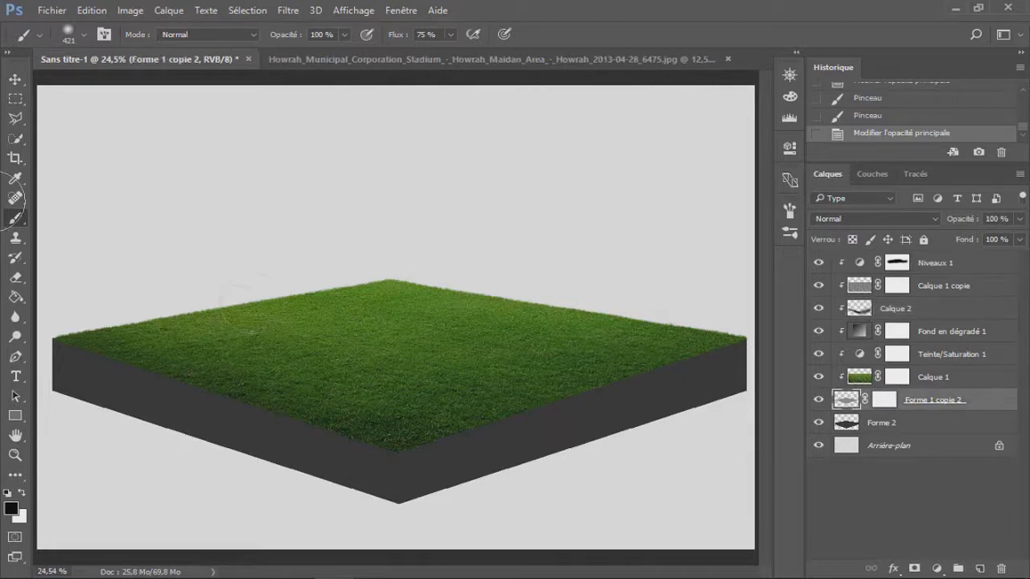
Pick a grass-blade brush tip and paint blades along the front edge at 72 px.
{"action": "right_click", "coordinate": [225, 319]}
{"action": "left_click", "coordinate": [285, 427]}
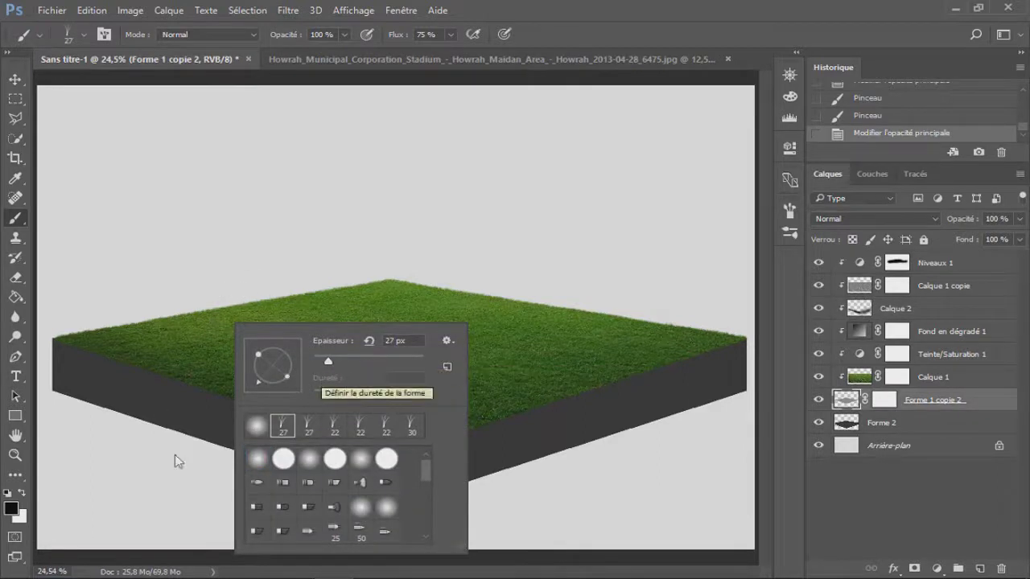
{"action": "left_click", "coordinate": [188, 405]}
{"action": "left_click_drag", "start_coordinate": [237, 407], "coordinate": [381, 453]}
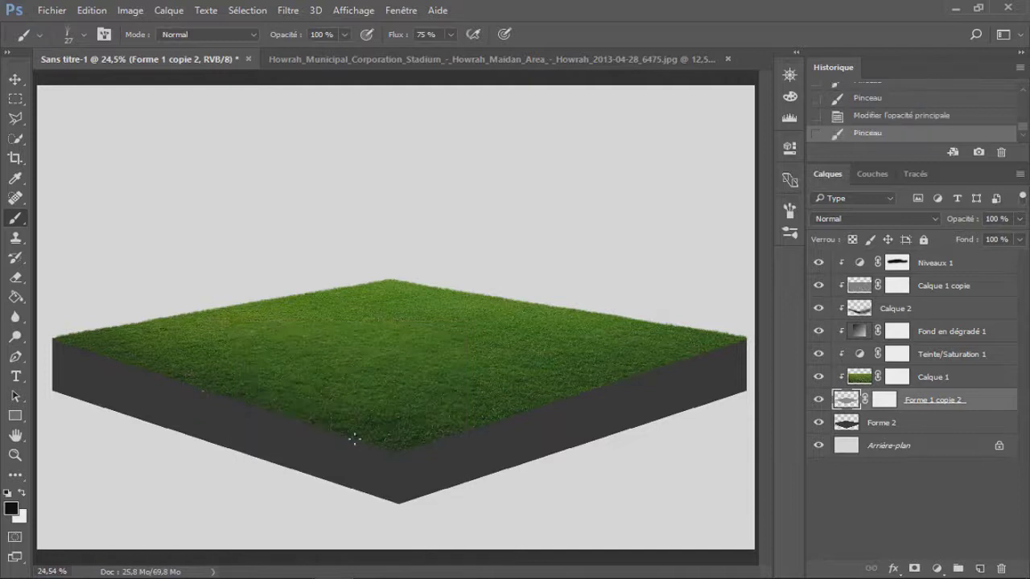
{"action": "left_click_drag", "start_coordinate": [251, 403], "coordinate": [395, 450]}
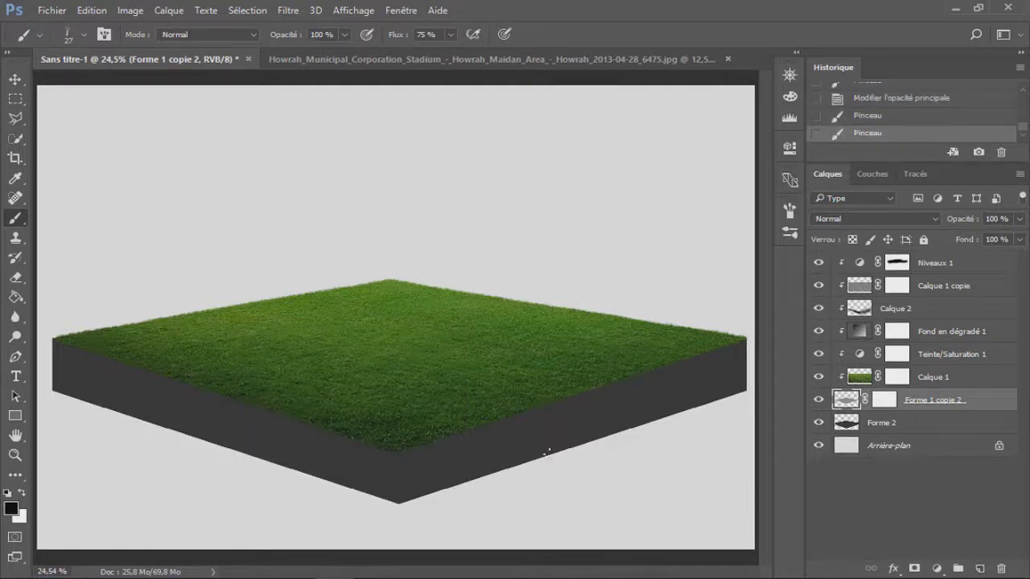
{"action": "right_click", "coordinate": [454, 351]}
{"action": "key", "text": "Return"}
{"action": "left_click", "coordinate": [374, 280]}
Dab more grass blades along the edge, undoing the left-edge stroke.
{"action": "right_click", "coordinate": [374, 305]}
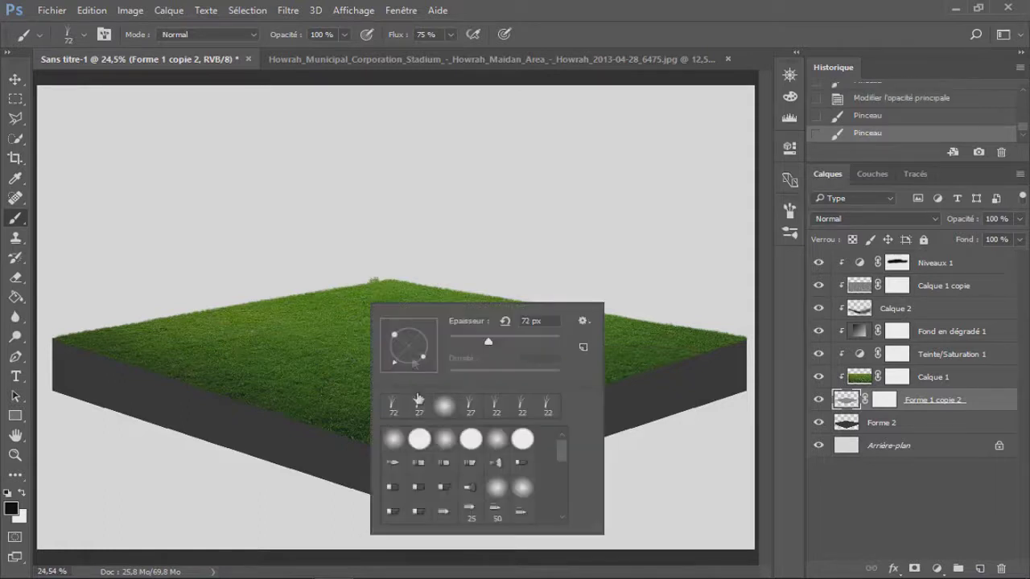
{"action": "key", "text": "Return"}
{"action": "left_click", "coordinate": [346, 288]}
{"action": "left_click", "coordinate": [387, 277]}
{"action": "left_click_drag", "start_coordinate": [387, 279], "coordinate": [58, 332]}
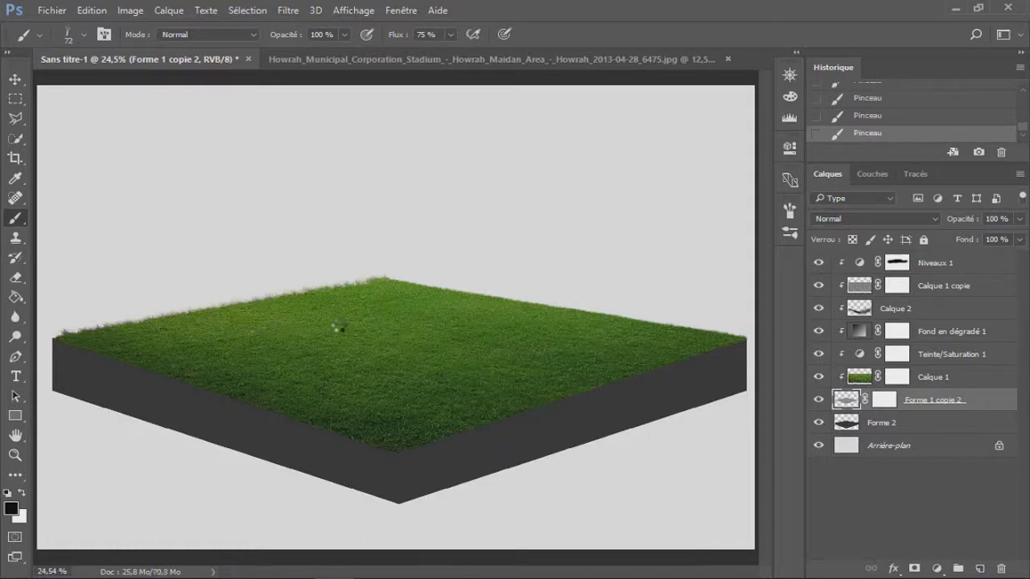
{"action": "key", "text": "ctrl+z"}
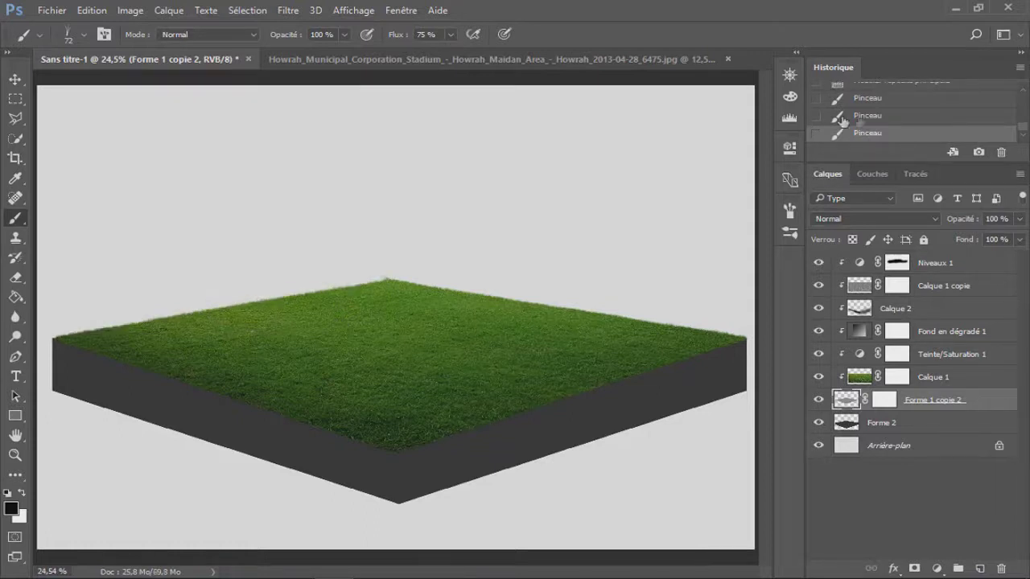
{"action": "key", "text": "ctrl+alt+z"}
Set flow to 47% and brush to 57 px, then try a back-edge stroke and undo it.
{"action": "key", "text": "shift+4"}
{"action": "key", "text": "shift+7"}
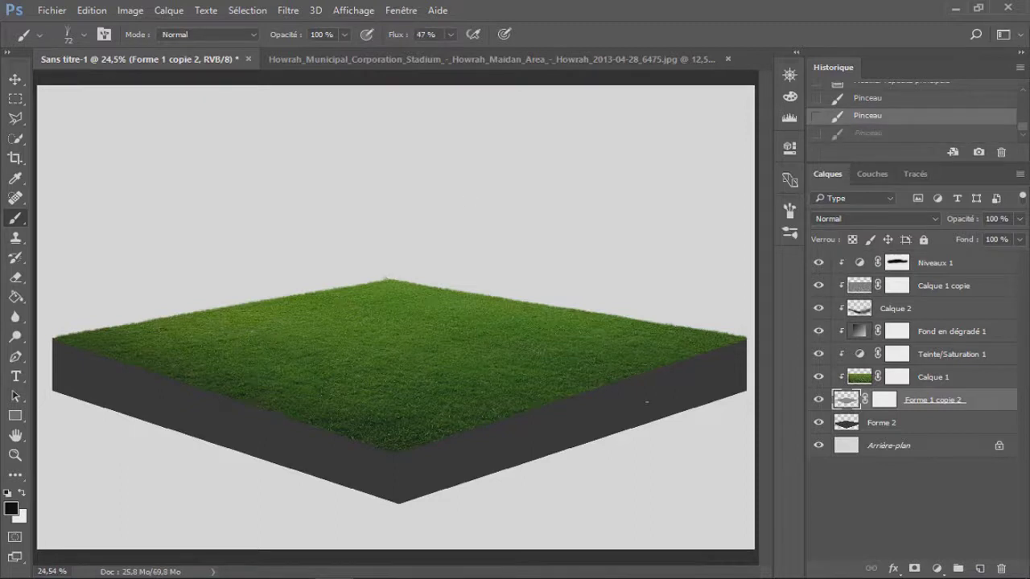
{"action": "right_click", "coordinate": [647, 401]}
{"action": "type", "text": "57"}
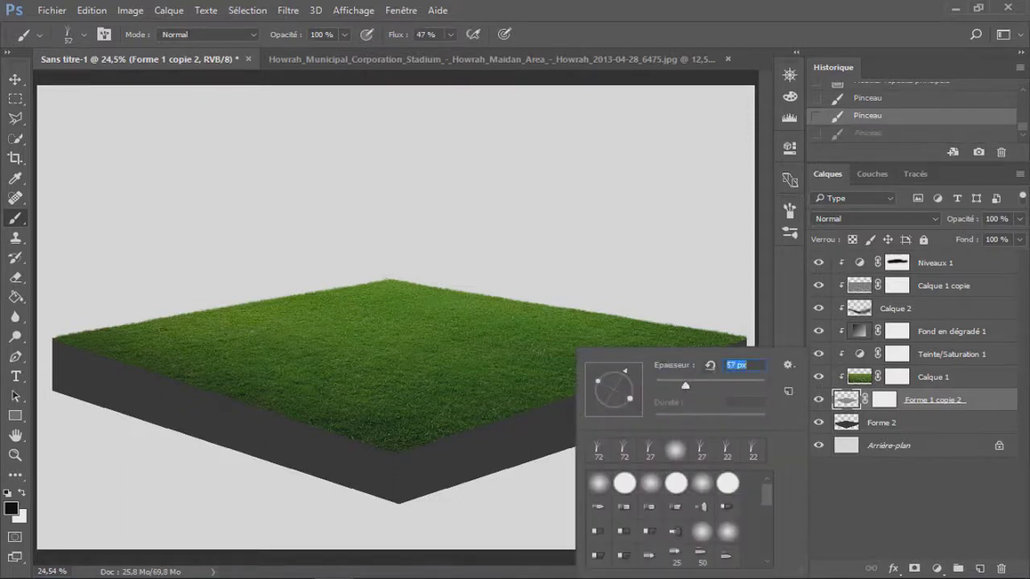
{"action": "key", "text": "Return"}
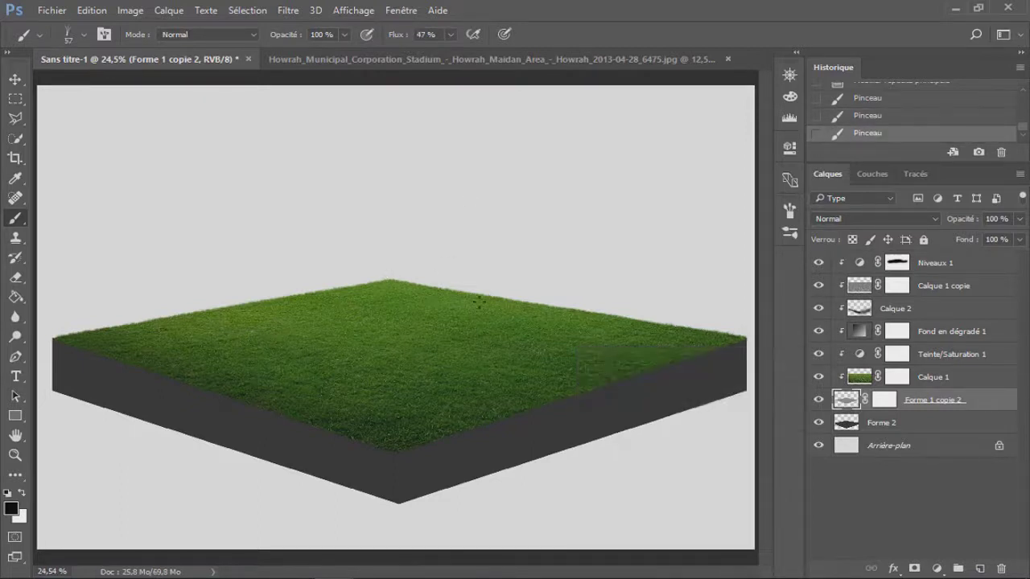
{"action": "right_click", "coordinate": [425, 307]}
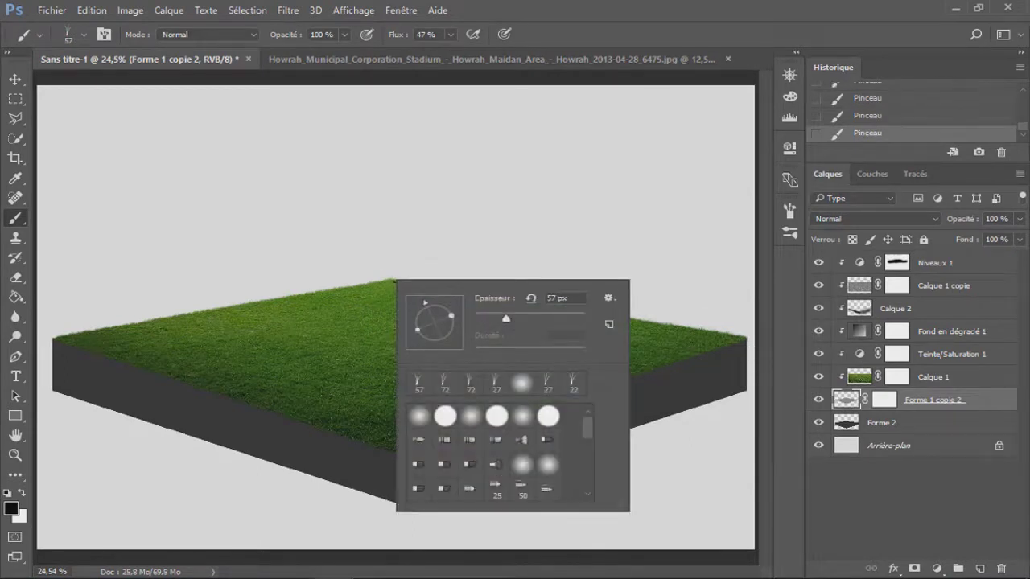
{"action": "key", "text": "Return"}
{"action": "left_click_drag", "start_coordinate": [389, 278], "coordinate": [246, 302]}
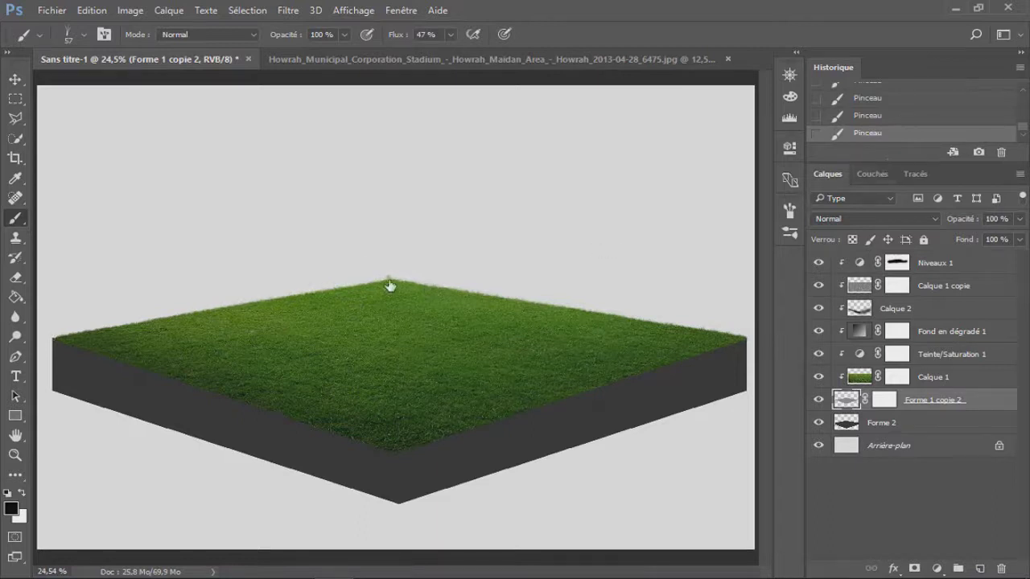
{"action": "key", "text": "ctrl+z"}
{"action": "key", "text": "ctrl+z"}
Switch to a soft round 92 px brush tip.
{"action": "right_click", "coordinate": [199, 331]}
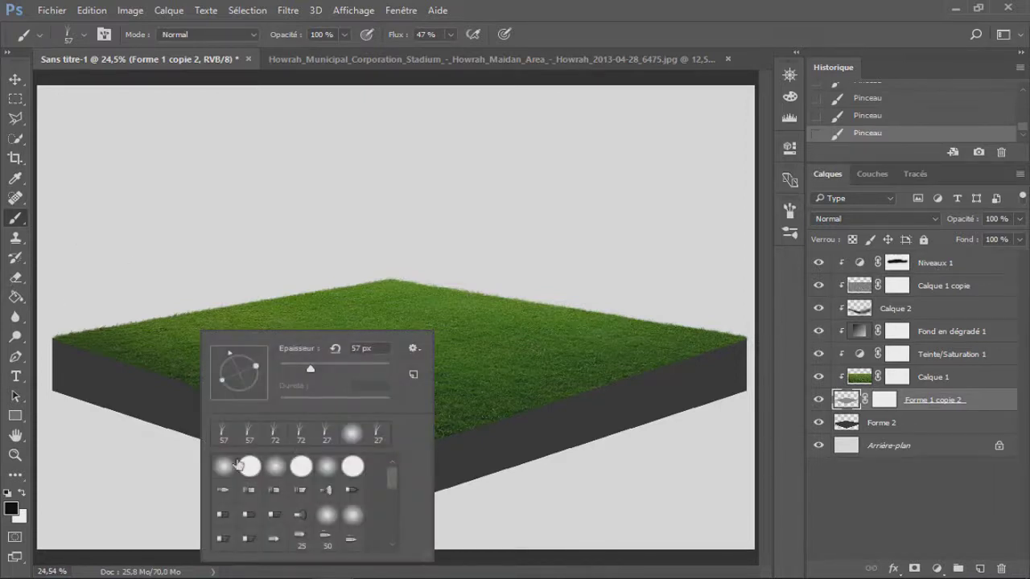
{"action": "left_click_drag", "start_coordinate": [306, 368], "coordinate": [329, 369]}
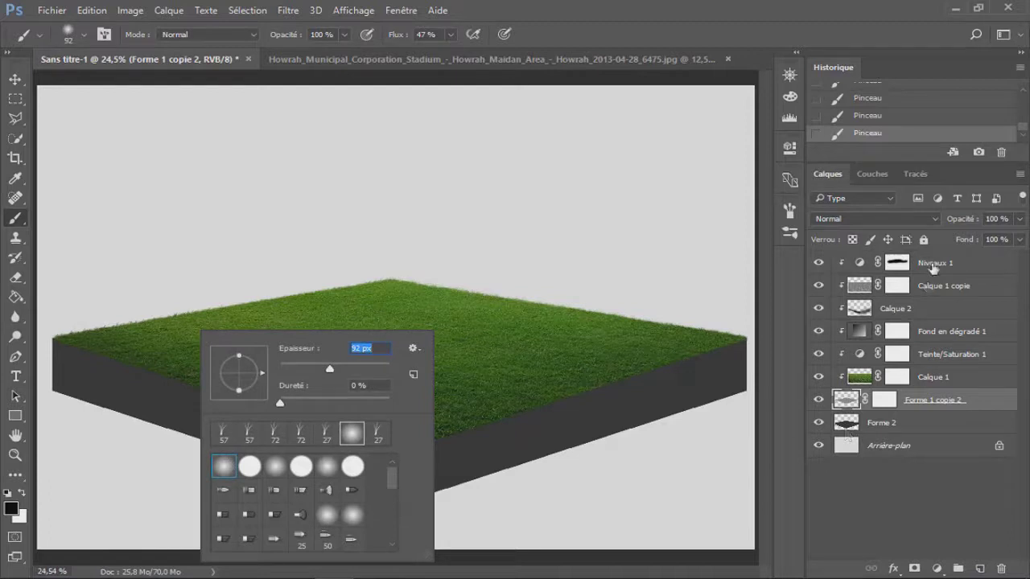
{"action": "key", "text": "Return"}
{"action": "left_click", "coordinate": [948, 261]}
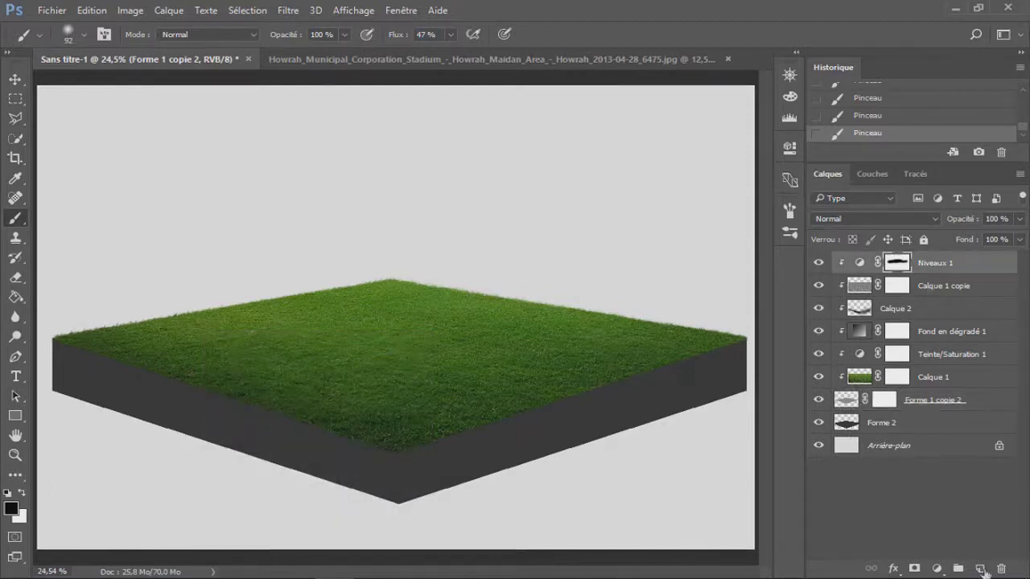
Add a new empty layer, Calque 3, clipped to the grass layer below.
{"action": "key", "text": "ctrl+shift+alt+n"}
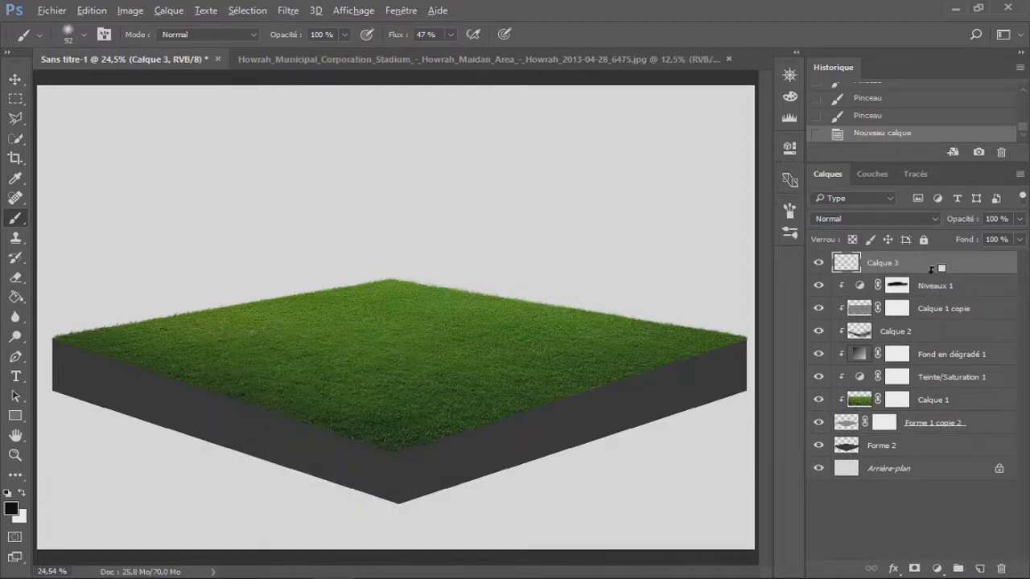
{"action": "left_click", "coordinate": [934, 269], "text": "alt"}
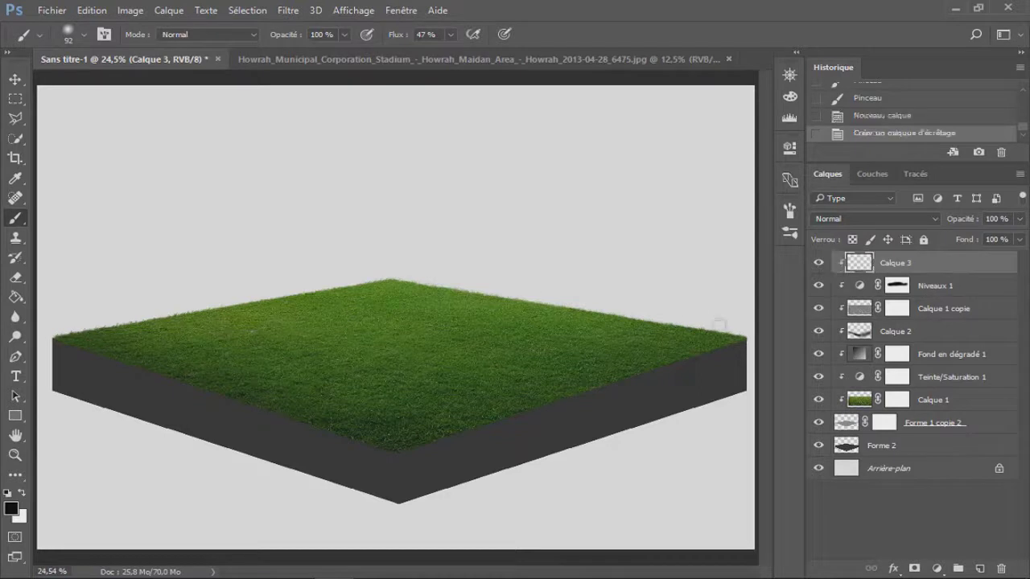
{"action": "left_click", "coordinate": [561, 286]}
{"action": "key", "text": "ctrl+z"}
Sample the grass and choose a light yellow-green foreground colour.
{"action": "left_click", "coordinate": [14, 507]}
{"action": "left_click", "coordinate": [214, 322]}
{"action": "left_click_drag", "start_coordinate": [391, 183], "coordinate": [399, 151]}
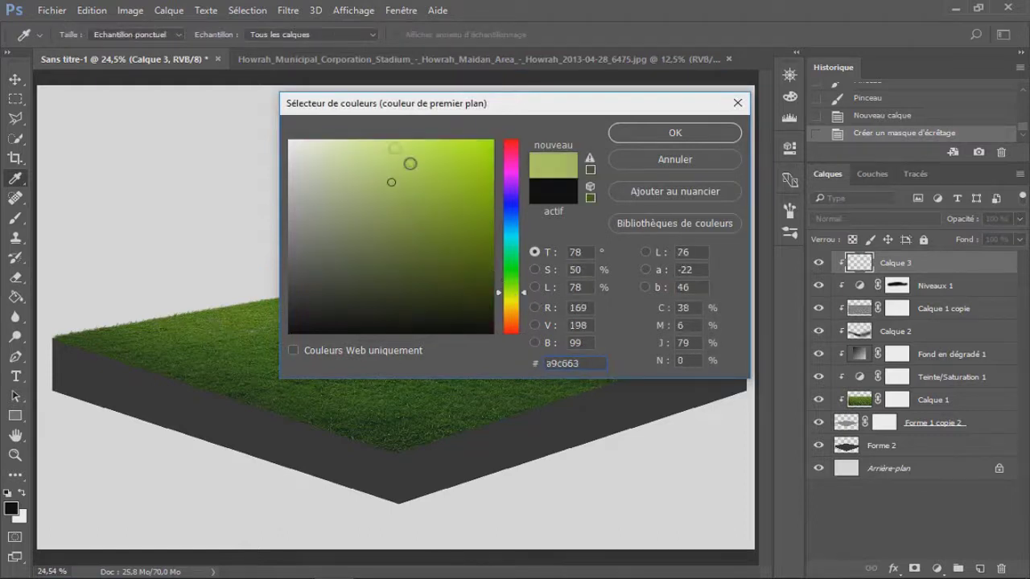
{"action": "left_click", "coordinate": [516, 296]}
{"action": "key", "text": "b"}
{"action": "key", "text": "Return"}
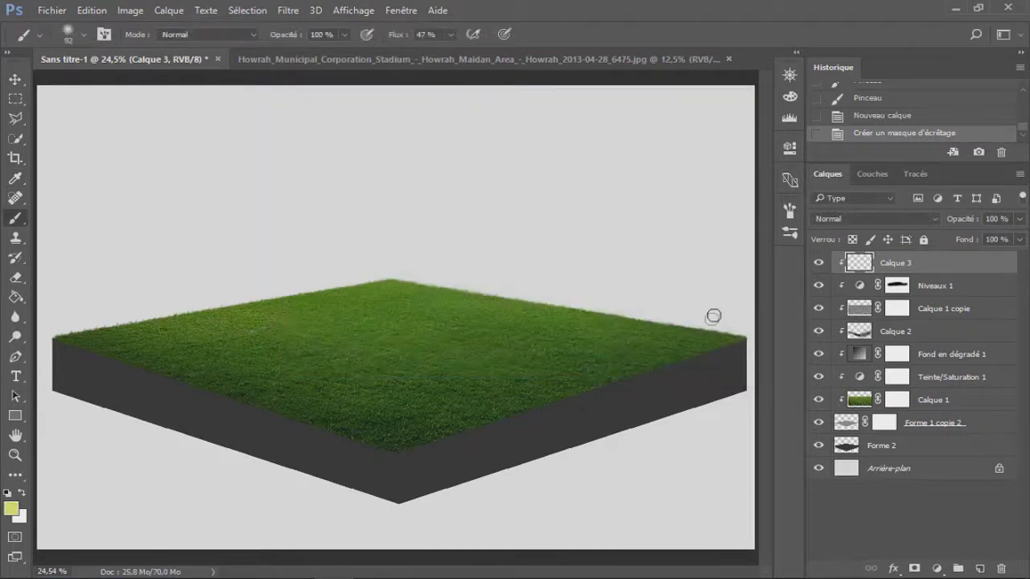
Brighten the grass top's edges with soft yellow-green strokes on Calque 3.
{"action": "left_click_drag", "start_coordinate": [714, 326], "coordinate": [398, 273]}
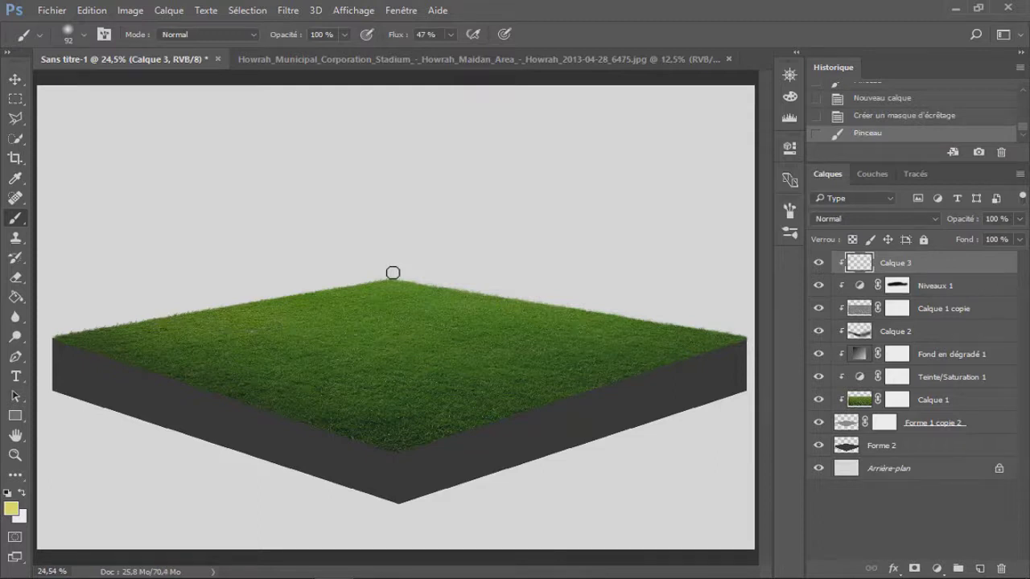
{"action": "left_click", "coordinate": [390, 275], "text": "shift"}
{"action": "left_click", "coordinate": [58, 334], "text": "shift"}
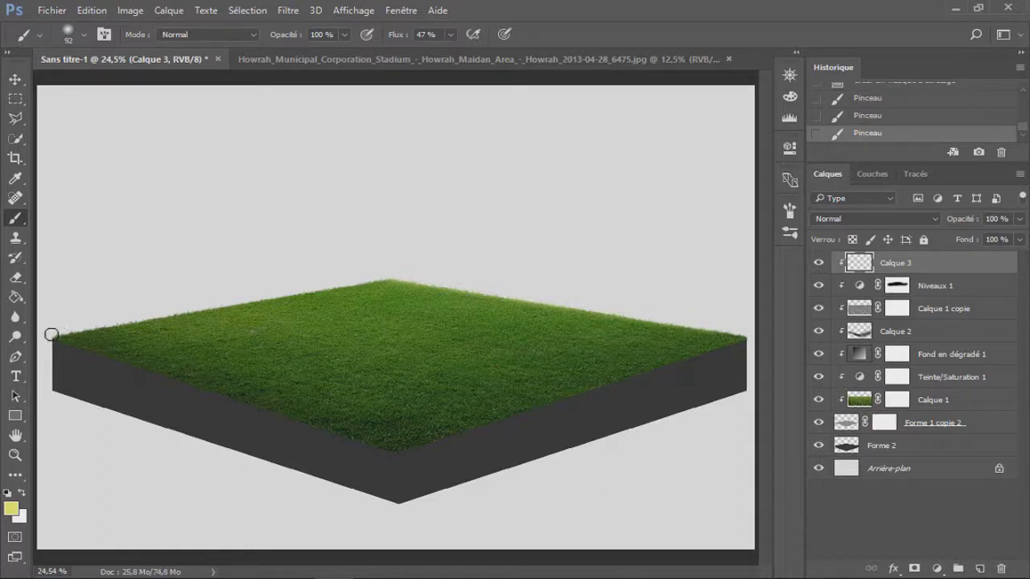
{"action": "left_click", "coordinate": [50, 334], "text": "shift"}
Enlarge the brush and paint a yellow glow at the grass peak on new layer Calque 4.
{"action": "right_click", "coordinate": [438, 295]}
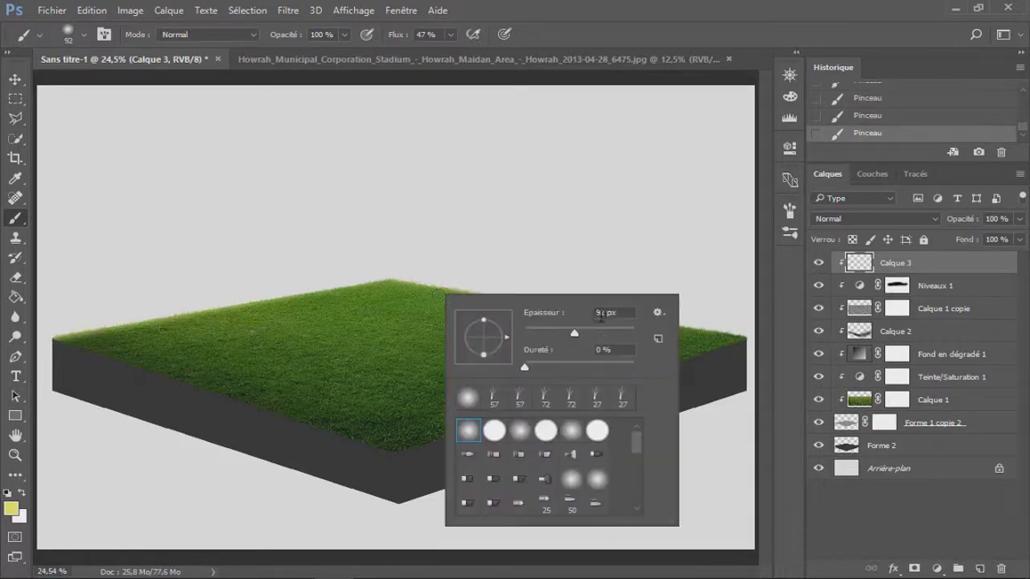
{"action": "key", "text": "Return"}
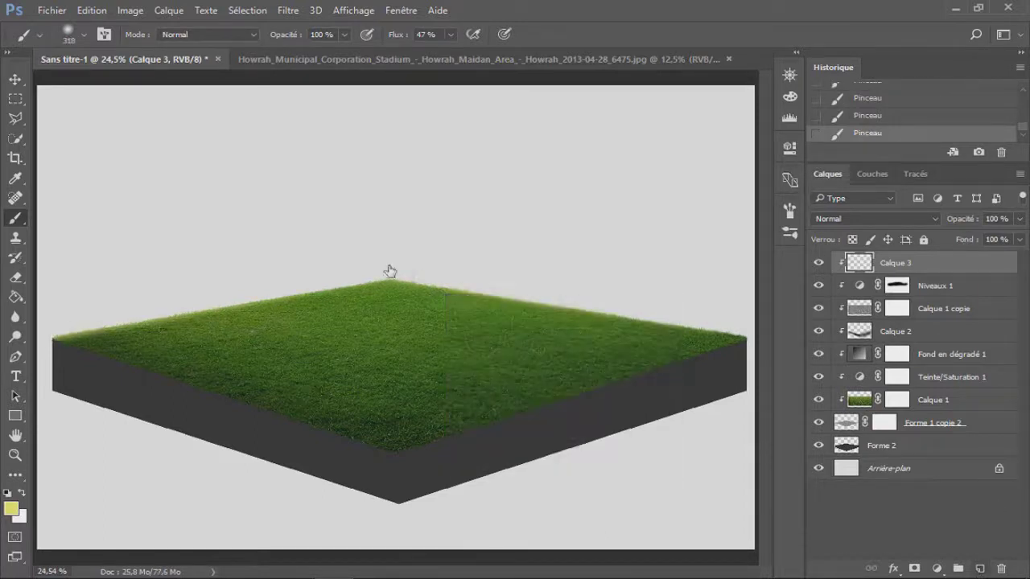
{"action": "key", "text": "ctrl+shift+alt+n"}
{"action": "left_click", "coordinate": [390, 267]}
{"action": "key", "text": "ctrl+t"}
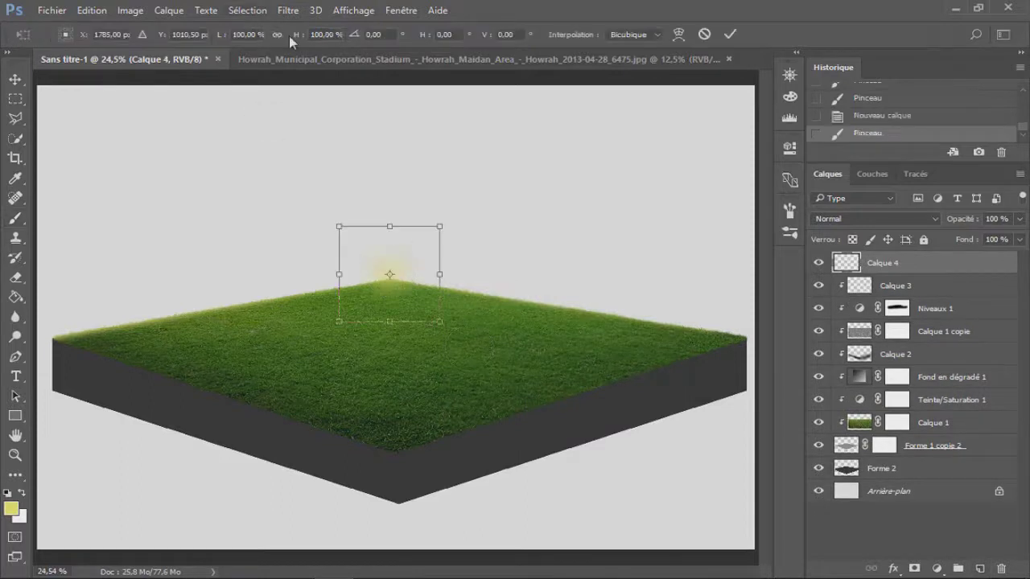
Widen the yellow glow above the grass peak and blend Calque 4 in Superposition.
{"action": "left_click_drag", "start_coordinate": [295, 34], "coordinate": [342, 164]}
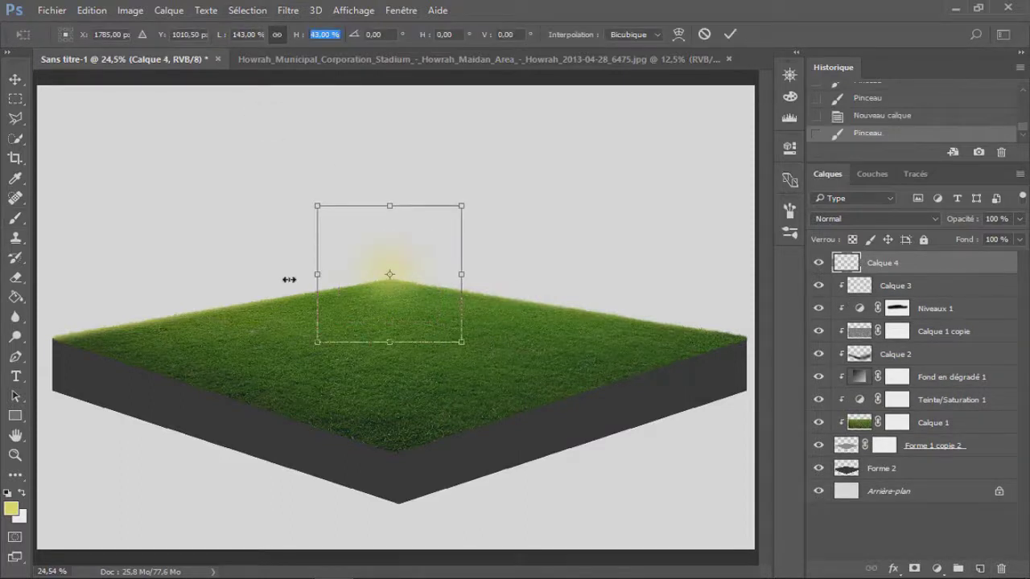
{"action": "left_click_drag", "start_coordinate": [289, 279], "coordinate": [286, 276]}
{"action": "left_click_drag", "start_coordinate": [455, 271], "coordinate": [501, 271]}
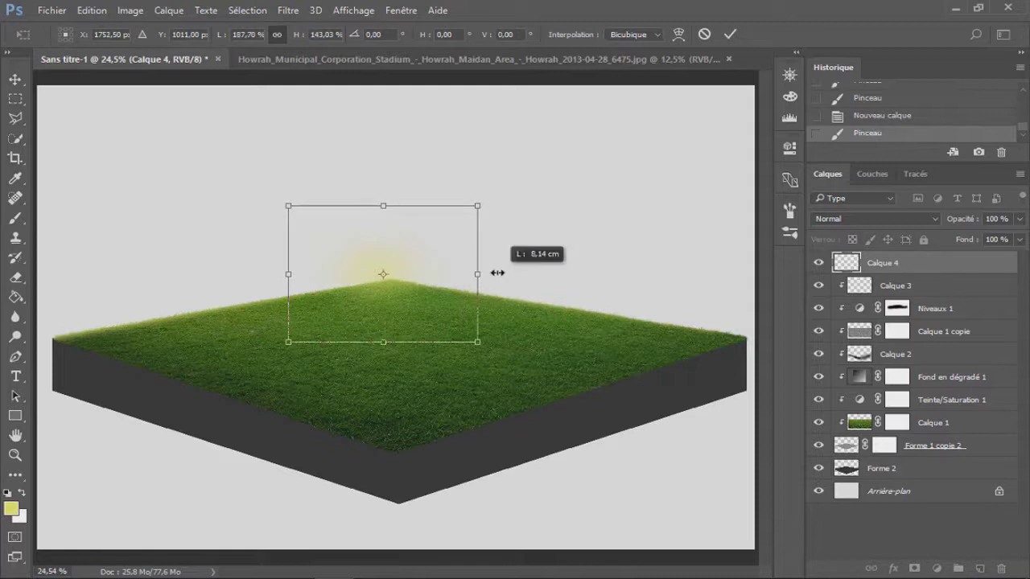
{"action": "key", "text": "Return"}
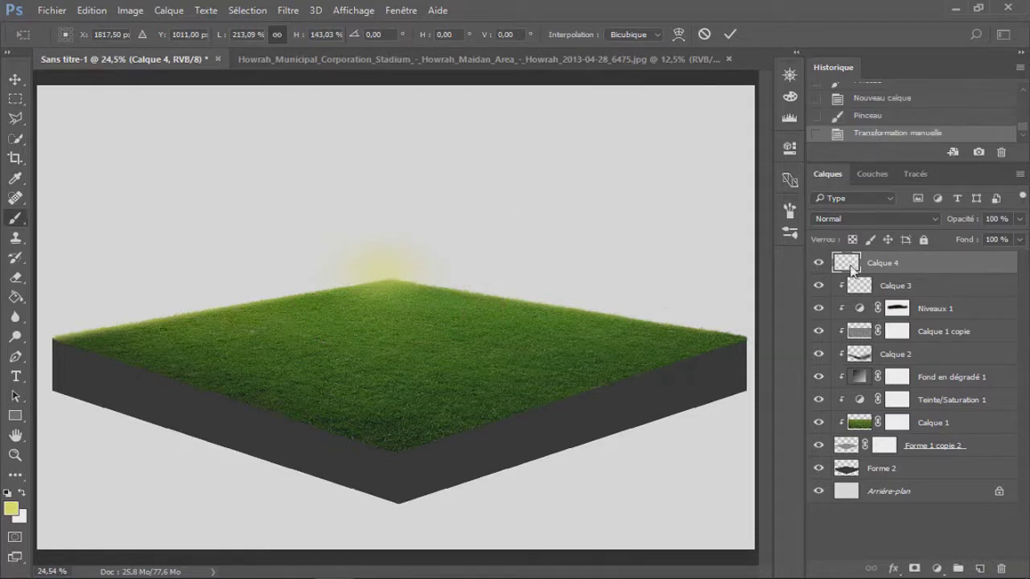
{"action": "left_click", "coordinate": [877, 219]}
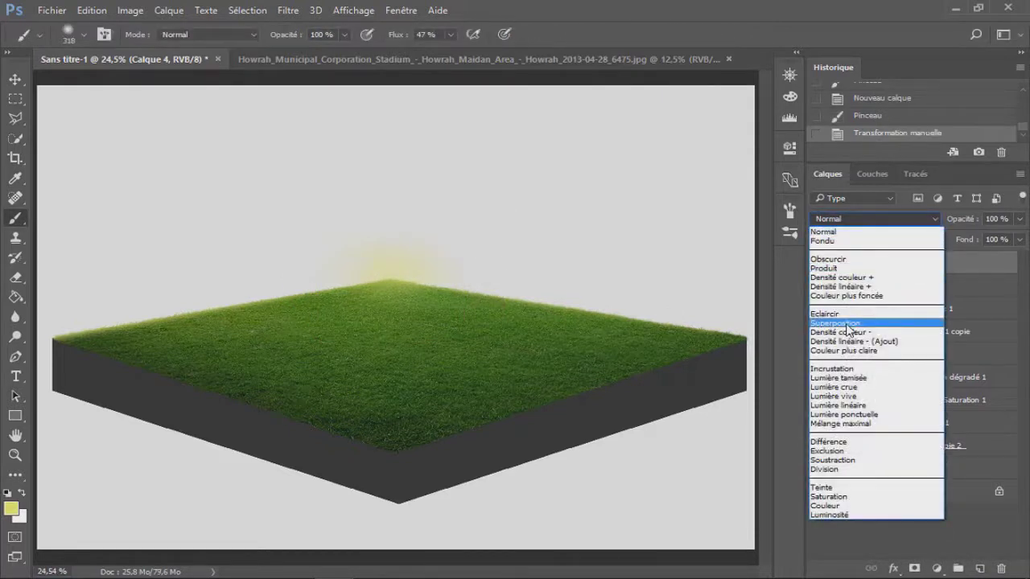
{"action": "left_click", "coordinate": [847, 324]}
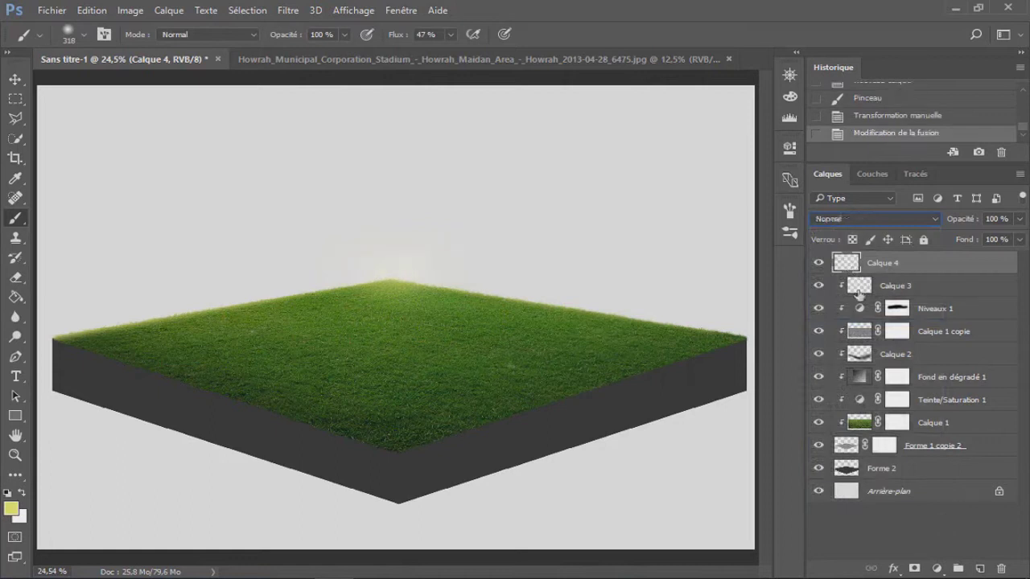
Soften Calque 3's bright edge strokes with a soft round eraser.
{"action": "key", "text": "alt+bracketleft"}
{"action": "left_click", "coordinate": [16, 278]}
{"action": "right_click", "coordinate": [143, 389]}
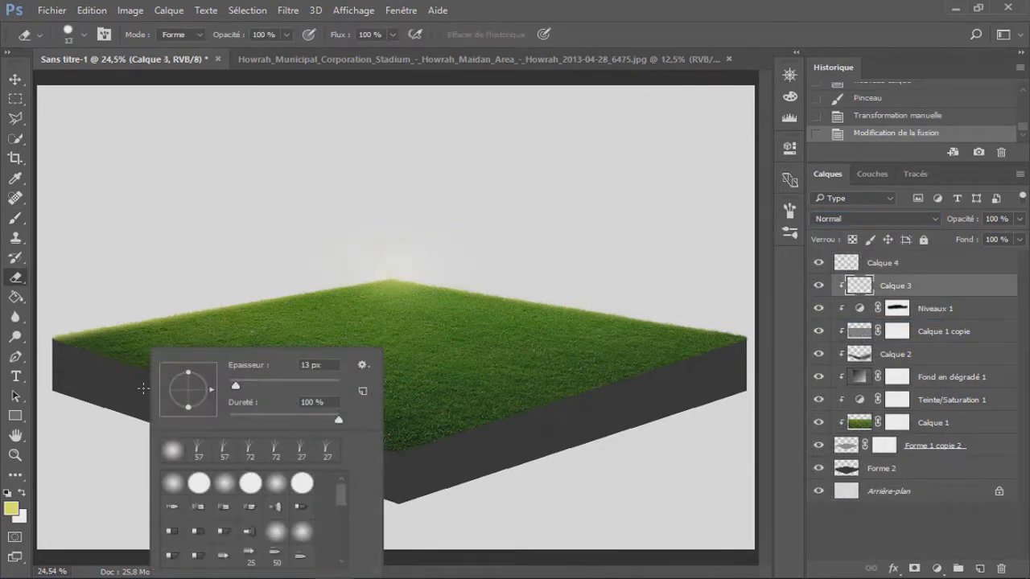
{"action": "left_click", "coordinate": [173, 482]}
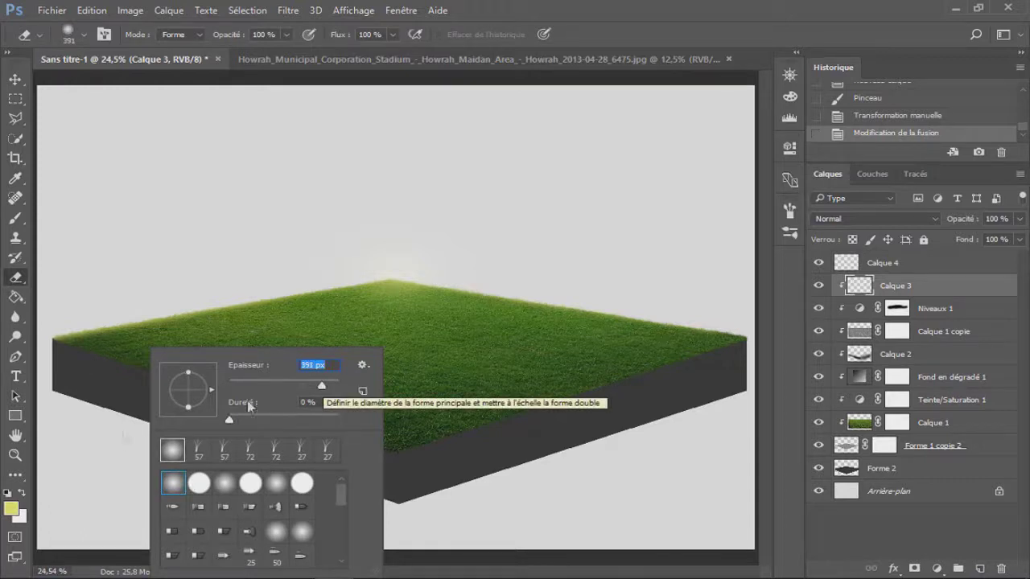
{"action": "left_click", "coordinate": [103, 344]}
{"action": "left_click_drag", "start_coordinate": [273, 344], "coordinate": [219, 351]}
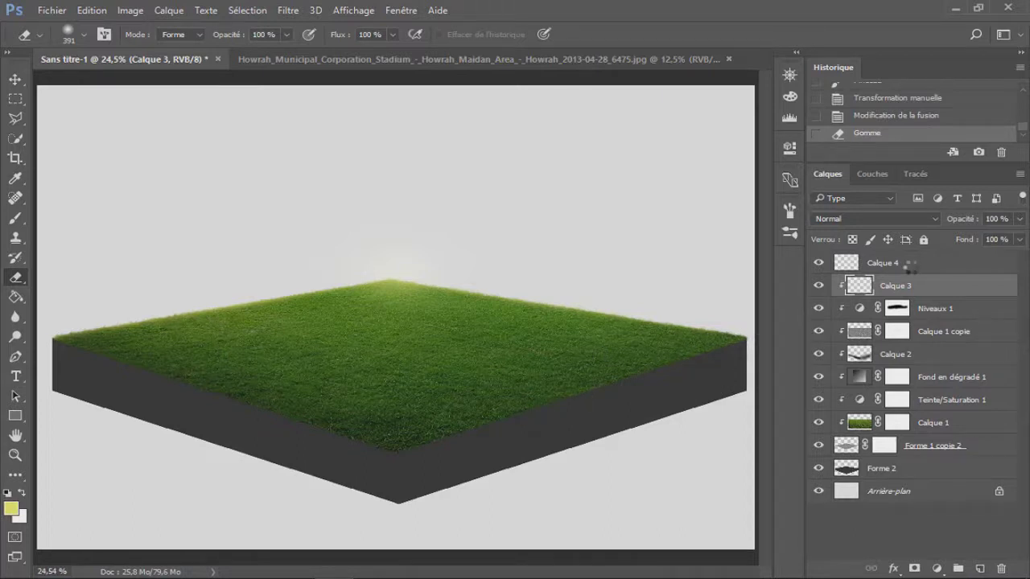
Enlarge the Calque 4 glow again and stretch it further to the left.
{"action": "left_click", "coordinate": [909, 263]}
{"action": "key", "text": "ctrl+t"}
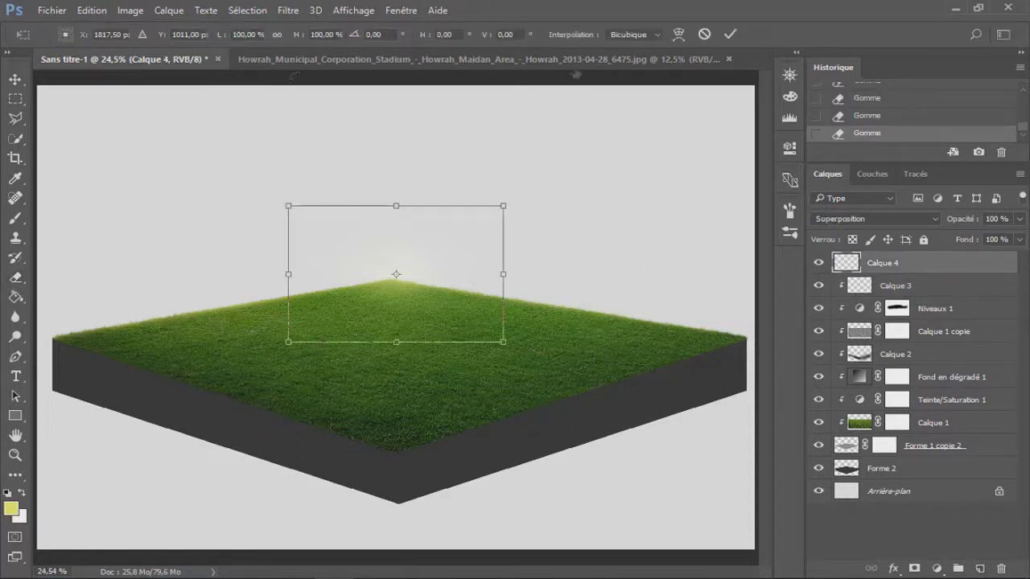
{"action": "left_click_drag", "start_coordinate": [297, 38], "coordinate": [313, 37]}
{"action": "key", "text": "Return"}
{"action": "left_click_drag", "start_coordinate": [262, 275], "coordinate": [222, 282]}
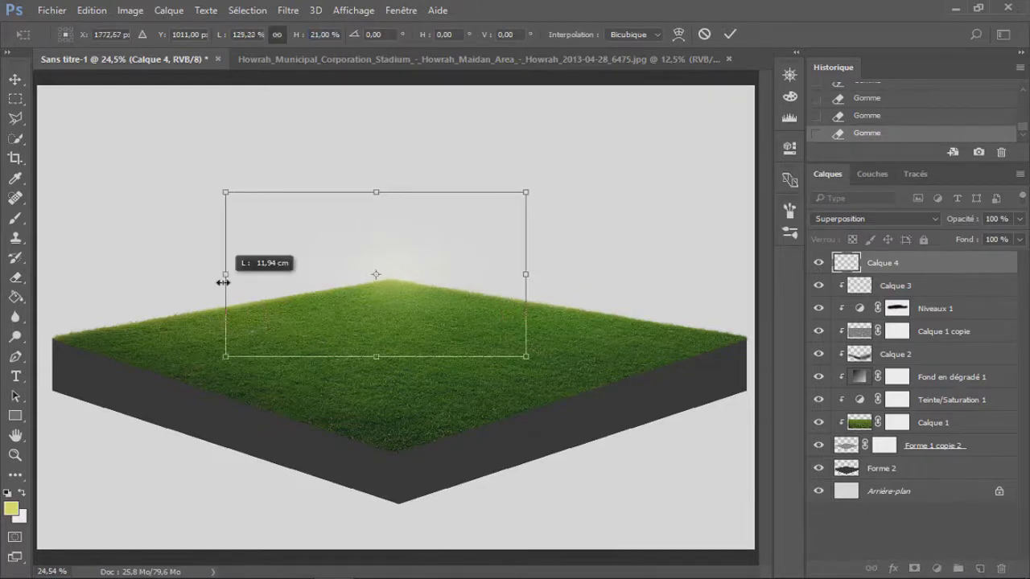
{"action": "key", "text": "Return"}
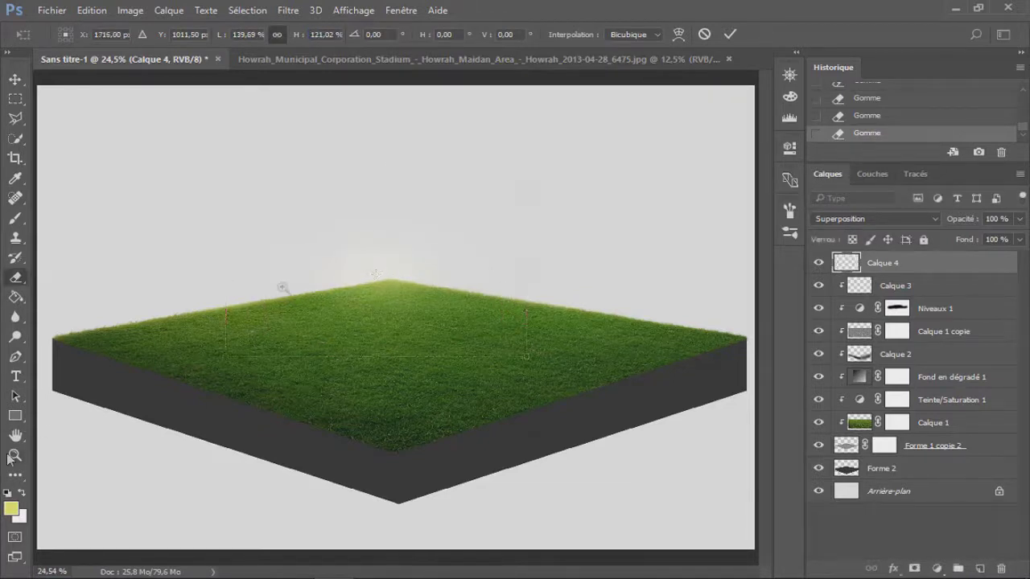
{"action": "key", "text": "z"}
{"action": "left_click", "coordinate": [971, 334]}
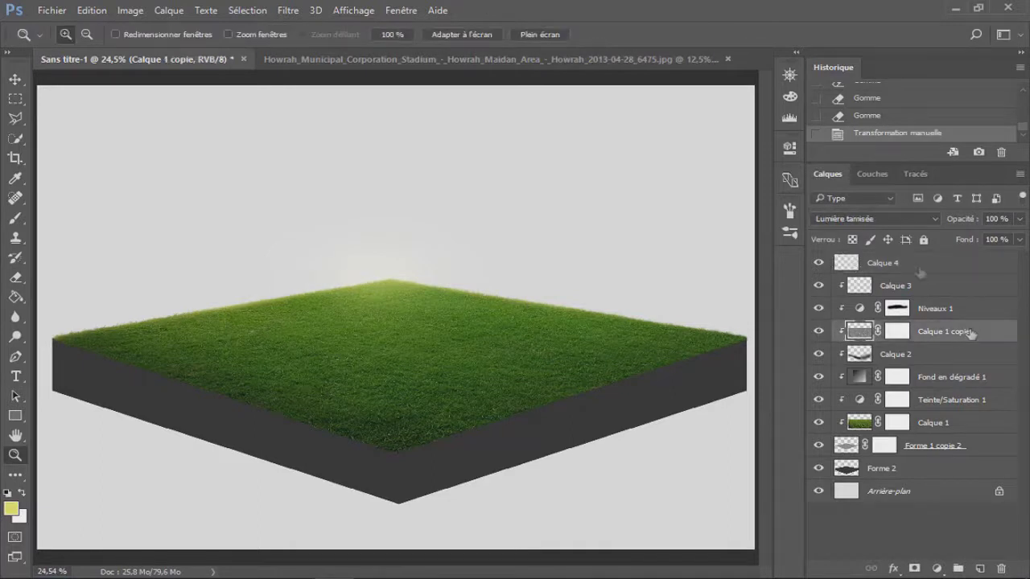
Set Calque 1 copie to Incrustation blending at 64% opacity.
{"action": "left_click", "coordinate": [883, 223]}
{"action": "left_click", "coordinate": [862, 371]}
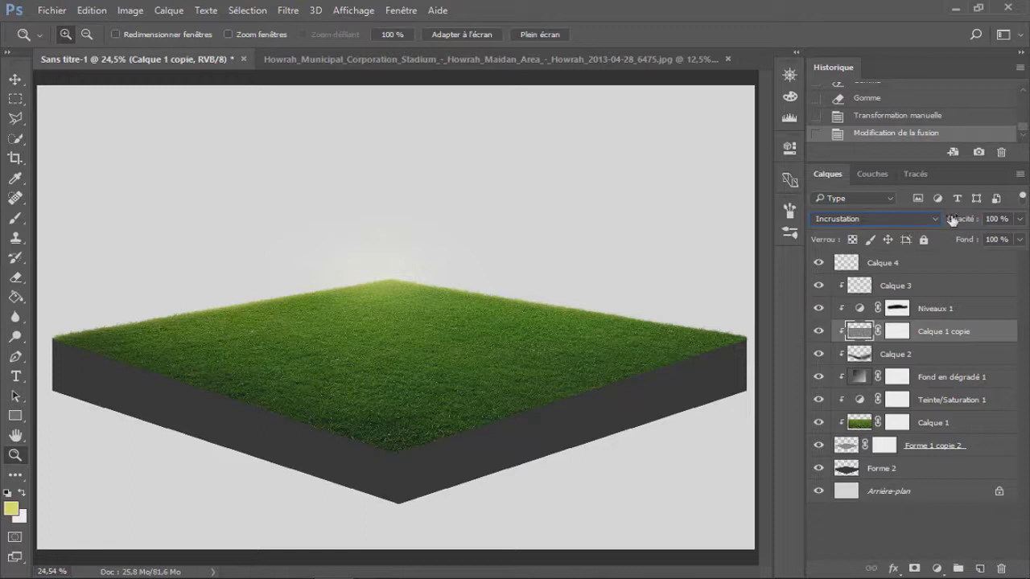
{"action": "left_click_drag", "start_coordinate": [924, 225], "coordinate": [922, 225]}
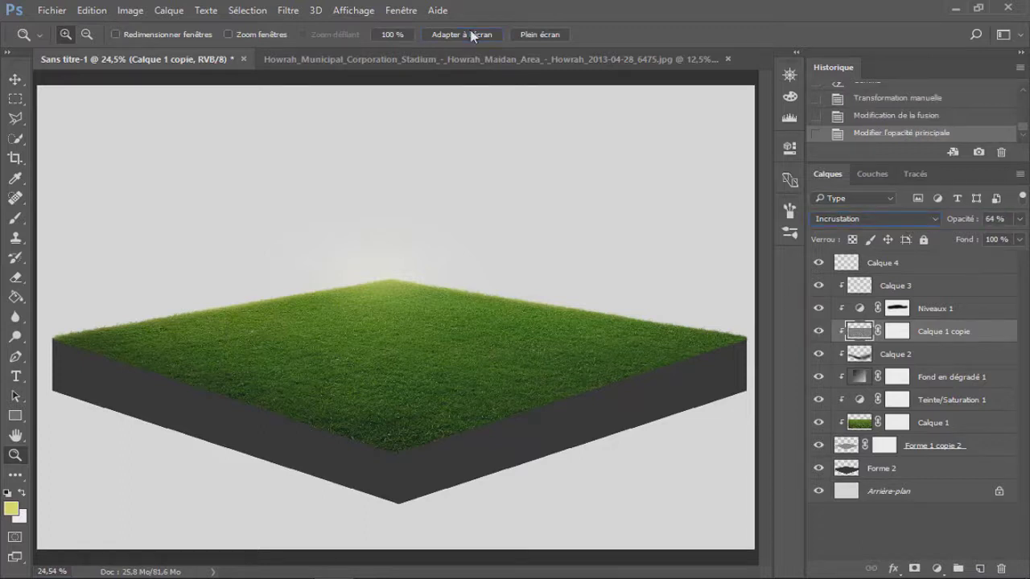
Fit the canvas to the window and bring up the Dollarphotoclub soil photo.
{"action": "left_click", "coordinate": [459, 202], "text": "alt"}
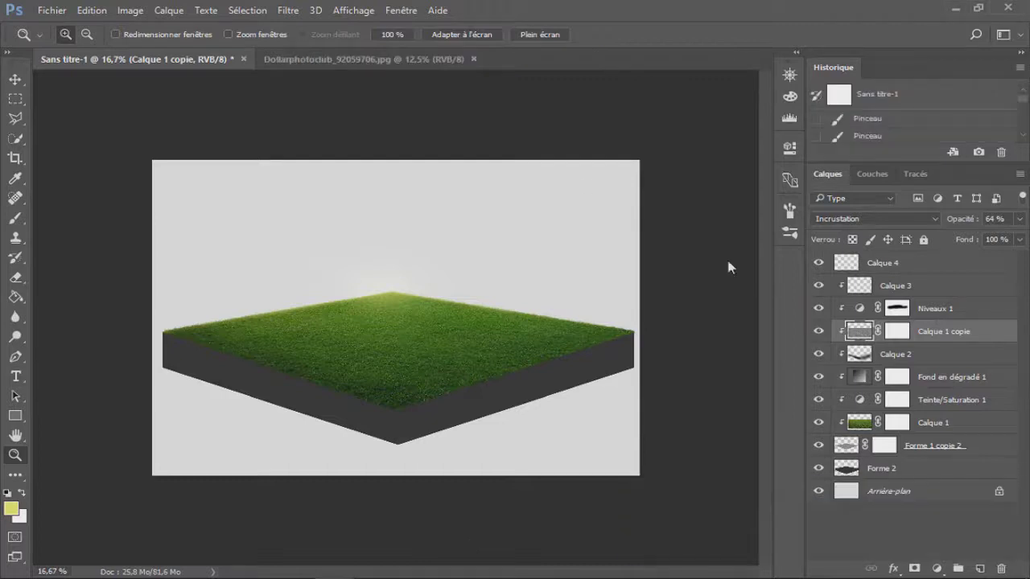
{"action": "key", "text": "v"}
{"action": "left_click", "coordinate": [386, 58]}
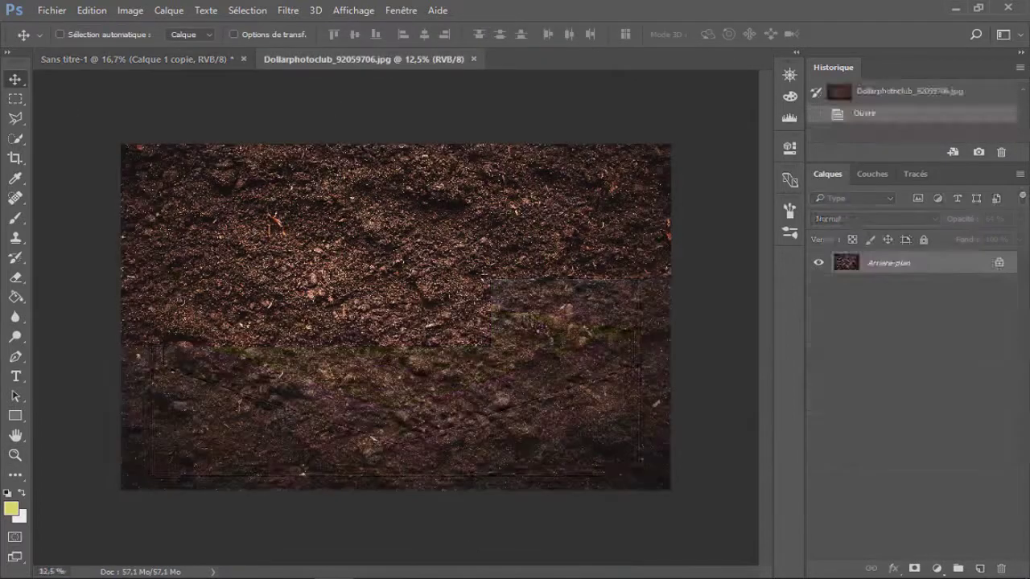
Bring the soil photo into Sans titre-1 below Forme 1 copie 2, scaled to 18%.
{"action": "left_click_drag", "start_coordinate": [186, 58], "coordinate": [376, 301]}
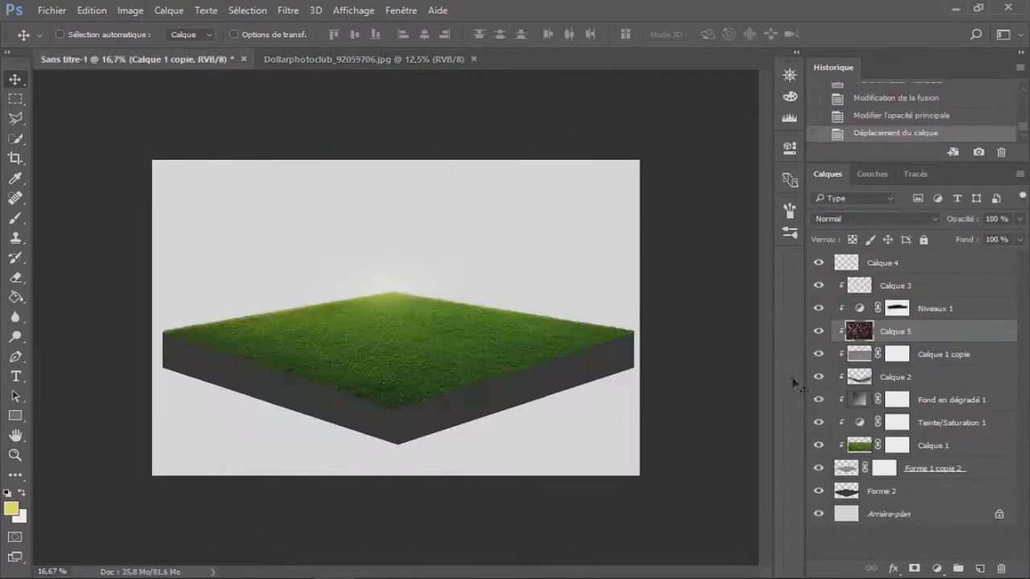
{"action": "left_click_drag", "start_coordinate": [903, 388], "coordinate": [939, 481]}
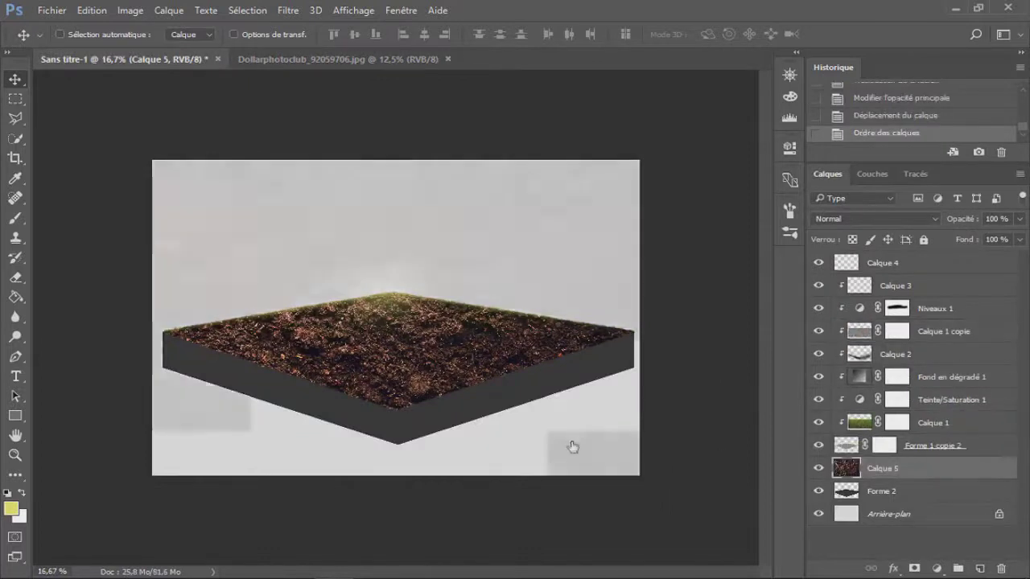
{"action": "key", "text": "ctrl+t"}
{"action": "left_click", "coordinate": [246, 35]}
{"action": "type", "text": "25"}
{"action": "key", "text": "Tab"}
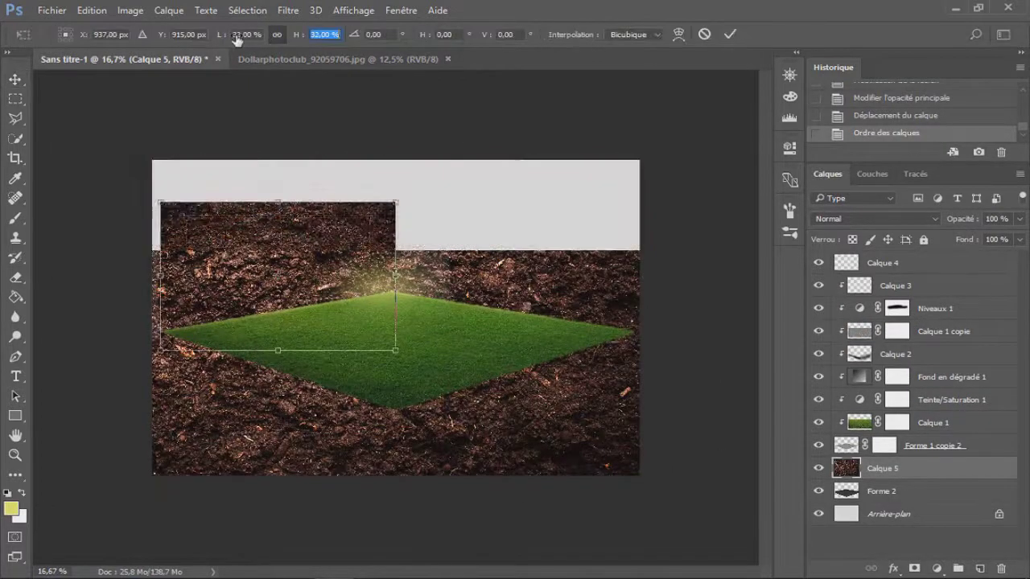
{"action": "type", "text": "18"}
{"action": "key", "text": "Return"}
Skew the soil texture onto the block's left face to follow its slope.
{"action": "mouse_move", "coordinate": [322, 336]}
{"action": "left_mouse_down"}
{"action": "mouse_move", "coordinate": [286, 384]}
{"action": "mouse_move", "coordinate": [287, 365]}
{"action": "mouse_move", "coordinate": [288, 412]}
{"action": "left_mouse_up"}
{"action": "right_click", "coordinate": [288, 365]}
{"action": "key", "text": "Escape"}
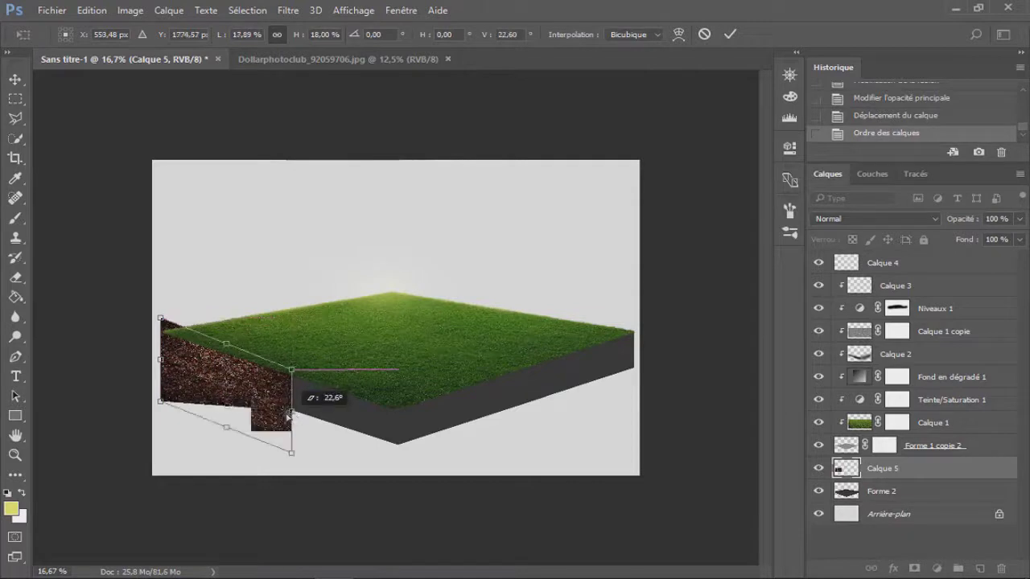
{"action": "left_click_drag", "start_coordinate": [288, 410], "coordinate": [394, 441]}
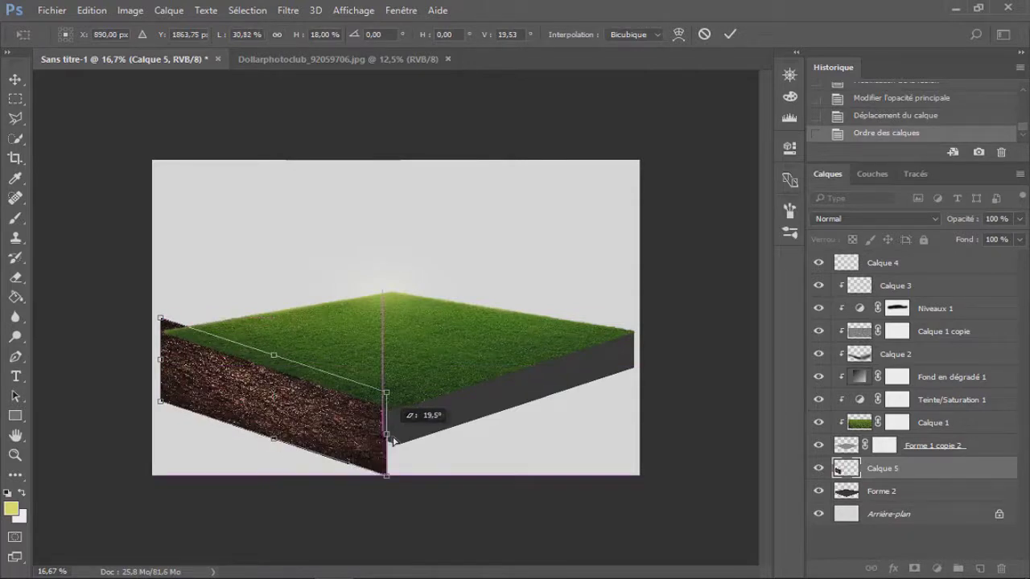
{"action": "left_click_drag", "start_coordinate": [394, 441], "coordinate": [403, 439]}
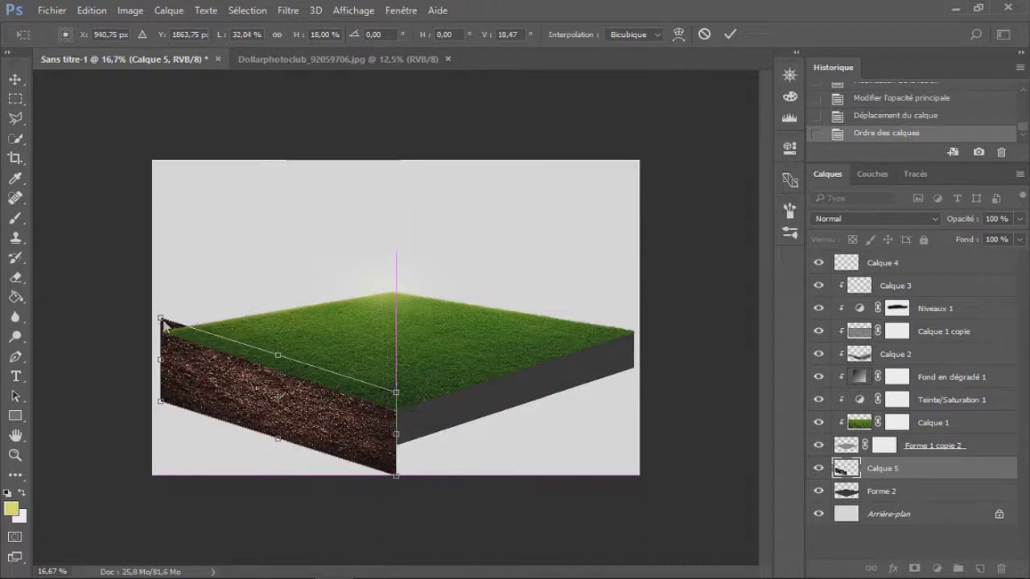
{"action": "left_click_drag", "start_coordinate": [163, 323], "coordinate": [163, 329]}
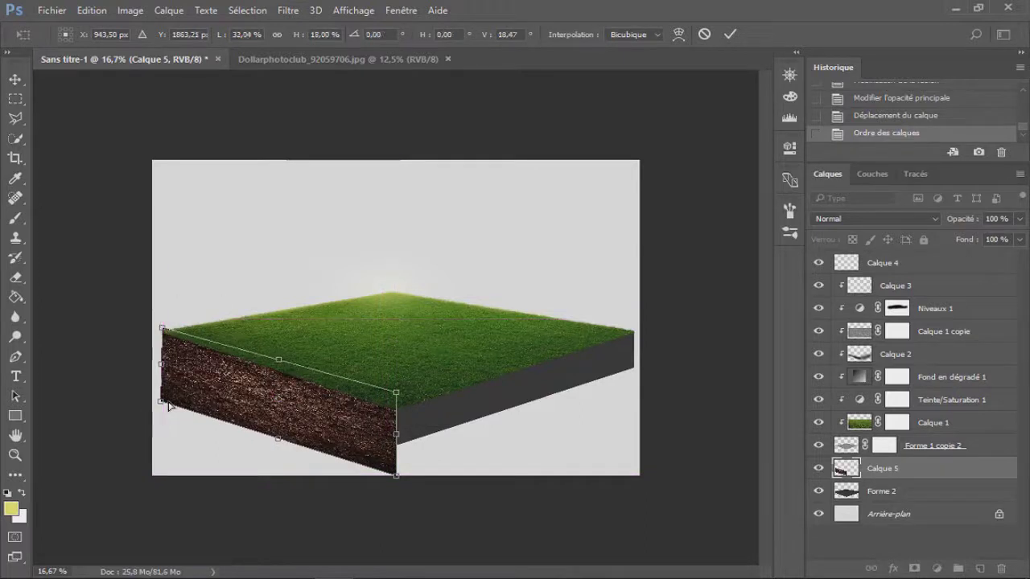
{"action": "left_click_drag", "start_coordinate": [162, 400], "coordinate": [164, 395]}
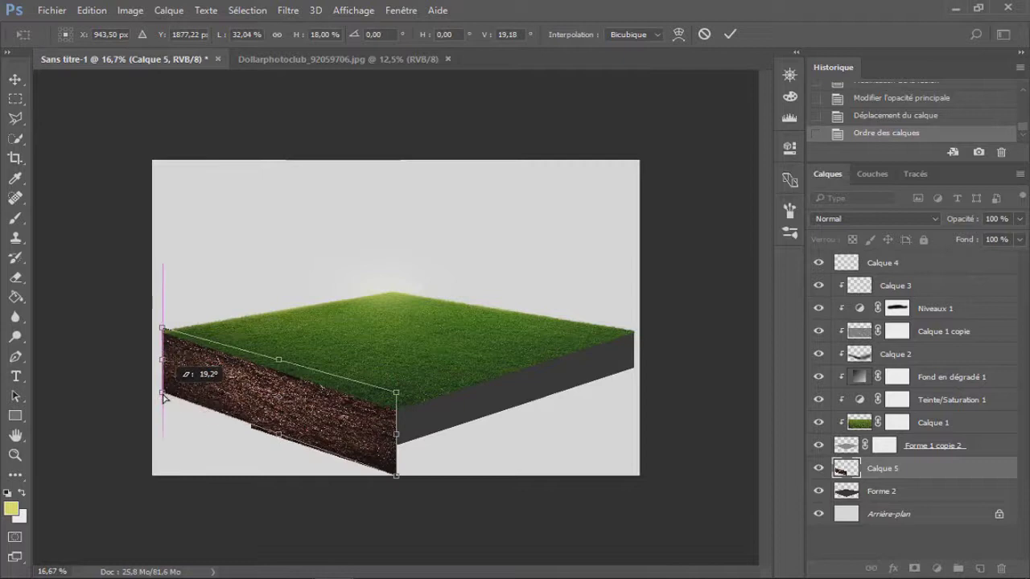
{"action": "key", "text": "Return"}
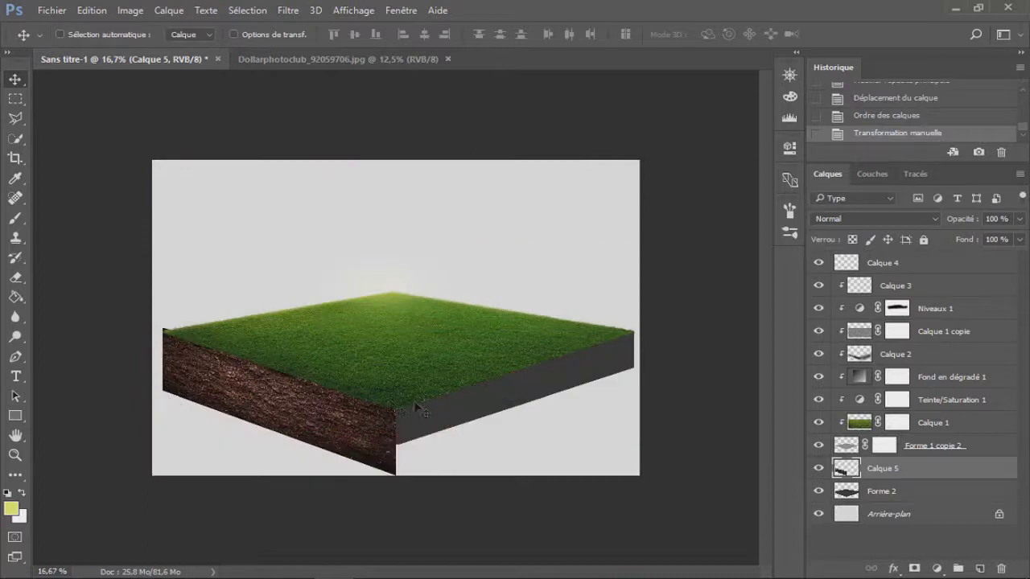
Clip soil layer Calque 5 to Forme 2 and return to the soil photo.
{"action": "left_click", "coordinate": [918, 474], "text": "alt"}
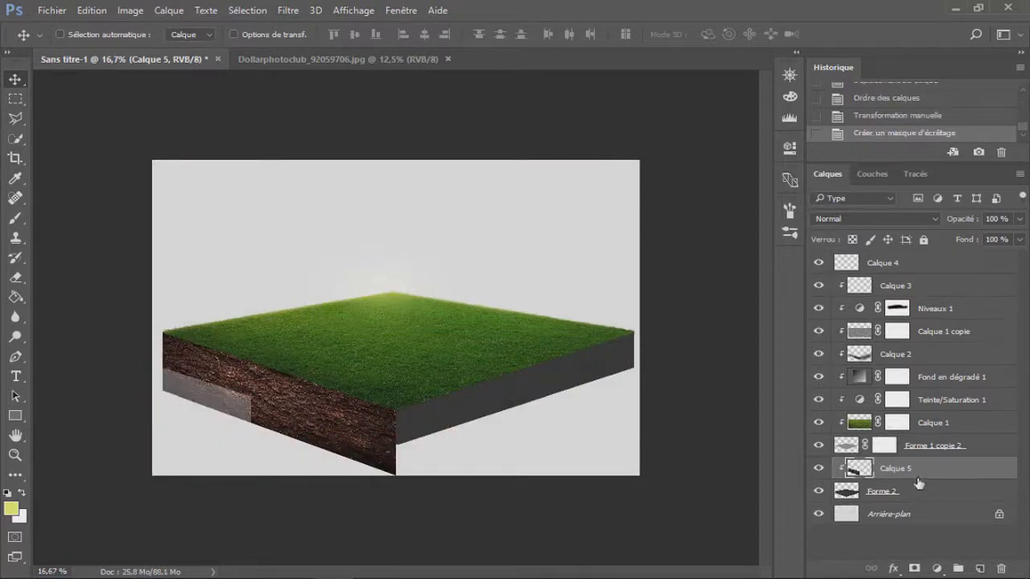
{"action": "key", "text": "ctrl"}
{"action": "left_click", "coordinate": [374, 67]}
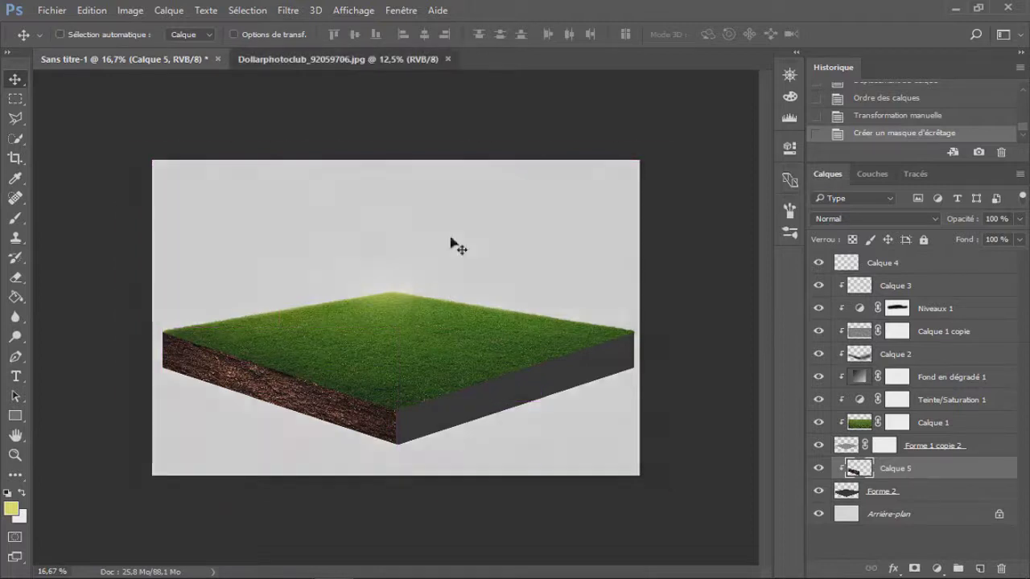
Bring another copy of the soil photo into the block document, scaled to 30%.
{"action": "left_click_drag", "start_coordinate": [453, 241], "coordinate": [161, 59]}
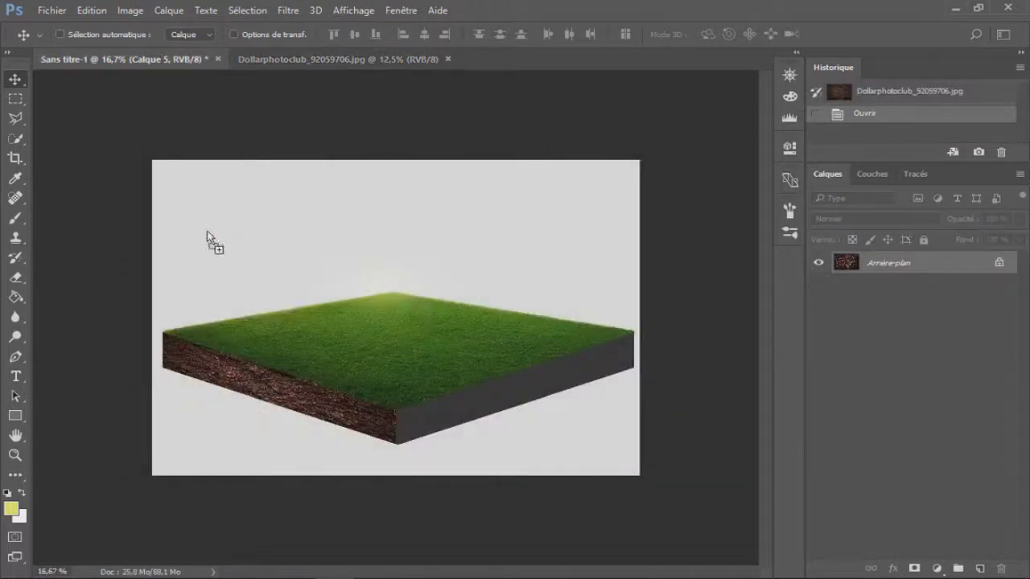
{"action": "left_click_drag", "start_coordinate": [161, 58], "coordinate": [355, 313]}
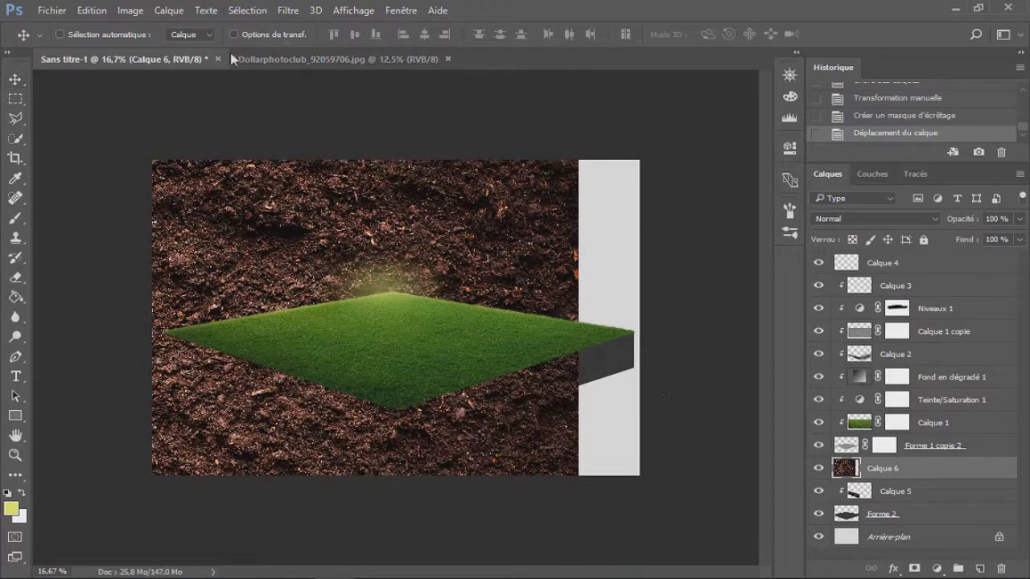
{"action": "key", "text": "ctrl+t"}
{"action": "left_click", "coordinate": [247, 35]}
{"action": "type", "text": "17"}
{"action": "key", "text": "Tab"}
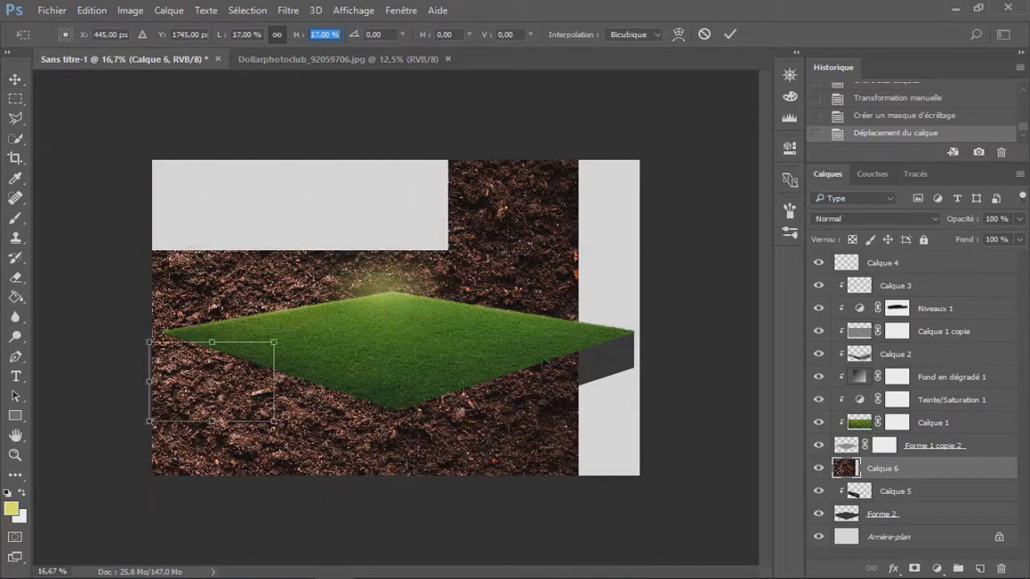
{"action": "left_click_drag", "start_coordinate": [212, 381], "coordinate": [493, 377]}
{"action": "left_click", "coordinate": [316, 35]}
{"action": "type", "text": "32"}
{"action": "key", "text": "Return"}
{"action": "type", "text": "30"}
{"action": "key", "text": "Return"}
Skew the soil patch to fit the block's slanted right face and clip it as Calque 6.
{"action": "left_click_drag", "start_coordinate": [480, 449], "coordinate": [491, 446]}
{"action": "left_click_drag", "start_coordinate": [551, 388], "coordinate": [558, 382]}
{"action": "right_click", "coordinate": [555, 381]}
{"action": "left_click", "coordinate": [624, 296]}
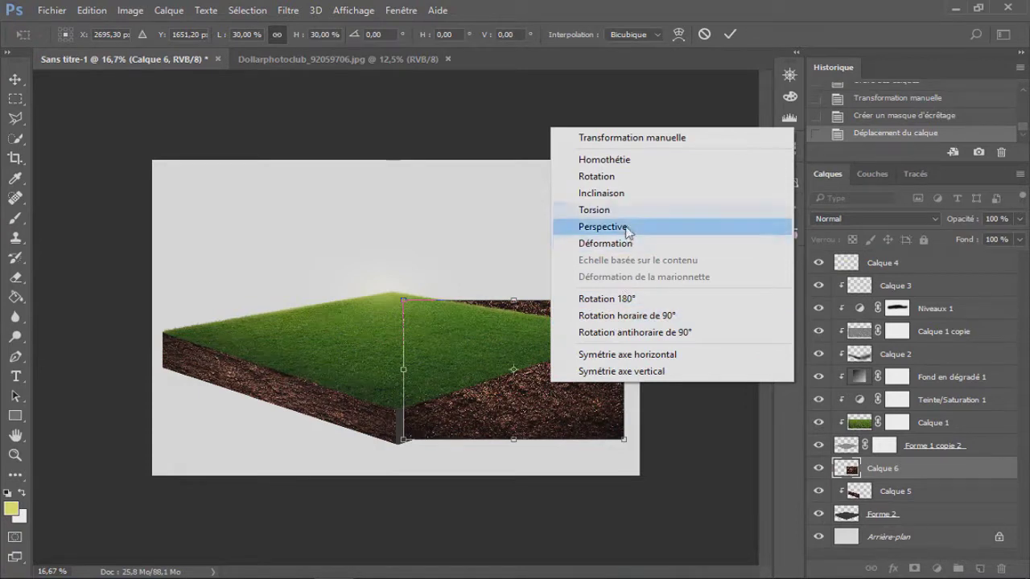
{"action": "left_click", "coordinate": [601, 193]}
{"action": "left_click_drag", "start_coordinate": [624, 317], "coordinate": [621, 242]}
{"action": "left_click_drag", "start_coordinate": [547, 339], "coordinate": [539, 350]}
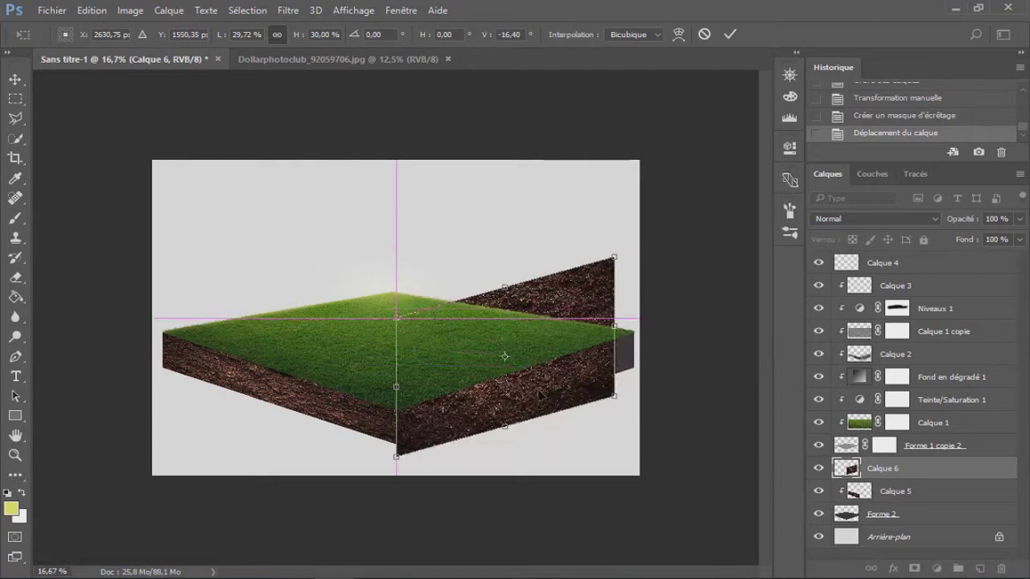
{"action": "left_click_drag", "start_coordinate": [614, 325], "coordinate": [657, 326]}
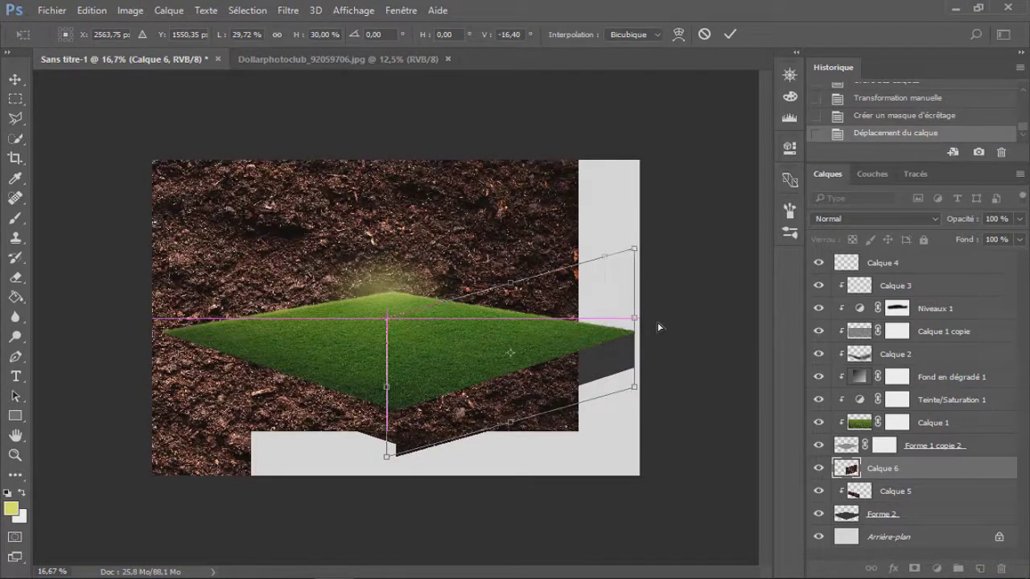
{"action": "left_click_drag", "start_coordinate": [657, 324], "coordinate": [654, 321]}
{"action": "left_click_drag", "start_coordinate": [518, 310], "coordinate": [523, 321]}
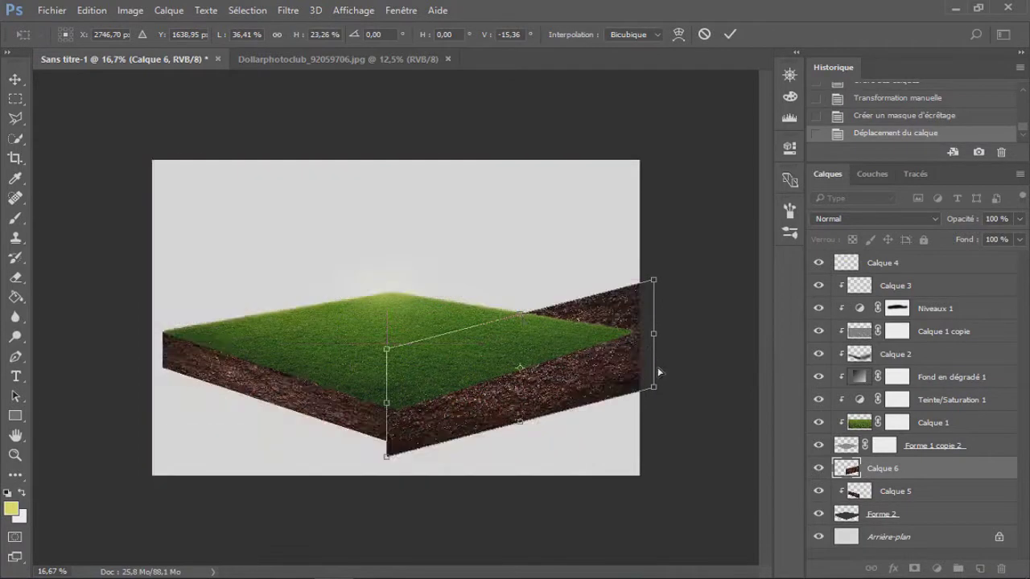
{"action": "left_click_drag", "start_coordinate": [654, 387], "coordinate": [682, 399]}
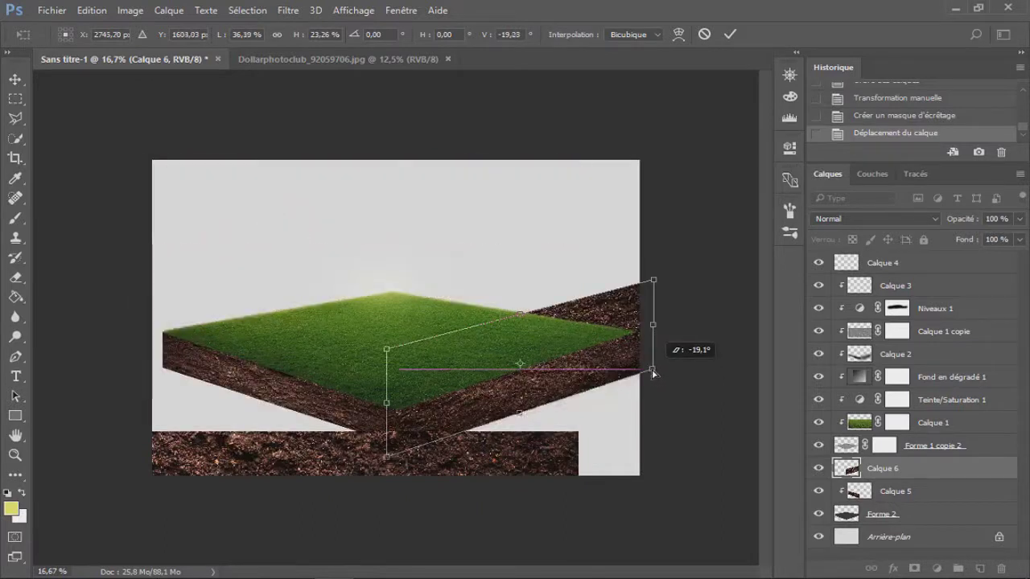
{"action": "key", "text": "Return"}
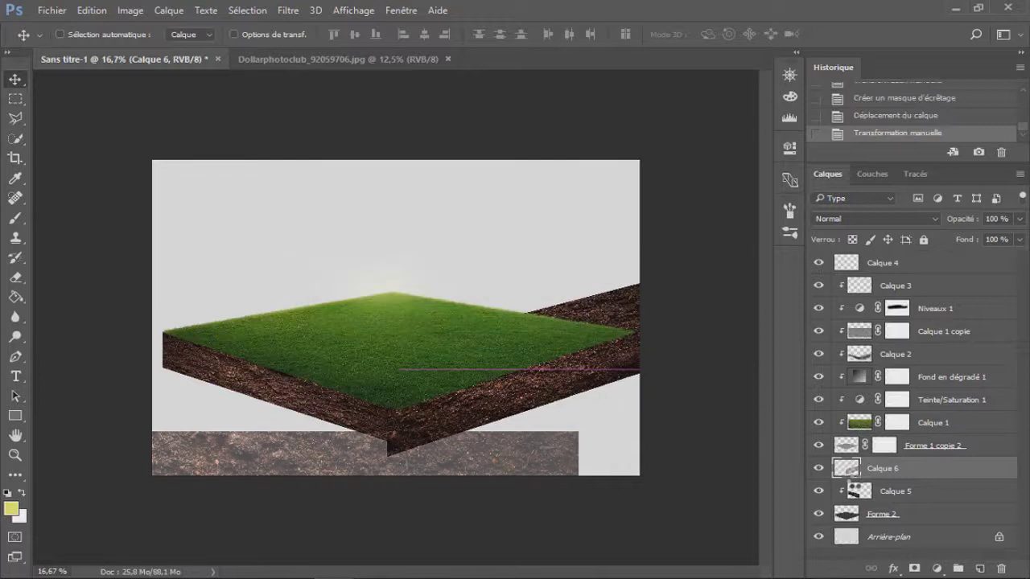
{"action": "left_click", "coordinate": [905, 474], "text": "alt"}
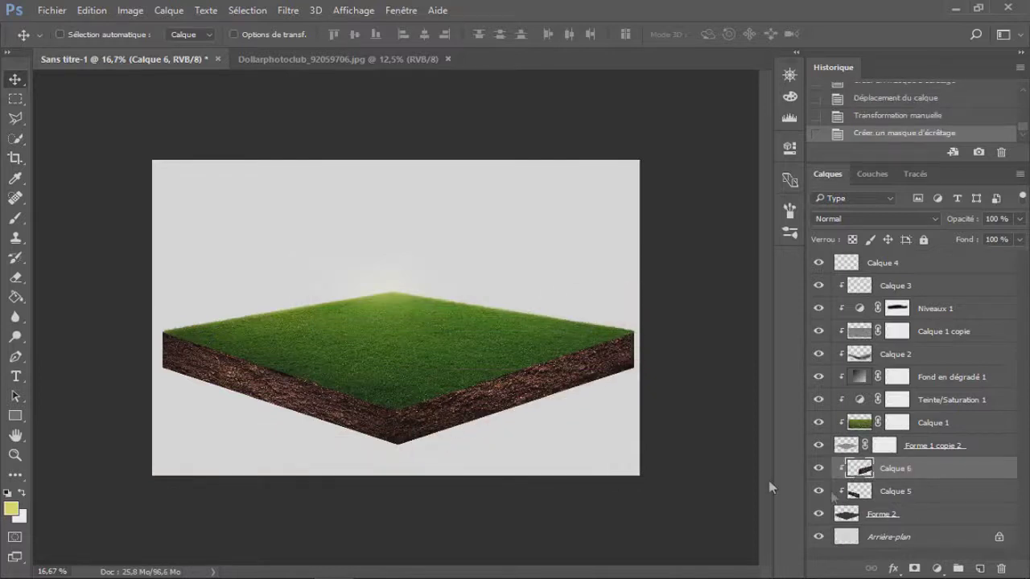
Move Calque 6 below Calque 5 and darken it with Levels: gamma 0.84, output white 160.
{"action": "left_click_drag", "start_coordinate": [903, 499], "coordinate": [902, 501]}
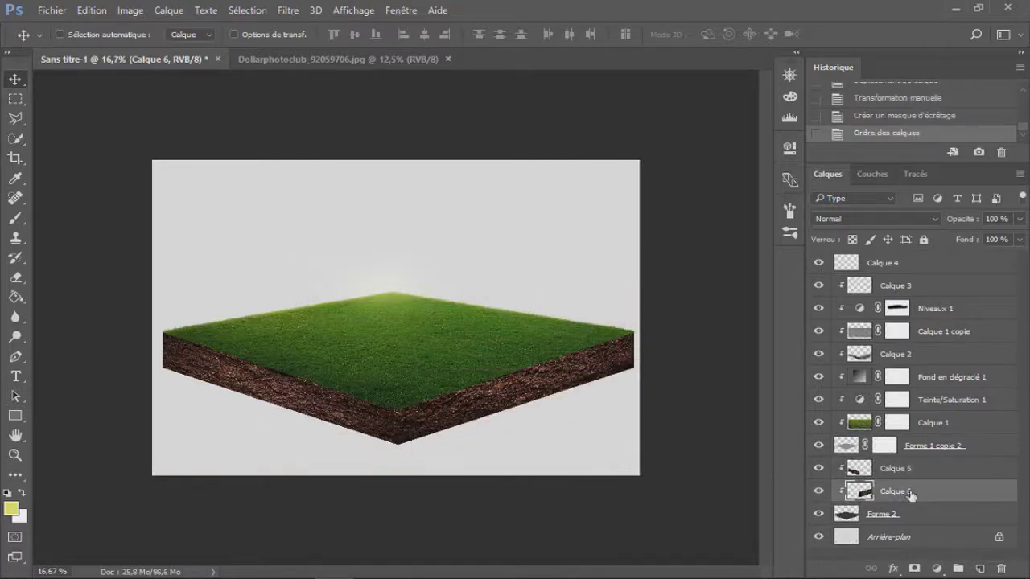
{"action": "left_click", "coordinate": [23, 305]}
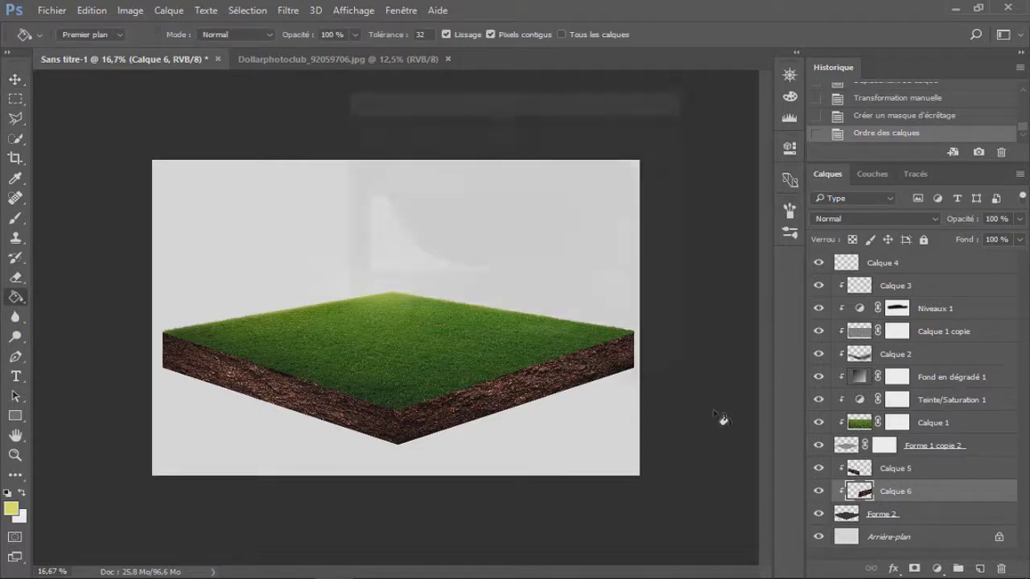
{"action": "key", "text": "ctrl+l"}
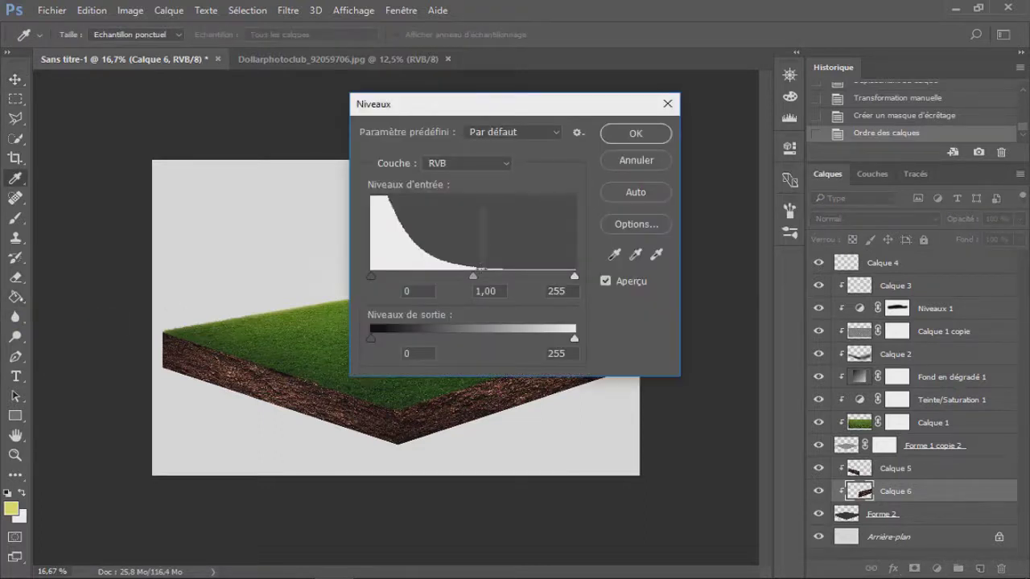
{"action": "left_click", "coordinate": [487, 277]}
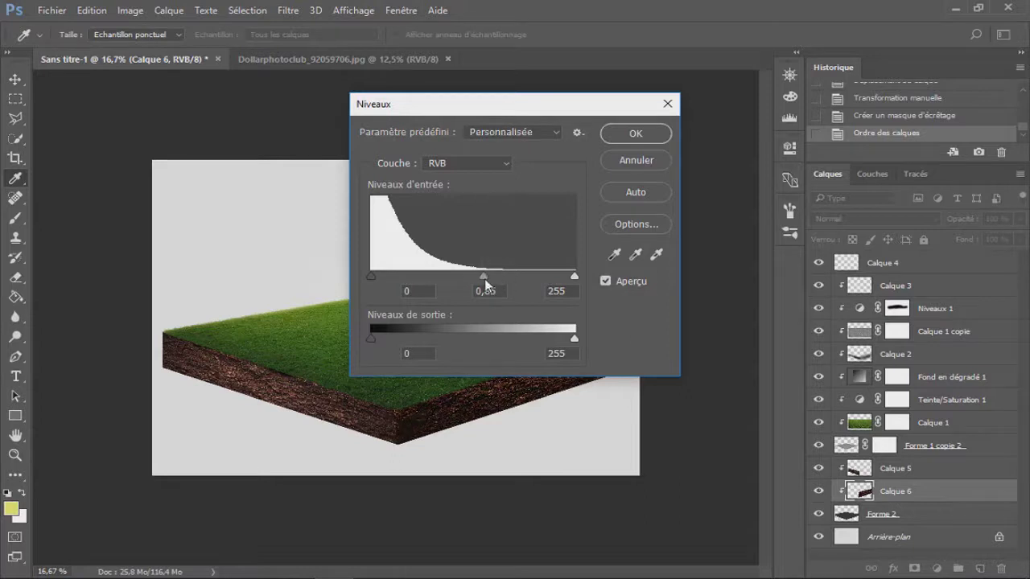
{"action": "mouse_move", "coordinate": [545, 110]}
{"action": "left_mouse_down"}
{"action": "mouse_move", "coordinate": [750, 107]}
{"action": "mouse_move", "coordinate": [738, 109]}
{"action": "left_mouse_up"}
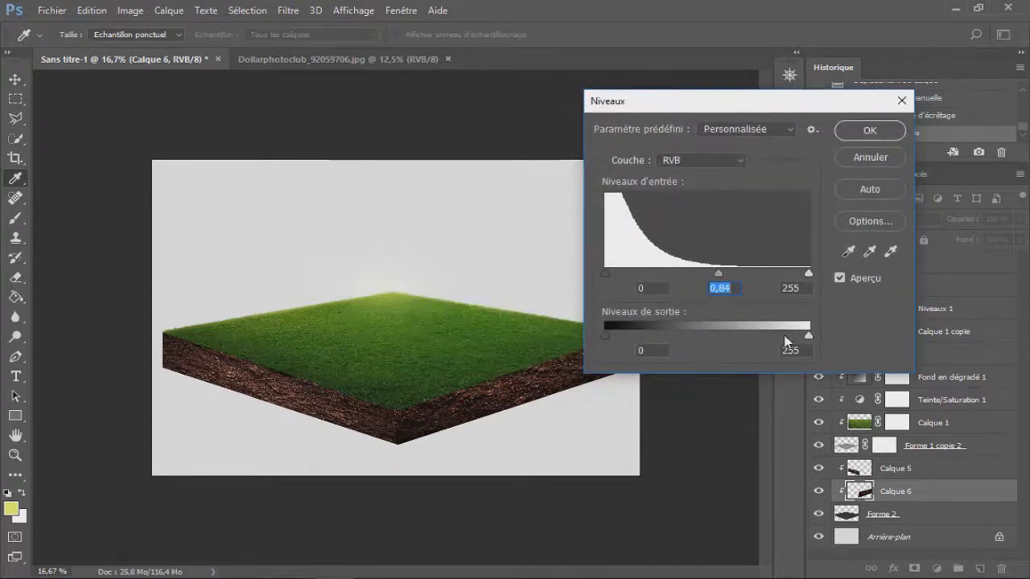
{"action": "left_click", "coordinate": [747, 336]}
{"action": "left_click_drag", "start_coordinate": [747, 336], "coordinate": [723, 342]}
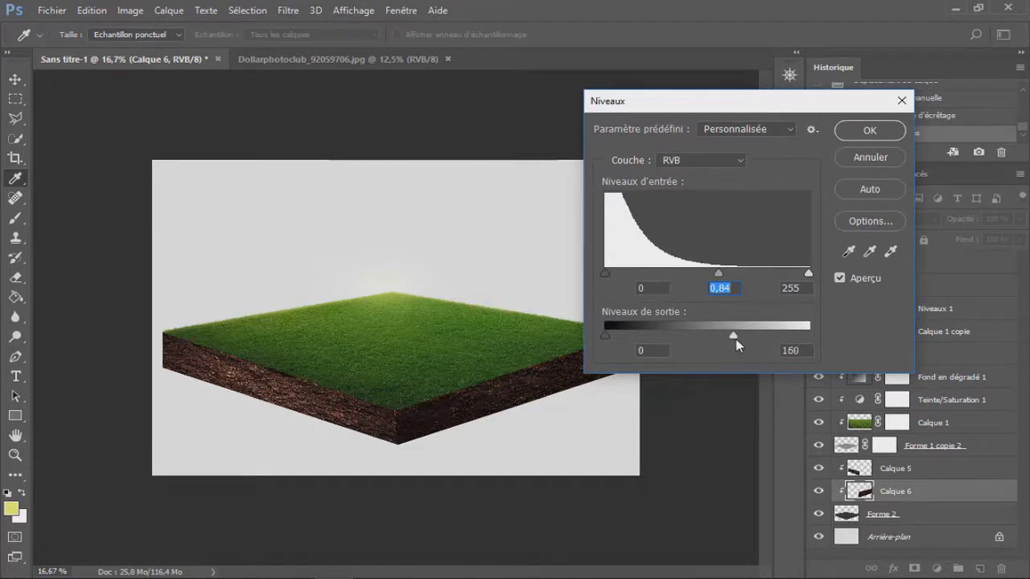
{"action": "key", "text": "Return"}
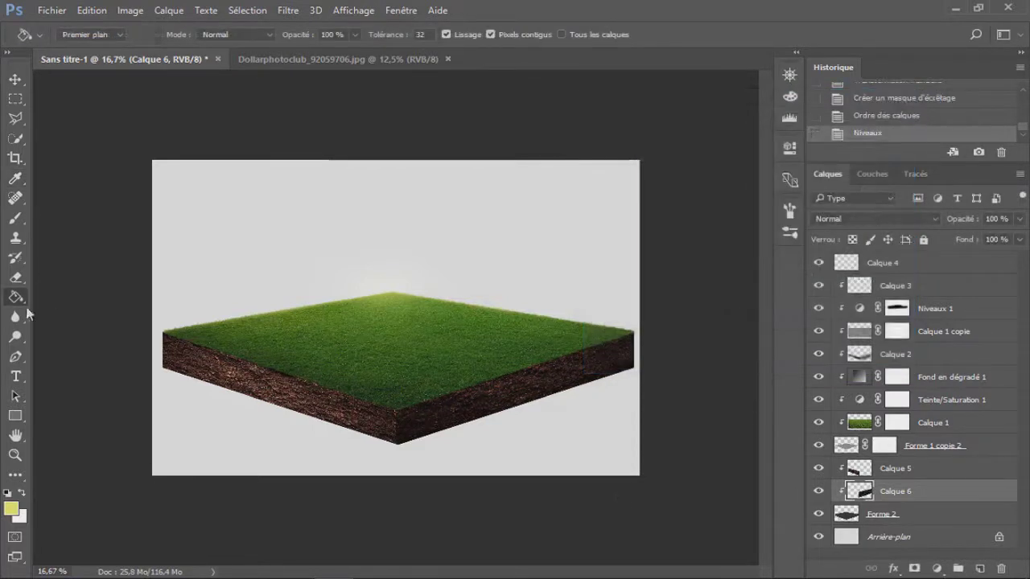
{"action": "left_click", "coordinate": [885, 468]}
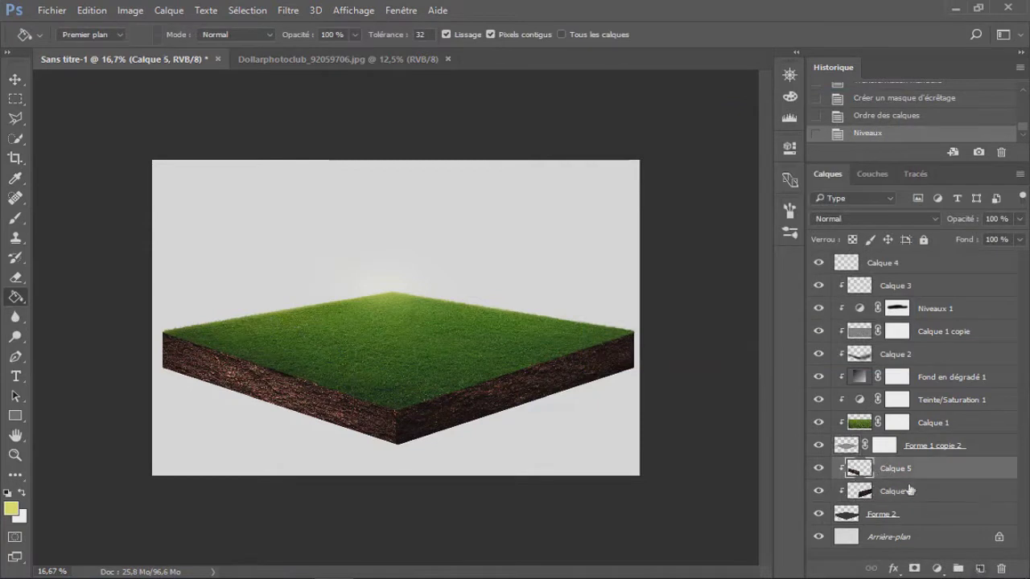
Add a new layer clipped to the left soil face and load that face's selection.
{"action": "left_click", "coordinate": [979, 569]}
{"action": "key", "text": "ctrl+alt+g"}
{"action": "key", "text": "ctrl+shift+d"}
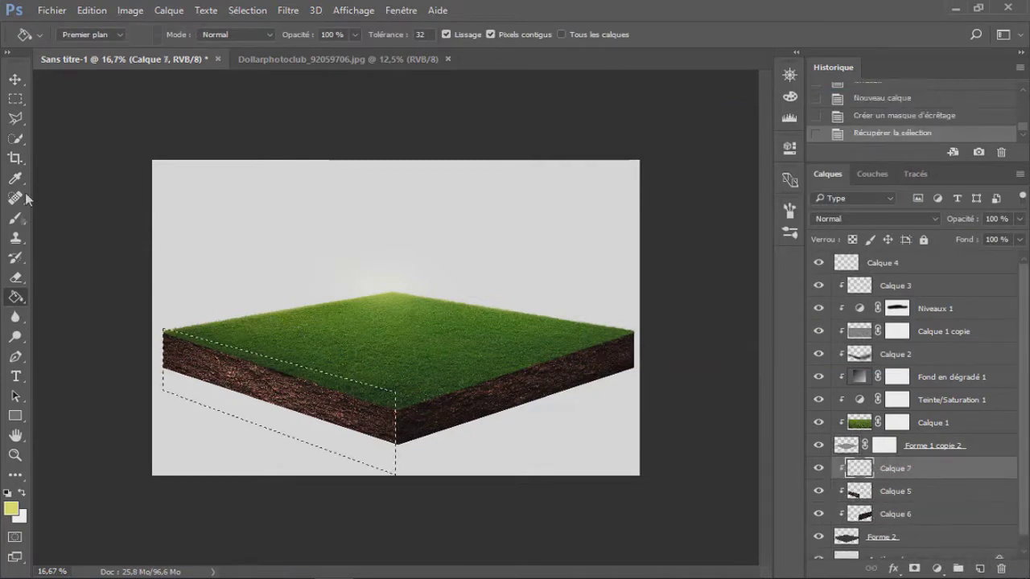
Paint a warm peach highlight on the left face's front end with a 421 px brush.
{"action": "left_click", "coordinate": [22, 219]}
{"action": "left_click", "coordinate": [409, 392], "text": "alt"}
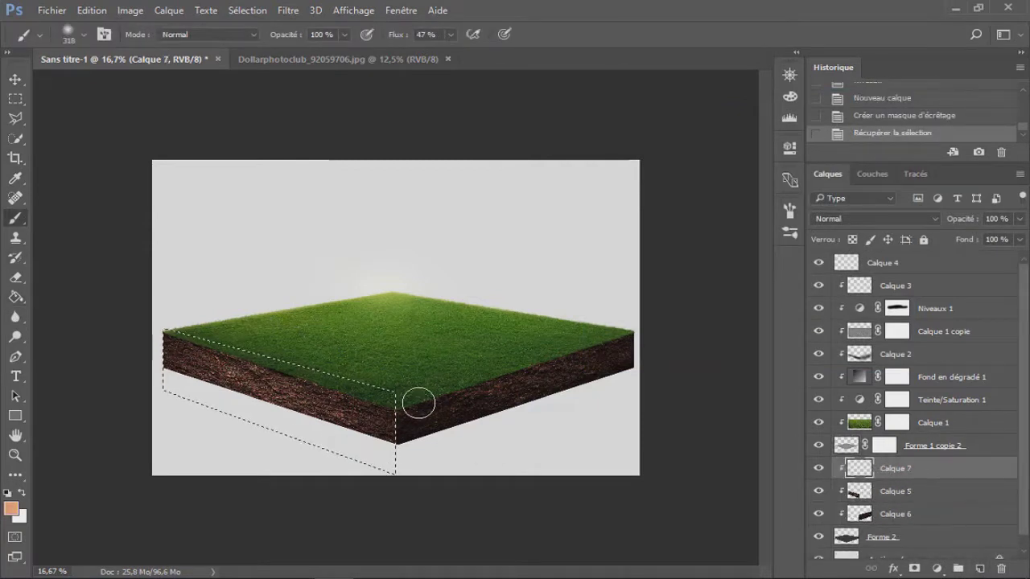
{"action": "right_click", "coordinate": [418, 403]}
{"action": "left_click_drag", "start_coordinate": [596, 394], "coordinate": [602, 388]}
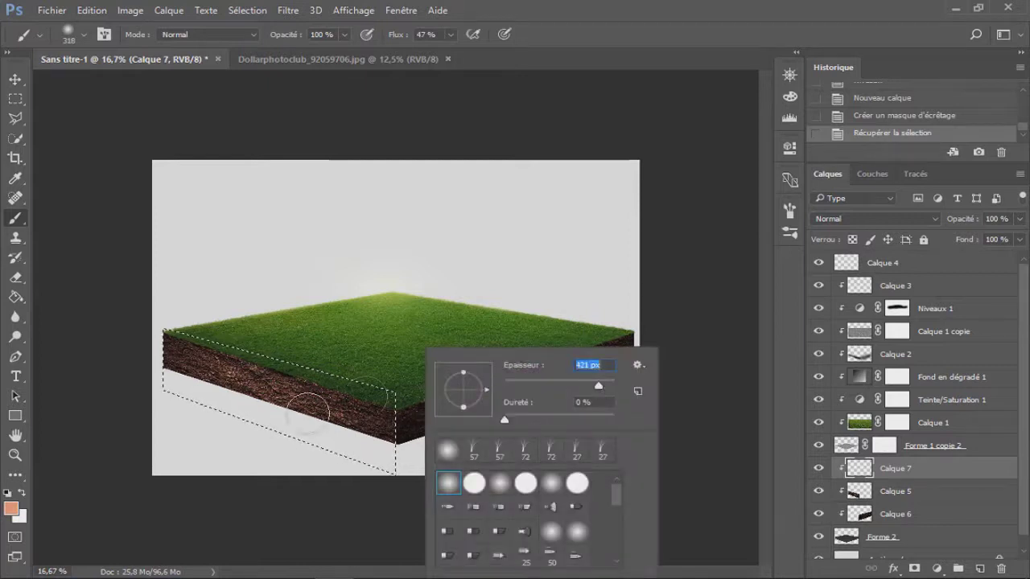
{"action": "key", "text": "Return"}
{"action": "left_click_drag", "start_coordinate": [428, 455], "coordinate": [386, 471]}
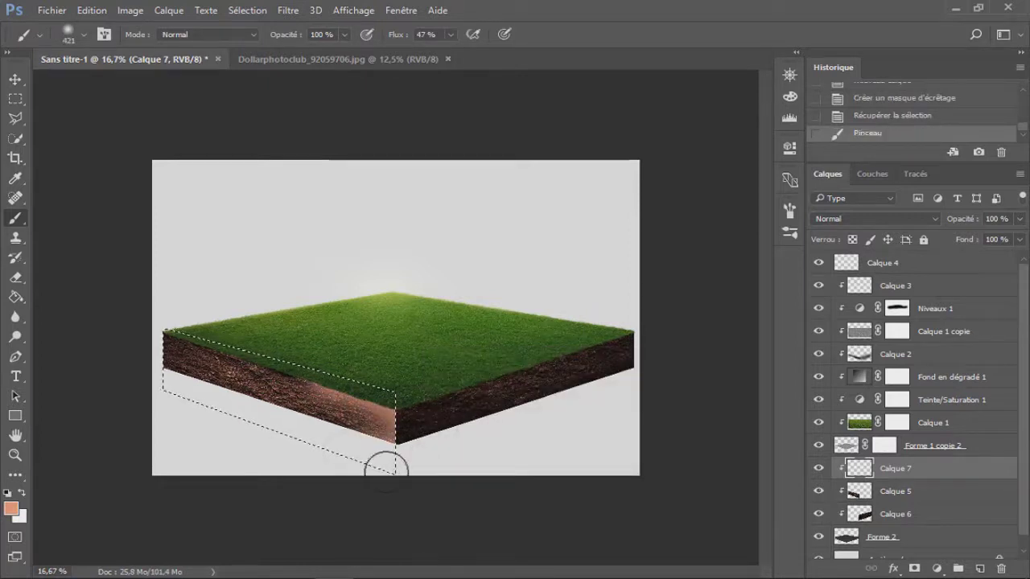
{"action": "left_click_drag", "start_coordinate": [285, 333], "coordinate": [362, 414]}
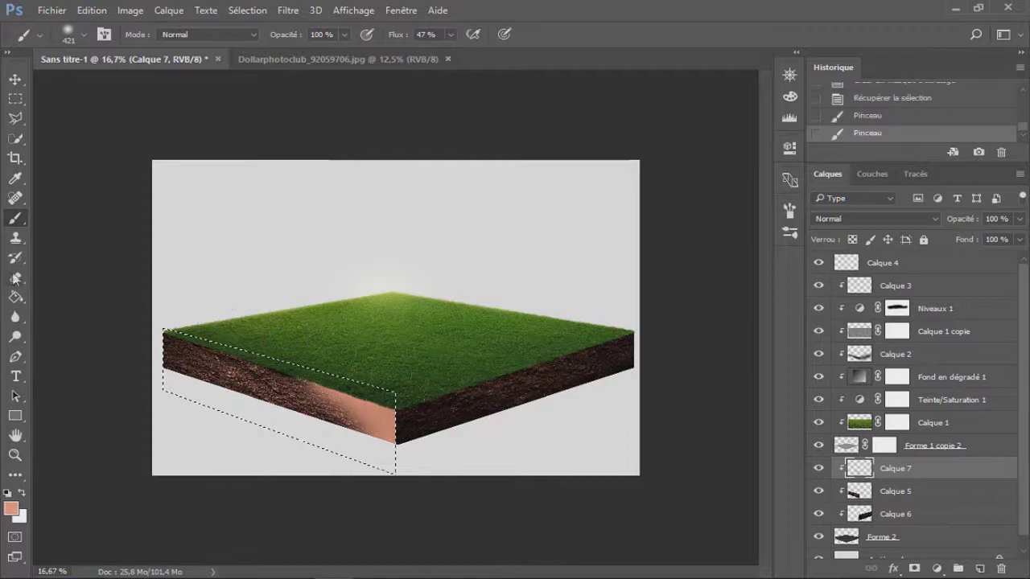
Erase parts of the peach highlight to soften it.
{"action": "key", "text": "e"}
{"action": "right_click", "coordinate": [511, 394]}
{"action": "key", "text": "Escape"}
{"action": "left_click_drag", "start_coordinate": [336, 38], "coordinate": [270, 45]}
{"action": "mouse_move", "coordinate": [378, 403]}
{"action": "left_mouse_down"}
{"action": "mouse_move", "coordinate": [401, 445]}
{"action": "mouse_move", "coordinate": [379, 448]}
{"action": "mouse_move", "coordinate": [345, 413]}
{"action": "left_mouse_up"}
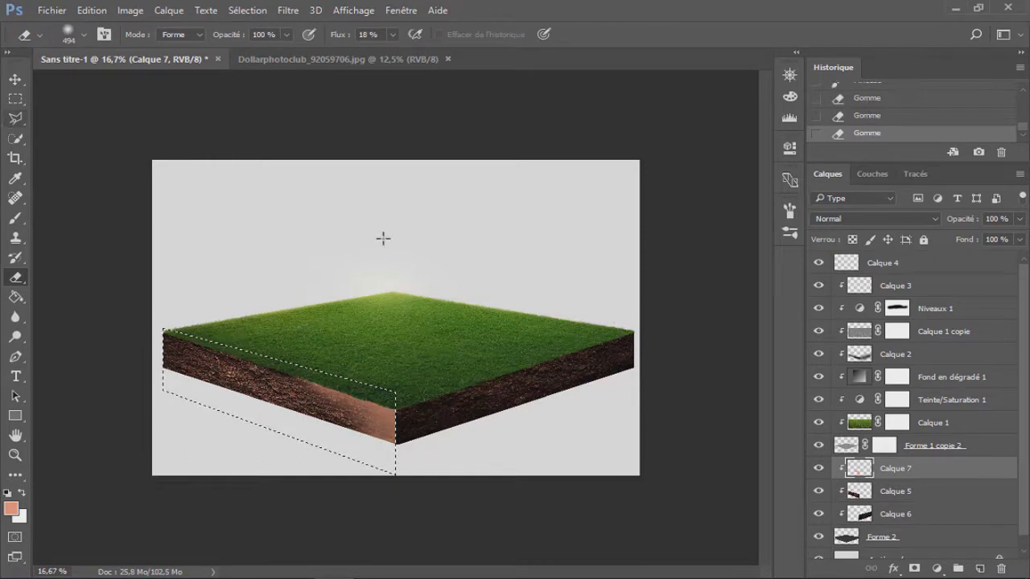
Deselect and blend the highlight layer Calque 7 in Superposition at 16% opacity.
{"action": "key", "text": "m"}
{"action": "key", "text": "ctrl+d"}
{"action": "left_click", "coordinate": [875, 218]}
{"action": "left_click", "coordinate": [851, 330]}
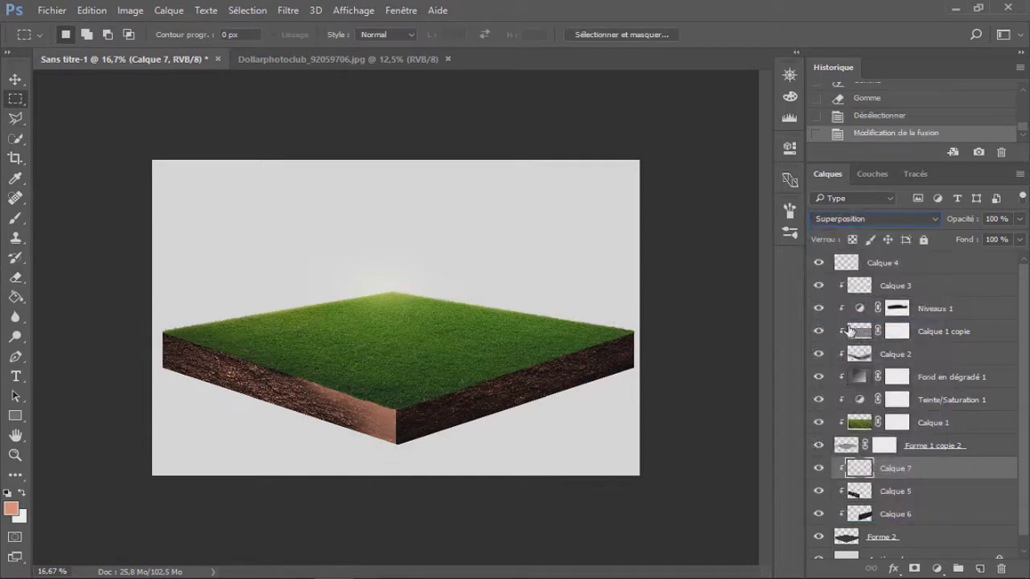
{"action": "left_click_drag", "start_coordinate": [961, 218], "coordinate": [888, 230]}
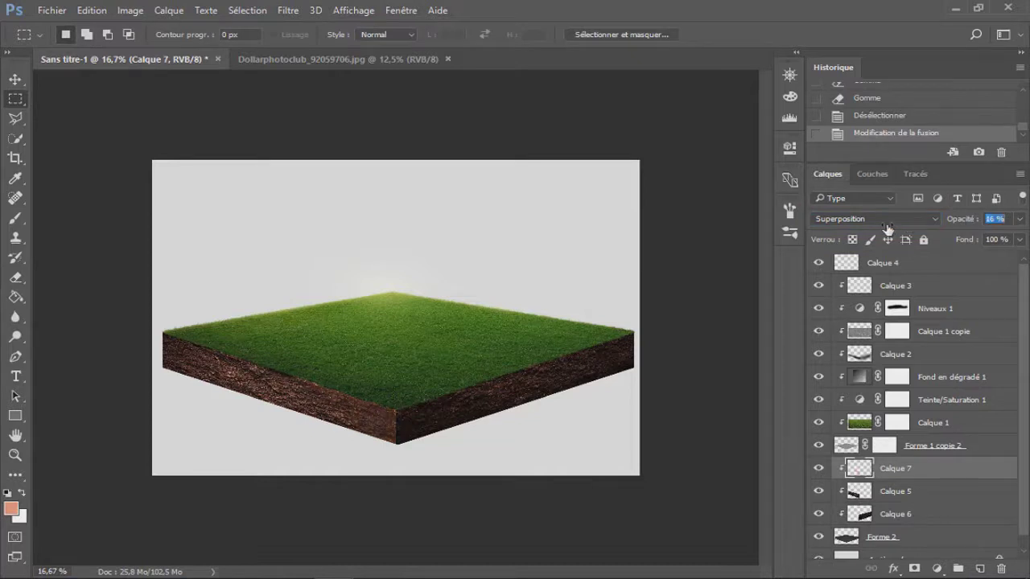
{"action": "left_click", "coordinate": [917, 538]}
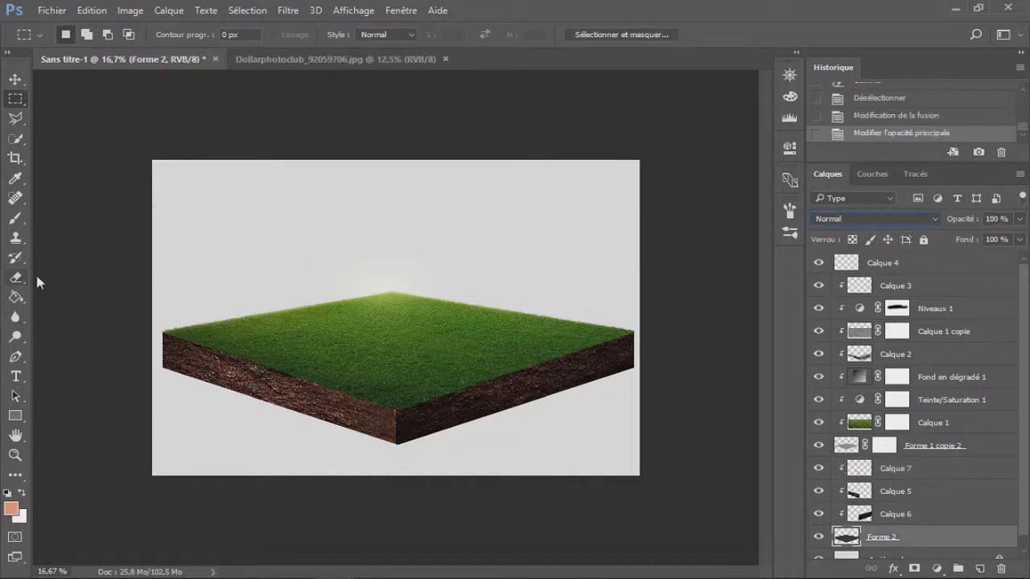
Choose the 63 px textured eraser brush and zoom in on the block's right side.
{"action": "left_click", "coordinate": [16, 276]}
{"action": "right_click", "coordinate": [245, 261]}
{"action": "scroll", "coordinate": [444, 451], "scroll_direction": "down", "scroll_amount": 5}
{"action": "left_click", "coordinate": [378, 445]}
{"action": "key", "text": "Return"}
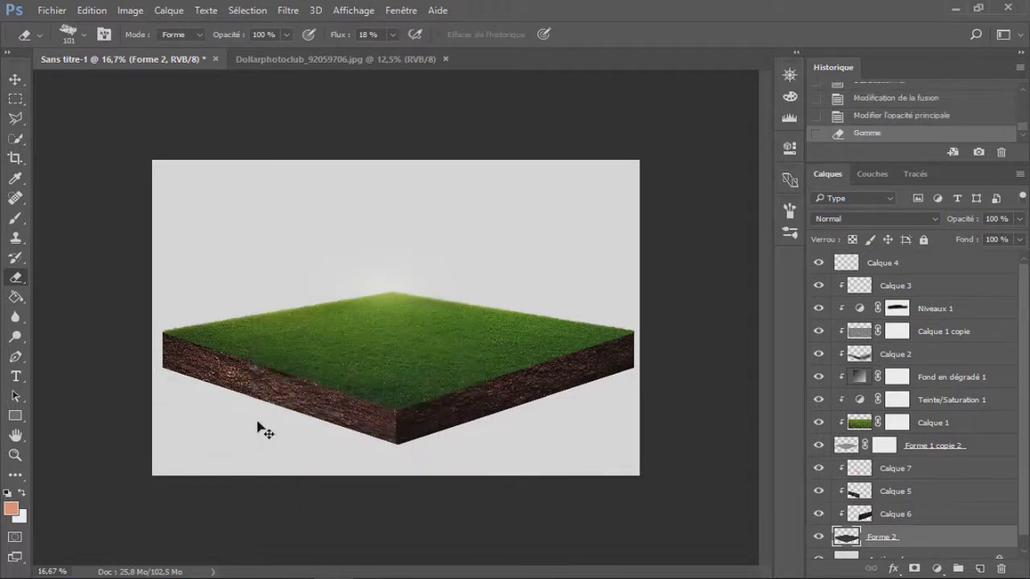
{"action": "left_click", "coordinate": [14, 455]}
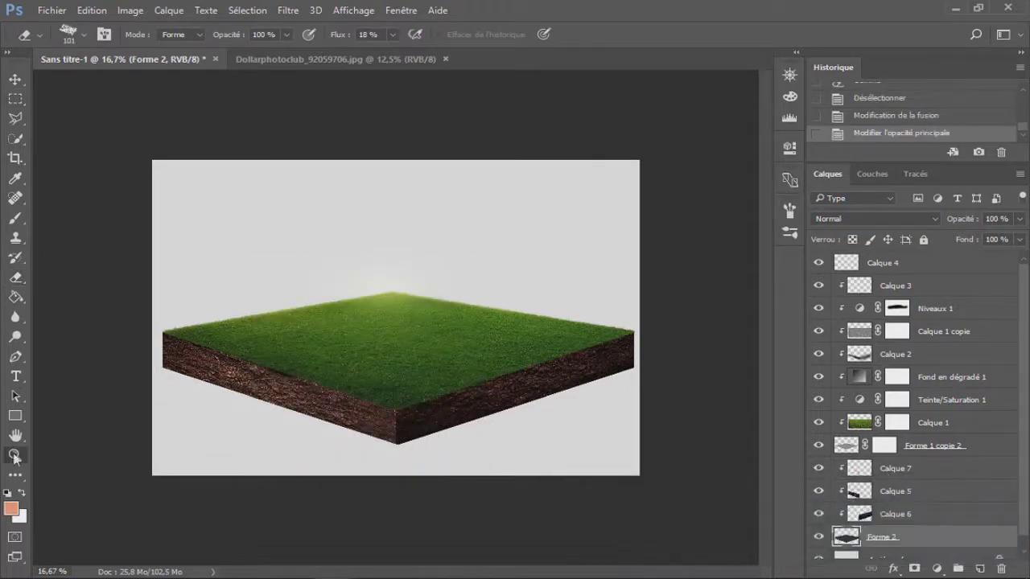
{"action": "left_click", "coordinate": [626, 383]}
Lasso a ragged strip along the right soil face's bottom edge on Forme 2 and delete it.
{"action": "left_click", "coordinate": [16, 117]}
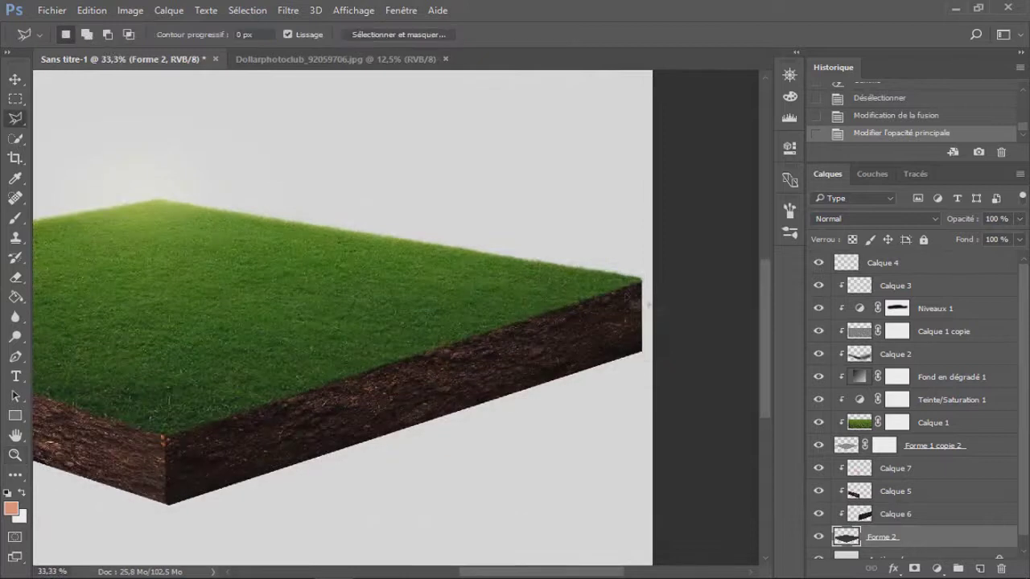
{"action": "right_click", "coordinate": [16, 117]}
{"action": "left_click", "coordinate": [80, 113]}
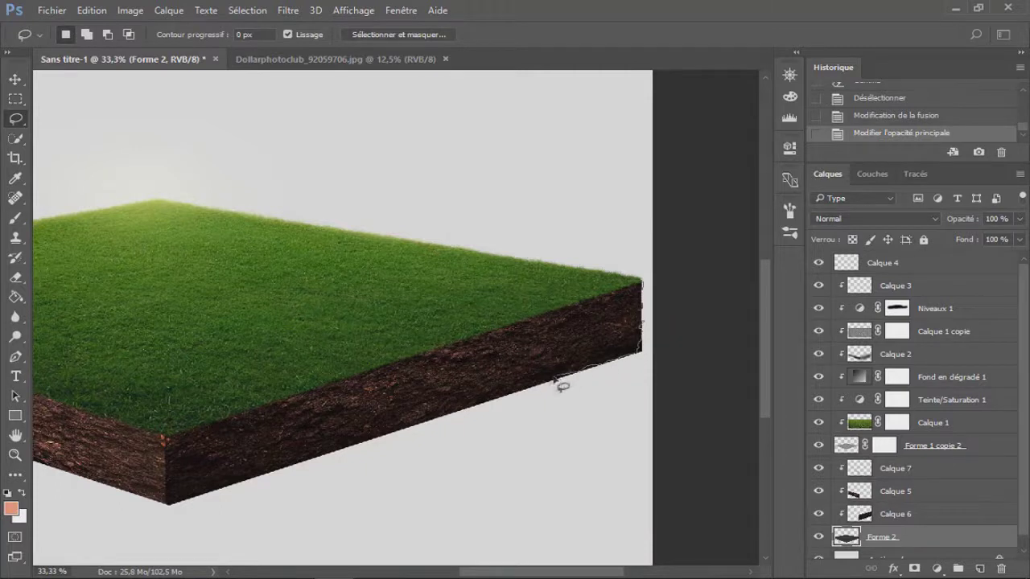
{"action": "left_click_drag", "start_coordinate": [475, 418], "coordinate": [654, 277]}
{"action": "key", "text": "Delete"}
{"action": "key", "text": "ctrl+d"}
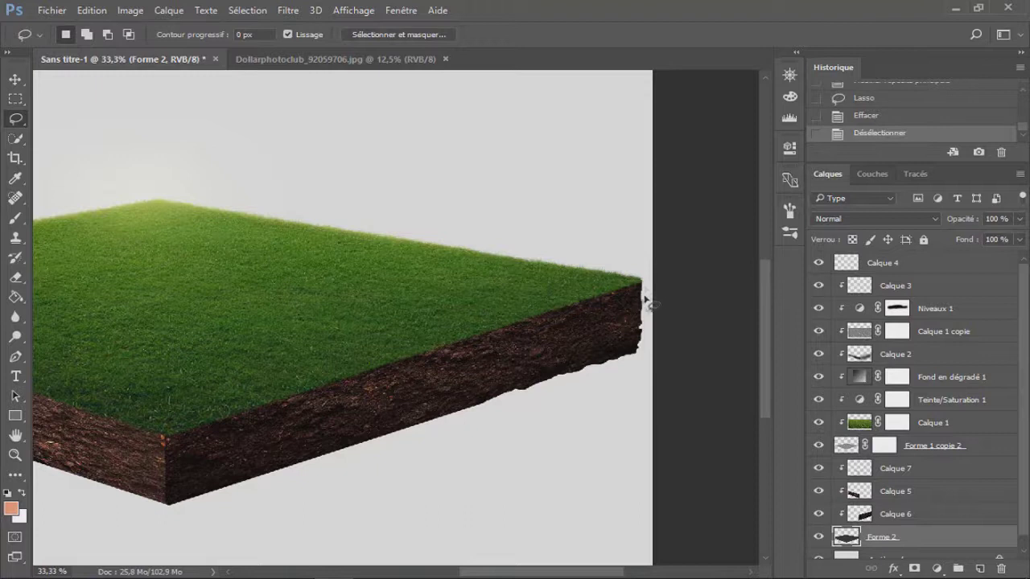
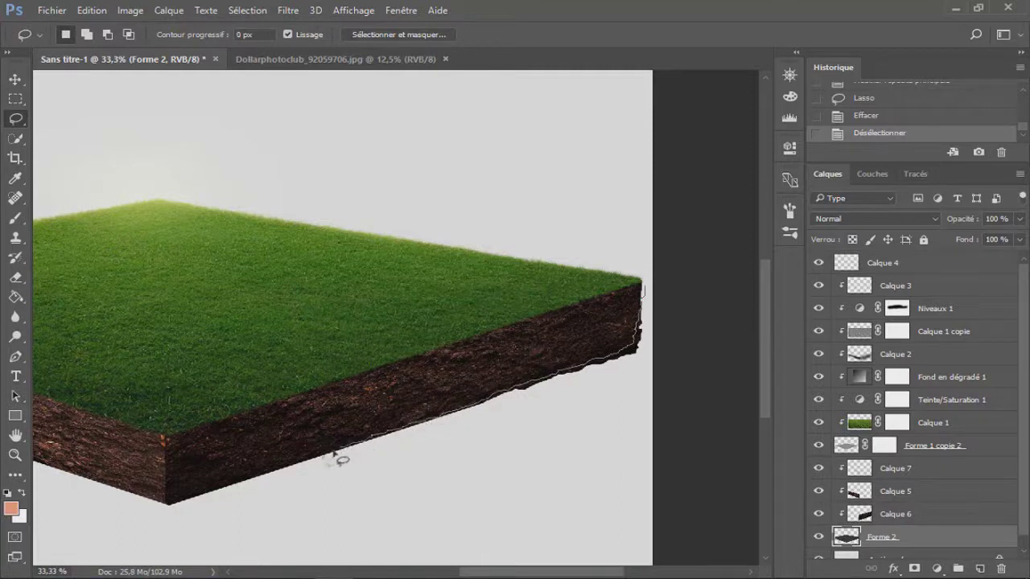
Lasso and erase the stray pixels fringing the soil block's bottom edge.
{"action": "left_click_drag", "start_coordinate": [259, 481], "coordinate": [653, 277]}
{"action": "key", "text": "Delete"}
{"action": "key", "text": "ctrl+d"}
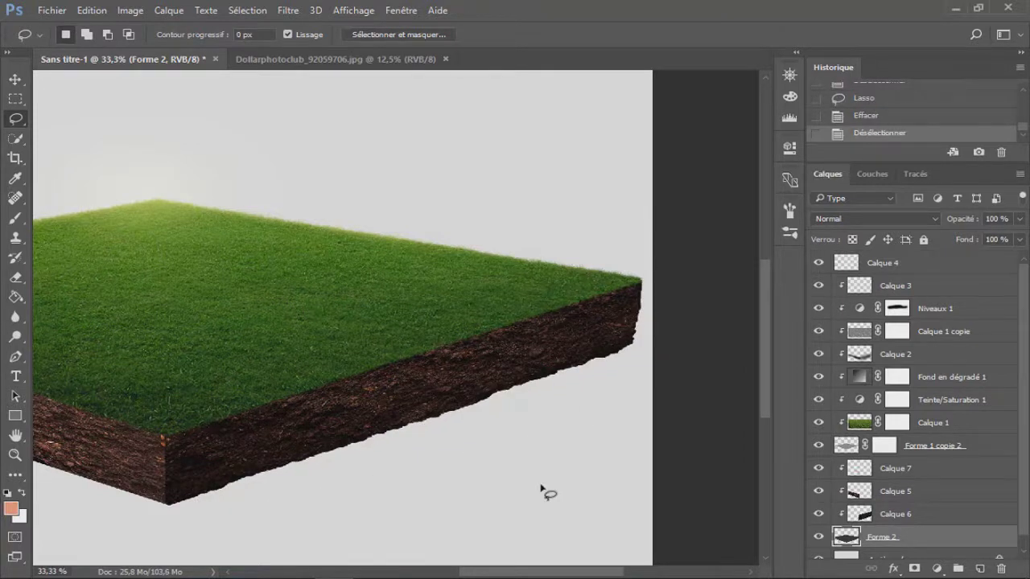
{"action": "left_click_drag", "start_coordinate": [641, 294], "coordinate": [621, 389]}
{"action": "left_click_drag", "start_coordinate": [621, 390], "coordinate": [605, 379]}
{"action": "key", "text": "Delete"}
{"action": "key", "text": "ctrl+d"}
{"action": "left_click_drag", "start_coordinate": [519, 573], "coordinate": [398, 576]}
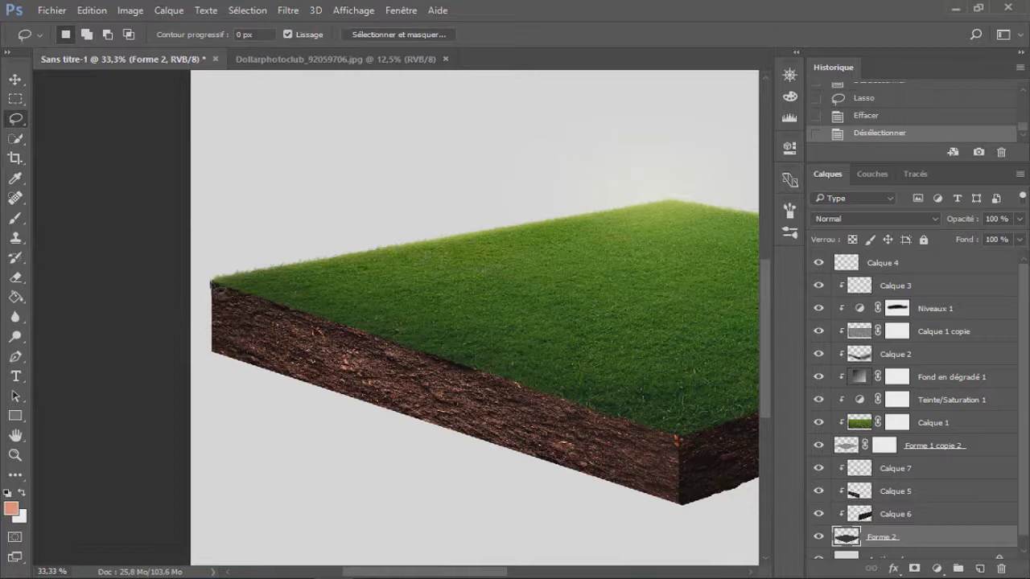
Lasso and erase the ragged fringe along the soil block's left edge.
{"action": "mouse_move", "coordinate": [212, 283]}
{"action": "left_mouse_down"}
{"action": "mouse_move", "coordinate": [232, 359]}
{"action": "mouse_move", "coordinate": [360, 407]}
{"action": "left_mouse_up"}
{"action": "key", "text": "ctrl+d"}
{"action": "left_click_drag", "start_coordinate": [304, 327], "coordinate": [212, 281]}
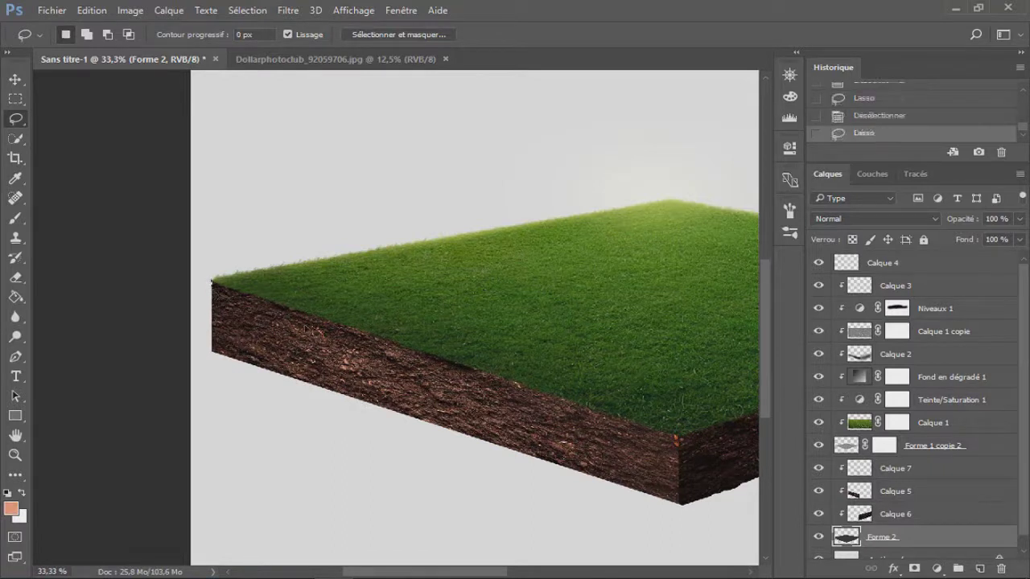
{"action": "left_click", "coordinate": [212, 281]}
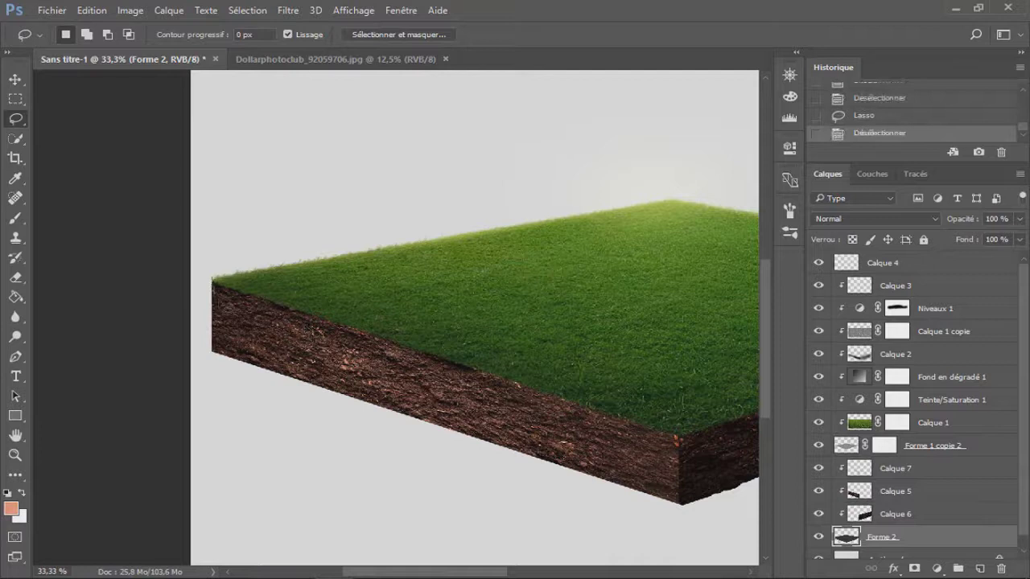
{"action": "mouse_move", "coordinate": [218, 329]}
{"action": "left_mouse_down"}
{"action": "mouse_move", "coordinate": [277, 375]}
{"action": "mouse_move", "coordinate": [589, 479]}
{"action": "mouse_move", "coordinate": [655, 489]}
{"action": "mouse_move", "coordinate": [681, 510]}
{"action": "mouse_move", "coordinate": [632, 526]}
{"action": "mouse_move", "coordinate": [193, 275]}
{"action": "left_mouse_up"}
{"action": "key", "text": "Delete"}
{"action": "key", "text": "ctrl+d"}
Zoom out to the whole island and scale the Forme 2 base to about 96% height.
{"action": "key", "text": "z"}
{"action": "left_click", "coordinate": [462, 35]}
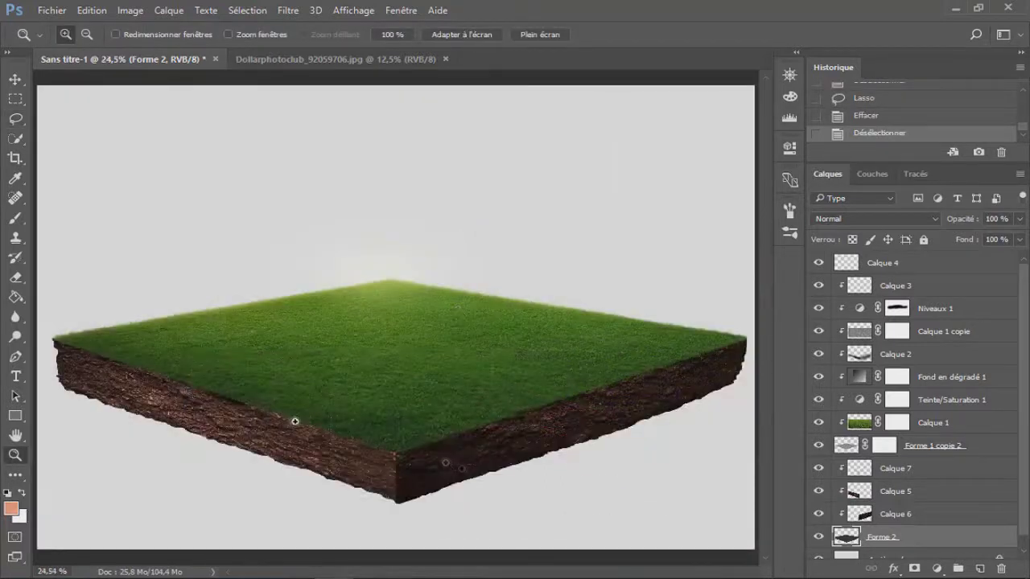
{"action": "key", "text": "ctrl+t"}
{"action": "left_click_drag", "start_coordinate": [399, 502], "coordinate": [398, 490]}
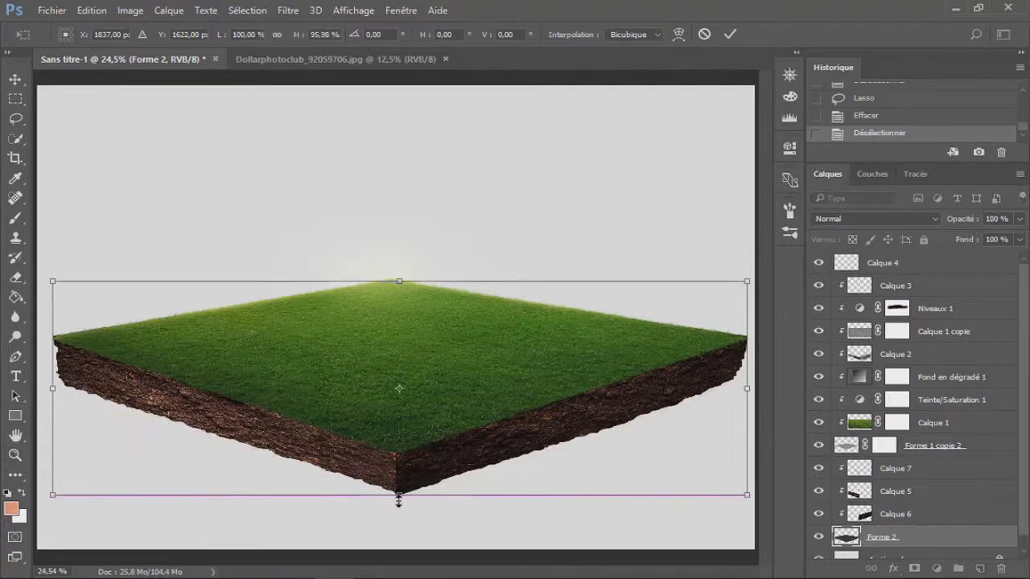
{"action": "key", "text": "Return"}
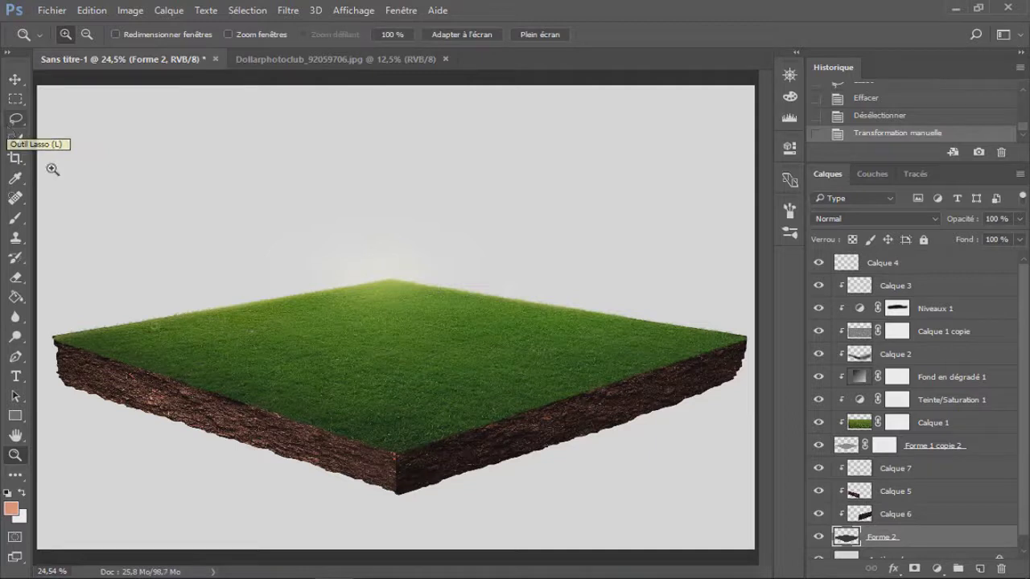
{"action": "right_click", "coordinate": [15, 118]}
Erase the haze along the grass's back-left edge with a Polygonal Lasso selection.
{"action": "left_click", "coordinate": [65, 131]}
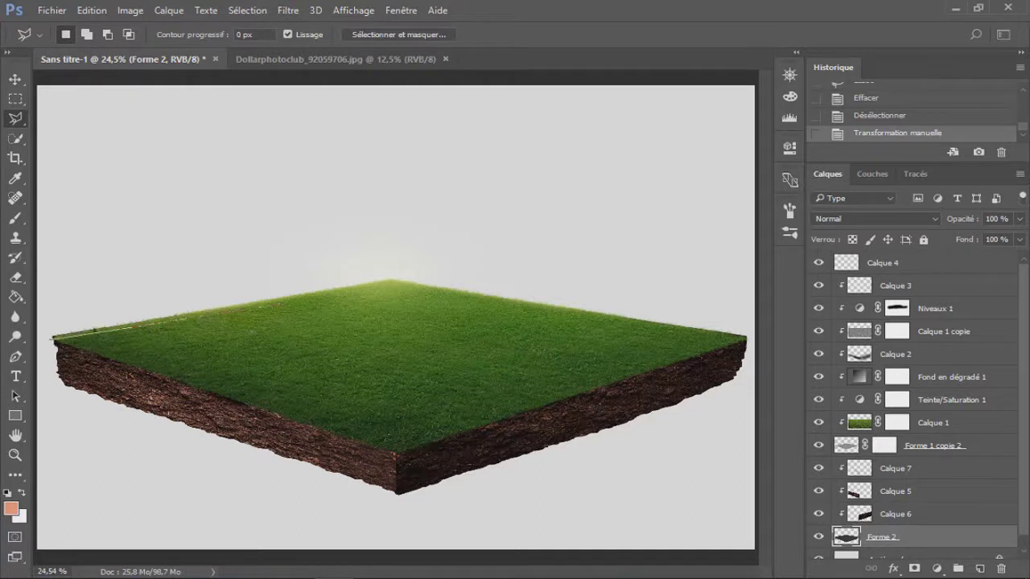
{"action": "left_click", "coordinate": [751, 337]}
{"action": "left_click", "coordinate": [718, 276]}
{"action": "left_click", "coordinate": [342, 239]}
{"action": "left_click", "coordinate": [46, 323]}
{"action": "left_click", "coordinate": [54, 341]}
{"action": "key", "text": "Delete"}
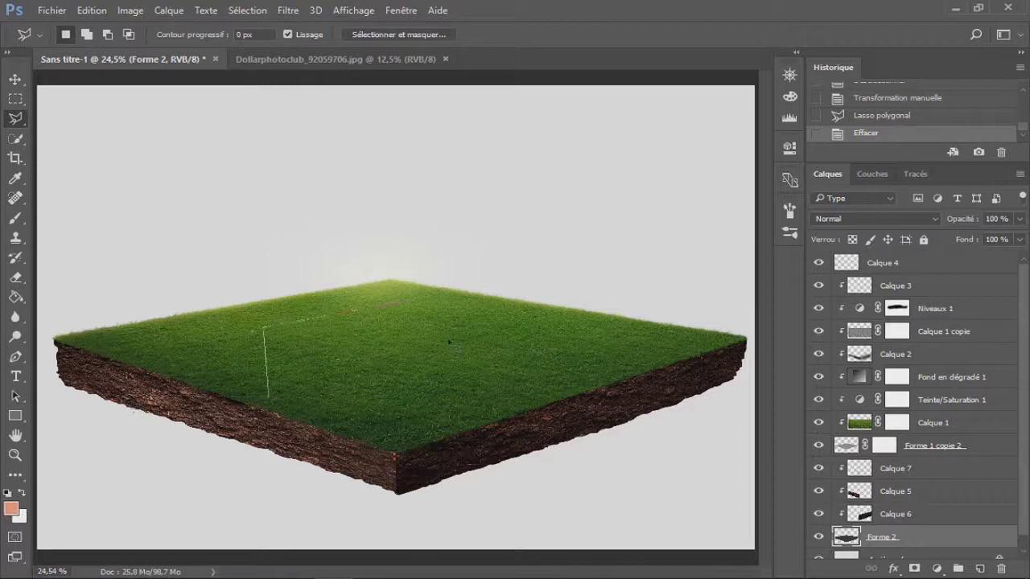
Attempt a polygonal selection on the soil edge, dismiss the no-pixels warning, and return to the Lasso.
{"action": "double_click", "coordinate": [265, 332]}
{"action": "left_click", "coordinate": [692, 411]}
{"action": "left_click", "coordinate": [451, 373]}
{"action": "key", "text": "Delete"}
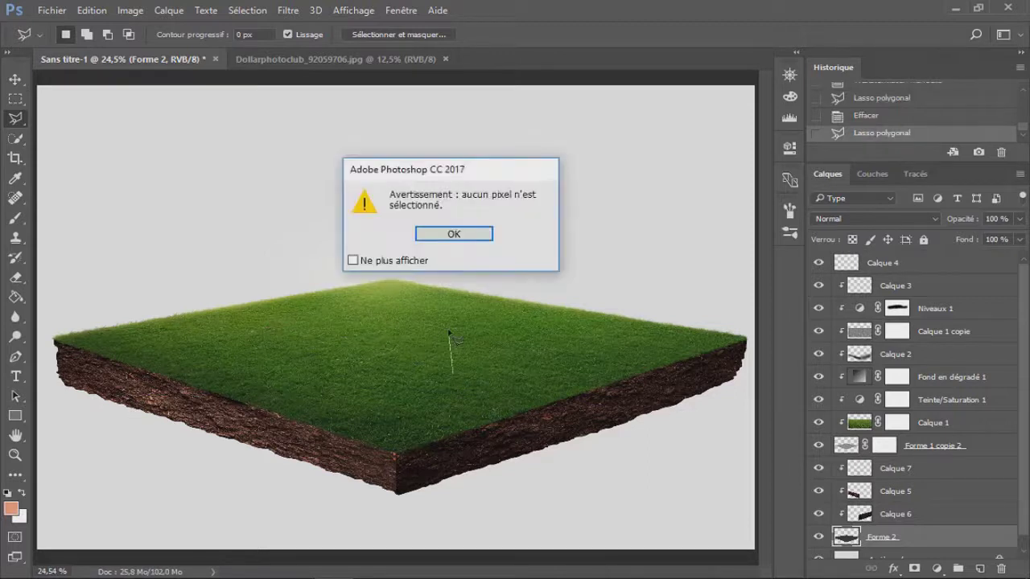
{"action": "left_click", "coordinate": [451, 234]}
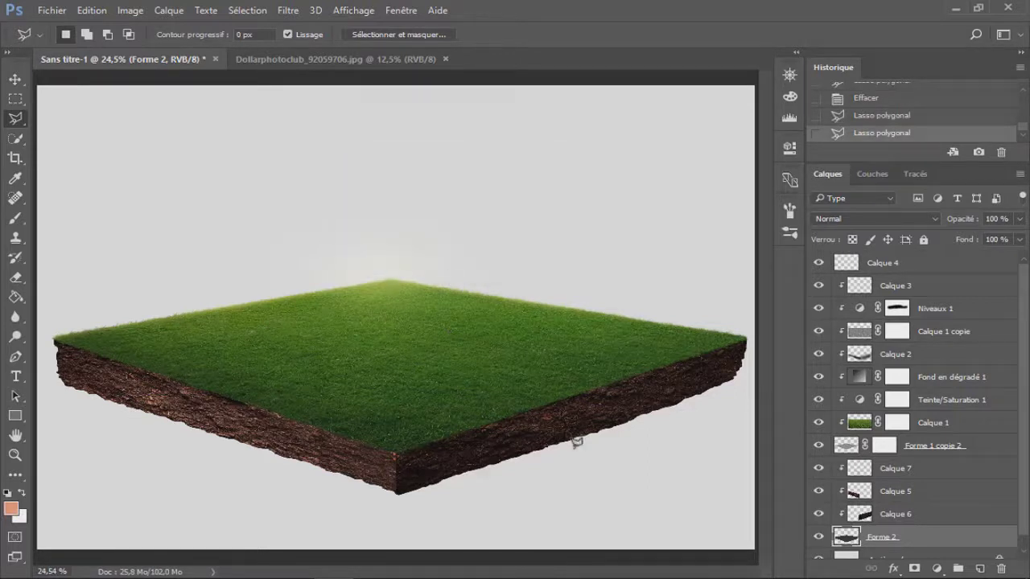
{"action": "right_click", "coordinate": [15, 118]}
{"action": "left_click", "coordinate": [73, 118]}
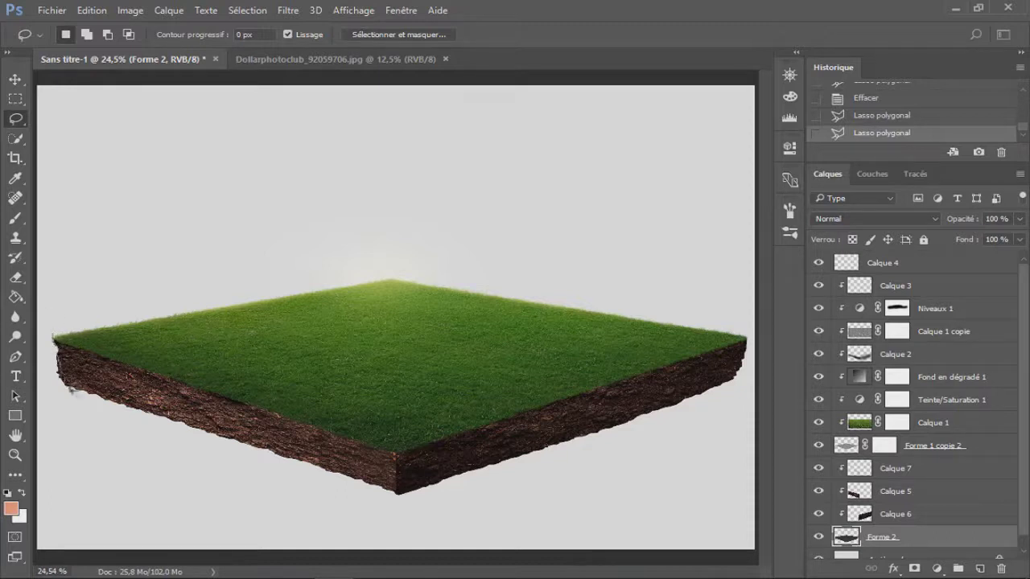
Lasso and erase the fringe along the soil's bottom-left edge.
{"action": "left_click_drag", "start_coordinate": [109, 402], "coordinate": [183, 428]}
{"action": "mouse_move", "coordinate": [195, 432]}
{"action": "left_mouse_down"}
{"action": "mouse_move", "coordinate": [220, 441]}
{"action": "mouse_move", "coordinate": [46, 338]}
{"action": "left_mouse_up"}
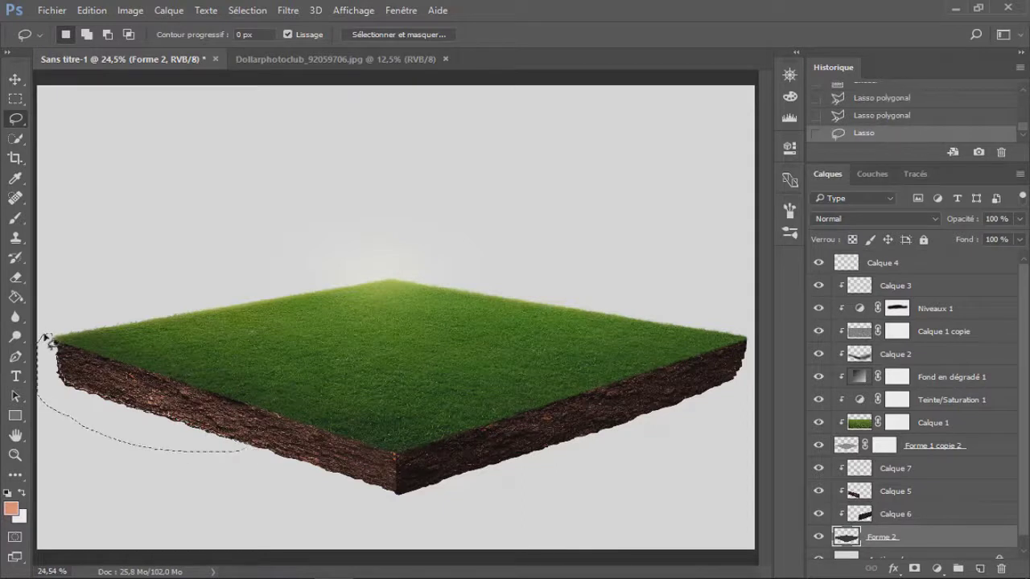
{"action": "key", "text": "Delete"}
{"action": "key", "text": "ctrl+d"}
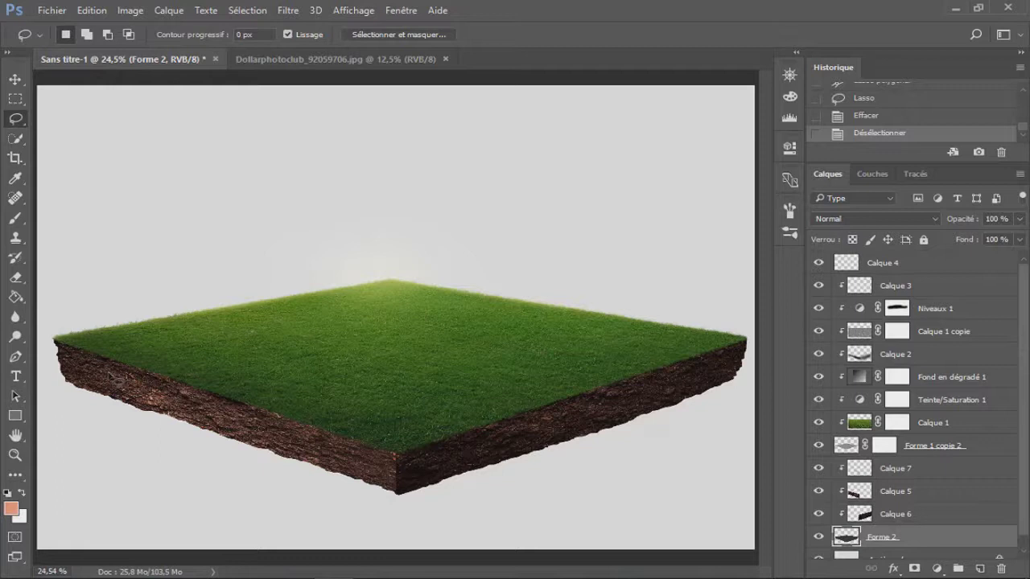
Lasso and erase the soil's right-bottom fringe, undoing a stray trace.
{"action": "left_click_drag", "start_coordinate": [749, 353], "coordinate": [668, 408]}
{"action": "left_click_drag", "start_coordinate": [667, 410], "coordinate": [752, 359]}
{"action": "key", "text": "Delete"}
{"action": "key", "text": "ctrl+d"}
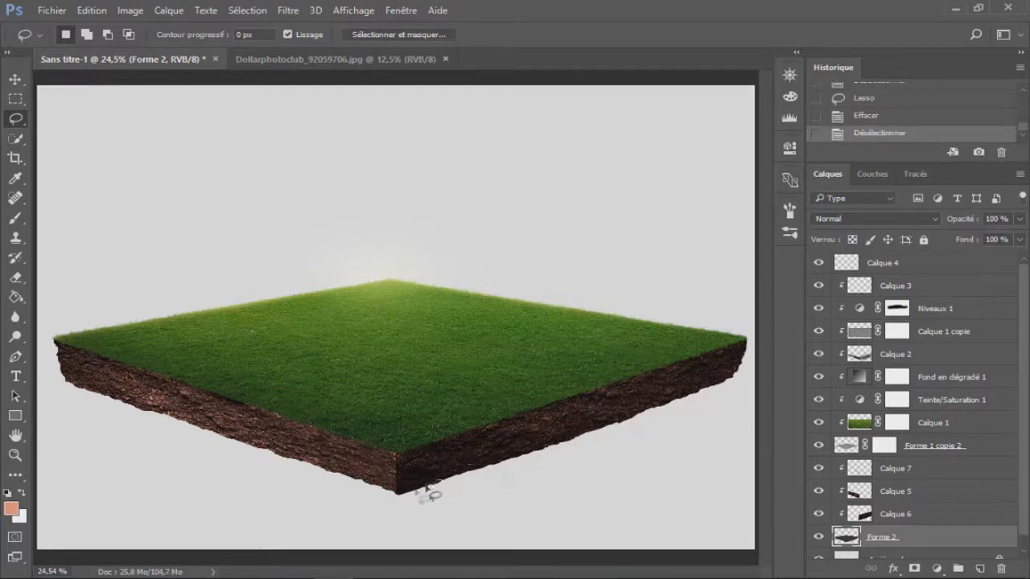
{"action": "left_click_drag", "start_coordinate": [403, 494], "coordinate": [483, 489]}
{"action": "key", "text": "ctrl+z"}
Zoom out to the whole image and select the Forme 1 copie 2 layer.
{"action": "key", "text": "z"}
{"action": "left_click", "coordinate": [341, 390], "text": "alt"}
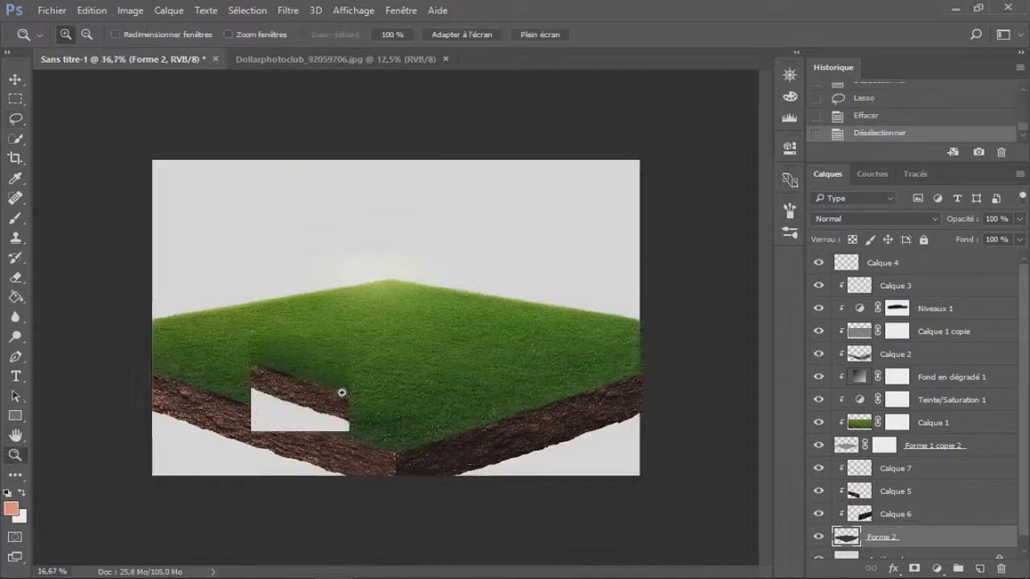
{"action": "left_click", "coordinate": [483, 421], "text": "ctrl"}
{"action": "left_click", "coordinate": [169, 341], "text": "ctrl"}
{"action": "key", "text": "l"}
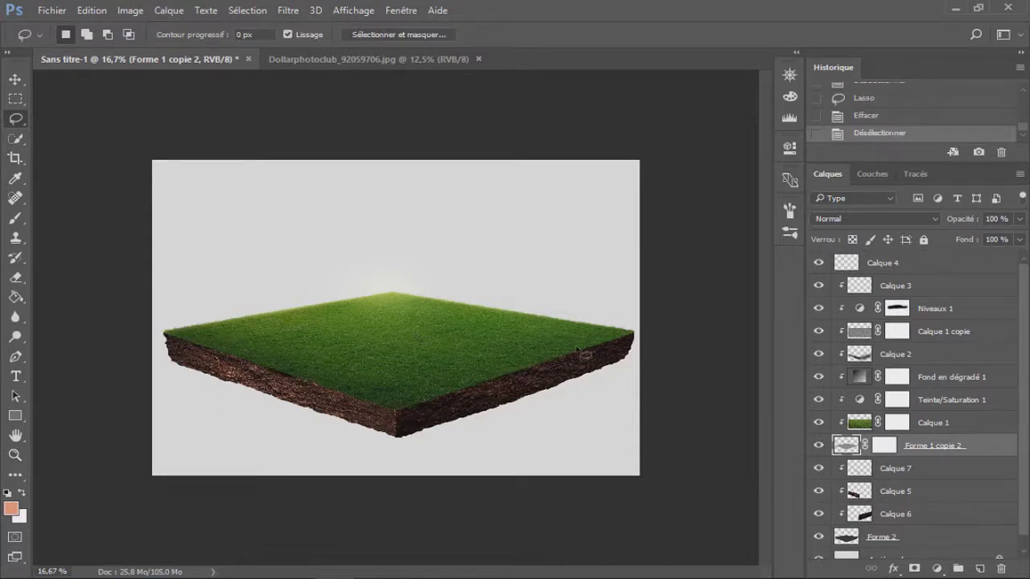
Move the stone texture into Sans titre-1 as Calque 8, beneath Forme 1 copie 2.
{"action": "key", "text": "ctrl+o"}
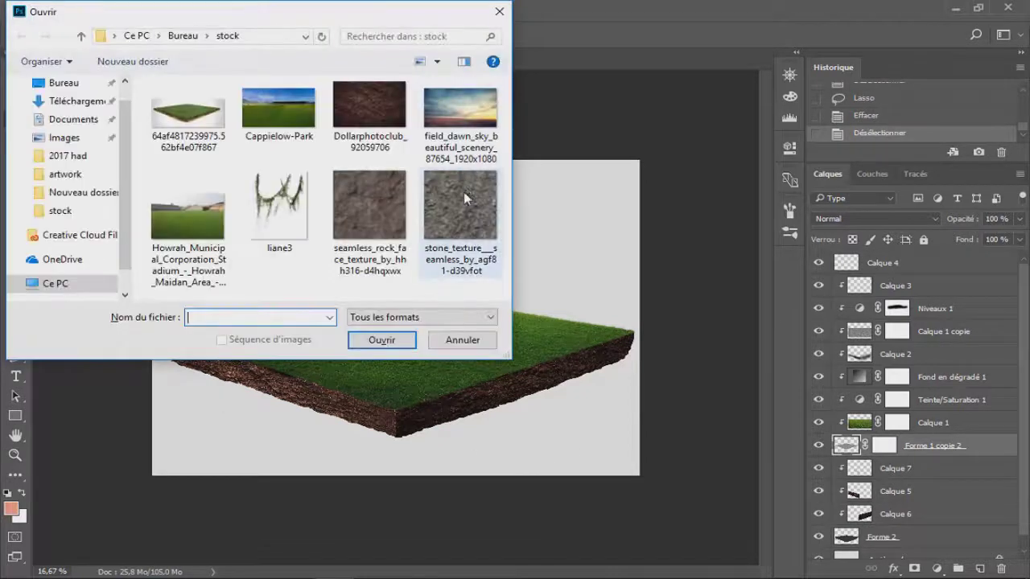
{"action": "key", "text": "Escape"}
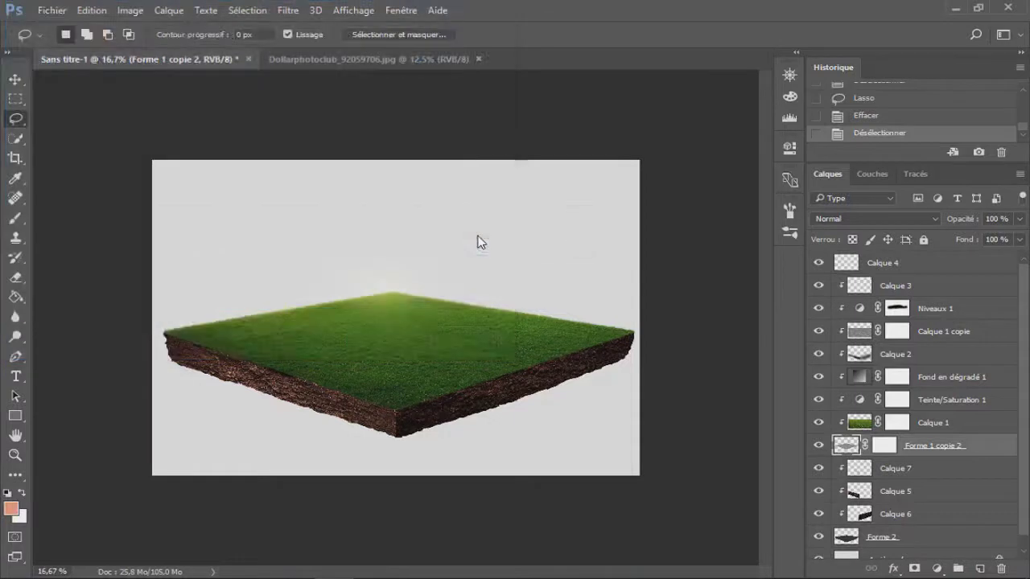
{"action": "left_click", "coordinate": [280, 60]}
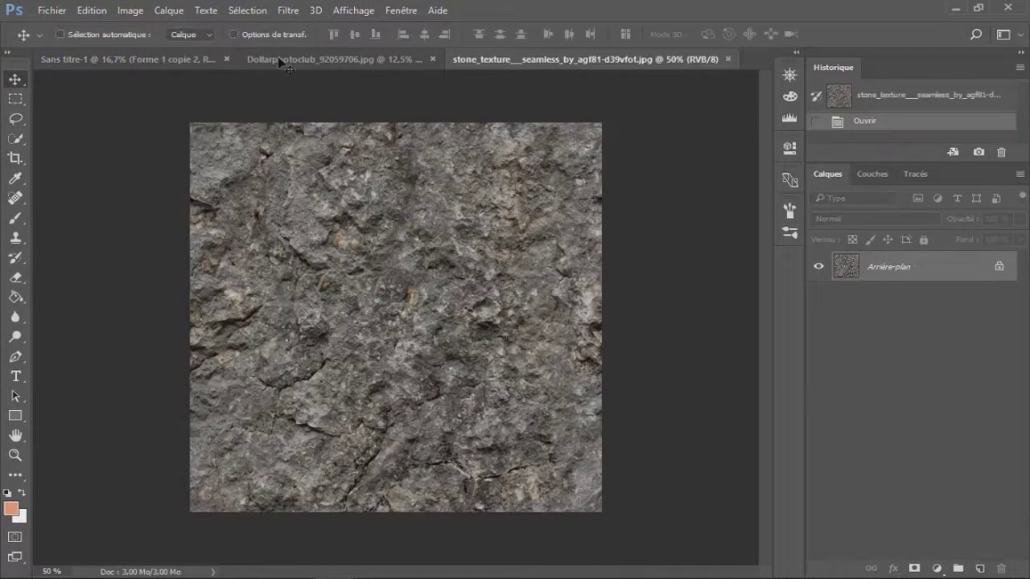
{"action": "left_click_drag", "start_coordinate": [381, 299], "coordinate": [424, 311]}
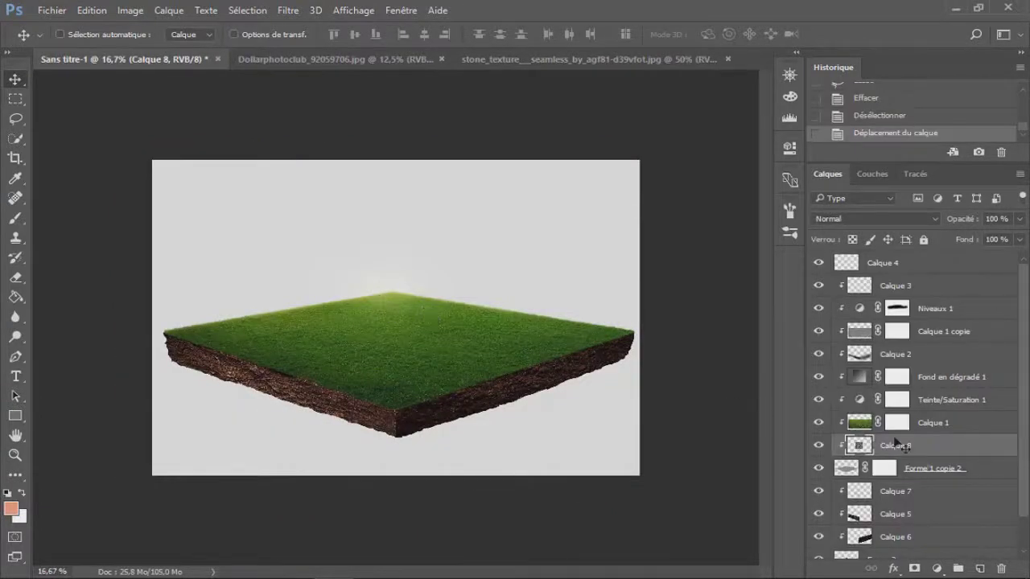
{"action": "scroll", "coordinate": [927, 449], "scroll_direction": "down", "scroll_amount": 2}
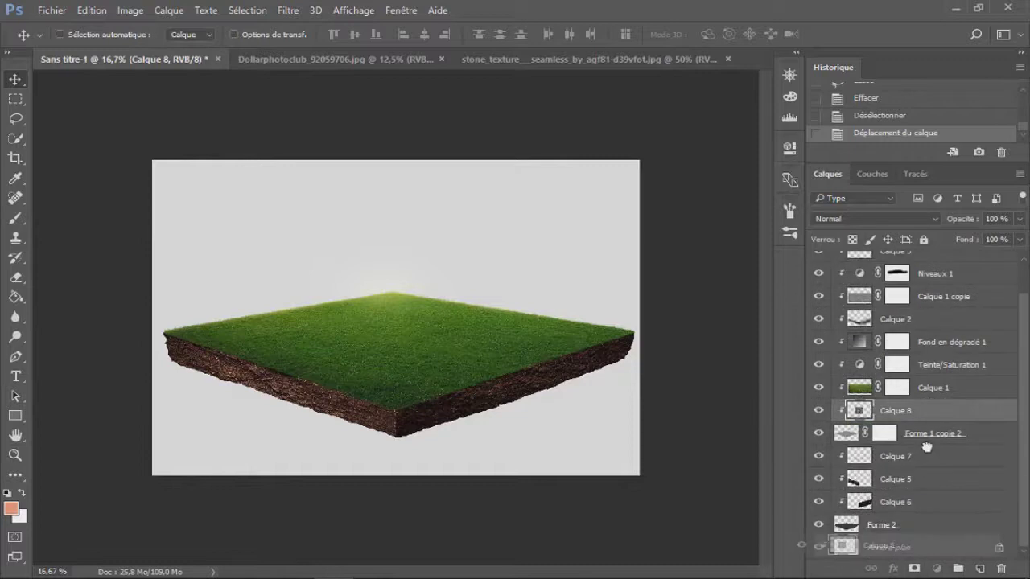
{"action": "left_click_drag", "start_coordinate": [820, 451], "coordinate": [821, 444]}
{"action": "left_click_drag", "start_coordinate": [409, 295], "coordinate": [313, 371]}
Warm the stone with Color Balance +23 red and darken it with Levels.
{"action": "key", "text": "ctrl+b"}
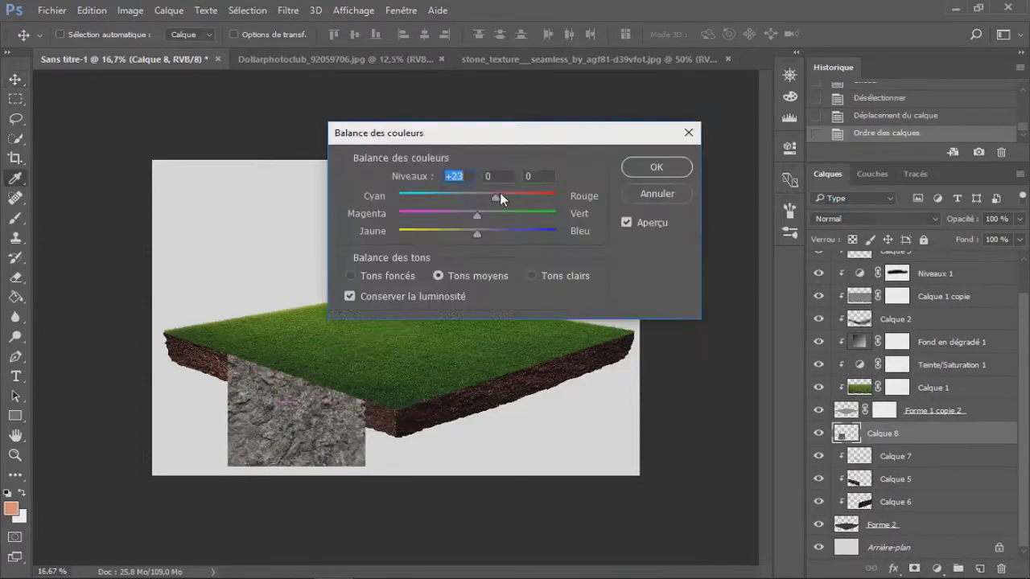
{"action": "key", "text": "Return"}
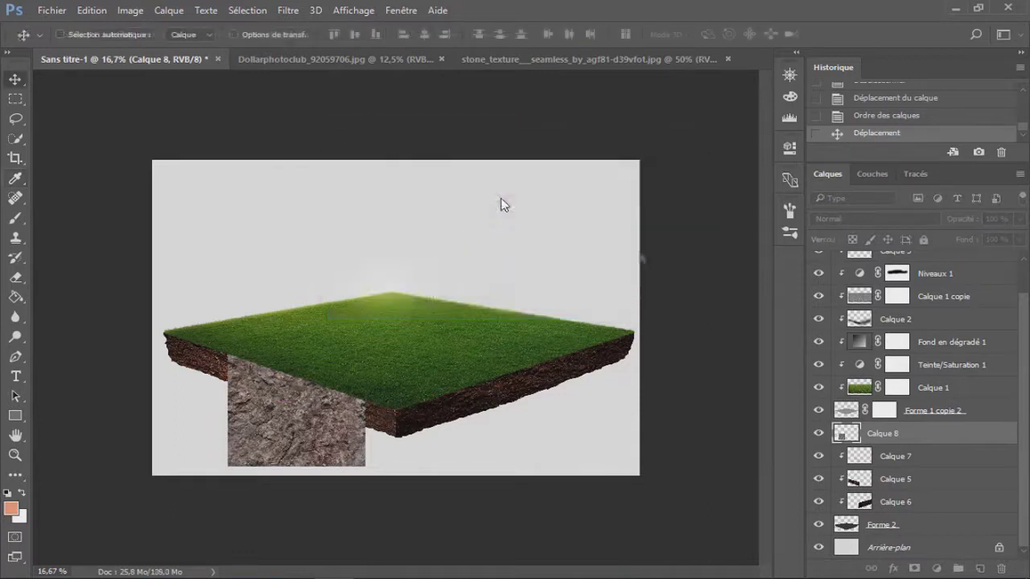
{"action": "key", "text": "ctrl+l"}
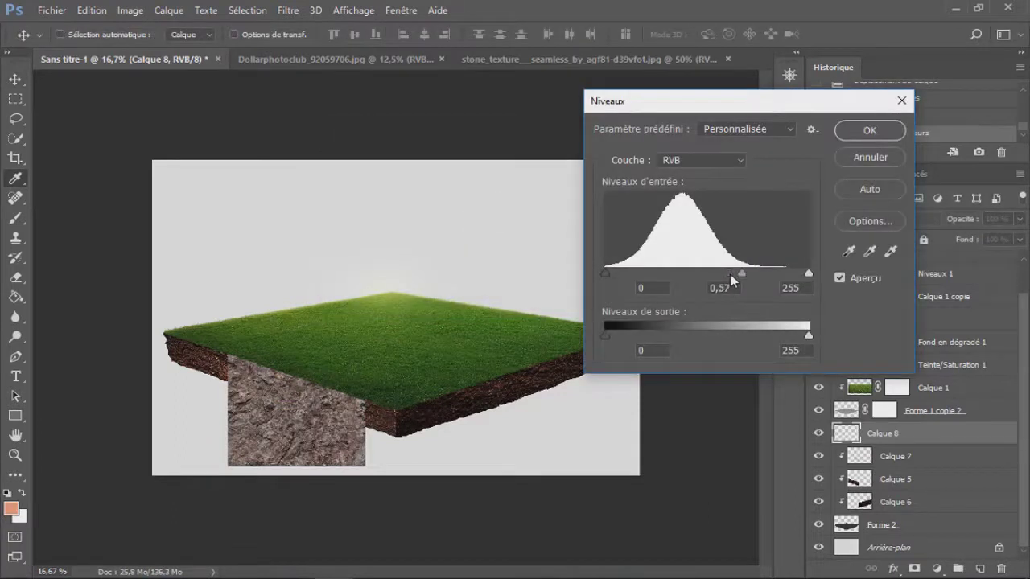
{"action": "key", "text": "Return"}
Skew the stone texture to match the soil's slope on the island's left side.
{"action": "key", "text": "ctrl+t"}
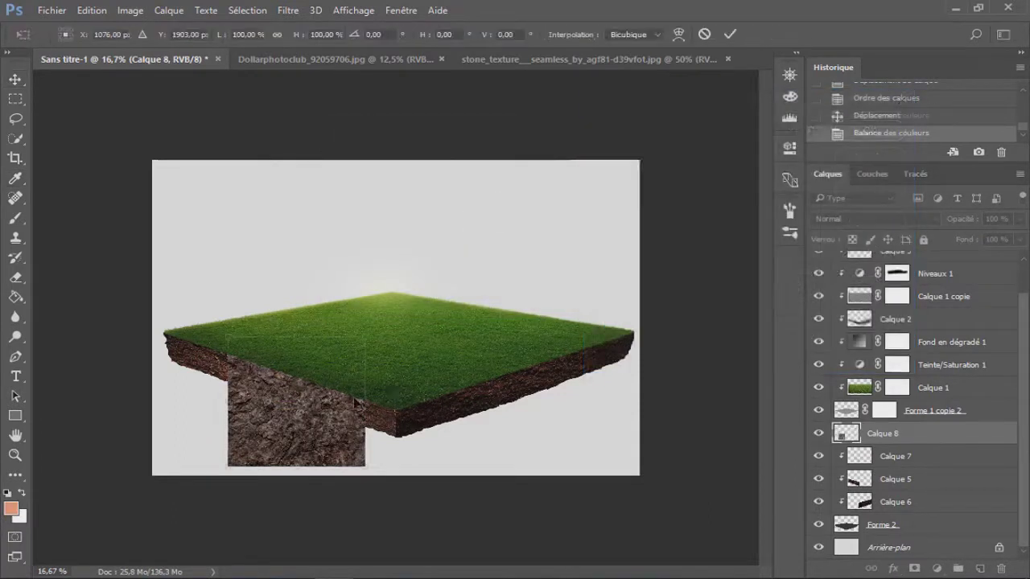
{"action": "right_click", "coordinate": [456, 241]}
{"action": "key", "text": "Escape"}
{"action": "left_click_drag", "start_coordinate": [365, 400], "coordinate": [413, 479]}
{"action": "left_click_drag", "start_coordinate": [290, 487], "coordinate": [256, 536]}
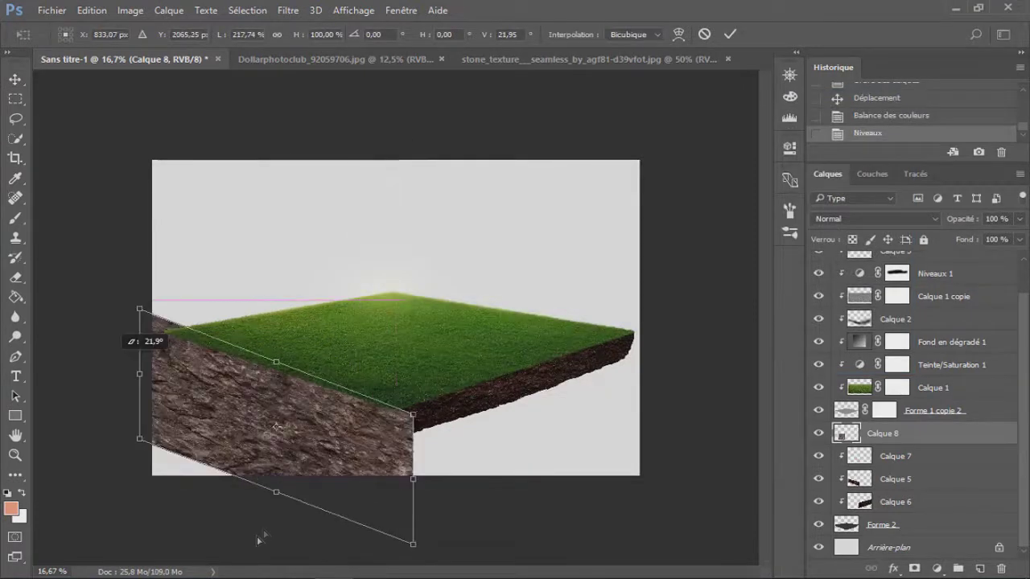
{"action": "left_click_drag", "start_coordinate": [234, 423], "coordinate": [249, 428]}
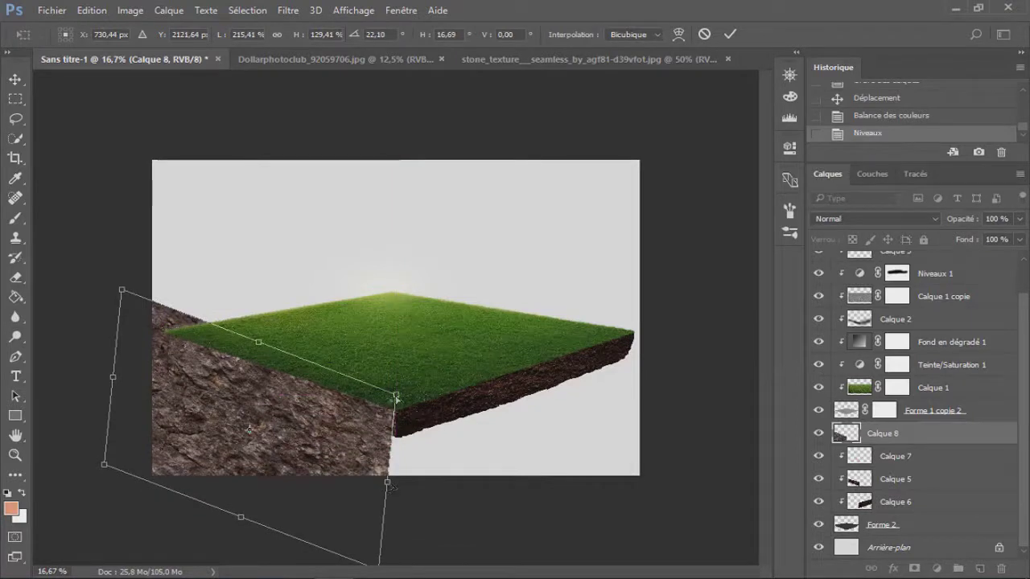
{"action": "left_click_drag", "start_coordinate": [374, 436], "coordinate": [381, 436]}
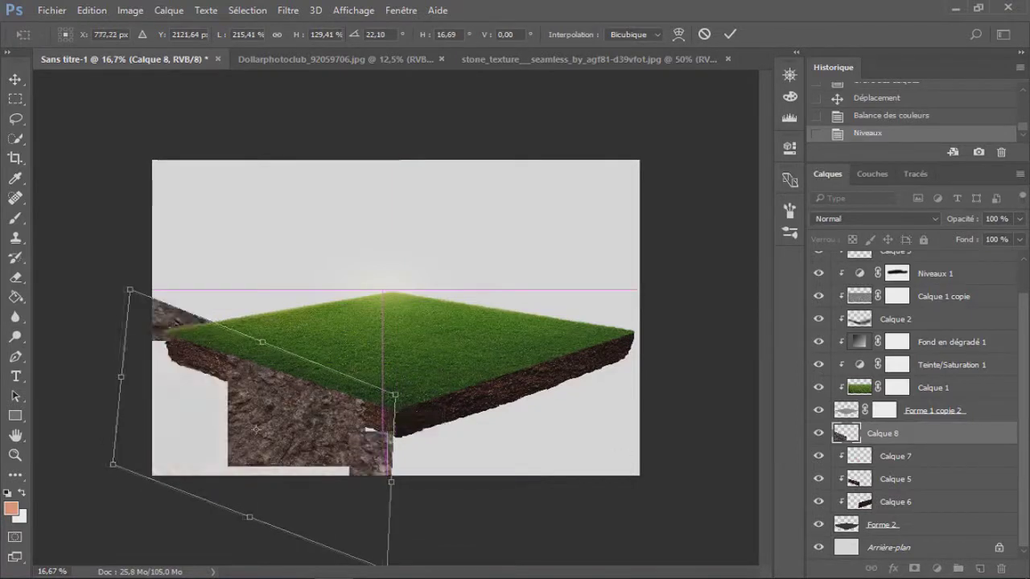
{"action": "key", "text": "Return"}
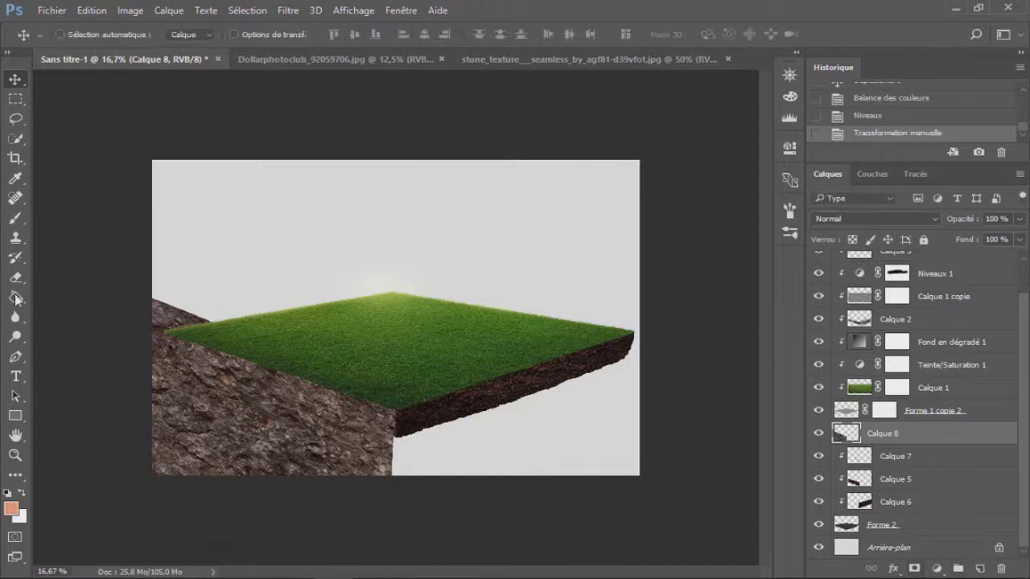
Give Calque 8 a black-filled mask and pick a white 39 px textured brush.
{"action": "key", "text": "d"}
{"action": "key", "text": "g"}
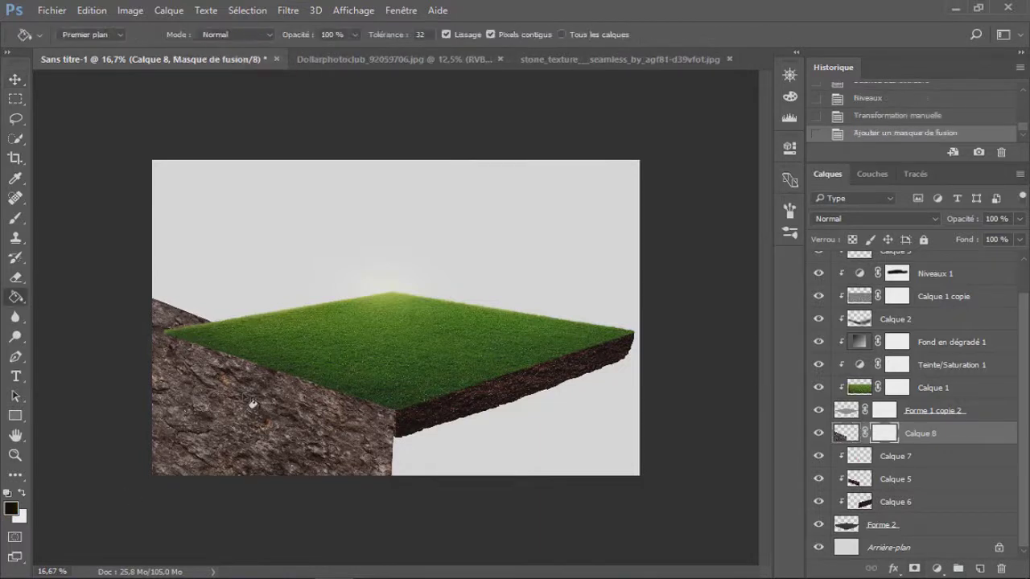
{"action": "left_click", "coordinate": [249, 402]}
{"action": "key", "text": "b"}
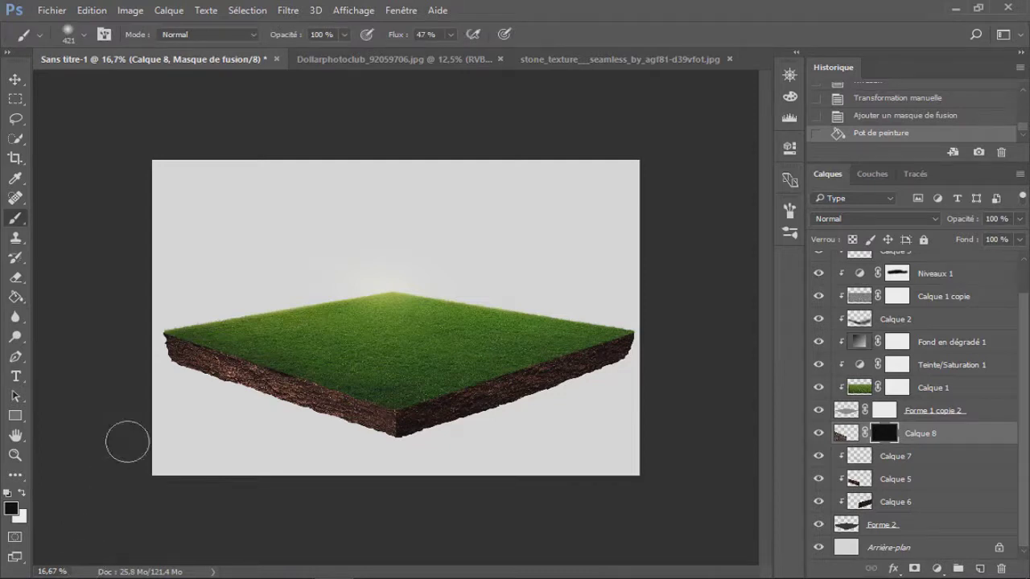
{"action": "right_click", "coordinate": [366, 400]}
{"action": "left_click_drag", "start_coordinate": [462, 487], "coordinate": [462, 540]}
{"action": "left_click", "coordinate": [373, 554]}
{"action": "left_click", "coordinate": [261, 398]}
{"action": "key", "text": "x"}
Load the brush set from the desktop's Nouveau dossier and choose a large rocky brush.
{"action": "left_click", "coordinate": [69, 34]}
{"action": "left_click", "coordinate": [223, 63]}
{"action": "left_click", "coordinate": [309, 291]}
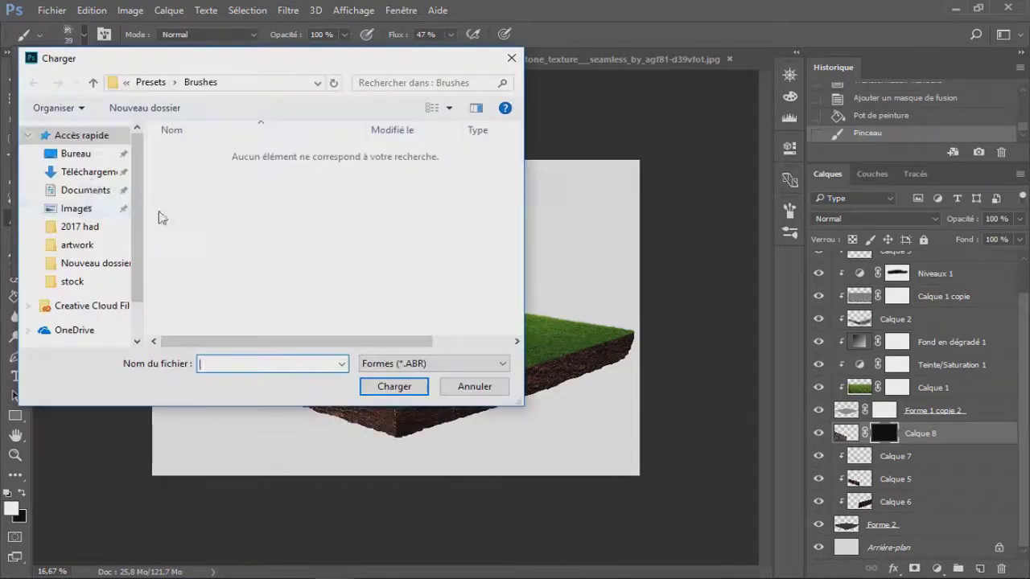
{"action": "left_click", "coordinate": [76, 152]}
{"action": "double_click", "coordinate": [205, 185]}
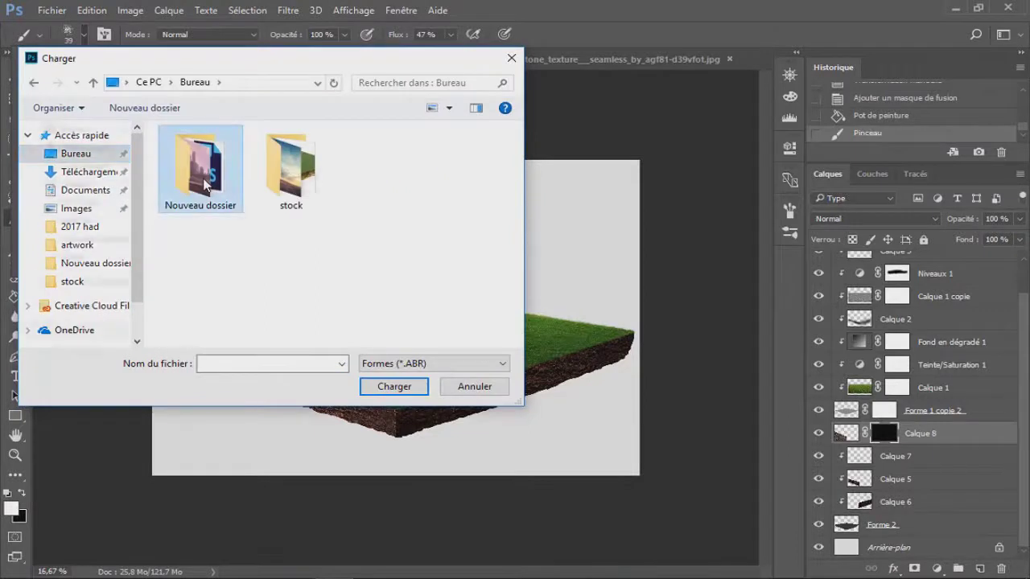
{"action": "double_click", "coordinate": [211, 226]}
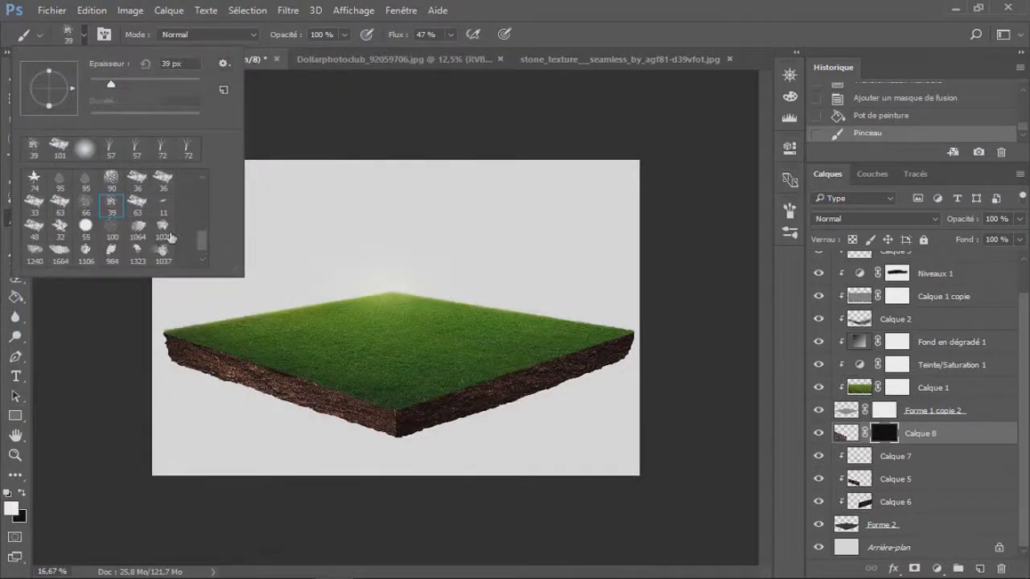
{"action": "left_click_drag", "start_coordinate": [111, 84], "coordinate": [173, 84]}
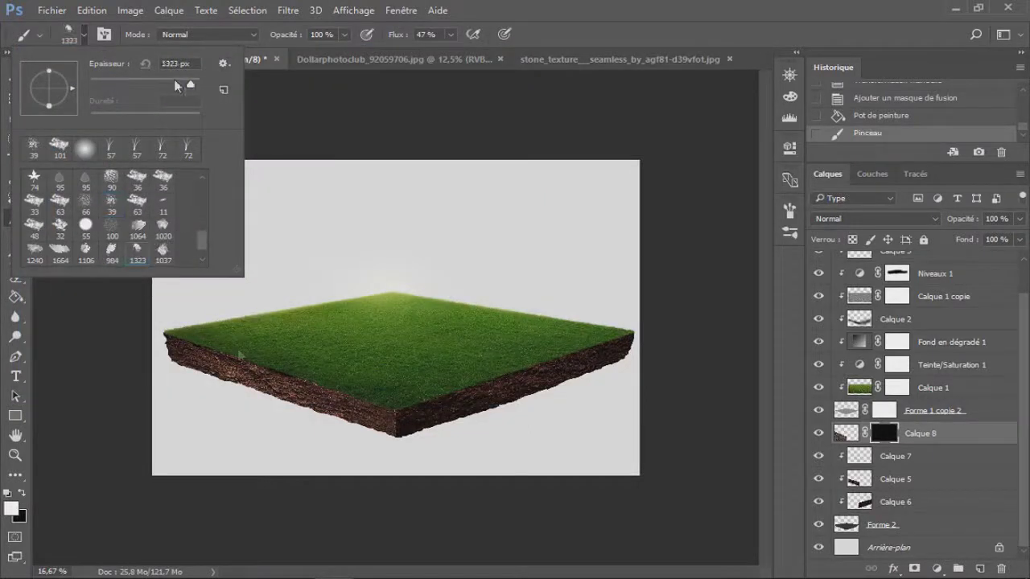
{"action": "left_click", "coordinate": [257, 386]}
Paint stone onto the mask along the front soil edge at 99% flow, using the 1020 textured brush.
{"action": "left_click", "coordinate": [257, 386]}
{"action": "key", "text": "shift+9"}
{"action": "key", "text": "shift+9"}
{"action": "right_click", "coordinate": [367, 453]}
{"action": "left_click_drag", "start_coordinate": [354, 394], "coordinate": [242, 390]}
{"action": "left_click", "coordinate": [242, 389]}
{"action": "right_click", "coordinate": [260, 378]}
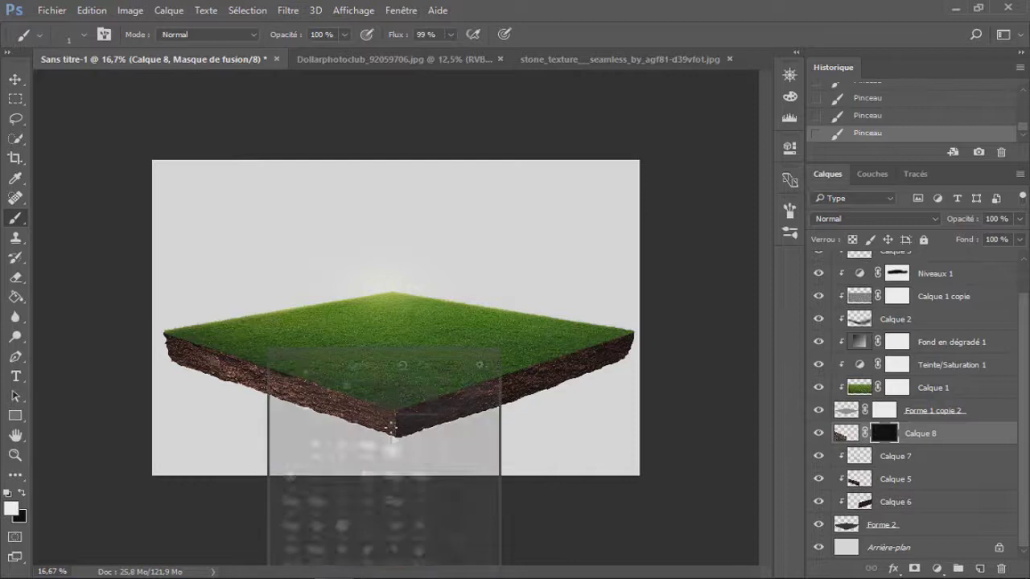
{"action": "left_click", "coordinate": [419, 531]}
{"action": "left_click", "coordinate": [199, 358]}
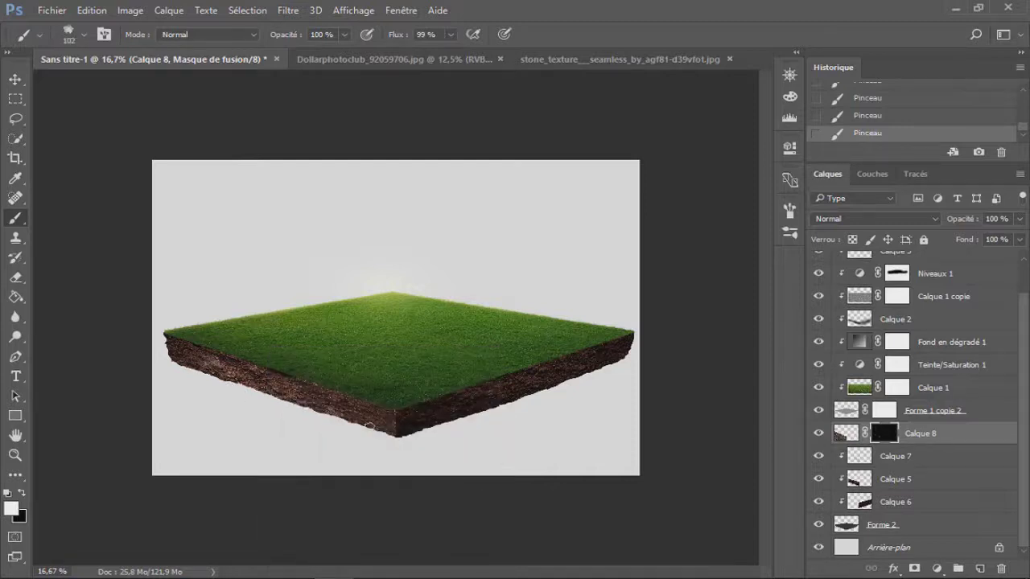
{"action": "left_click_drag", "start_coordinate": [384, 435], "coordinate": [216, 371]}
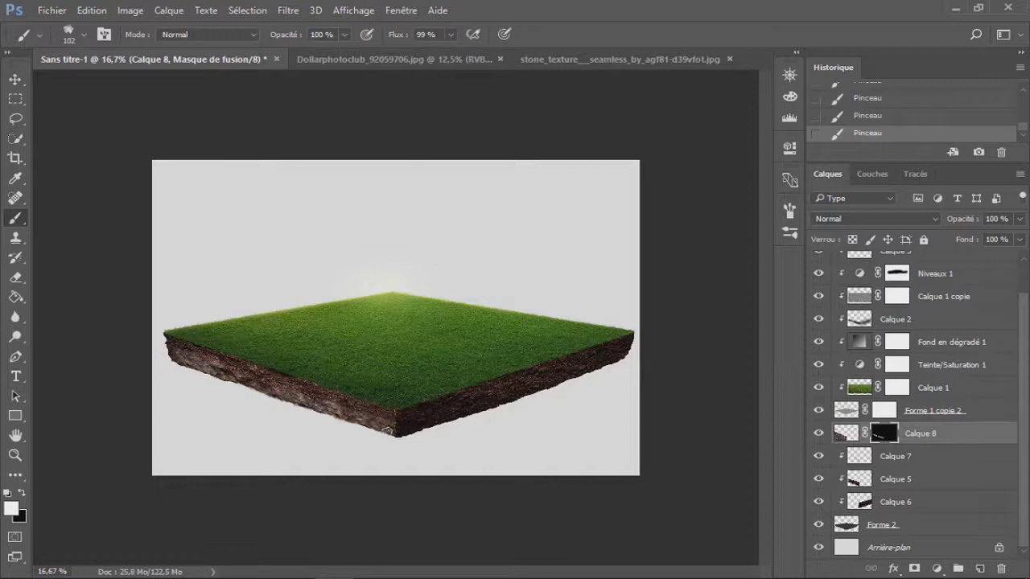
Clear Calque 8's mask outside the block's outline and duplicate the stone layer.
{"action": "left_click", "coordinate": [847, 525], "text": "ctrl"}
{"action": "key", "text": "m"}
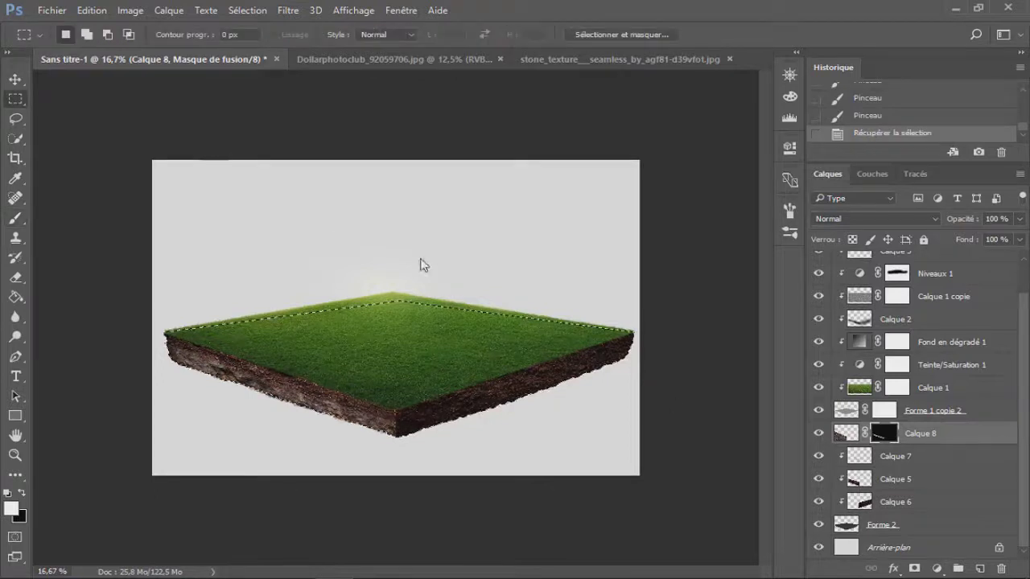
{"action": "key", "text": "ctrl+shift+i"}
{"action": "key", "text": "Delete"}
{"action": "key", "text": "ctrl+d"}
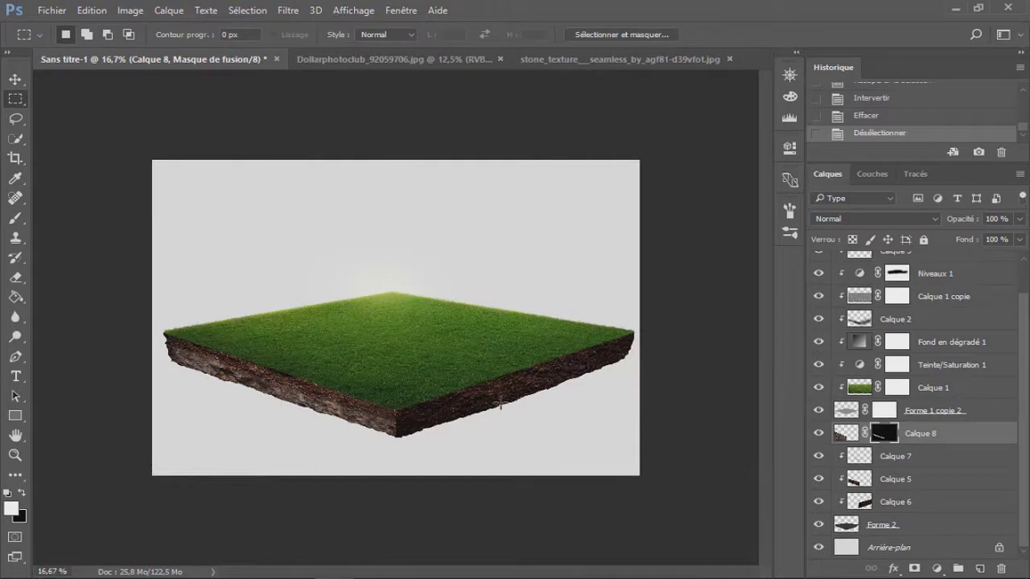
{"action": "left_click", "coordinate": [13, 279]}
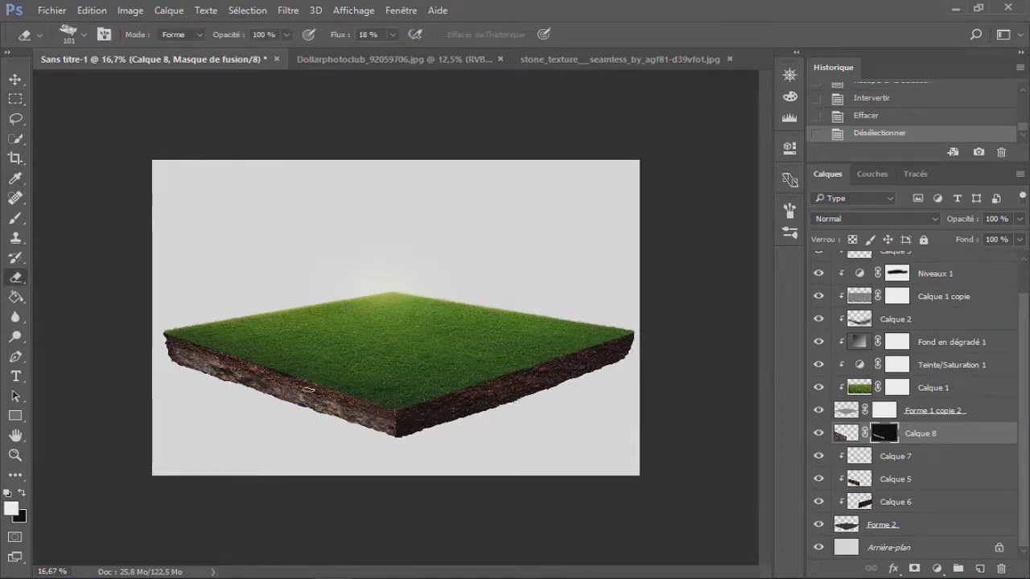
{"action": "key", "text": "ctrl+j"}
Flip the stone copy horizontally and move it over the island's right soil side.
{"action": "key", "text": "ctrl+t"}
{"action": "right_click", "coordinate": [309, 390]}
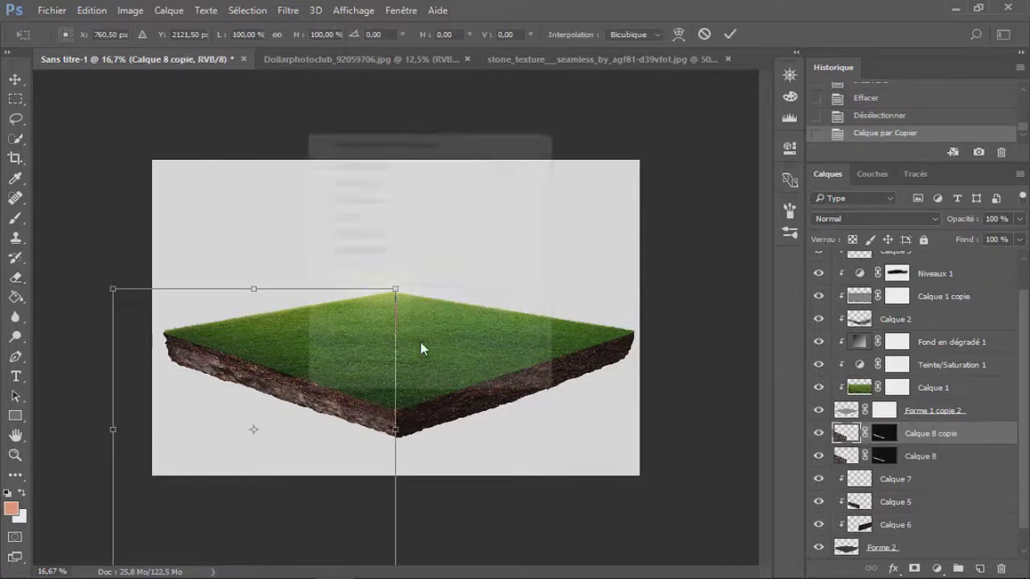
{"action": "left_click", "coordinate": [422, 362]}
{"action": "left_click_drag", "start_coordinate": [313, 408], "coordinate": [523, 402]}
{"action": "left_click_drag", "start_coordinate": [523, 402], "coordinate": [526, 409]}
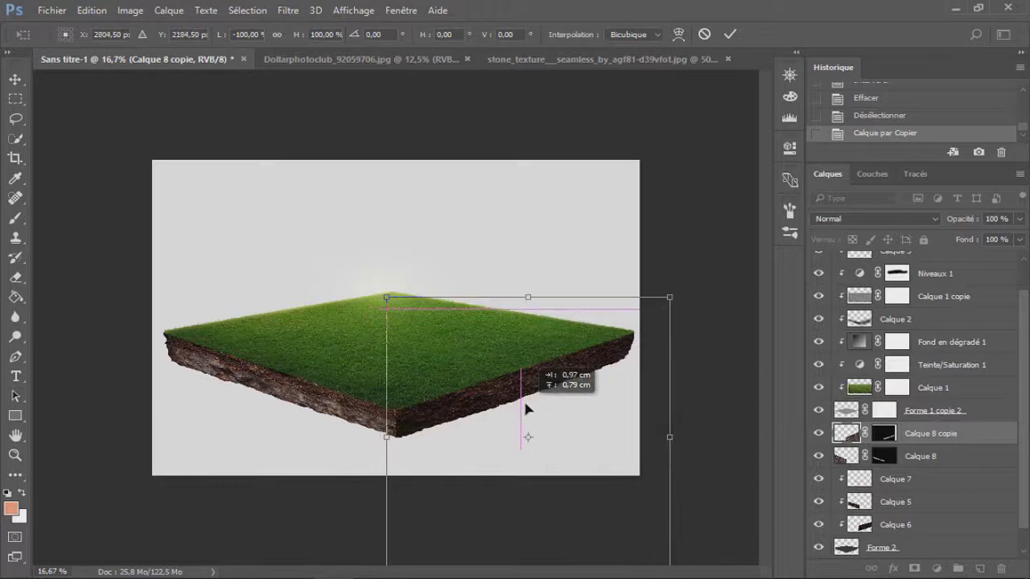
{"action": "left_click_drag", "start_coordinate": [525, 409], "coordinate": [534, 406]}
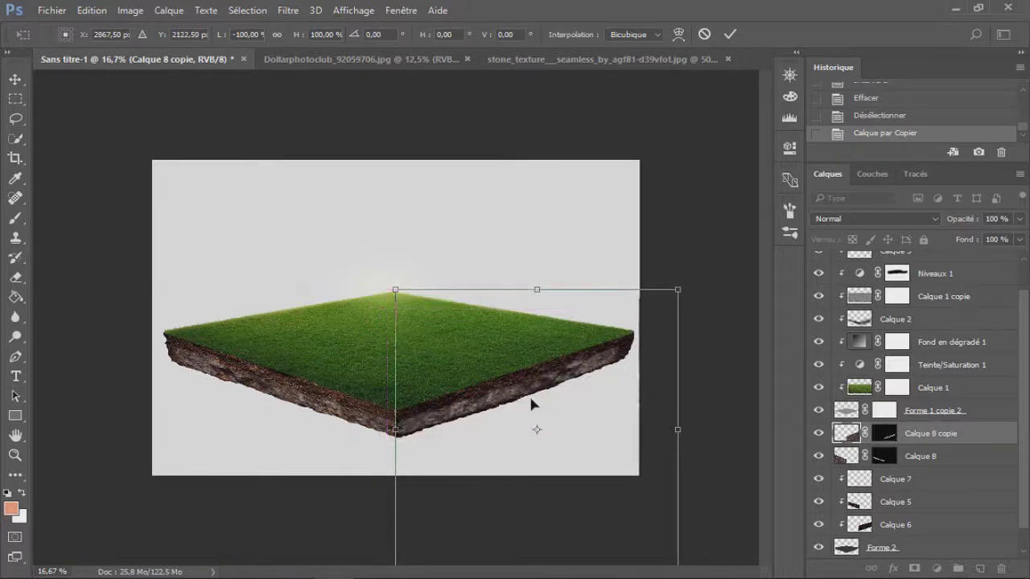
Warp the copy to follow the right dirt edge and commit it.
{"action": "left_click", "coordinate": [678, 34]}
{"action": "left_click_drag", "start_coordinate": [633, 348], "coordinate": [603, 375]}
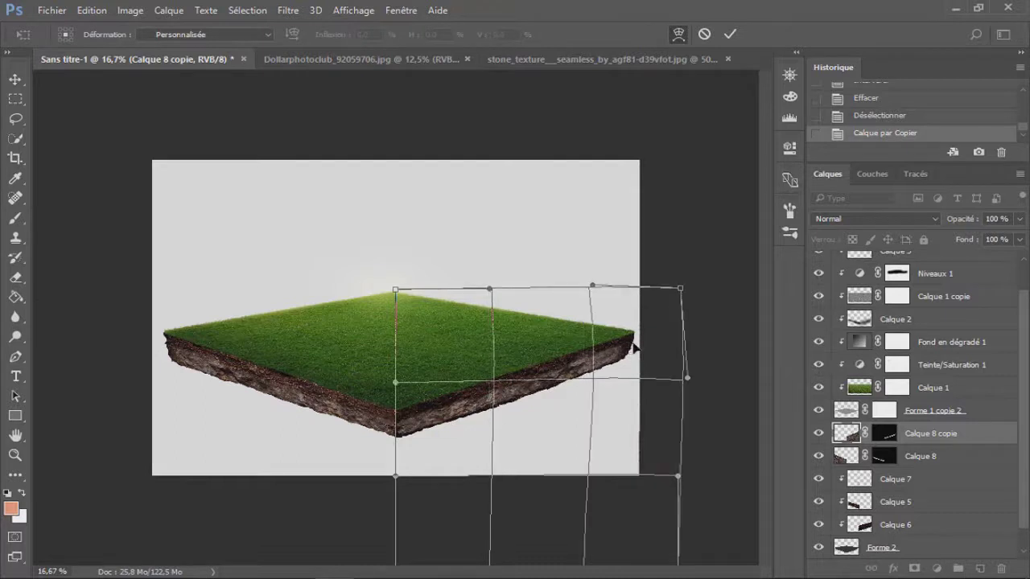
{"action": "mouse_move", "coordinate": [463, 423]}
{"action": "left_mouse_down"}
{"action": "mouse_move", "coordinate": [398, 439]}
{"action": "mouse_move", "coordinate": [449, 427]}
{"action": "left_mouse_up"}
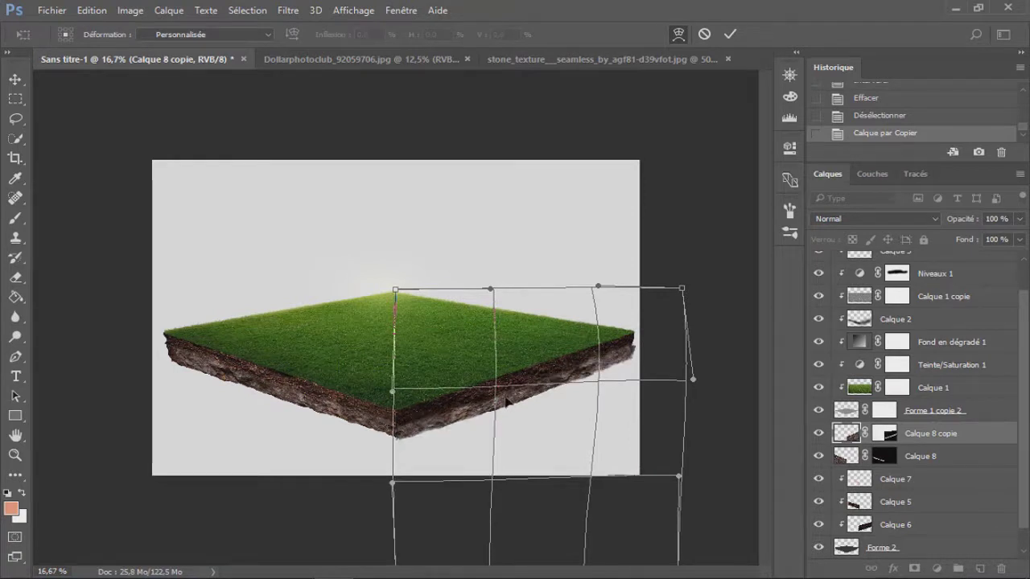
{"action": "left_click_drag", "start_coordinate": [508, 404], "coordinate": [506, 400]}
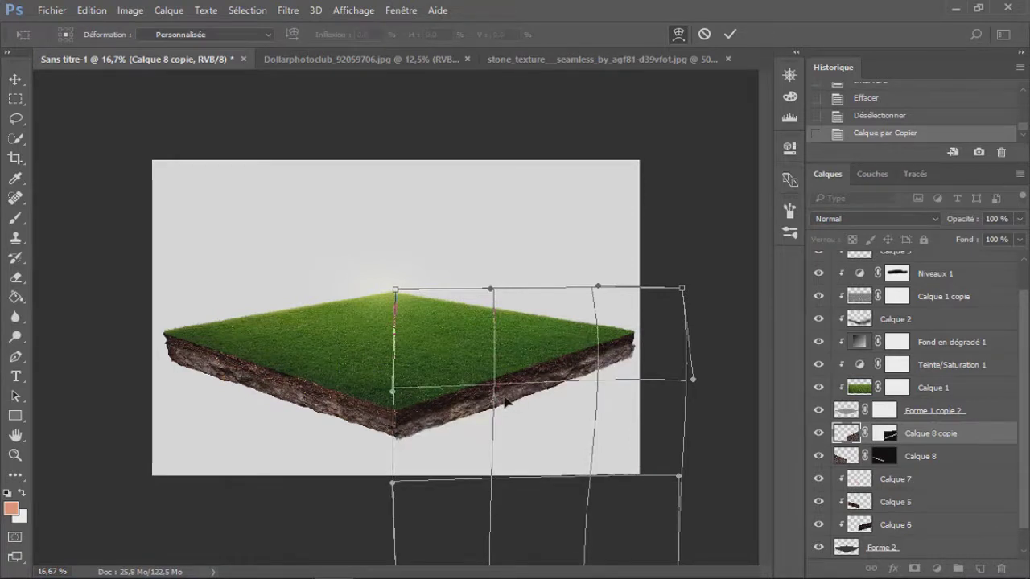
{"action": "key", "text": "Return"}
{"action": "key", "text": "e"}
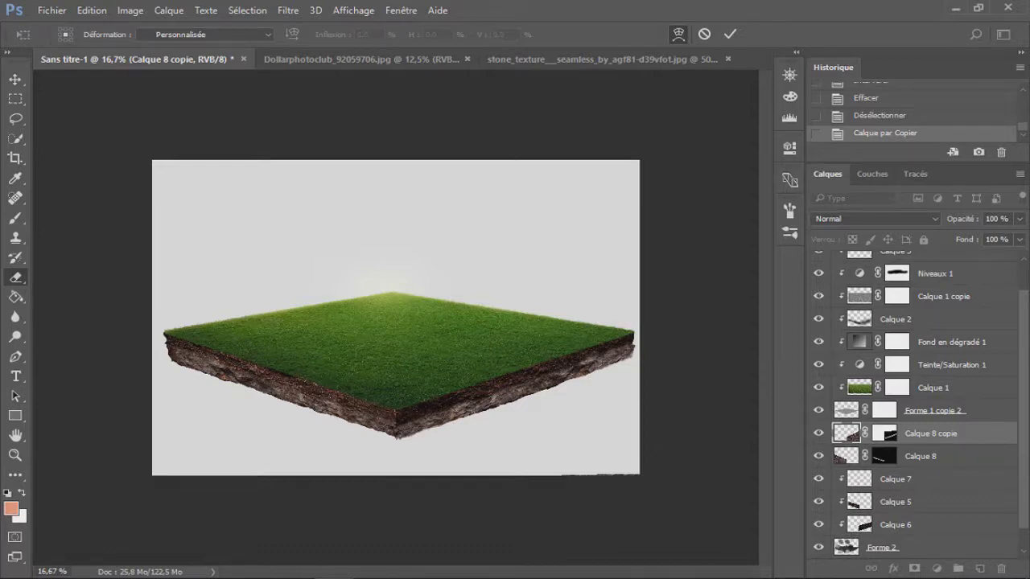
{"action": "left_click", "coordinate": [845, 549]}
Delete Calque 8 copie's texture lying outside the block's outline.
{"action": "left_click", "coordinate": [846, 433], "text": "ctrl"}
{"action": "left_click", "coordinate": [929, 439]}
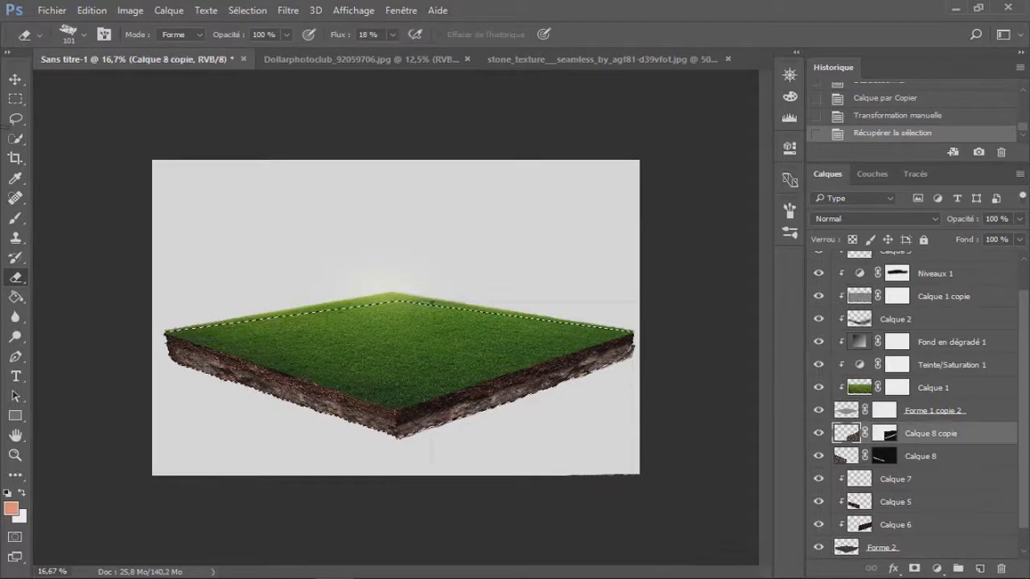
{"action": "key", "text": "m"}
{"action": "right_click", "coordinate": [311, 251]}
{"action": "left_click", "coordinate": [356, 274]}
{"action": "key", "text": "Delete"}
{"action": "key", "text": "ctrl+d"}
Erase the copy's overlap along the front soil corner at 100% eraser flow.
{"action": "key", "text": "e"}
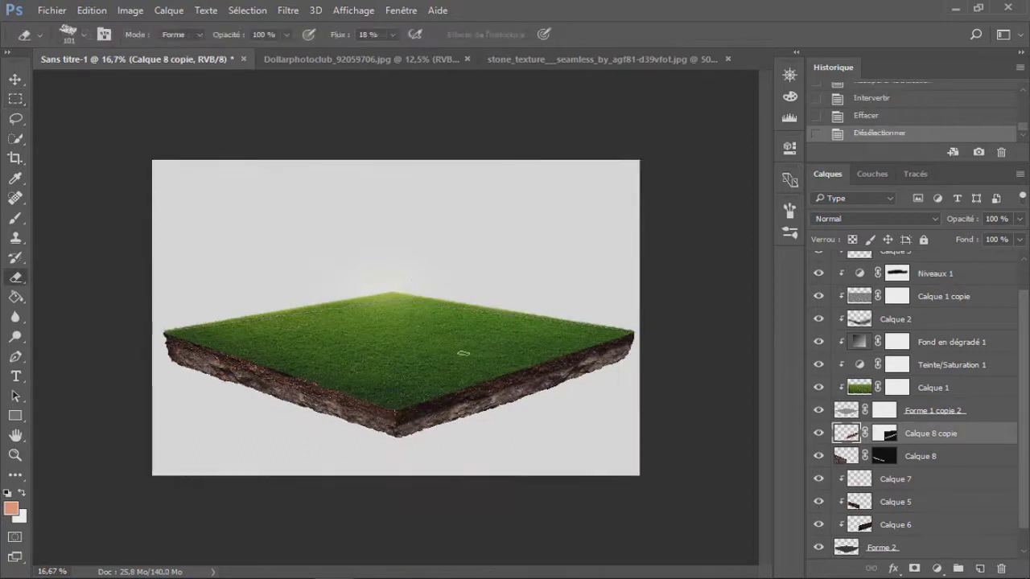
{"action": "right_click", "coordinate": [441, 415]}
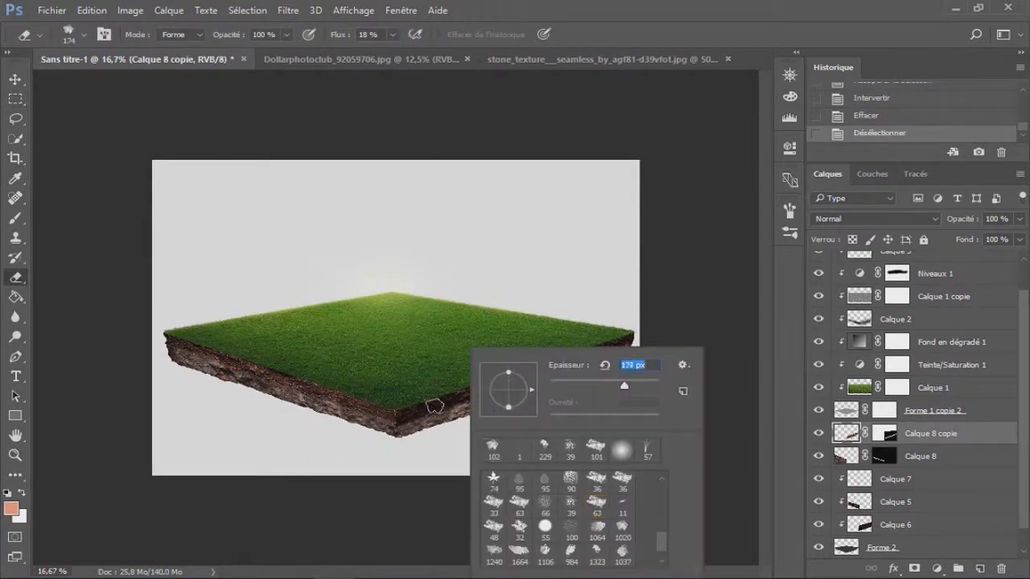
{"action": "key", "text": "Return"}
{"action": "left_click", "coordinate": [487, 391]}
{"action": "key", "text": "shift+0"}
{"action": "left_click", "coordinate": [592, 358]}
{"action": "left_click", "coordinate": [563, 356]}
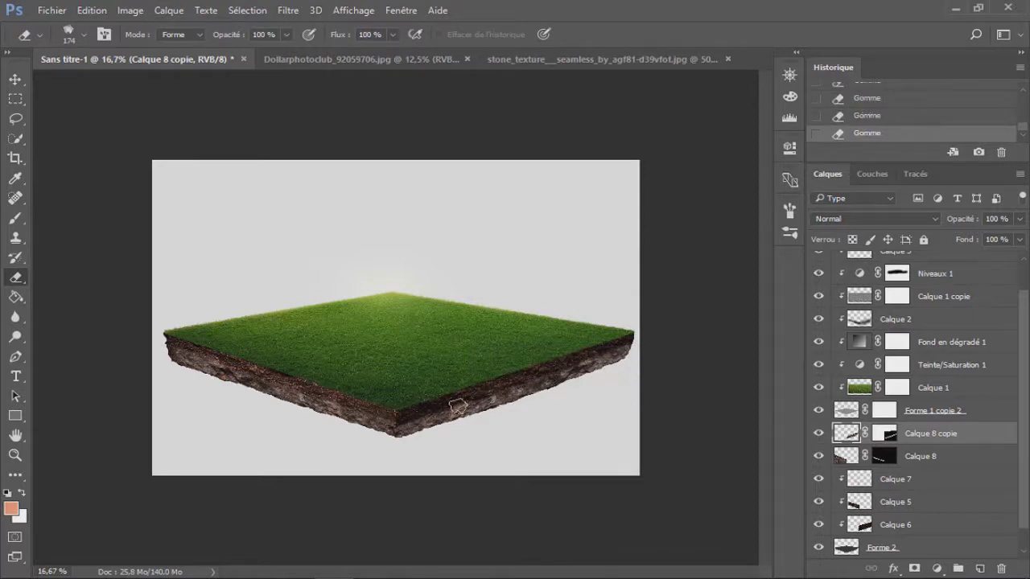
Undo an accidental deletion of both texture layers and ready a white brush on Calque 8's mask.
{"action": "left_click", "coordinate": [930, 457], "text": "shift"}
{"action": "key", "text": "Delete"}
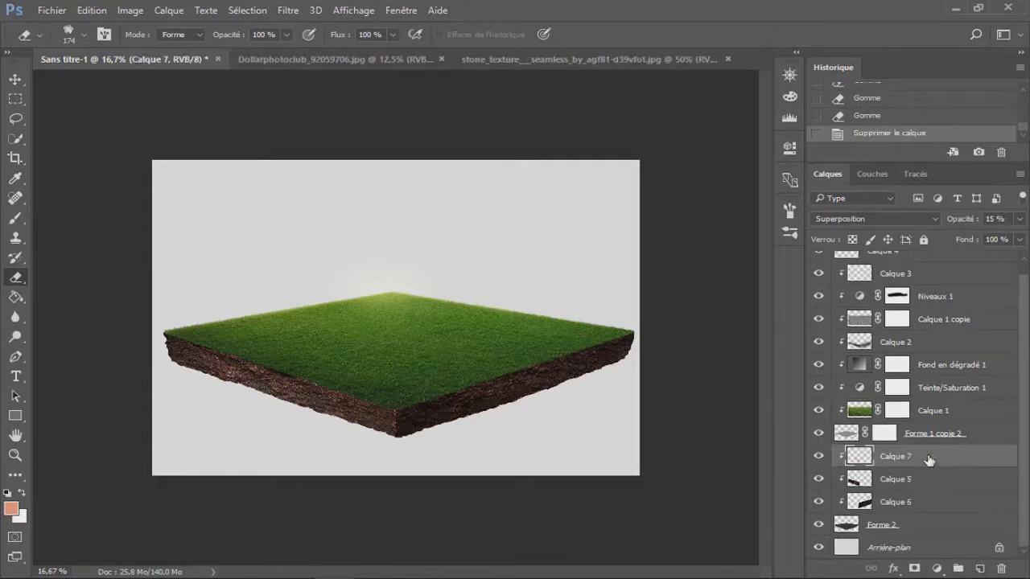
{"action": "key", "text": "ctrl+z"}
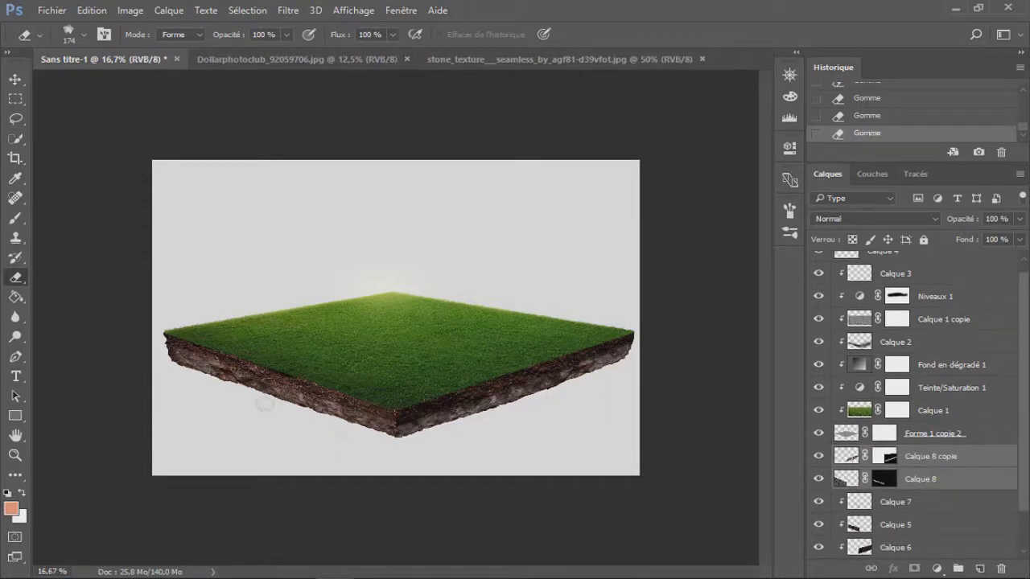
{"action": "left_click", "coordinate": [15, 220]}
{"action": "key", "text": "x"}
{"action": "key", "text": "ctrl+backslash"}
Paint white along the soil edge on Calque 8's mask and lift its Levels midtone to 1,04.
{"action": "left_click", "coordinate": [174, 356]}
{"action": "left_click_drag", "start_coordinate": [193, 366], "coordinate": [359, 439]}
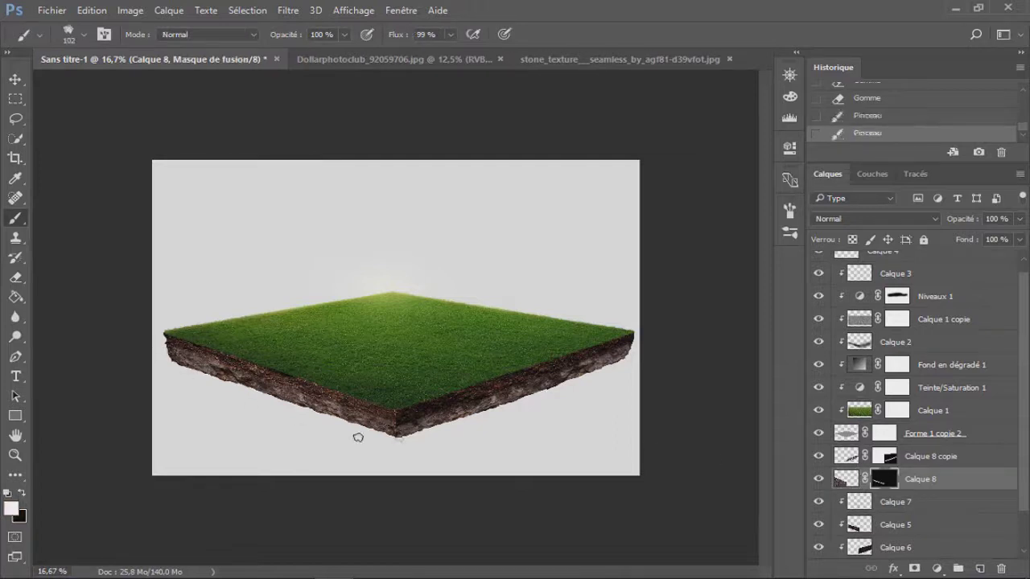
{"action": "key", "text": "ctrl+l"}
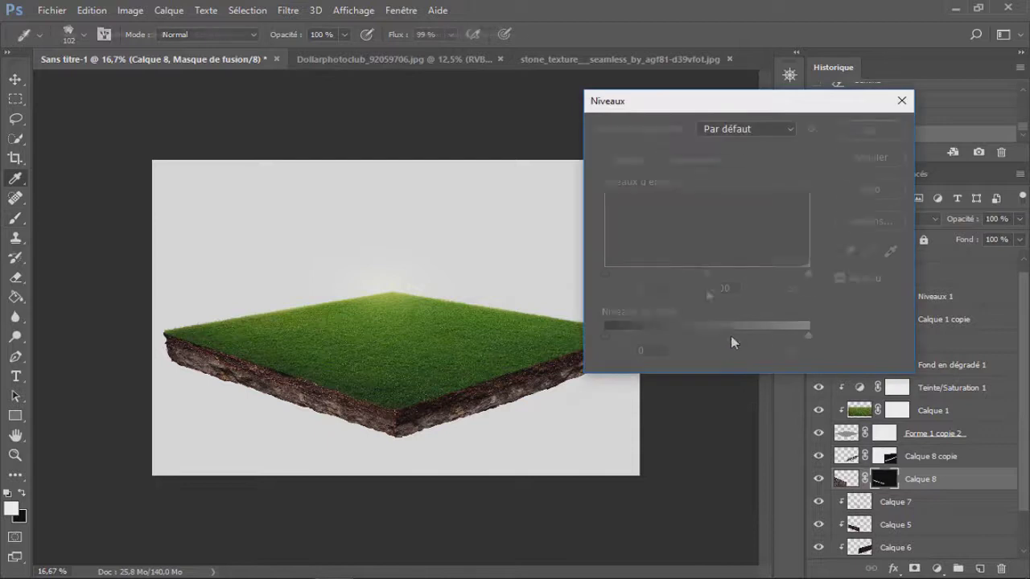
{"action": "left_click_drag", "start_coordinate": [707, 280], "coordinate": [705, 278]}
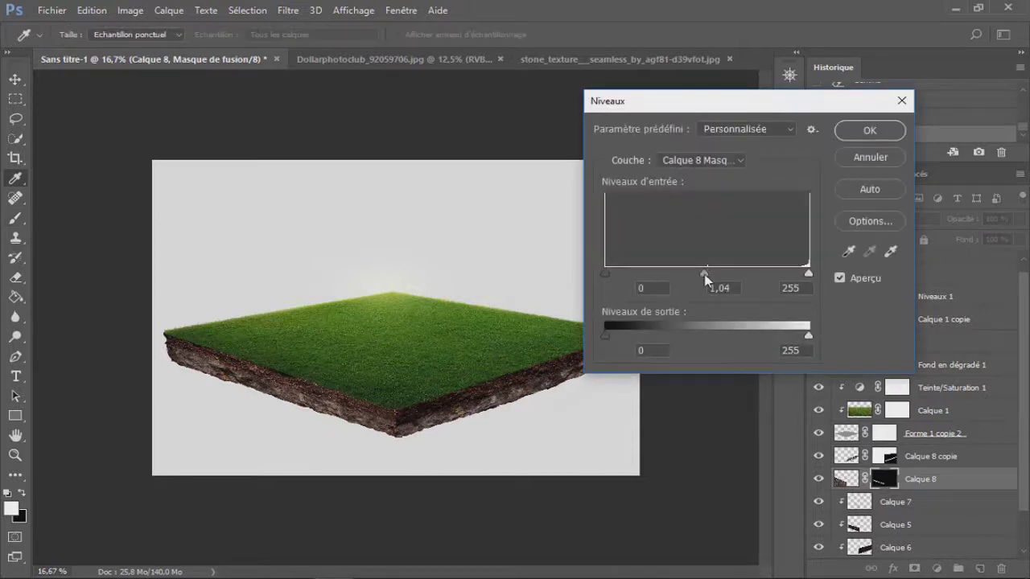
{"action": "left_click", "coordinate": [705, 275]}
{"action": "key", "text": "Return"}
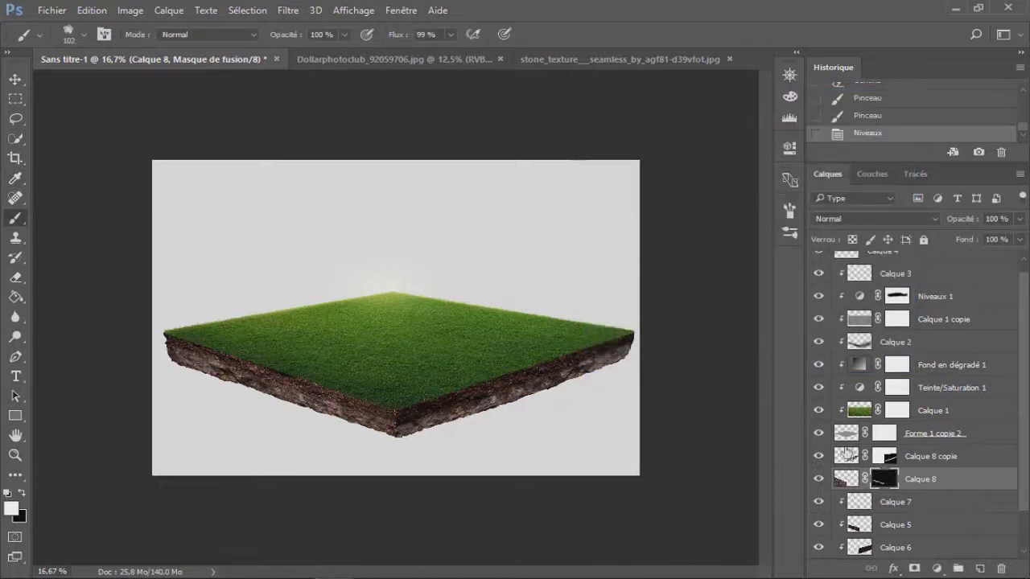
Zoom out and back in on the image, then close the stone texture document.
{"action": "key", "text": "z"}
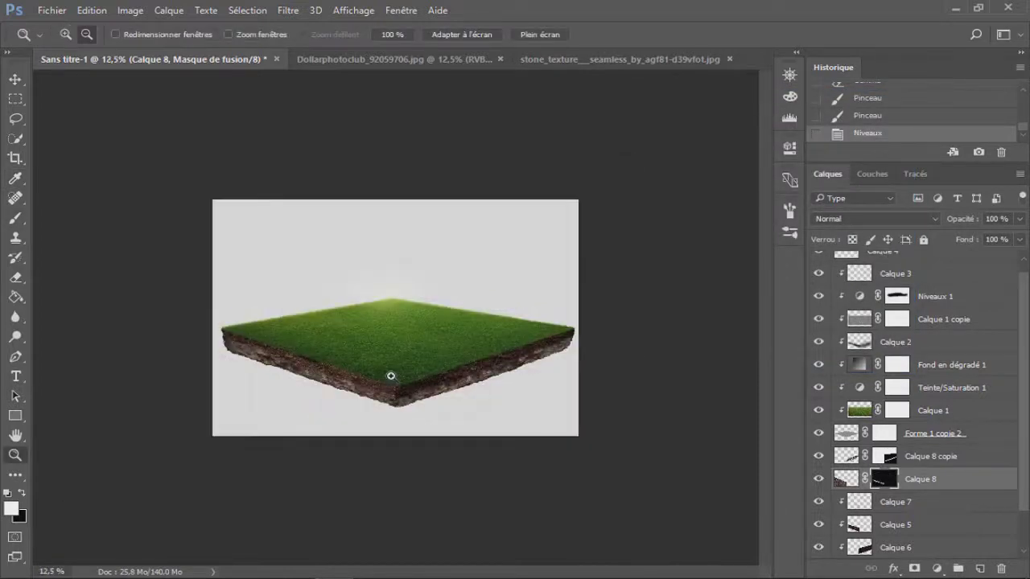
{"action": "left_click", "coordinate": [391, 375], "text": "alt"}
{"action": "left_click", "coordinate": [354, 369]}
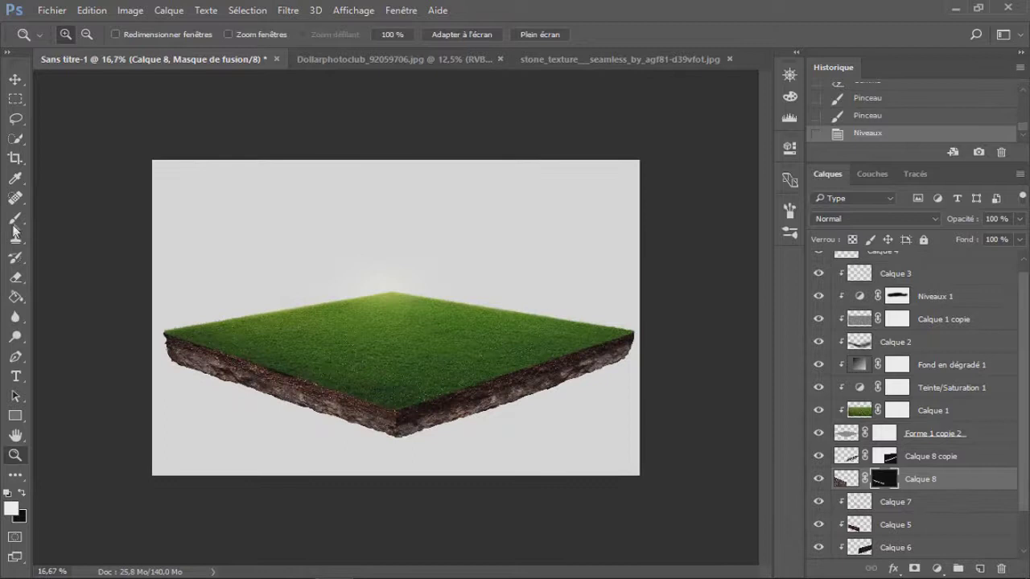
{"action": "left_click", "coordinate": [729, 59]}
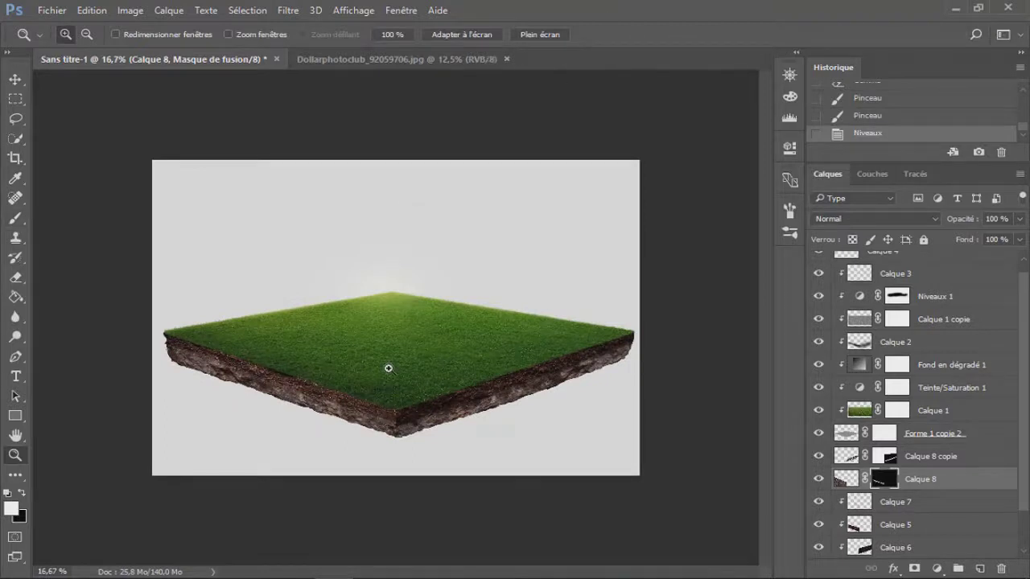
Erase rough bits along the island's soil edge, then target the Calque 8 copie and Calque 8 masks.
{"action": "key", "text": "e"}
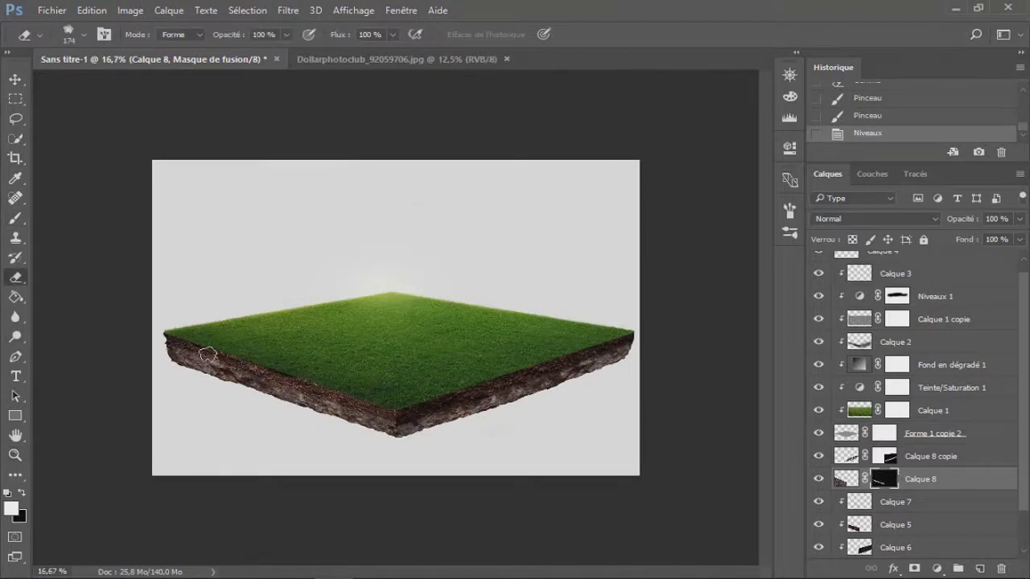
{"action": "left_click_drag", "start_coordinate": [181, 348], "coordinate": [447, 419]}
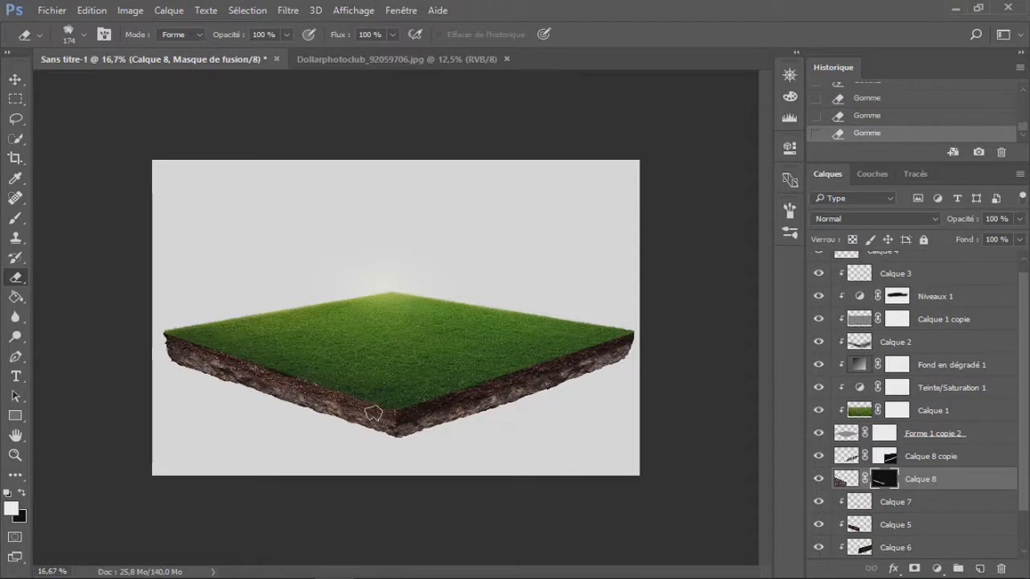
{"action": "left_click", "coordinate": [885, 458]}
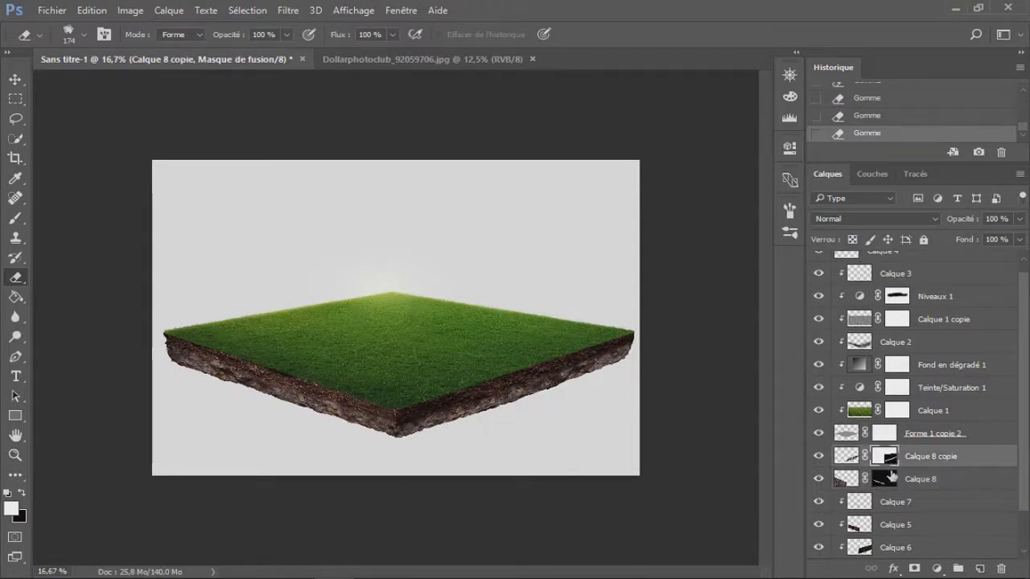
{"action": "key", "text": "alt+bracketleft"}
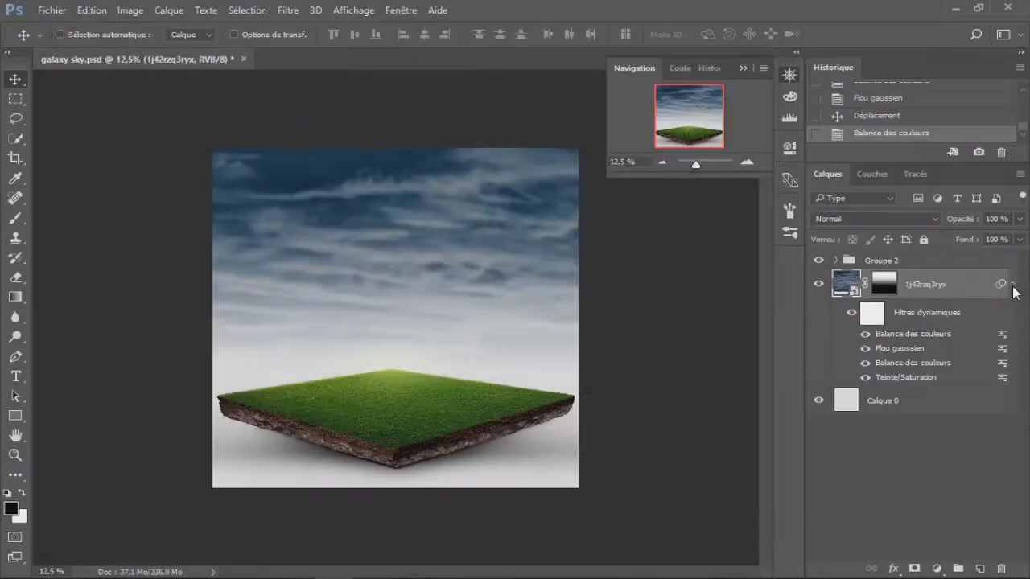
Collapse the sky layer's Filtres dynamiques list, then browse the Open dialog and cancel it.
{"action": "left_click", "coordinate": [1013, 291]}
{"action": "left_click", "coordinate": [58, 14]}
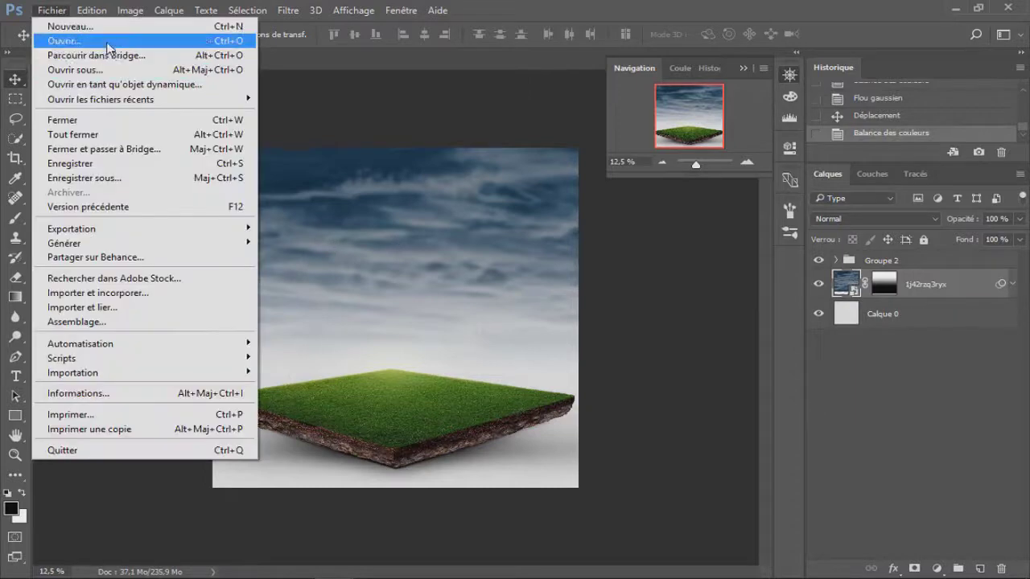
{"action": "left_click", "coordinate": [106, 42]}
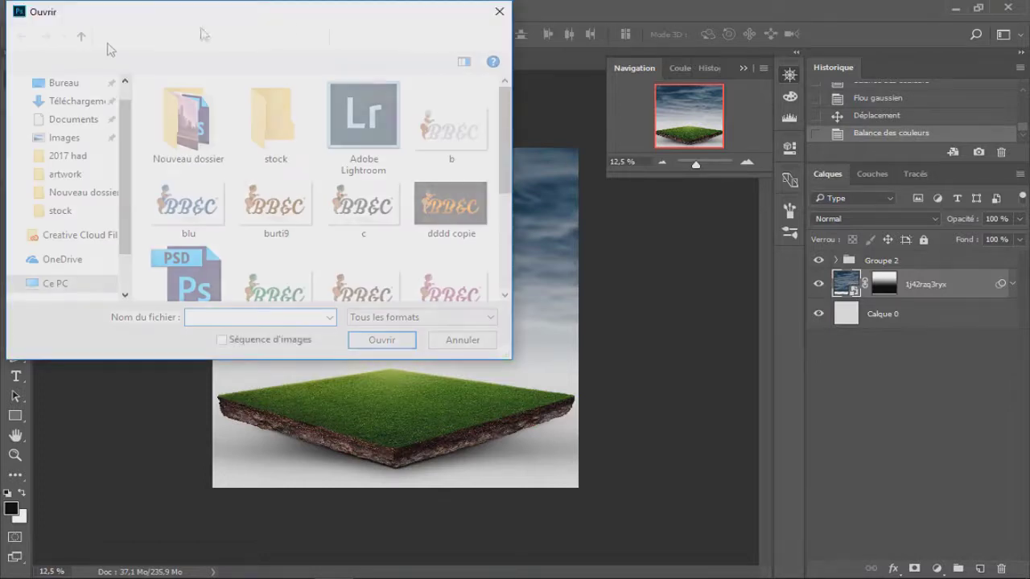
{"action": "left_click", "coordinate": [197, 125]}
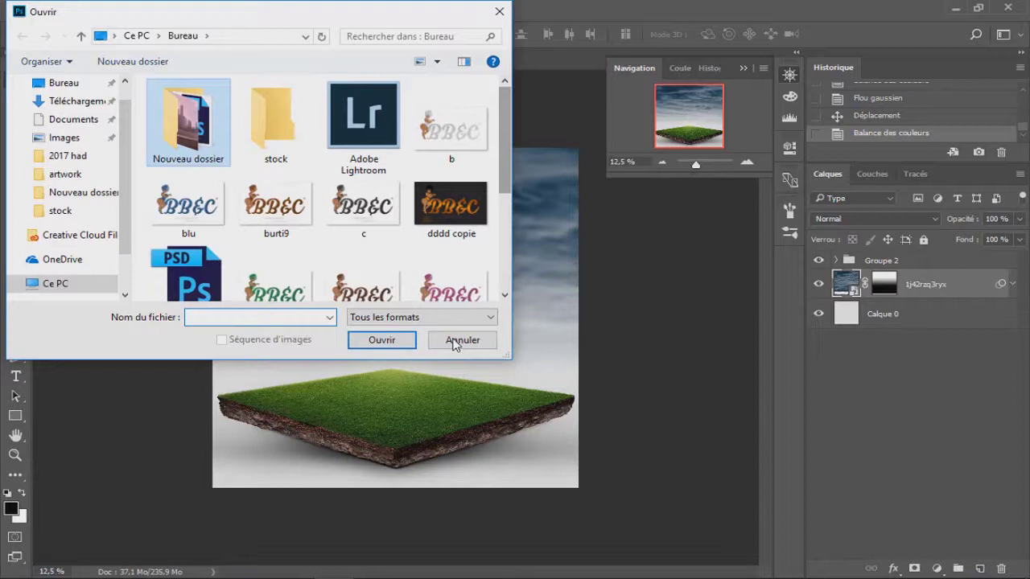
{"action": "left_click", "coordinate": [454, 341]}
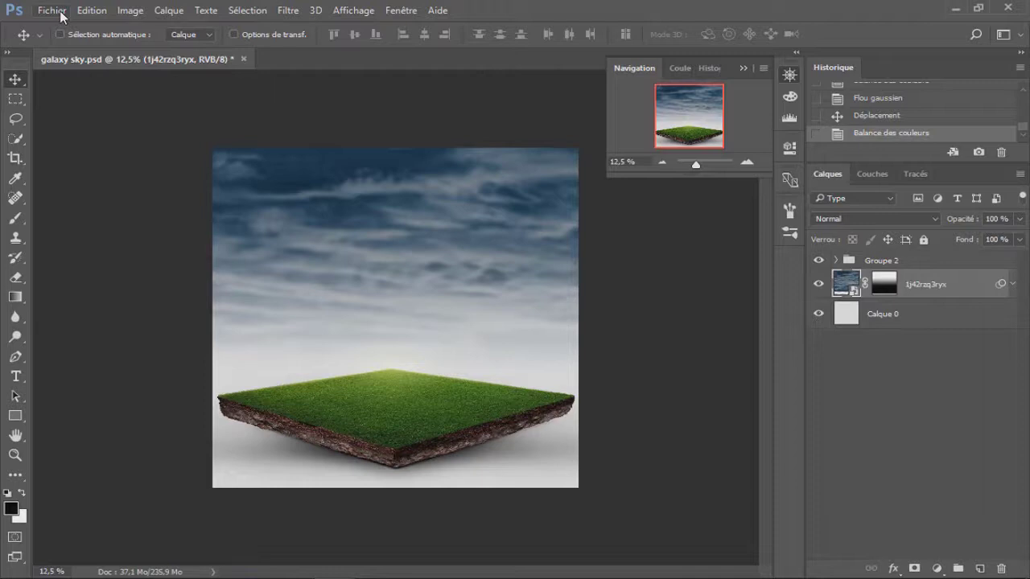
{"action": "left_click", "coordinate": [62, 16]}
Browse via stock to Téléchargements and open the transparent footballer render PNG.
{"action": "left_click", "coordinate": [80, 38]}
{"action": "key", "text": "ctrl+o"}
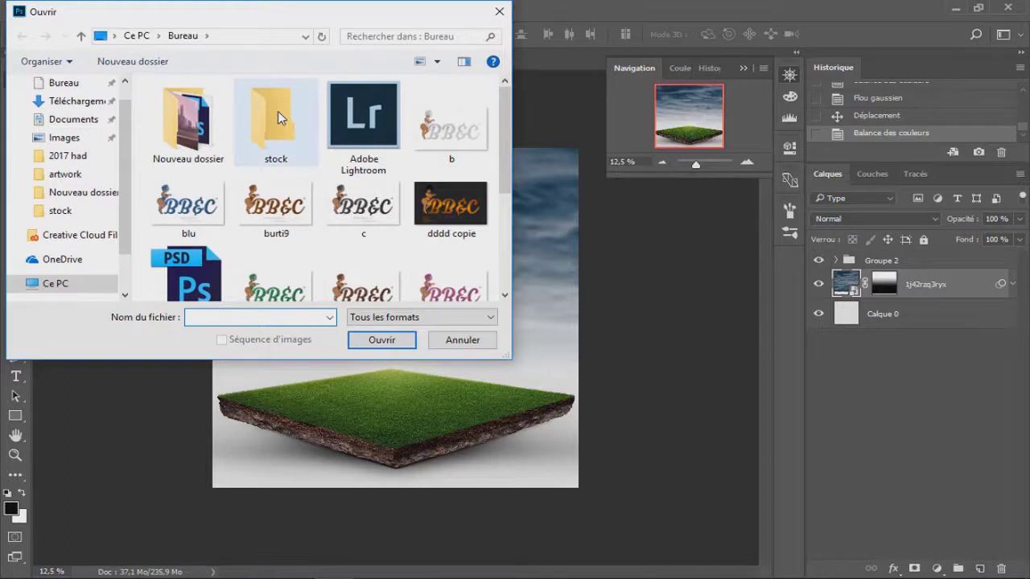
{"action": "double_click", "coordinate": [278, 117]}
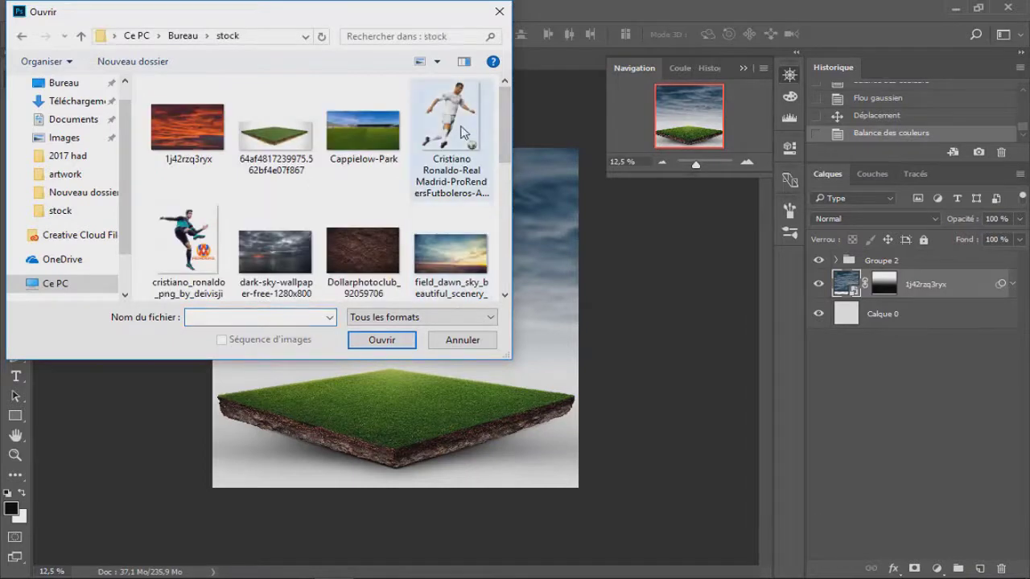
{"action": "mouse_move", "coordinate": [503, 150]}
{"action": "left_mouse_down"}
{"action": "mouse_move", "coordinate": [507, 251]}
{"action": "mouse_move", "coordinate": [511, 149]}
{"action": "left_mouse_up"}
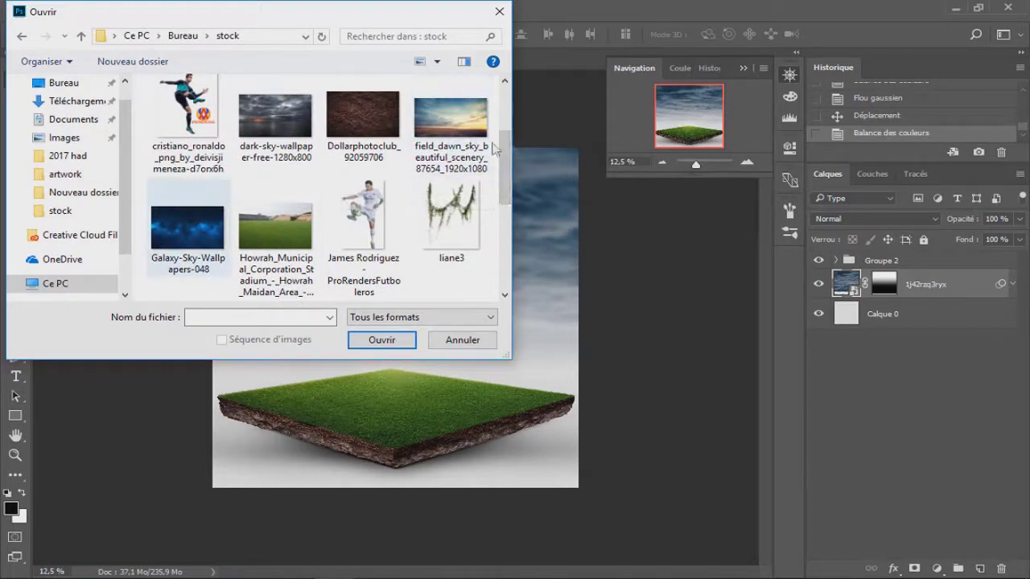
{"action": "left_click_drag", "start_coordinate": [506, 159], "coordinate": [518, 241]}
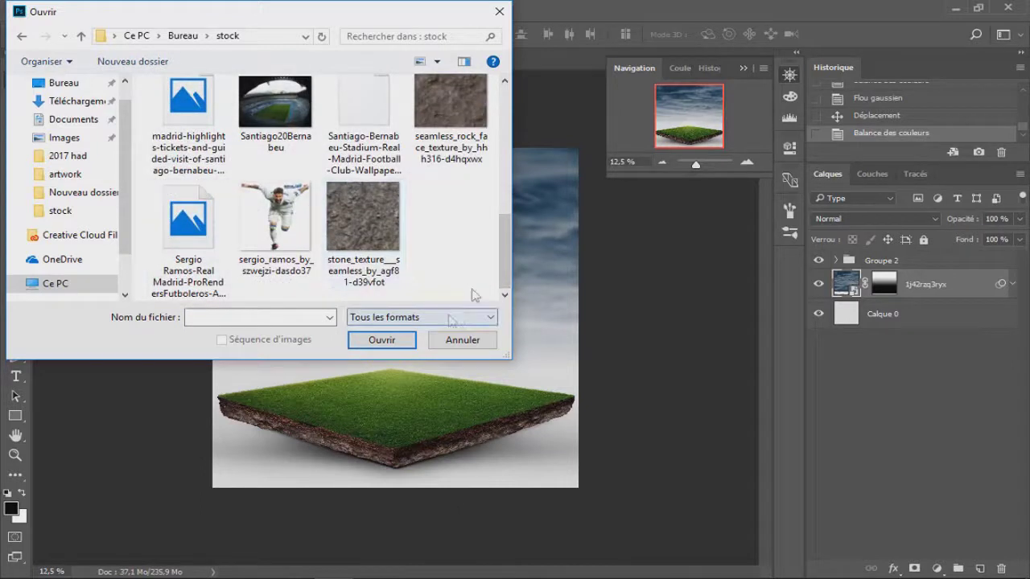
{"action": "left_click", "coordinate": [81, 110]}
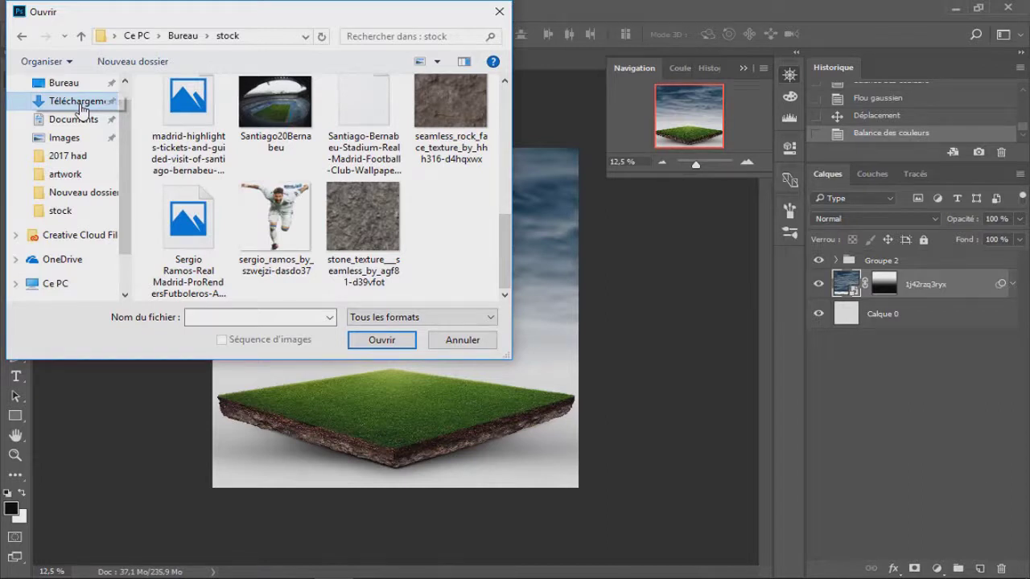
{"action": "left_click", "coordinate": [81, 109]}
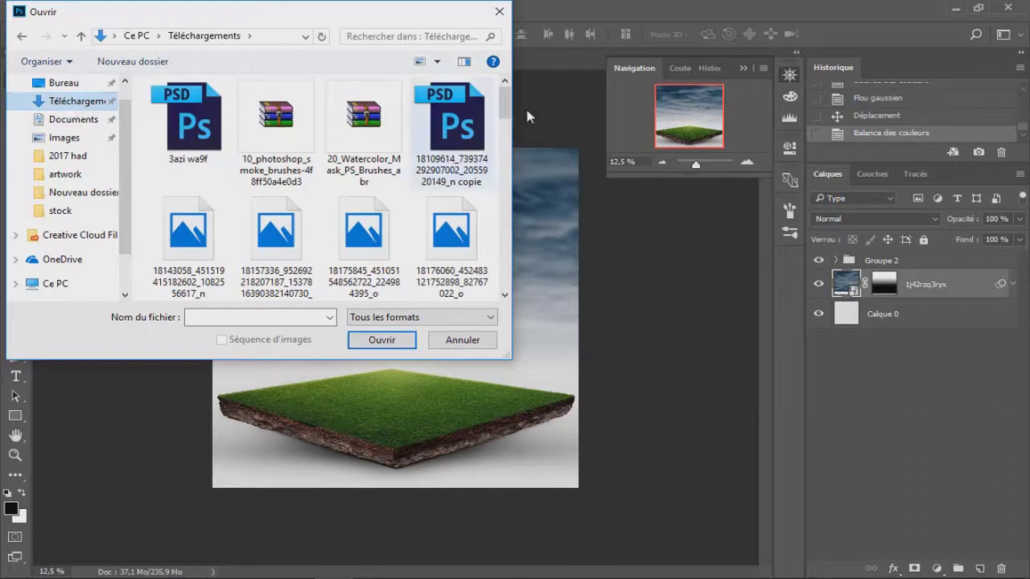
{"action": "left_click_drag", "start_coordinate": [509, 111], "coordinate": [505, 173]}
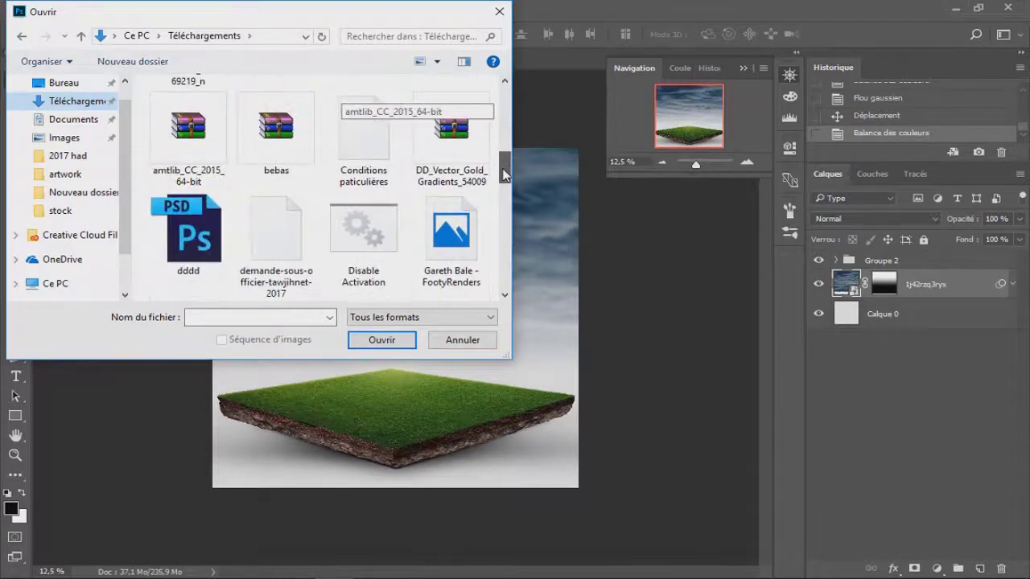
{"action": "scroll", "coordinate": [450, 177], "scroll_direction": "down", "scroll_amount": 1}
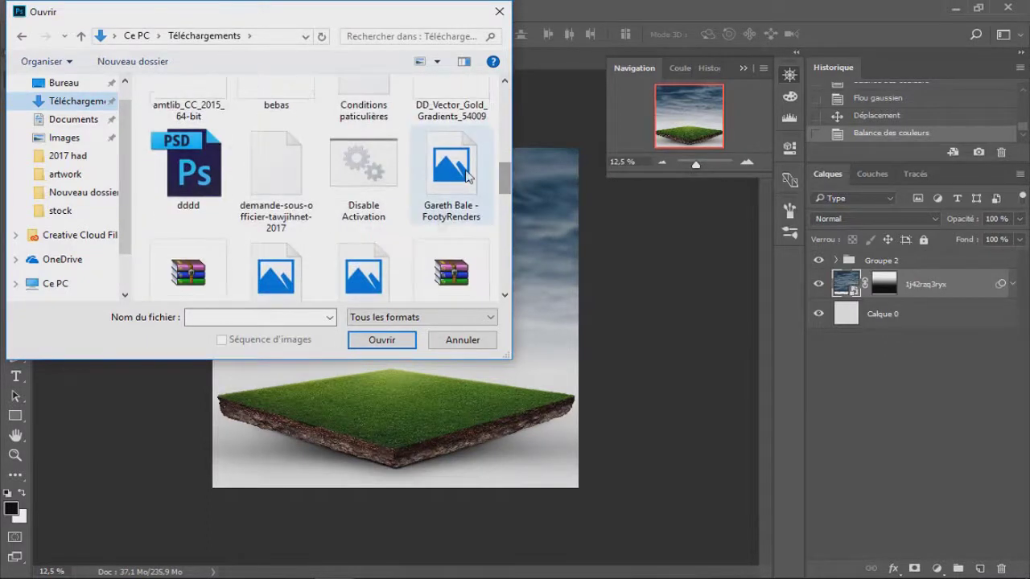
{"action": "left_click", "coordinate": [451, 169]}
{"action": "key", "text": "Return"}
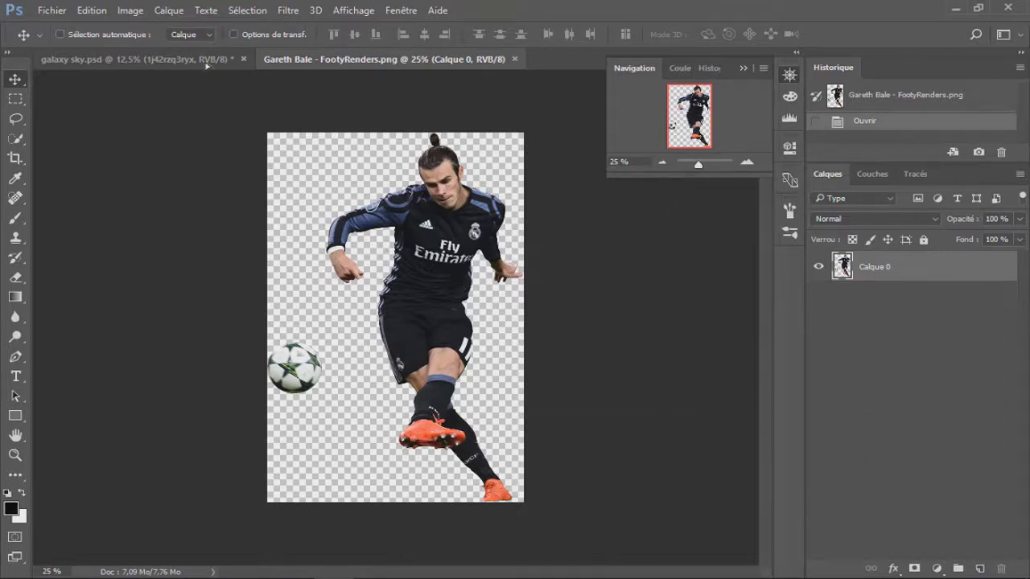
Drag the footballer onto the galaxy sky.psd canvas as Calque 17, stacked above Groupe 2.
{"action": "left_click_drag", "start_coordinate": [505, 399], "coordinate": [374, 255]}
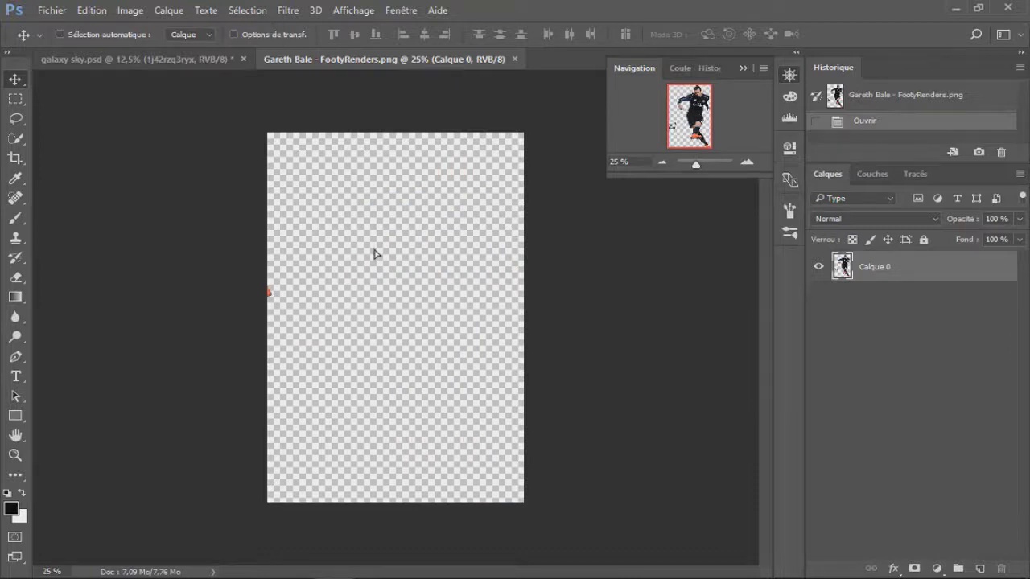
{"action": "key", "text": "ctrl+Tab"}
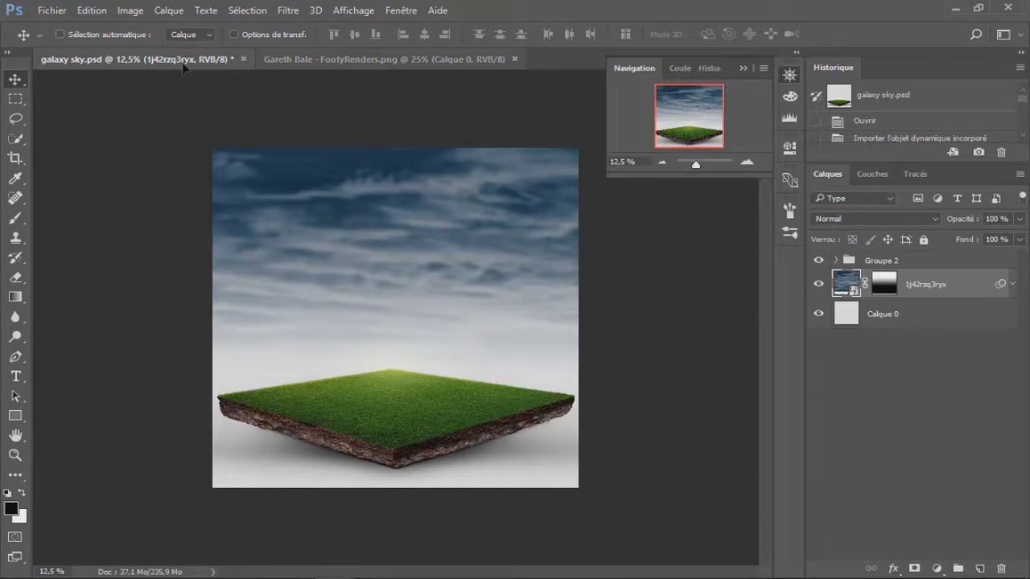
{"action": "left_click_drag", "start_coordinate": [183, 68], "coordinate": [413, 258]}
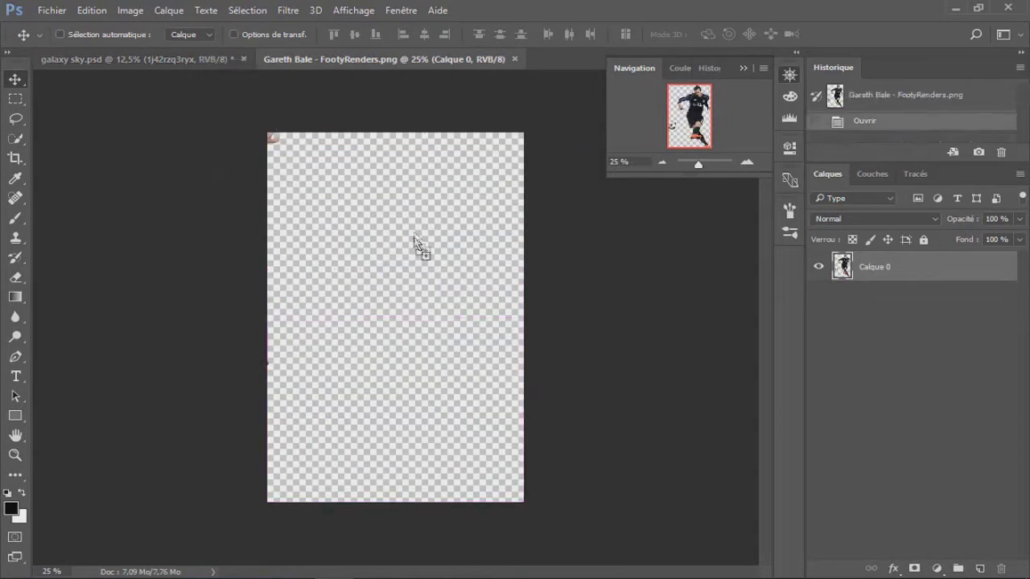
{"action": "left_click_drag", "start_coordinate": [413, 253], "coordinate": [413, 253]}
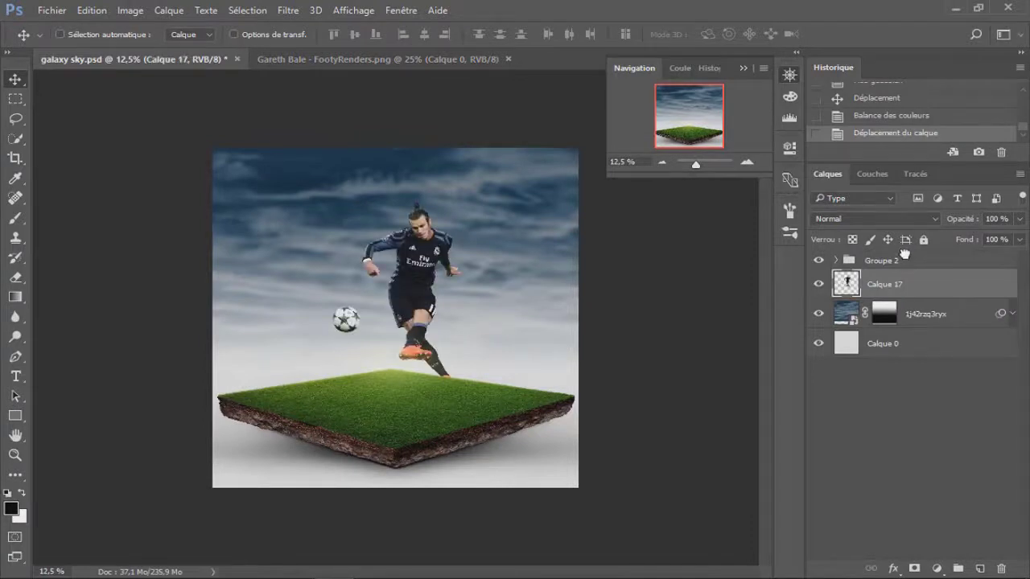
{"action": "left_click_drag", "start_coordinate": [904, 255], "coordinate": [901, 256]}
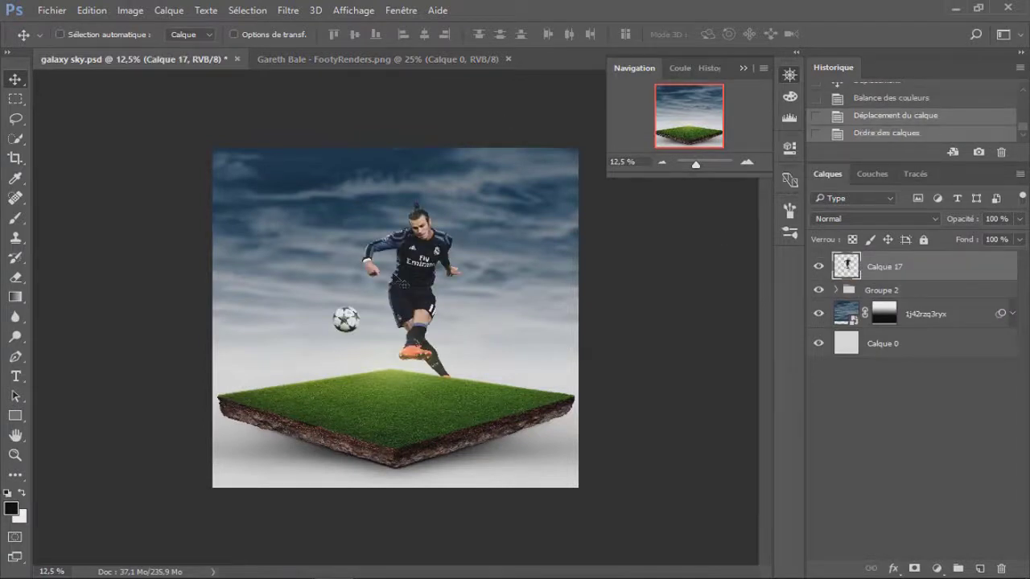
{"action": "key", "text": "ctrl+t"}
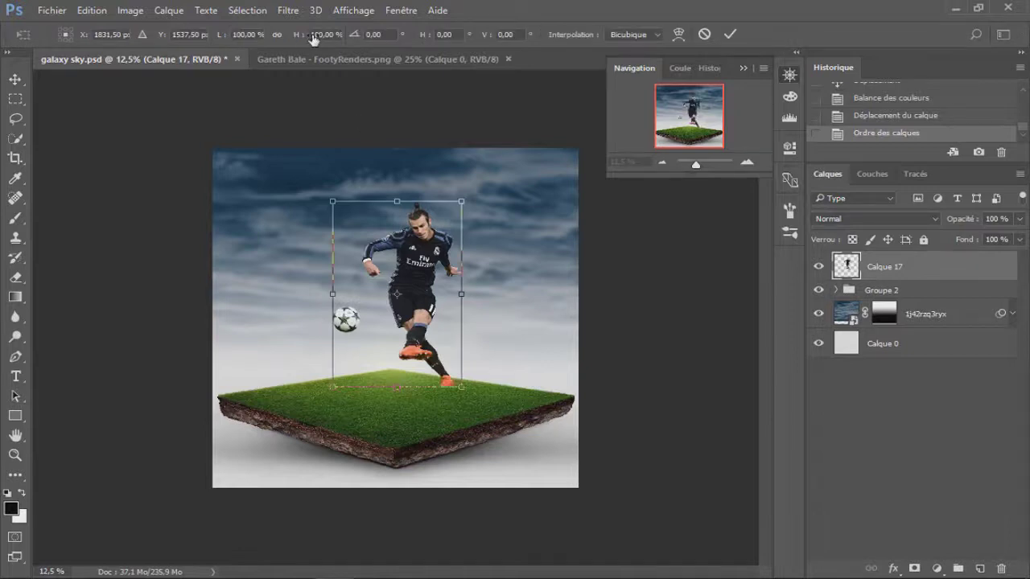
Scale the footballer to 144% and move him left so his planted boot rests on the grass.
{"action": "left_click_drag", "start_coordinate": [312, 38], "coordinate": [295, 35]}
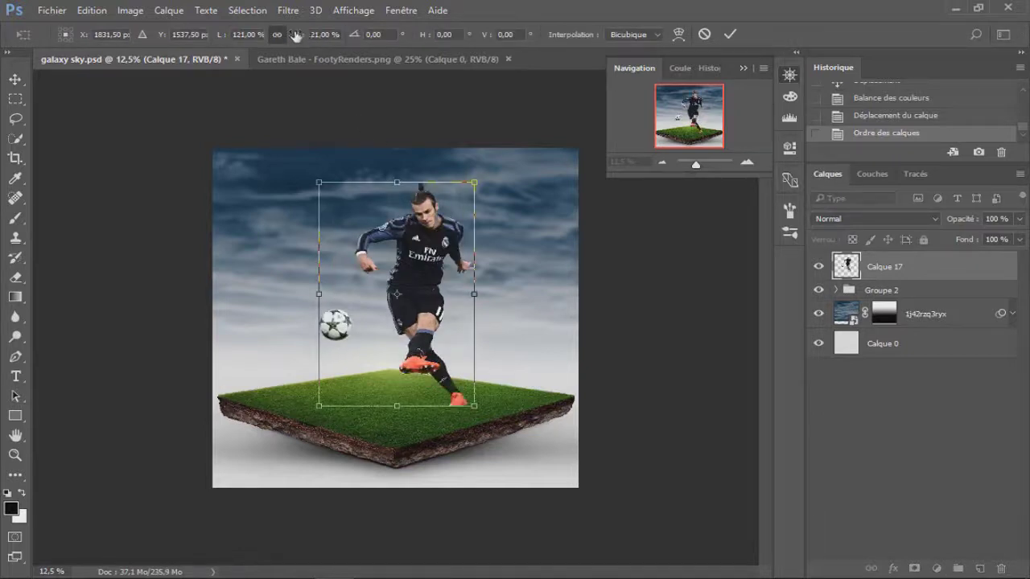
{"action": "left_click_drag", "start_coordinate": [295, 35], "coordinate": [314, 34]}
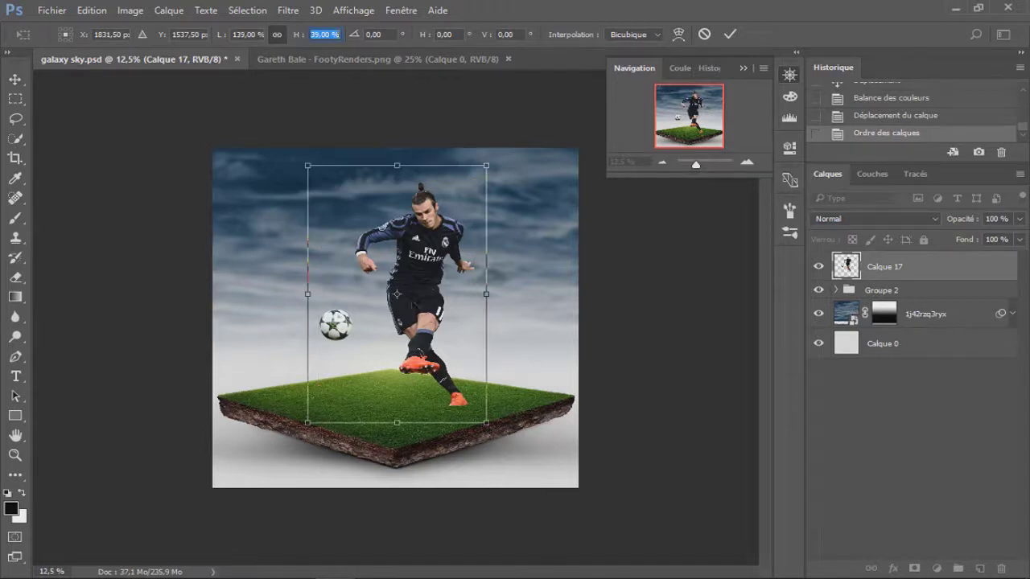
{"action": "left_click_drag", "start_coordinate": [410, 304], "coordinate": [372, 328]}
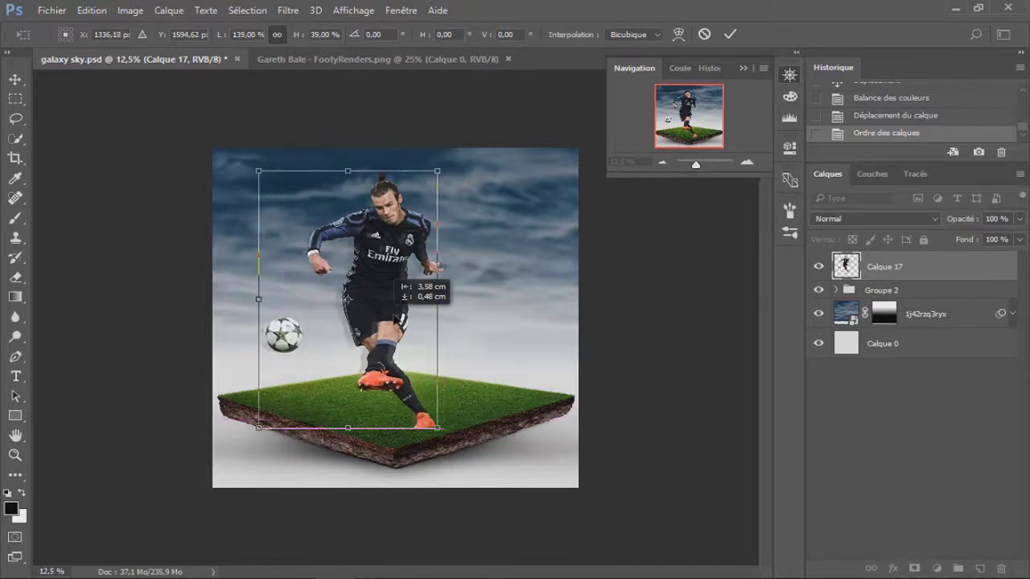
{"action": "left_click_drag", "start_coordinate": [391, 322], "coordinate": [385, 322]}
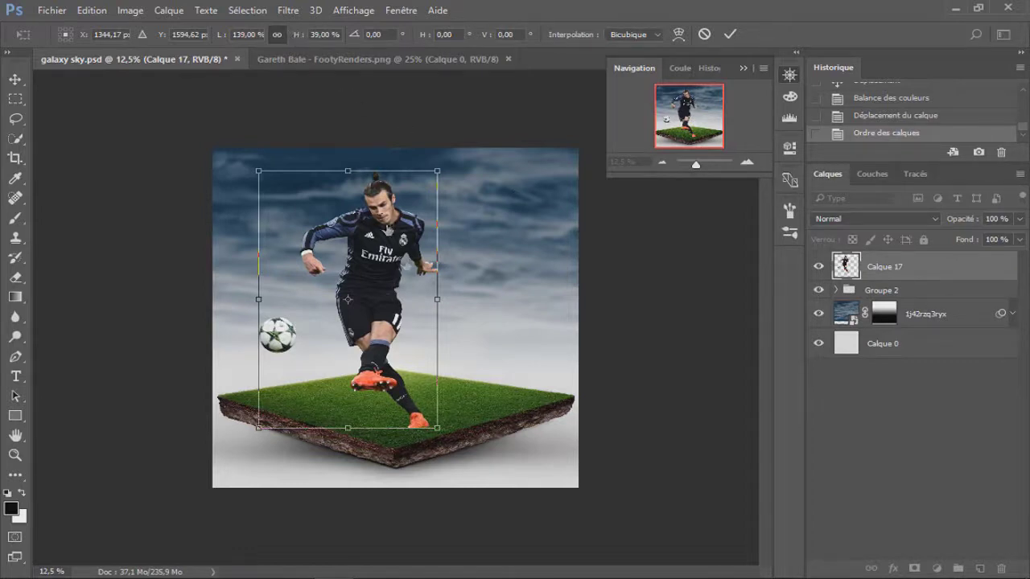
{"action": "type", "text": "44"}
{"action": "key", "text": "Return"}
{"action": "left_click_drag", "start_coordinate": [406, 262], "coordinate": [406, 255]}
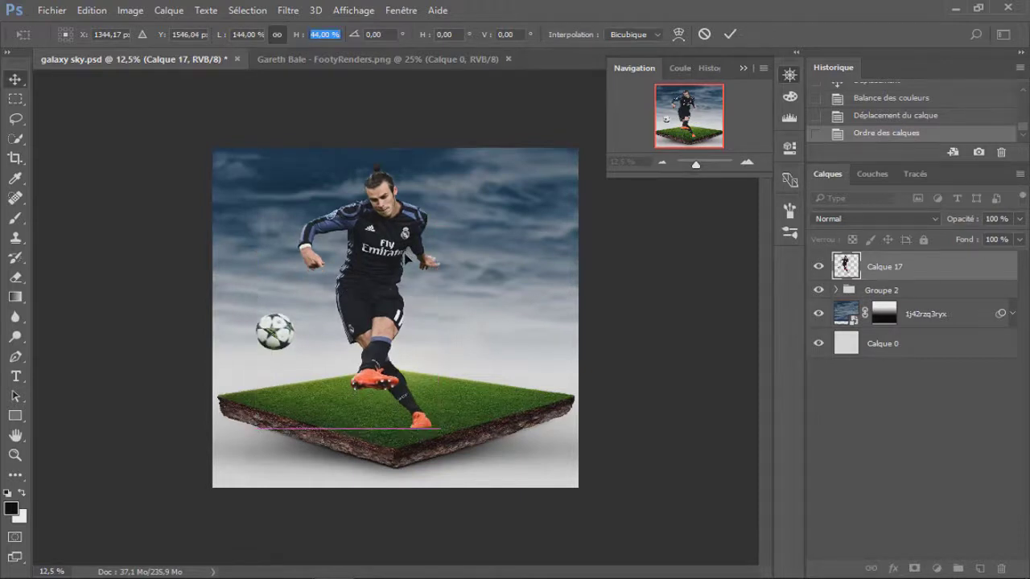
{"action": "key", "text": "Return"}
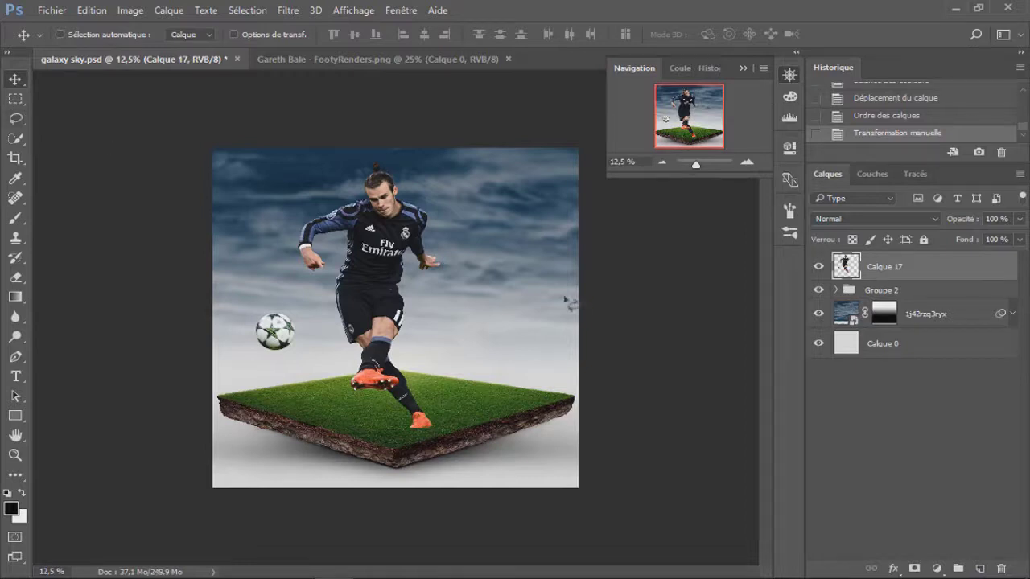
Duplicate the footballer layer and select the lower Calque 17.
{"action": "key", "text": "l"}
{"action": "key", "text": "ctrl+j"}
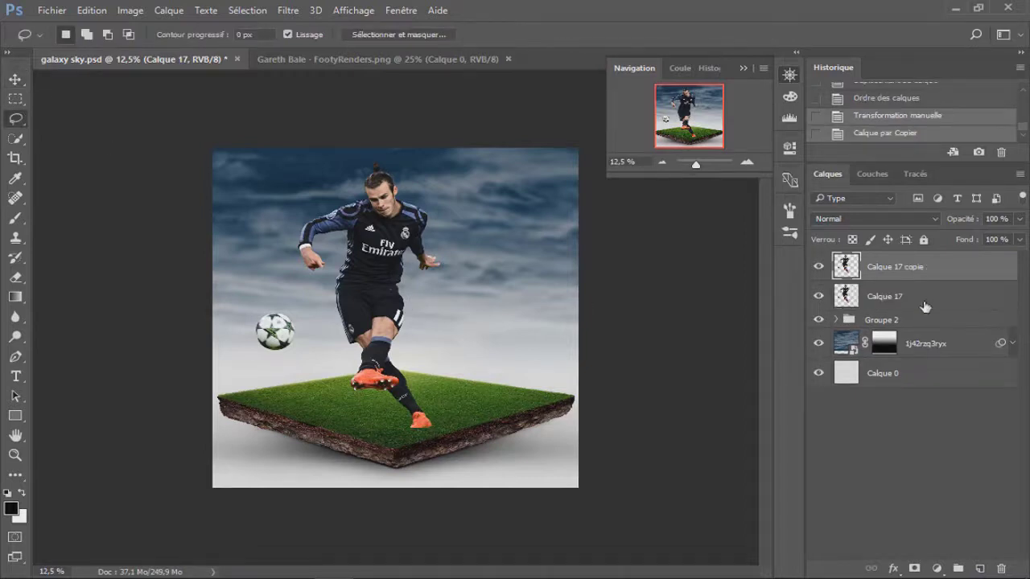
{"action": "key", "text": "alt+bracketleft"}
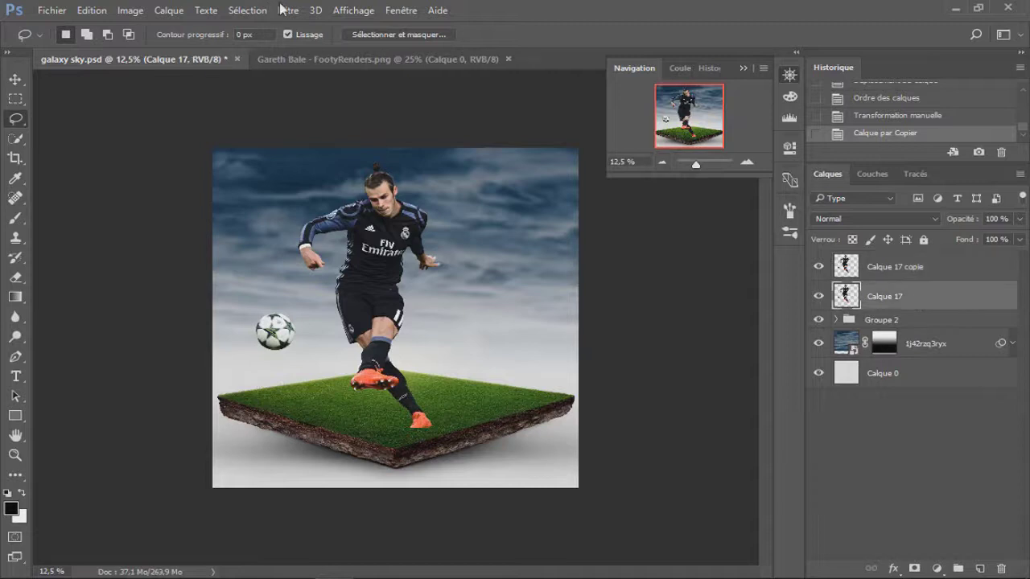
Apply a Flou directionnel to Calque 17 with 65° angle and 49 px distance.
{"action": "left_click", "coordinate": [288, 10]}
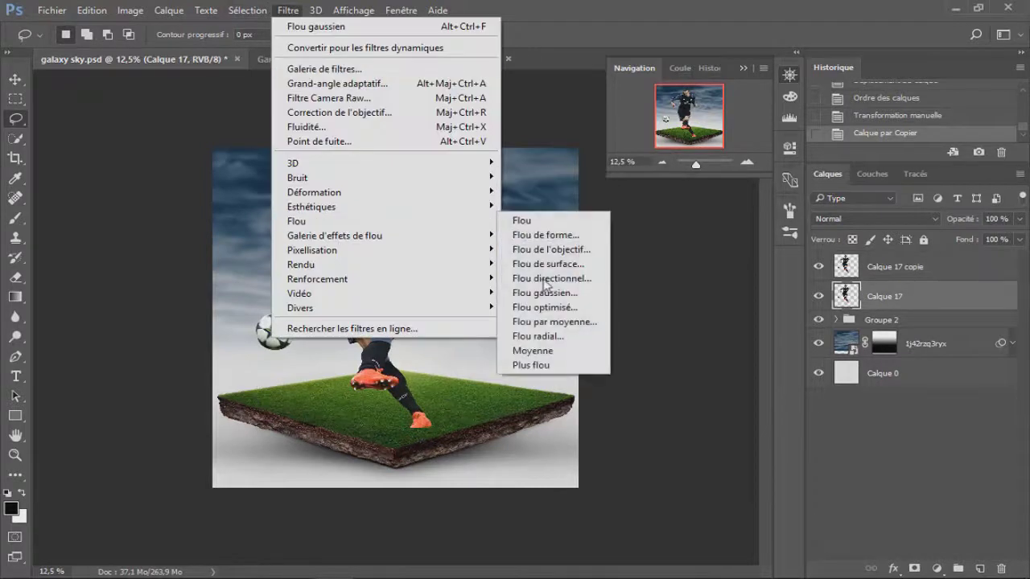
{"action": "left_click", "coordinate": [543, 278]}
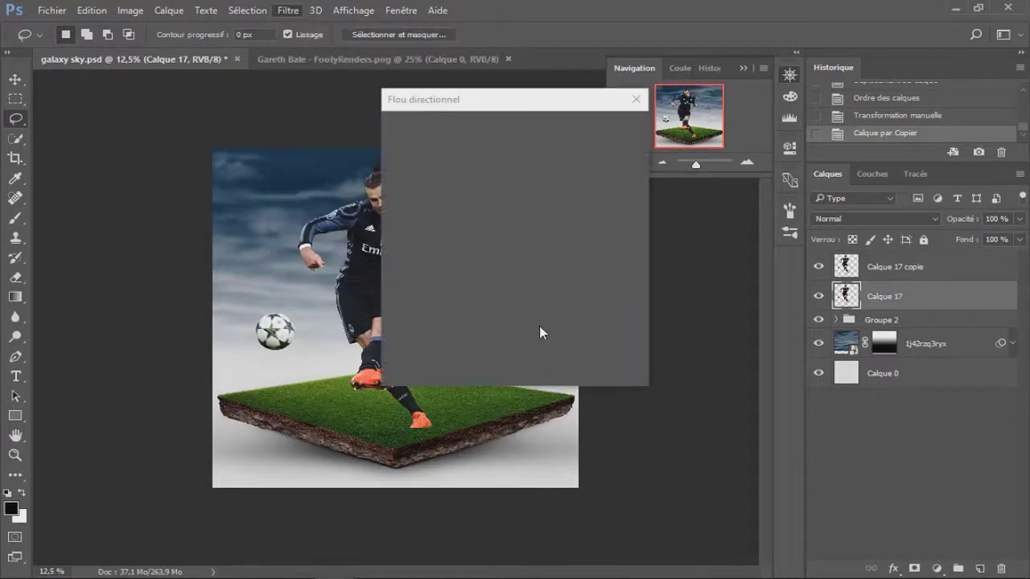
{"action": "left_click", "coordinate": [539, 326]}
{"action": "left_click", "coordinate": [540, 317]}
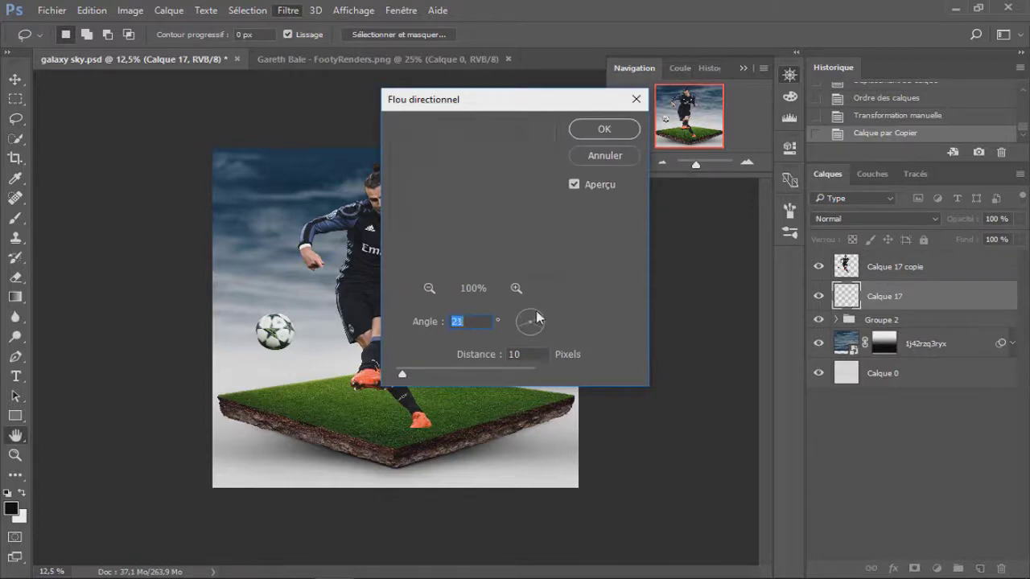
{"action": "type", "text": "65"}
{"action": "left_click", "coordinate": [418, 370]}
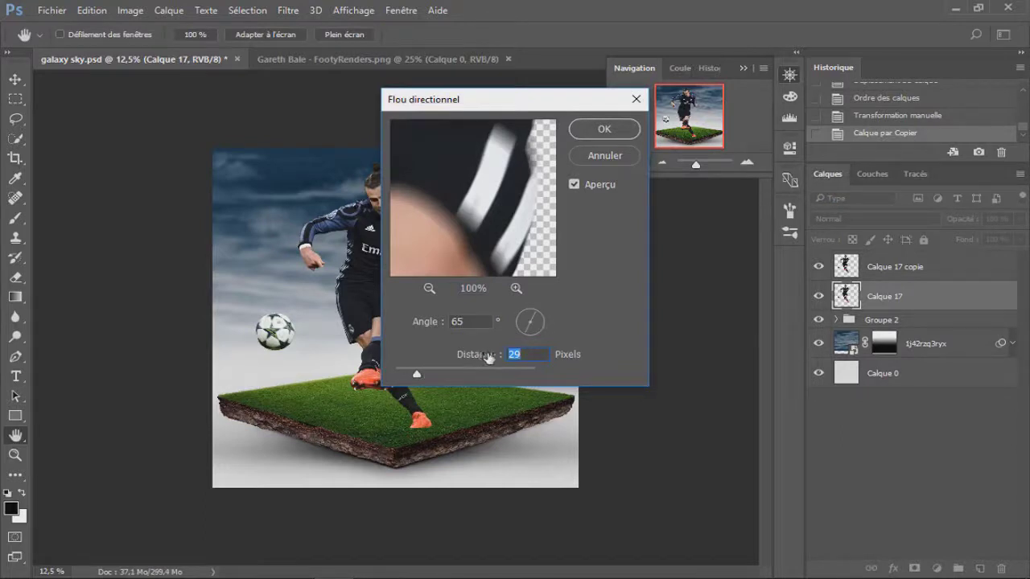
{"action": "left_click", "coordinate": [428, 372]}
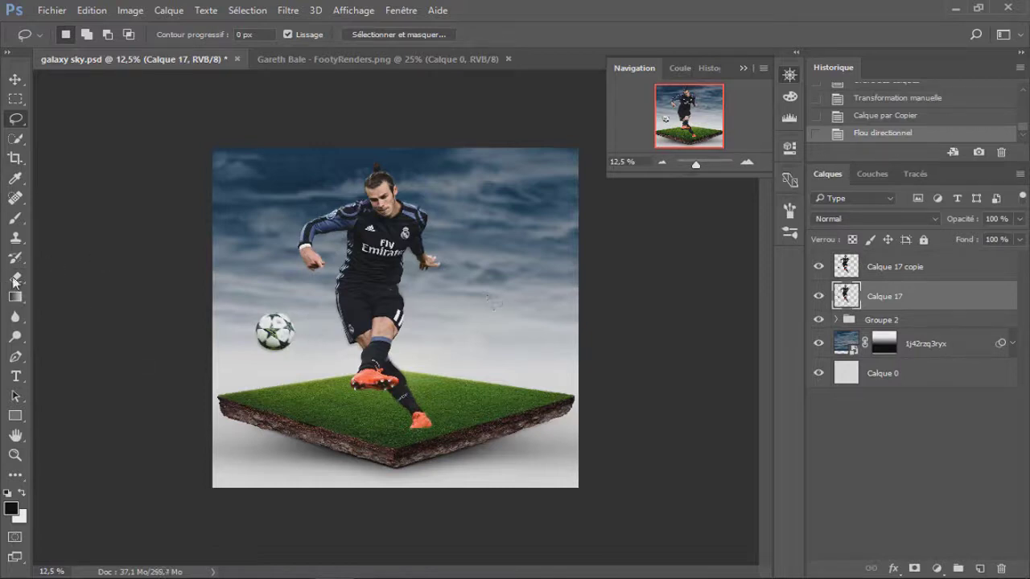
Erase the motion blur around the player's leg and across the grass with a 150 px eraser.
{"action": "key", "text": "e"}
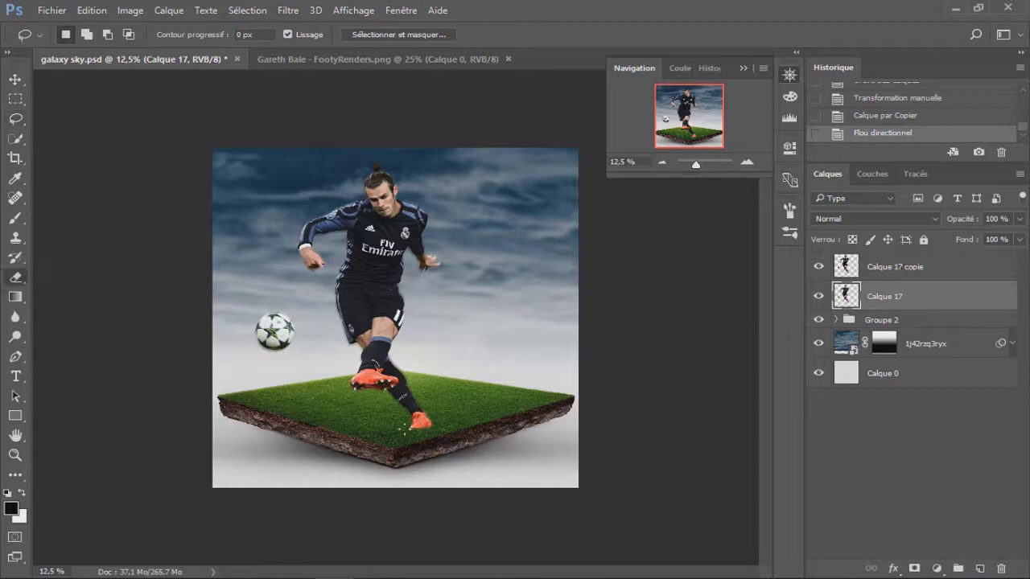
{"action": "key", "text": "alt+bracketright"}
{"action": "key", "text": "alt+bracketleft"}
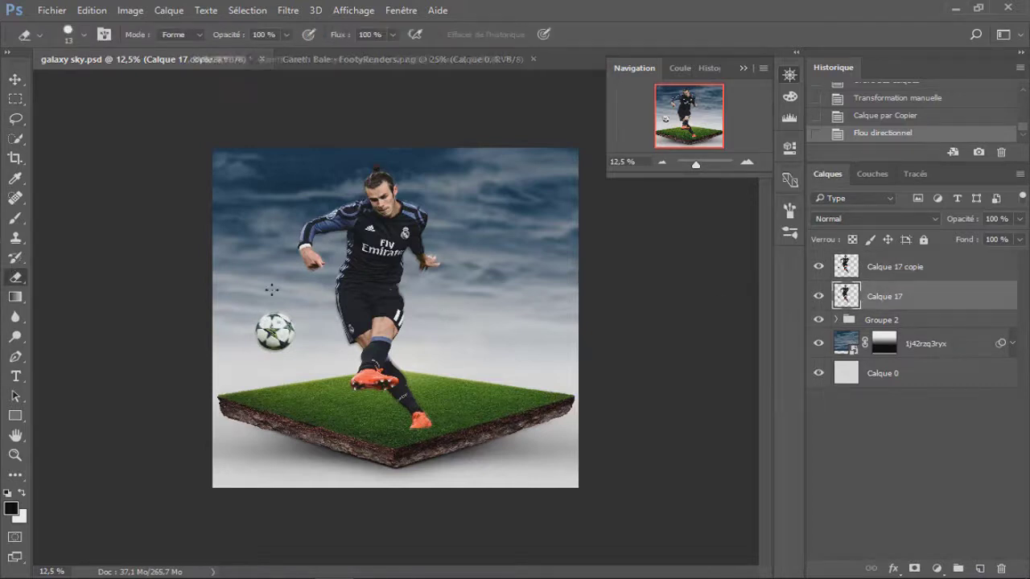
{"action": "right_click", "coordinate": [412, 334]}
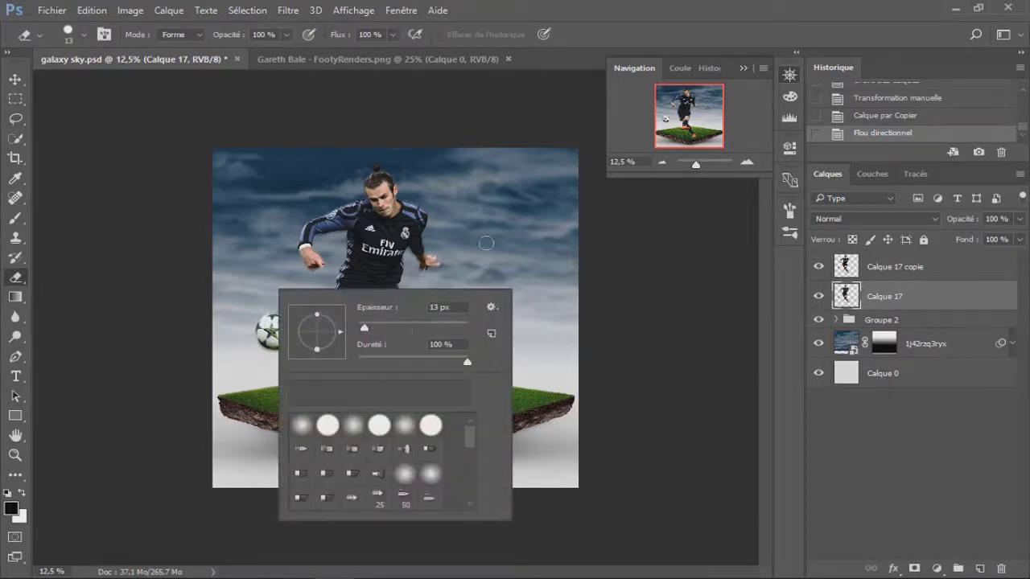
{"action": "type", "text": "150"}
{"action": "key", "text": "Return"}
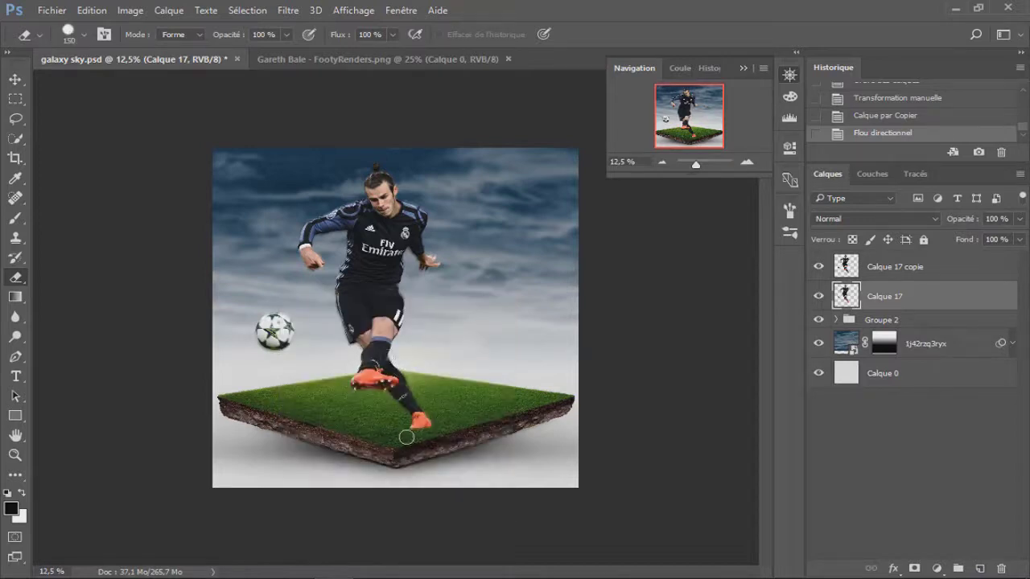
{"action": "left_click_drag", "start_coordinate": [346, 359], "coordinate": [358, 343]}
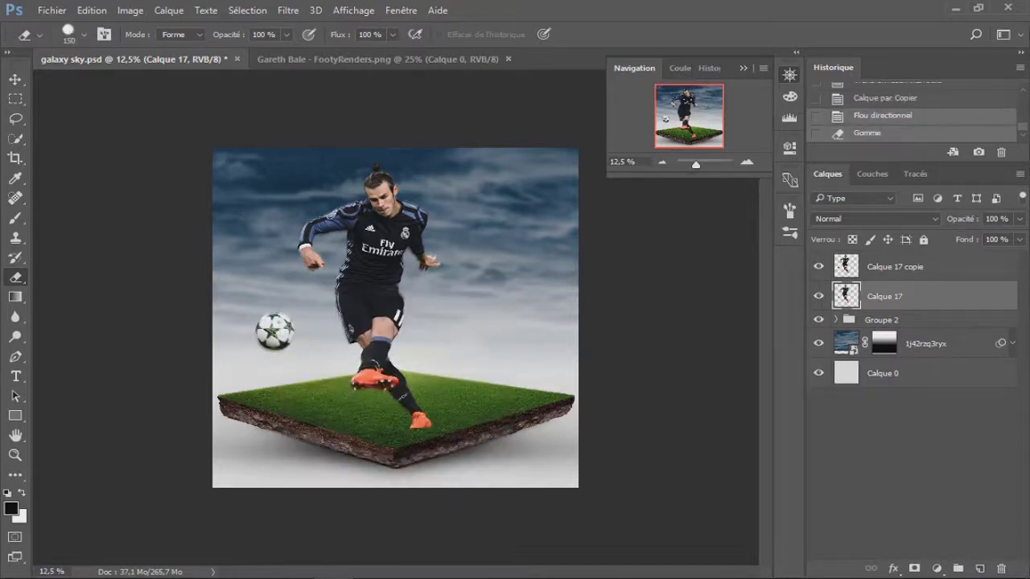
{"action": "left_click_drag", "start_coordinate": [410, 373], "coordinate": [282, 367]}
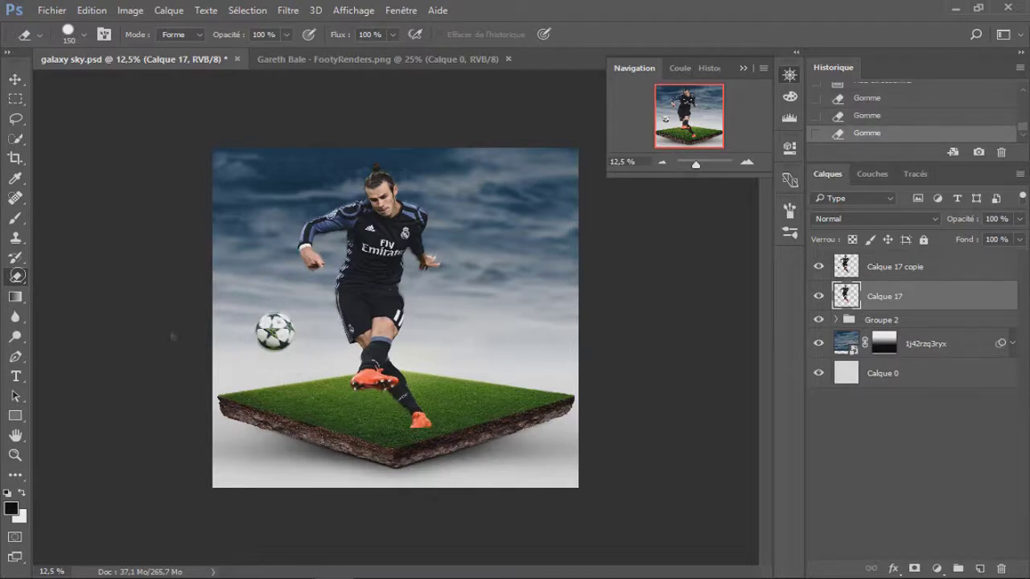
{"action": "key", "text": "ctrl+z"}
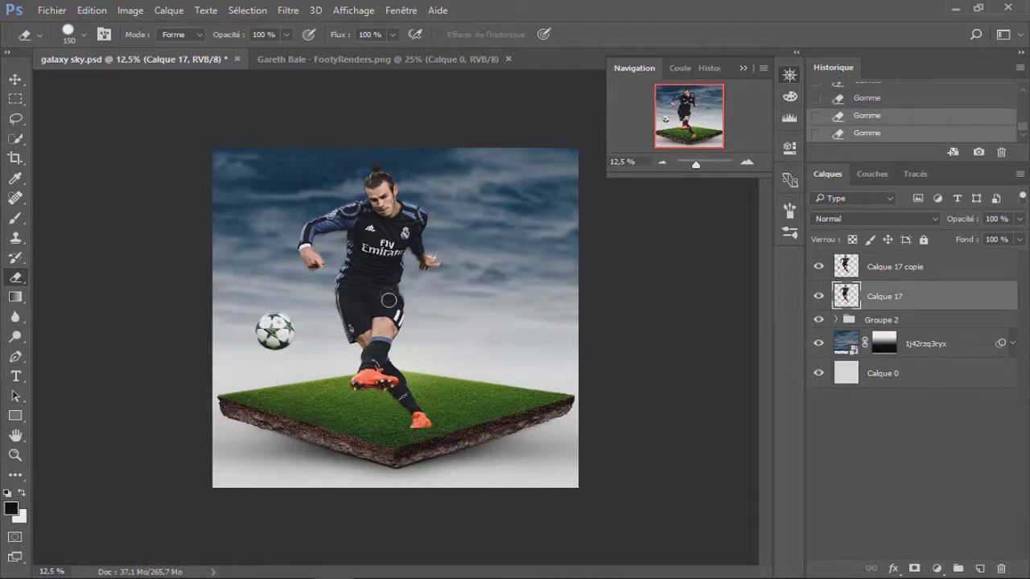
{"action": "key", "text": "ctrl+z"}
Set the eraser to 250 px and 20% flow, then gently erase the sharp copy near the ball.
{"action": "right_click", "coordinate": [599, 342]}
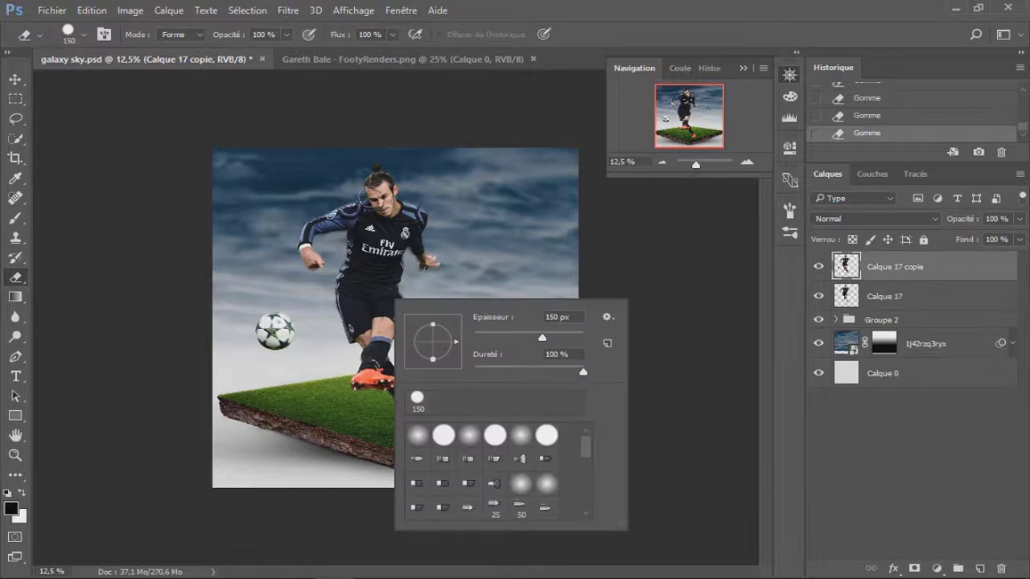
{"action": "key", "text": "bracketright"}
{"action": "key", "text": "bracketright"}
{"action": "key", "text": "bracketright"}
{"action": "left_click", "coordinate": [465, 235]}
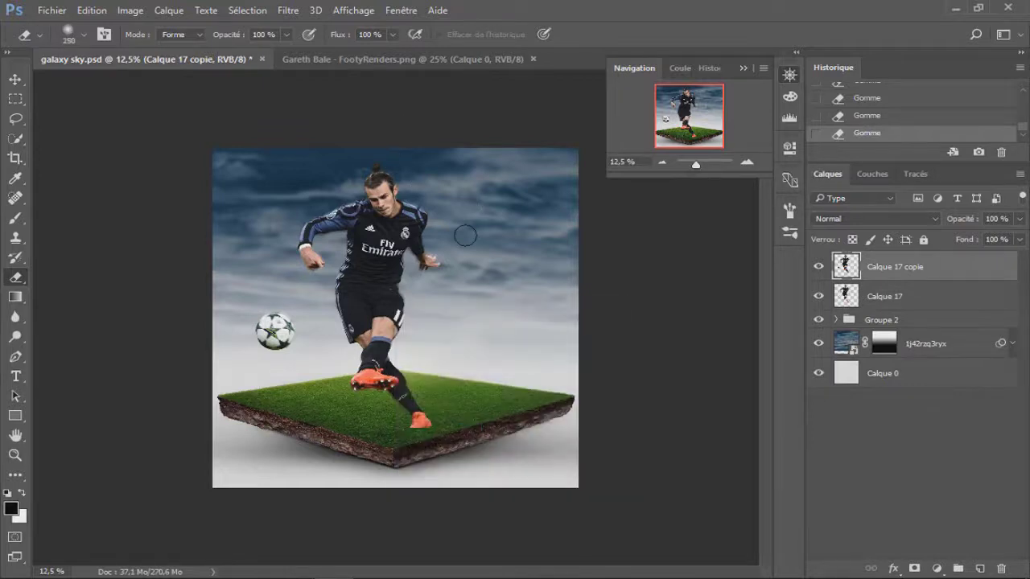
{"action": "key", "text": "shift+5"}
{"action": "key", "text": "shift+1"}
{"action": "key", "text": "shift+3"}
{"action": "key", "text": "shift+5"}
{"action": "key", "text": "shift+2"}
{"action": "key", "text": "shift+0"}
{"action": "left_click_drag", "start_coordinate": [308, 333], "coordinate": [307, 348]}
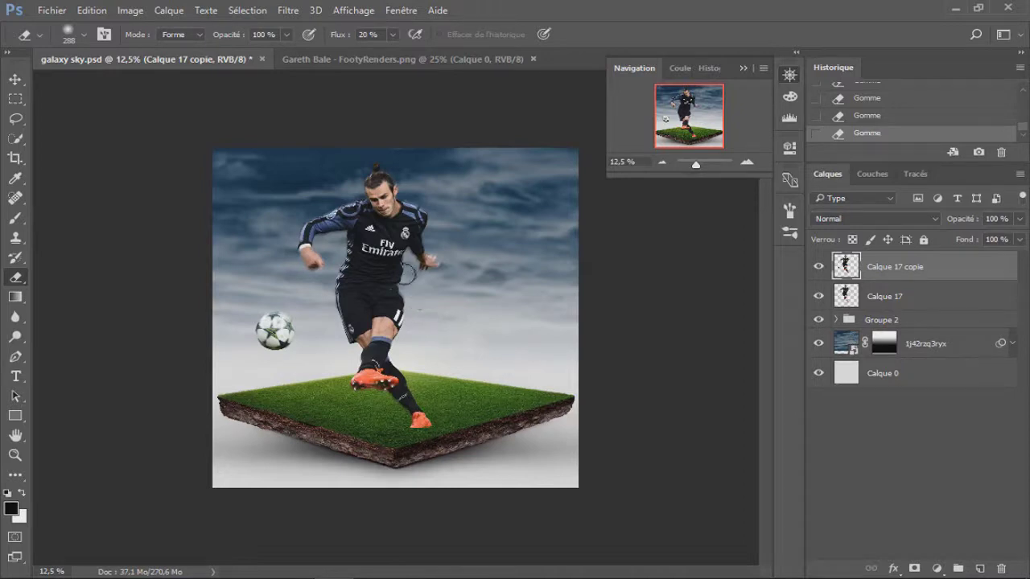
Select Calque 17 and Calque 17 copie and merge them into one layer.
{"action": "key", "text": "alt+bracketleft"}
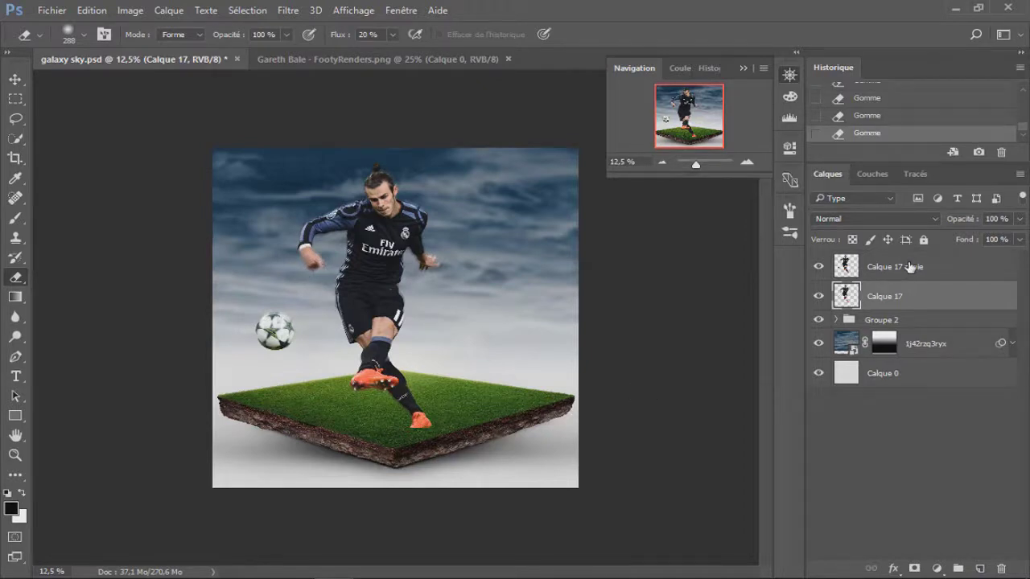
{"action": "left_click", "coordinate": [909, 267], "text": "ctrl"}
{"action": "right_click", "coordinate": [909, 267]}
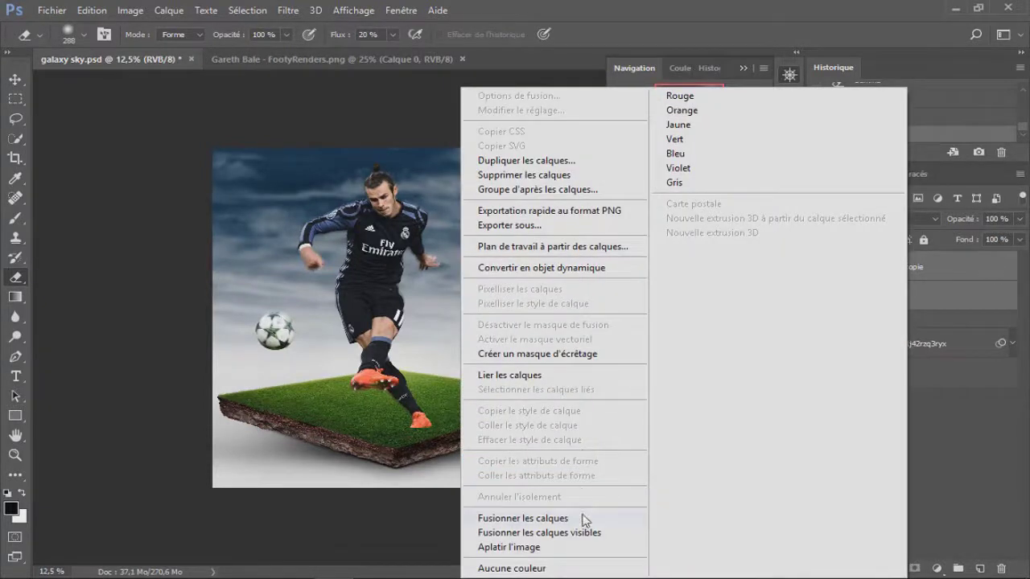
{"action": "left_click", "coordinate": [523, 518]}
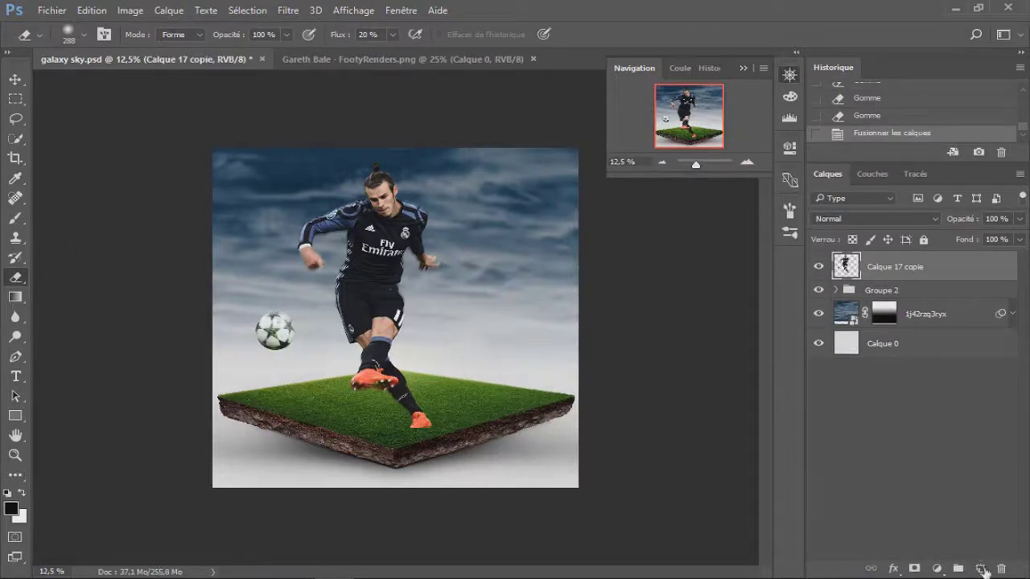
Create a new empty layer and move it beneath the player layer.
{"action": "key", "text": "b"}
{"action": "key", "text": "ctrl+shift+alt+n"}
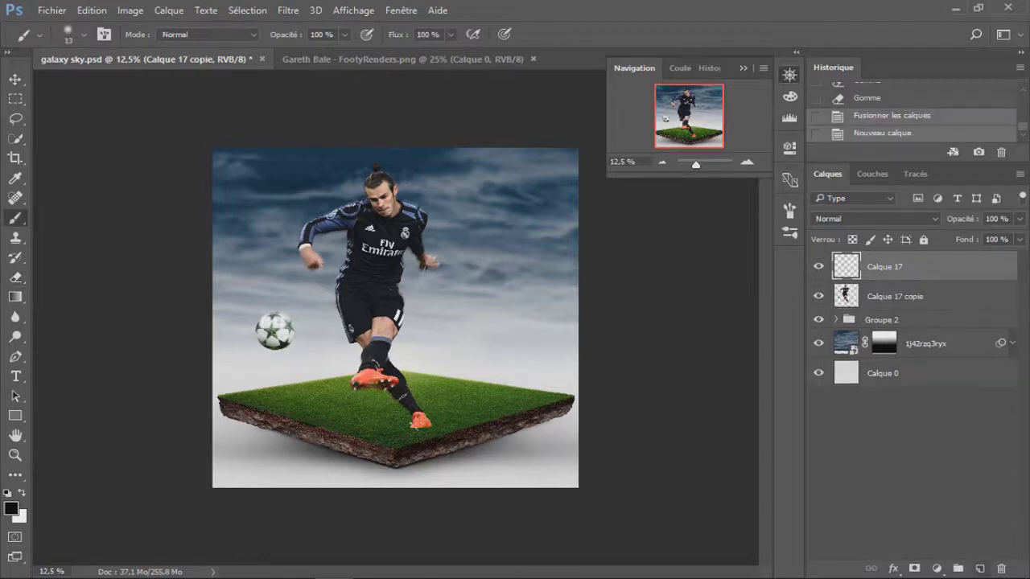
{"action": "key", "text": "ctrl+bracketleft"}
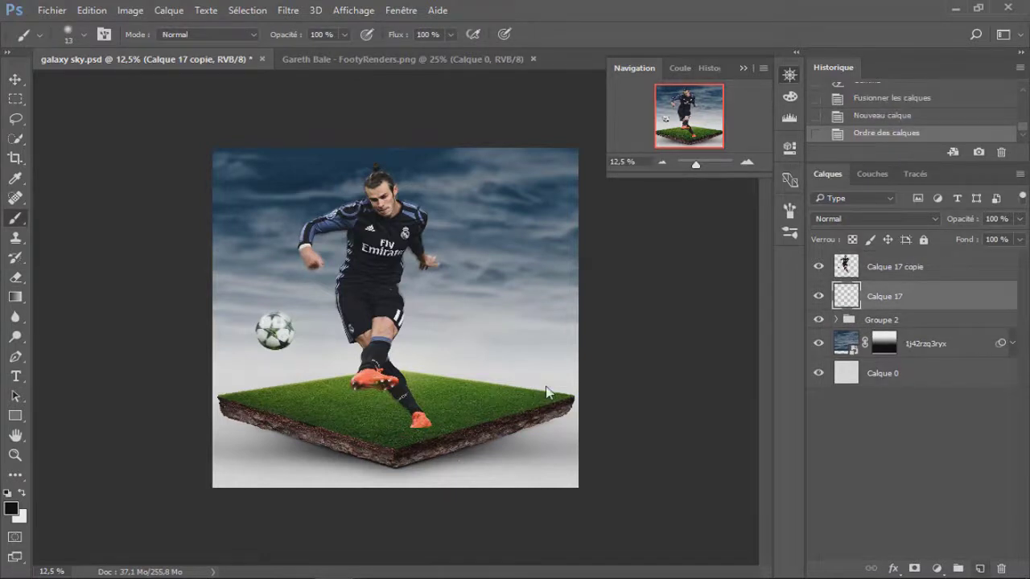
Paint a dark shadow band across the grass to the rear boot with an 80 px soft brush.
{"action": "right_click", "coordinate": [402, 429]}
{"action": "type", "text": "80"}
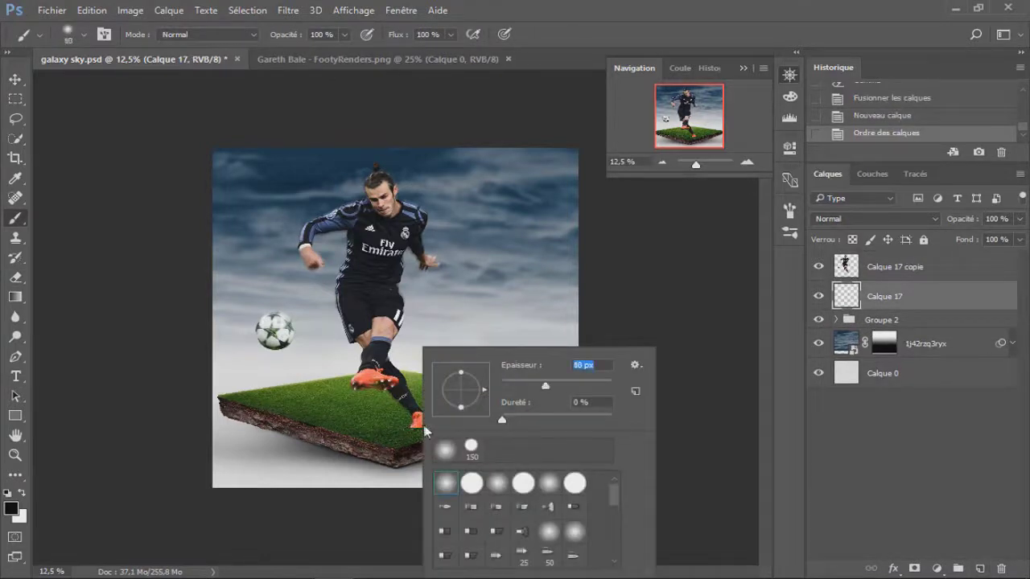
{"action": "key", "text": "Return"}
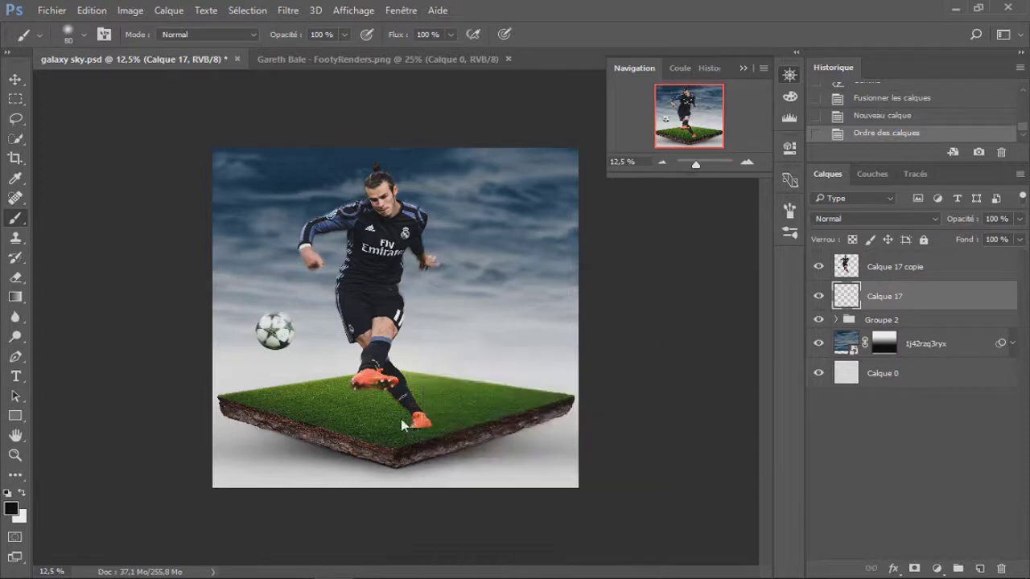
{"action": "left_click_drag", "start_coordinate": [398, 424], "coordinate": [306, 402]}
{"action": "left_click", "coordinate": [402, 424], "text": "shift"}
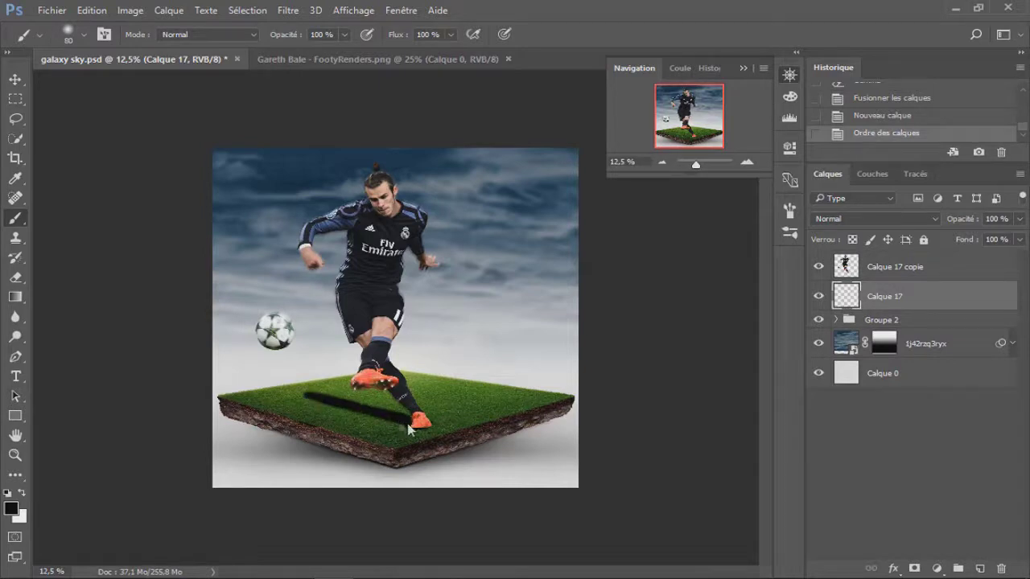
{"action": "mouse_move", "coordinate": [342, 412]}
{"action": "left_mouse_down"}
{"action": "mouse_move", "coordinate": [395, 426]}
{"action": "mouse_move", "coordinate": [281, 391]}
{"action": "left_mouse_up"}
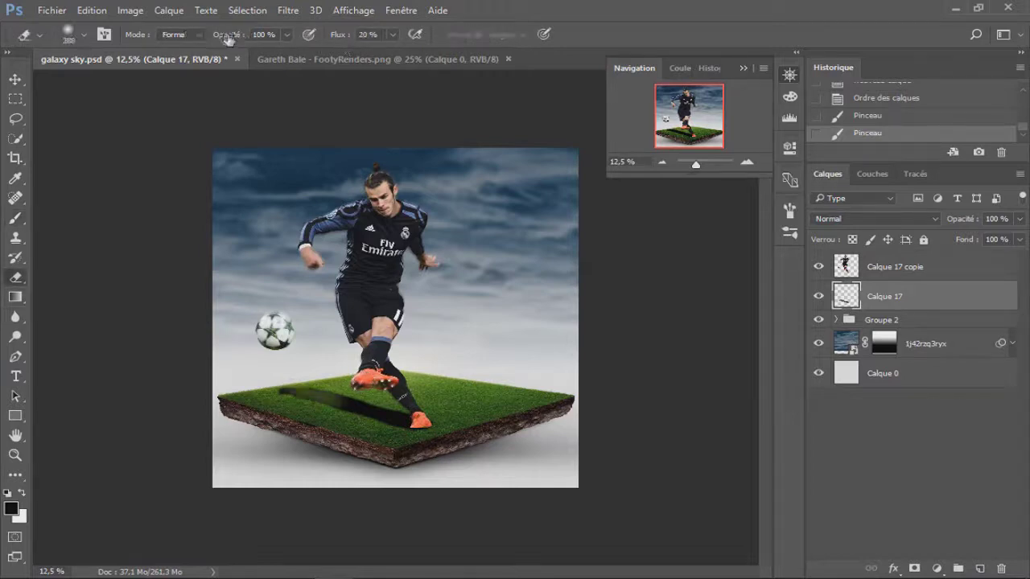
Lower the eraser opacity to 51% and fade the far left end of the shadow.
{"action": "left_click_drag", "start_coordinate": [230, 35], "coordinate": [193, 41]}
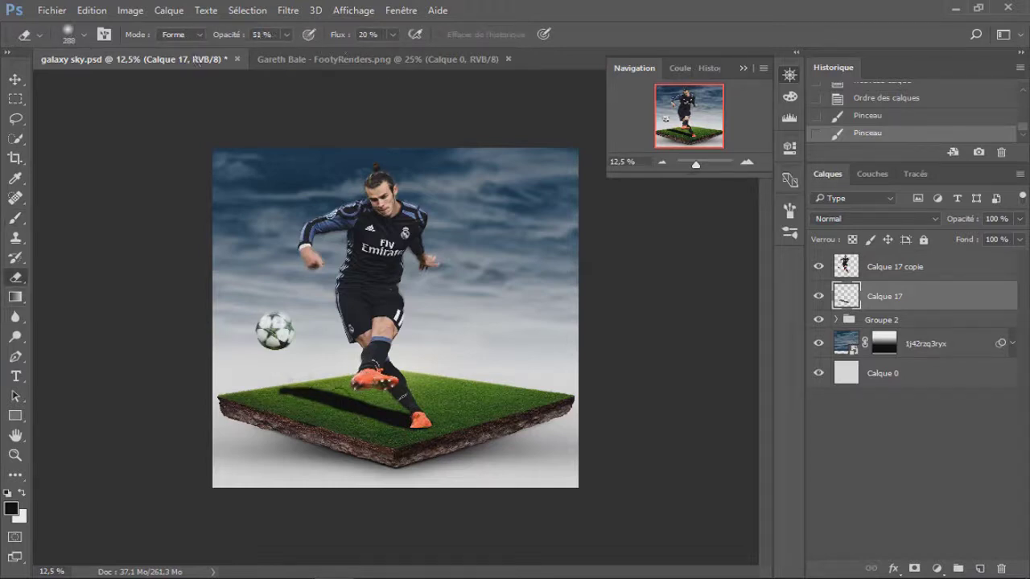
{"action": "left_click_drag", "start_coordinate": [288, 393], "coordinate": [344, 402]}
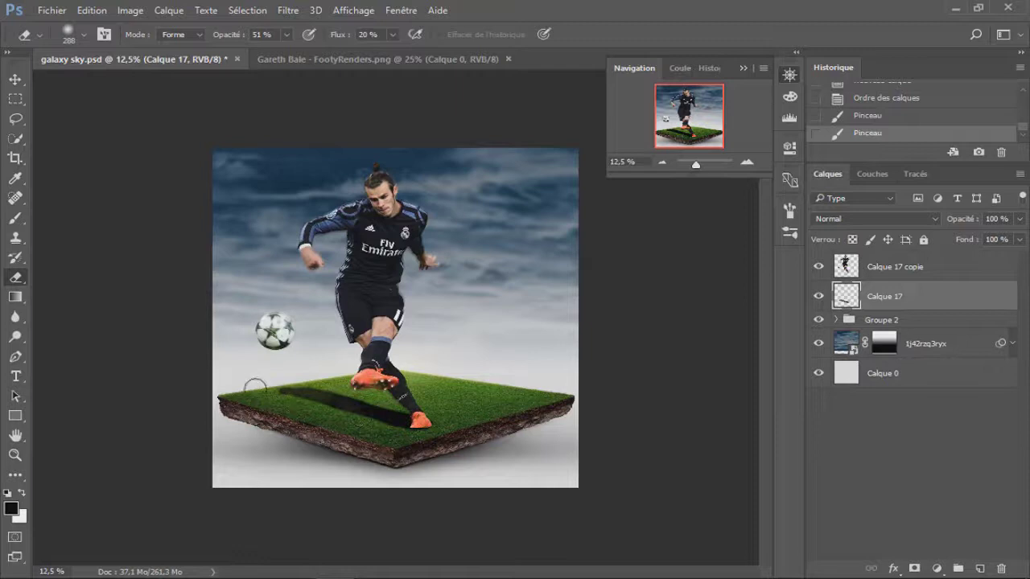
{"action": "left_click_drag", "start_coordinate": [382, 426], "coordinate": [317, 397]}
{"action": "left_click_drag", "start_coordinate": [253, 397], "coordinate": [354, 395]}
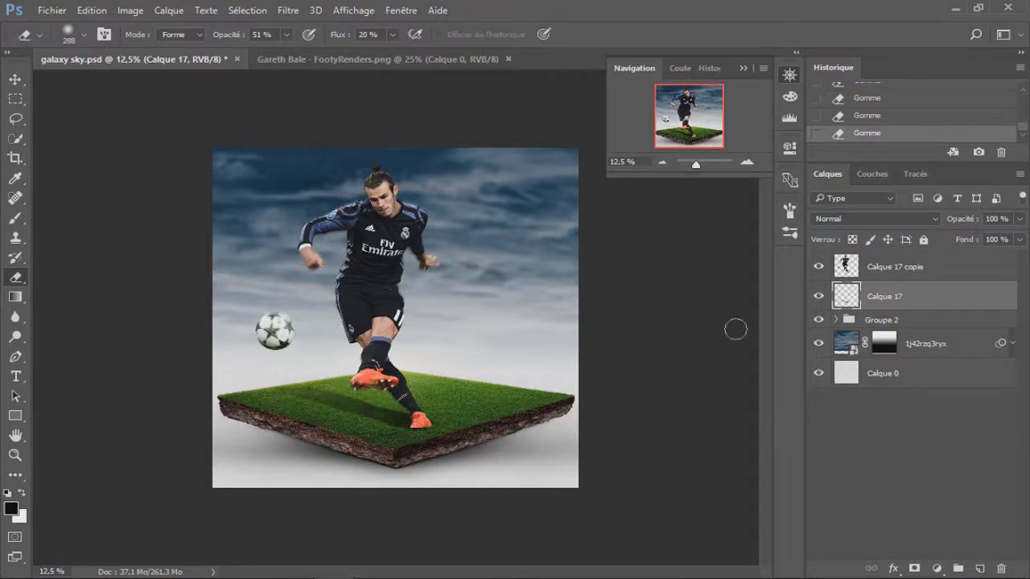
Set the eraser to 71% hardness, 121 px size and 100% flow.
{"action": "right_click", "coordinate": [531, 455]}
{"action": "left_click_drag", "start_coordinate": [523, 419], "coordinate": [601, 419]}
{"action": "left_click_drag", "start_coordinate": [611, 386], "coordinate": [585, 385]}
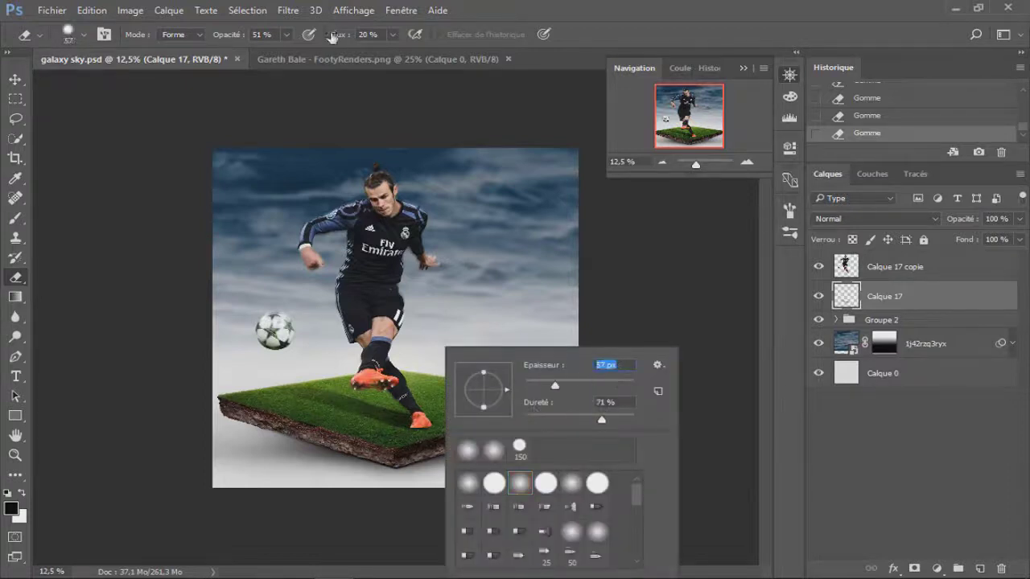
{"action": "key", "text": "Return"}
{"action": "key", "text": "shift+0"}
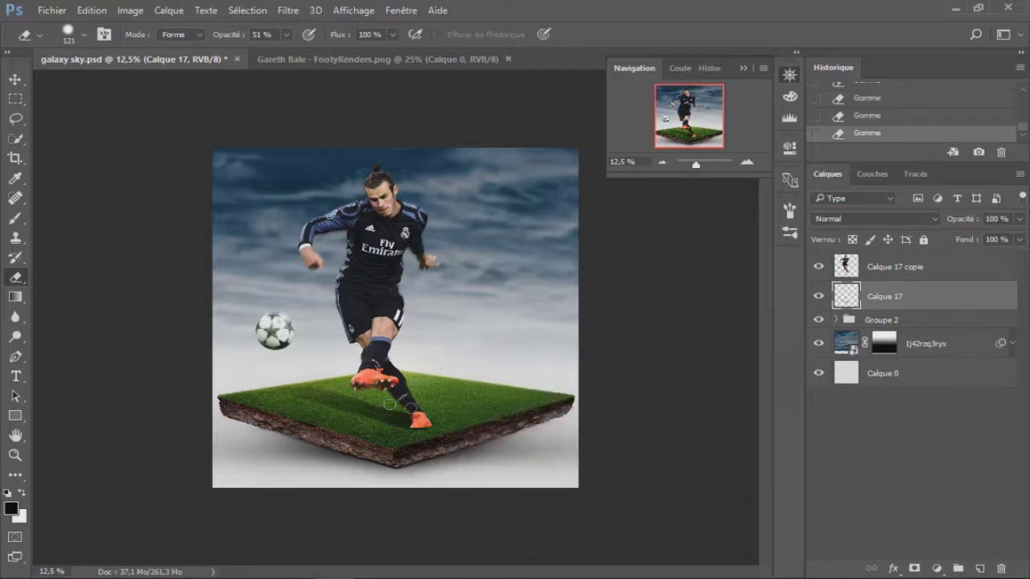